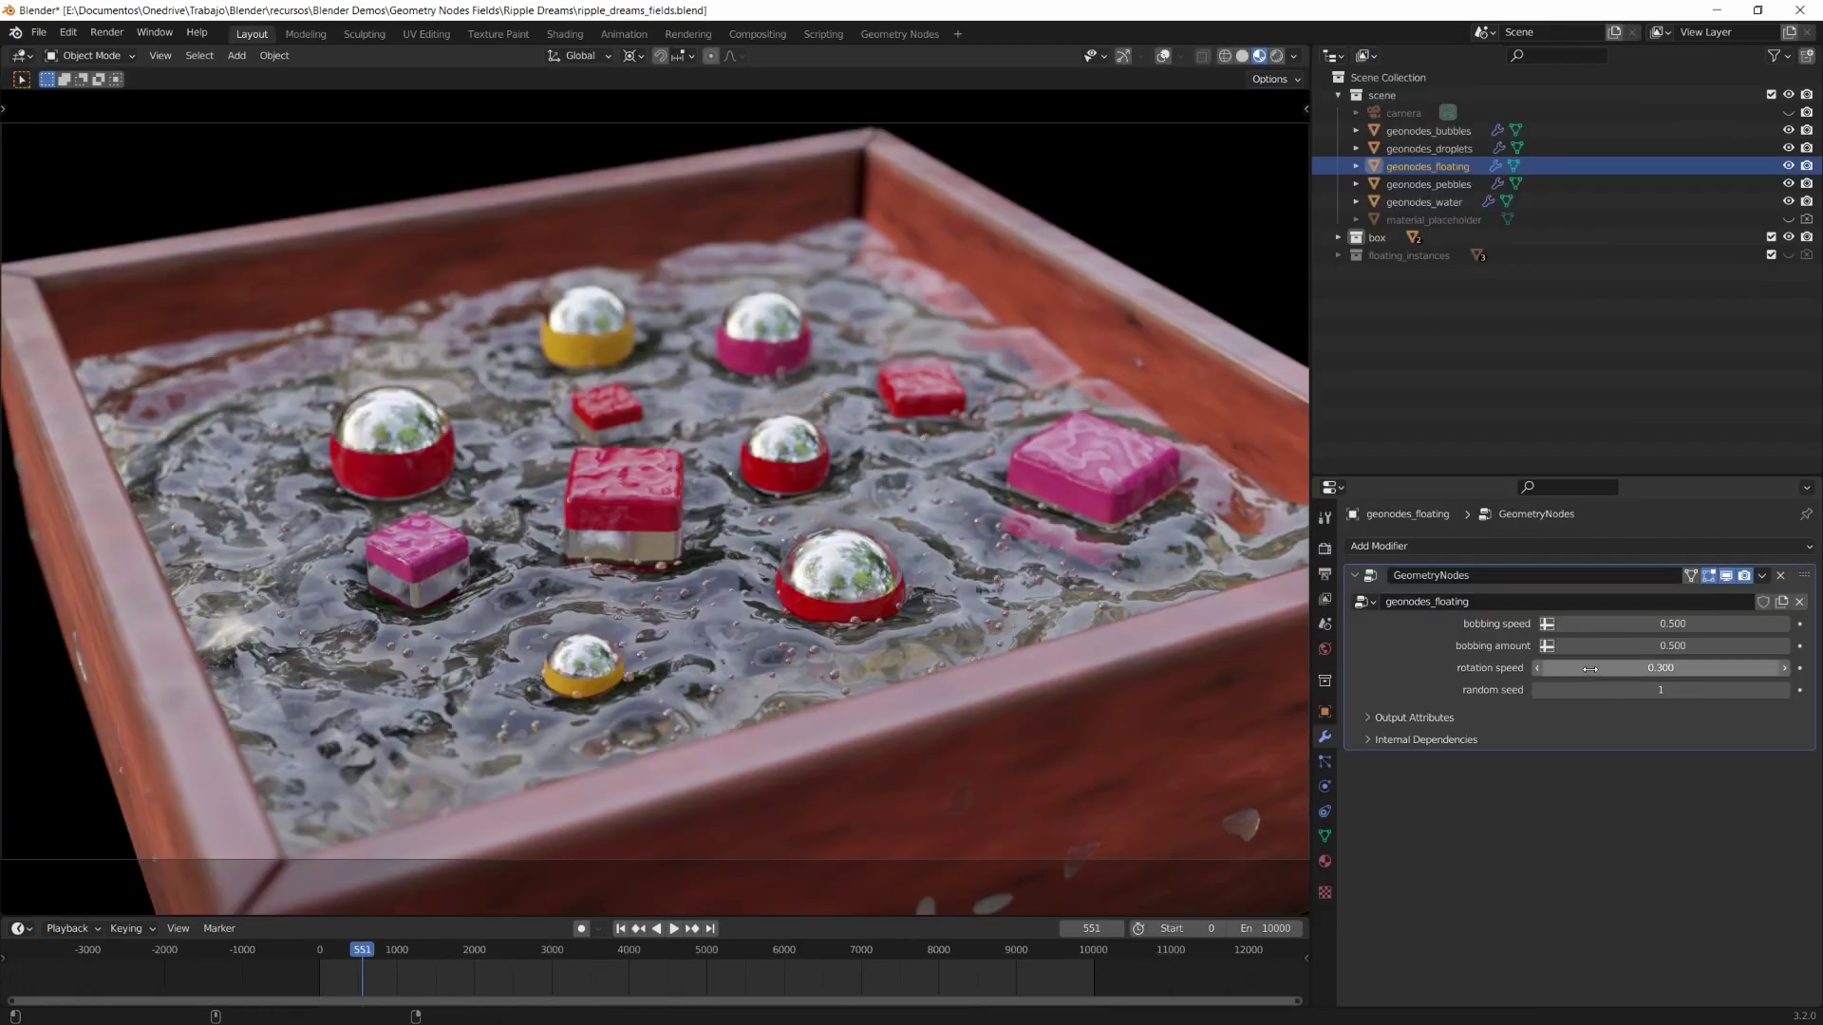
Adjust the rotation speed of geonodes_floating and the Points 1 value of Design5 in their Geometry Nodes modifiers
drag(1589, 669, 1656, 669)
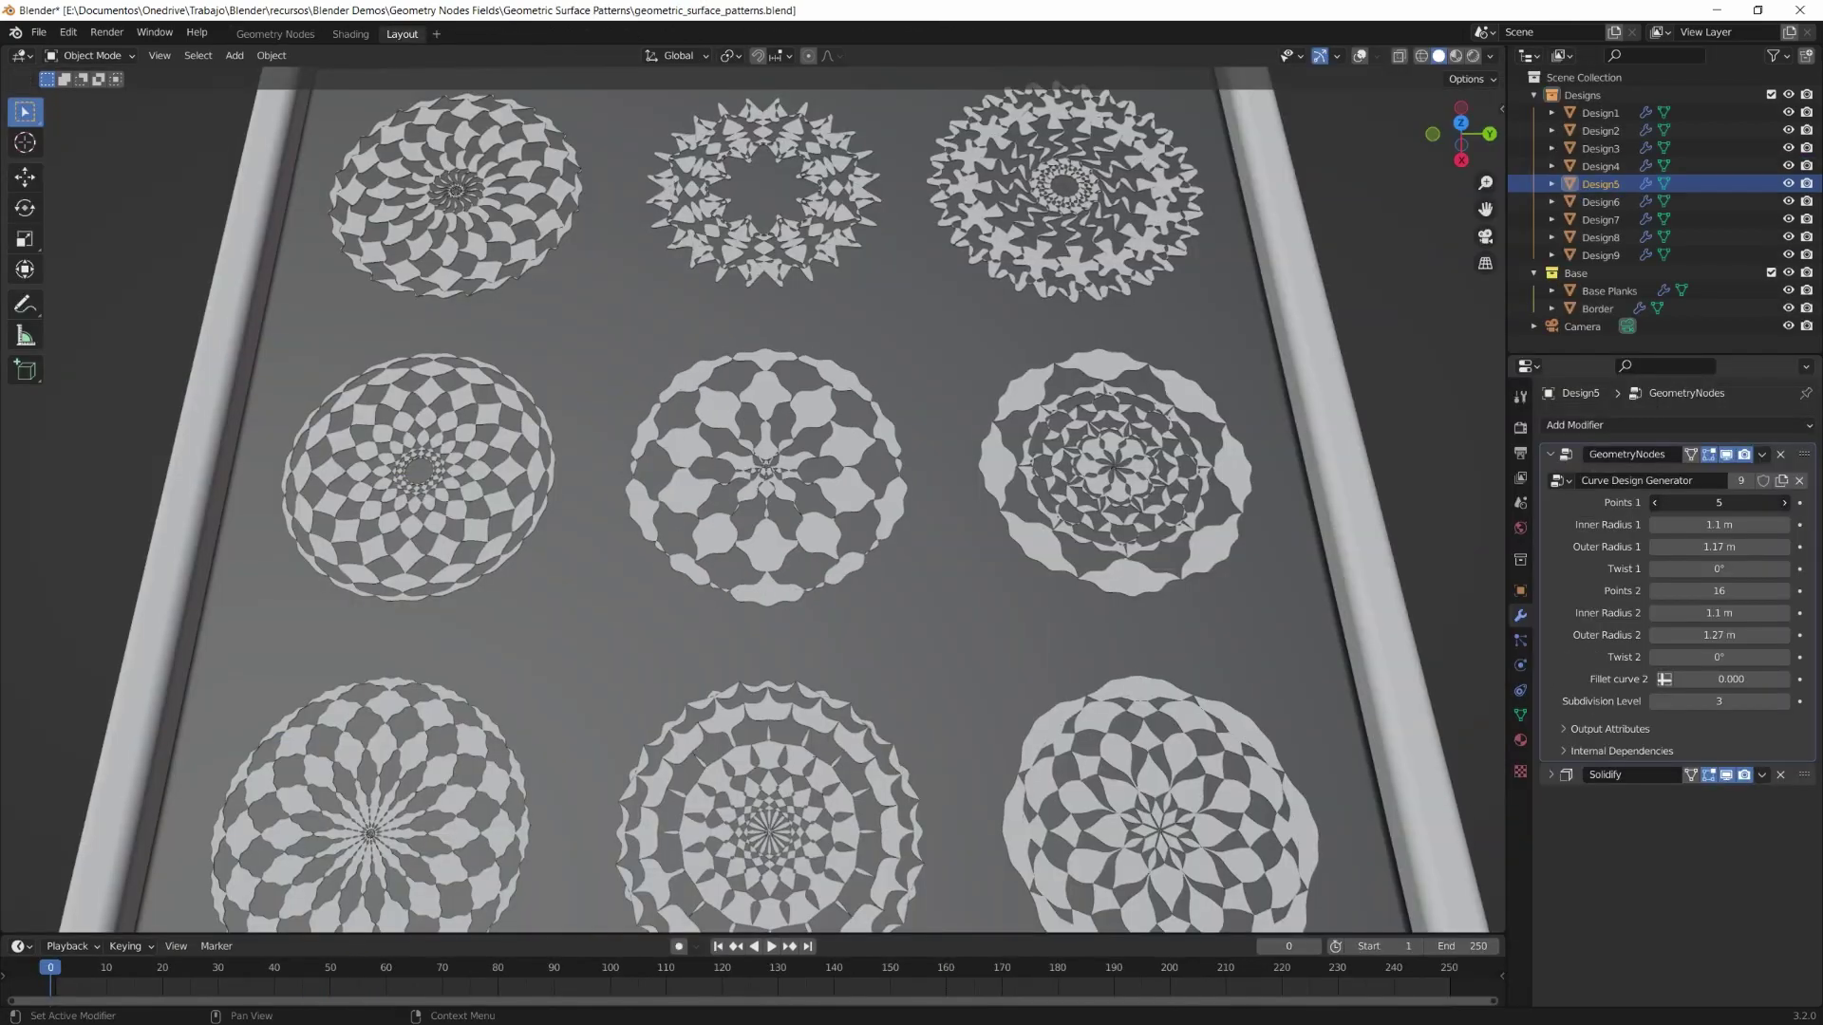
drag(1719, 502, 1752, 569)
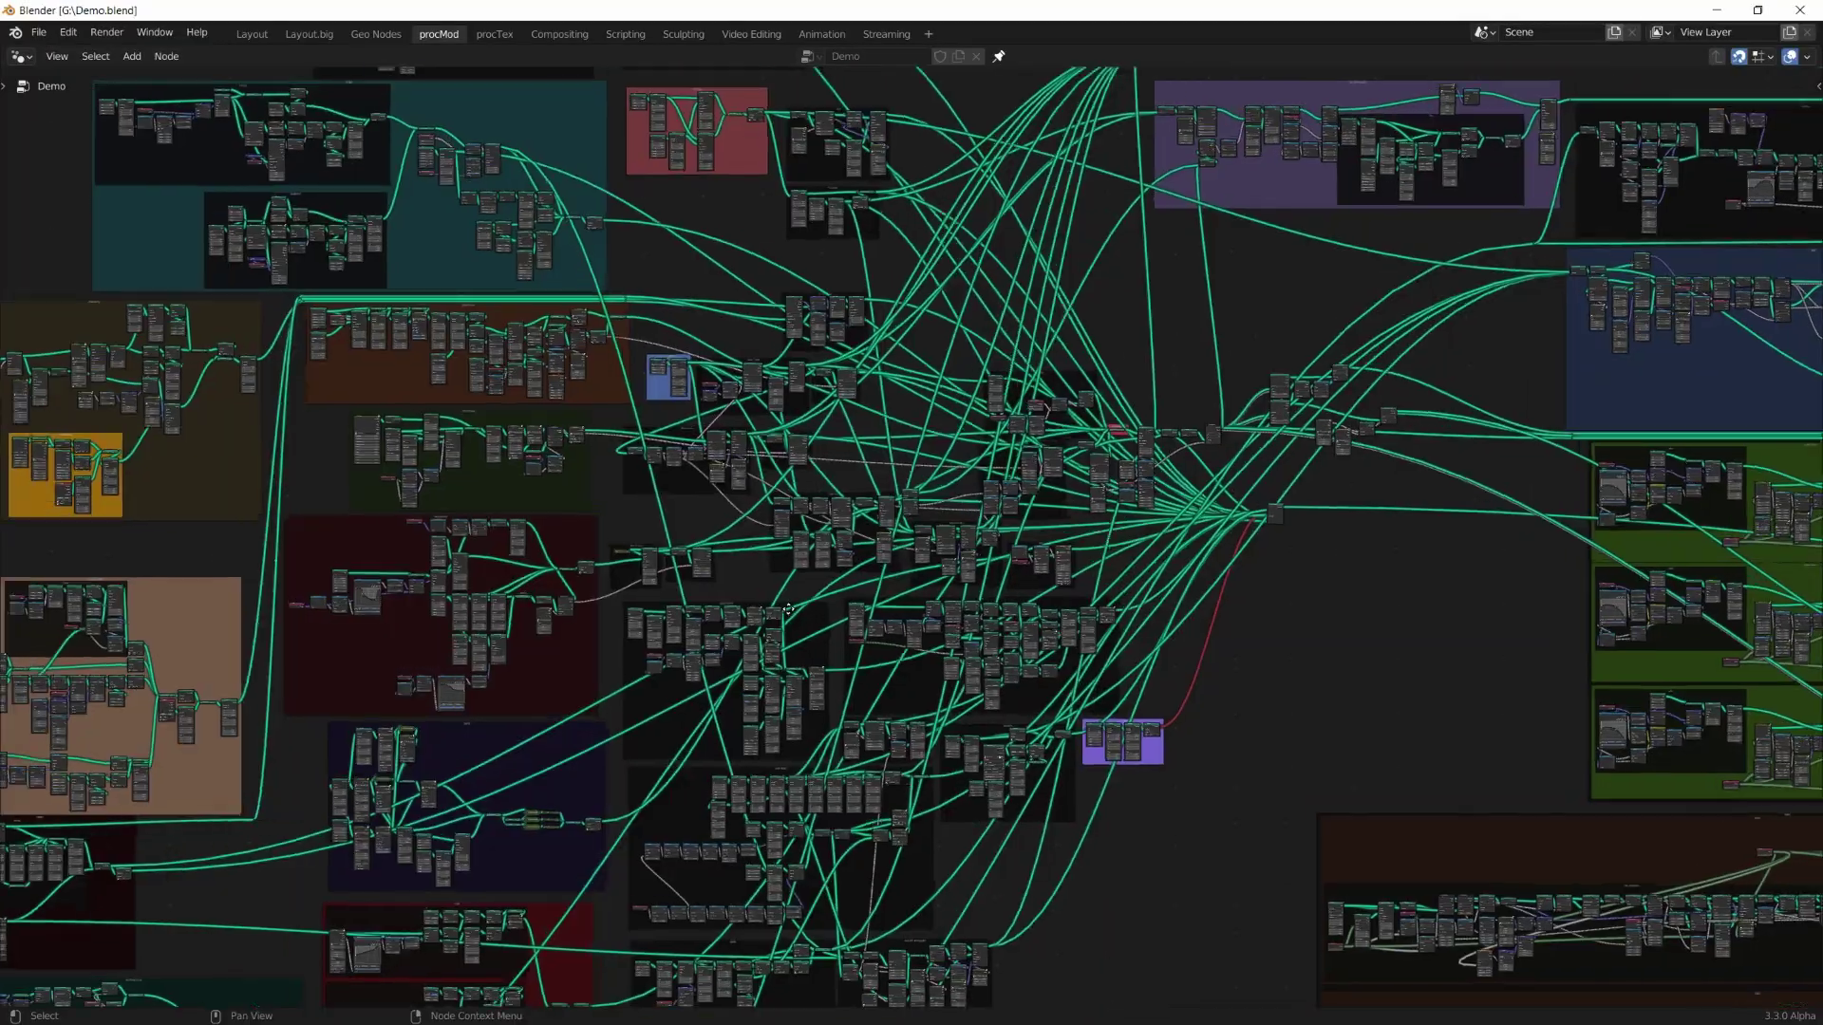
Examine the framed node groups and their connections throughout the large Demo geometry node tree
scroll(788, 609, up, 4)
scroll(788, 608, up, 2)
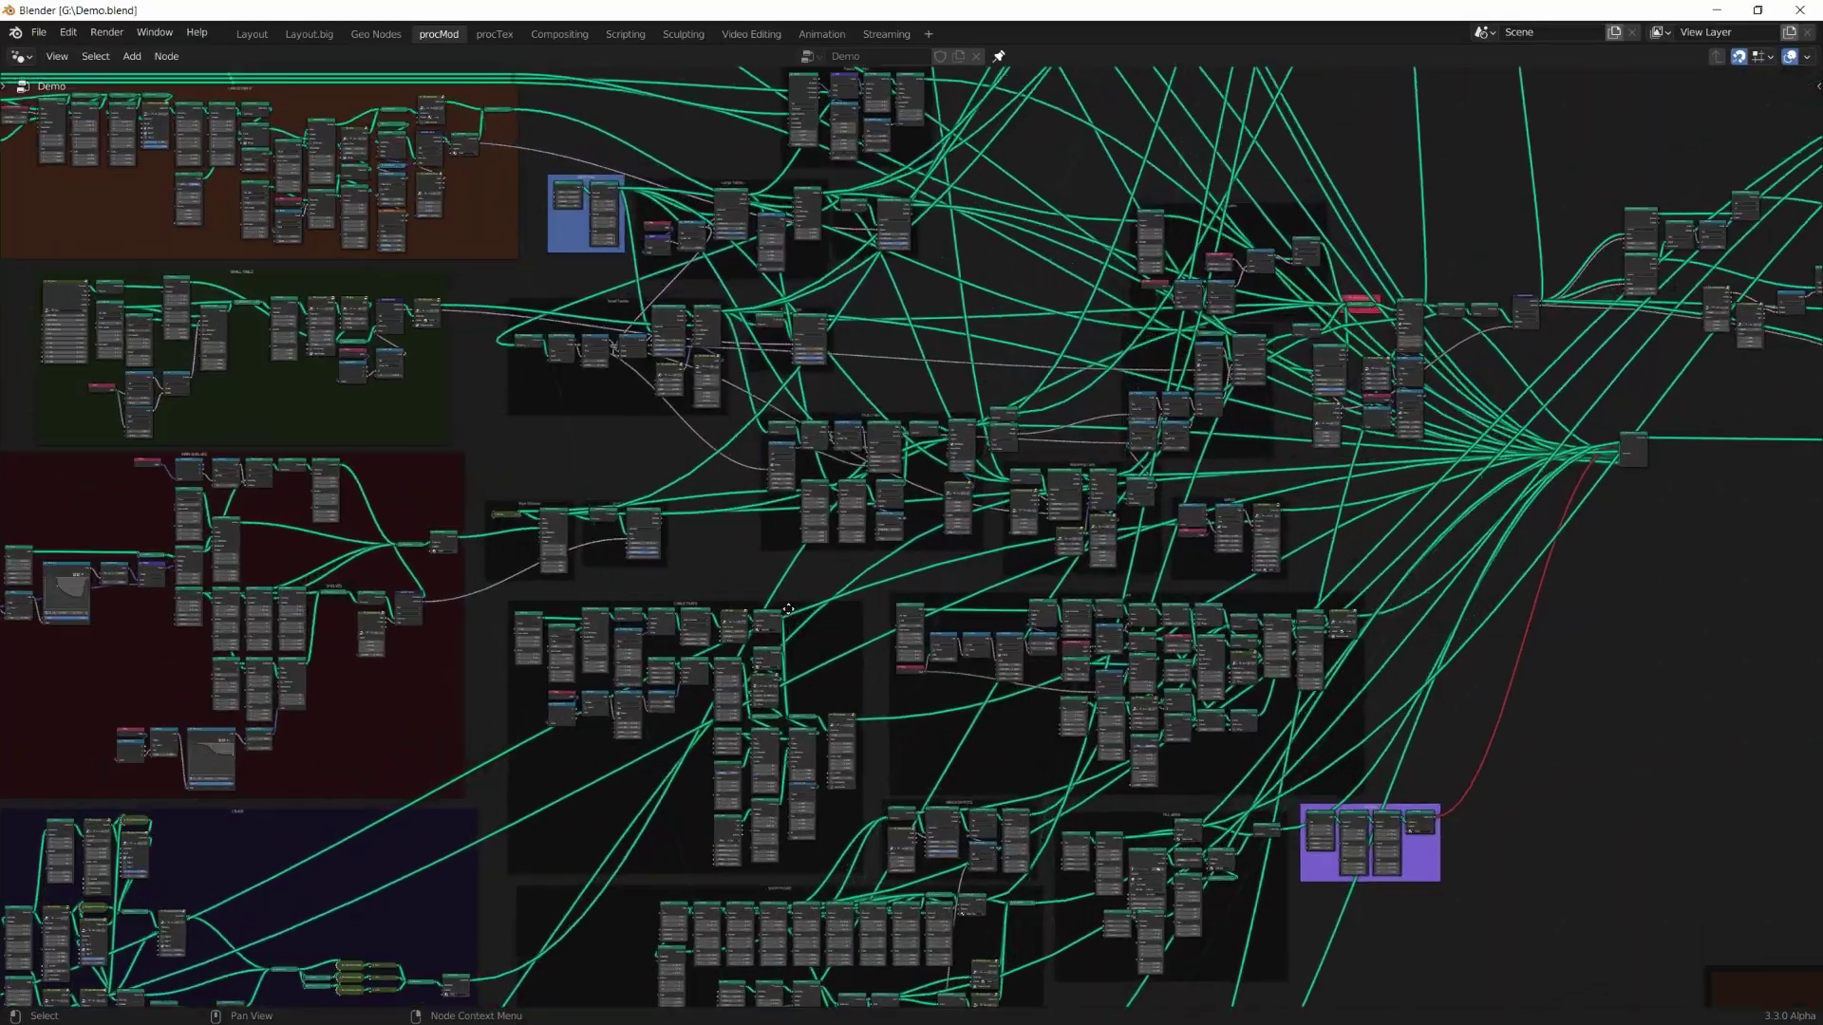
middle_drag(439, 589, 1214, 515)
middle_drag(514, 652, 937, 383)
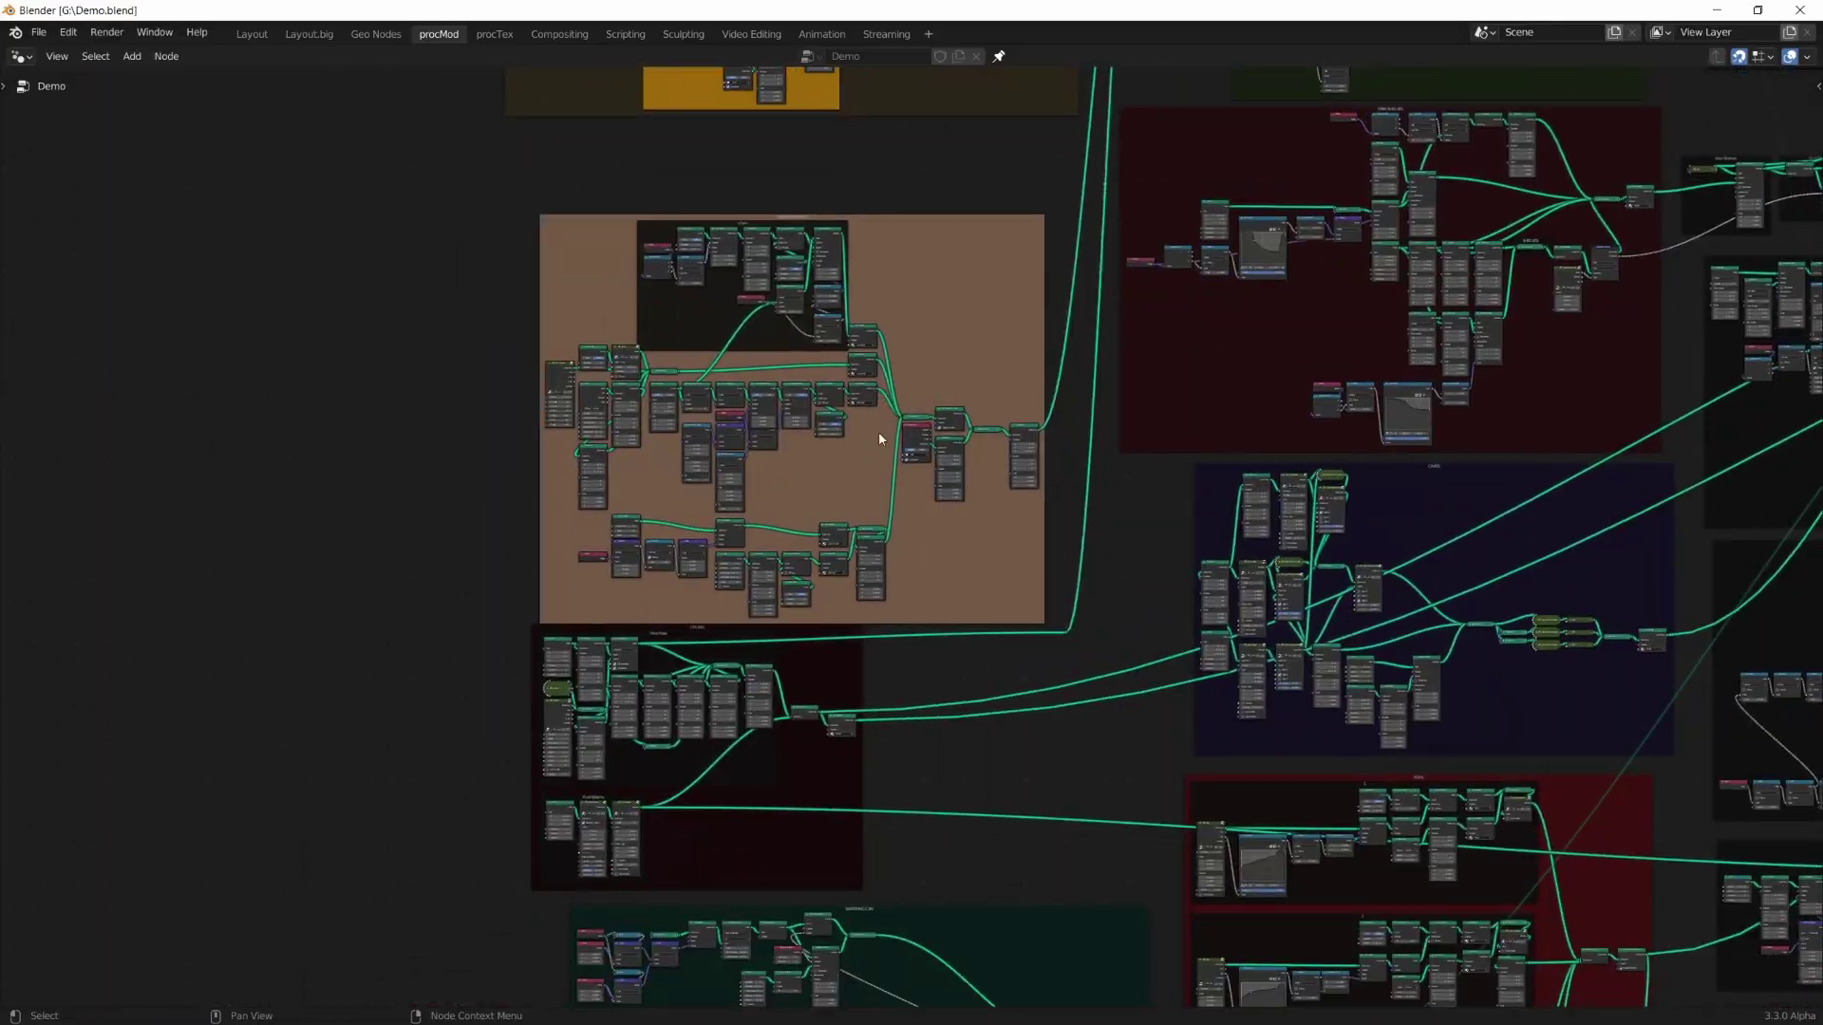
middle_drag(1207, 729, 818, 481)
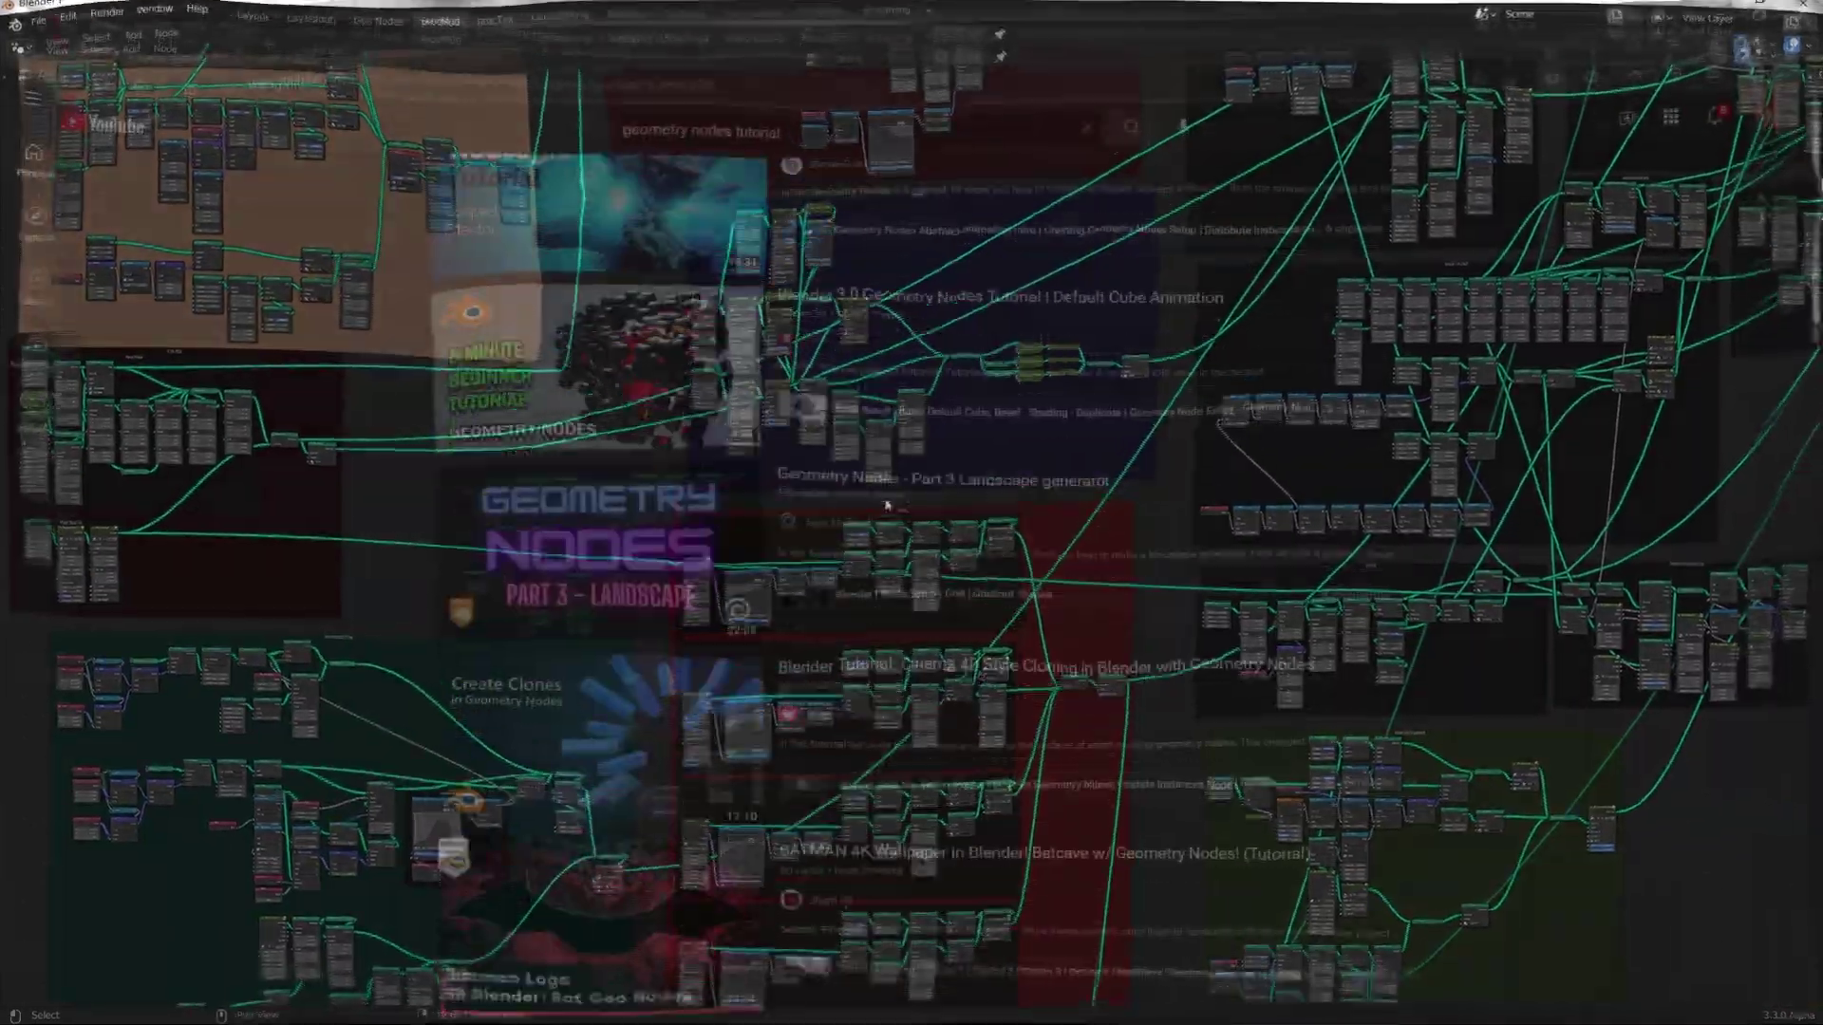
Switch to the web browser and look through the YouTube search results for "geometry nodes tutorial"
scroll(1762, 190, down, 20)
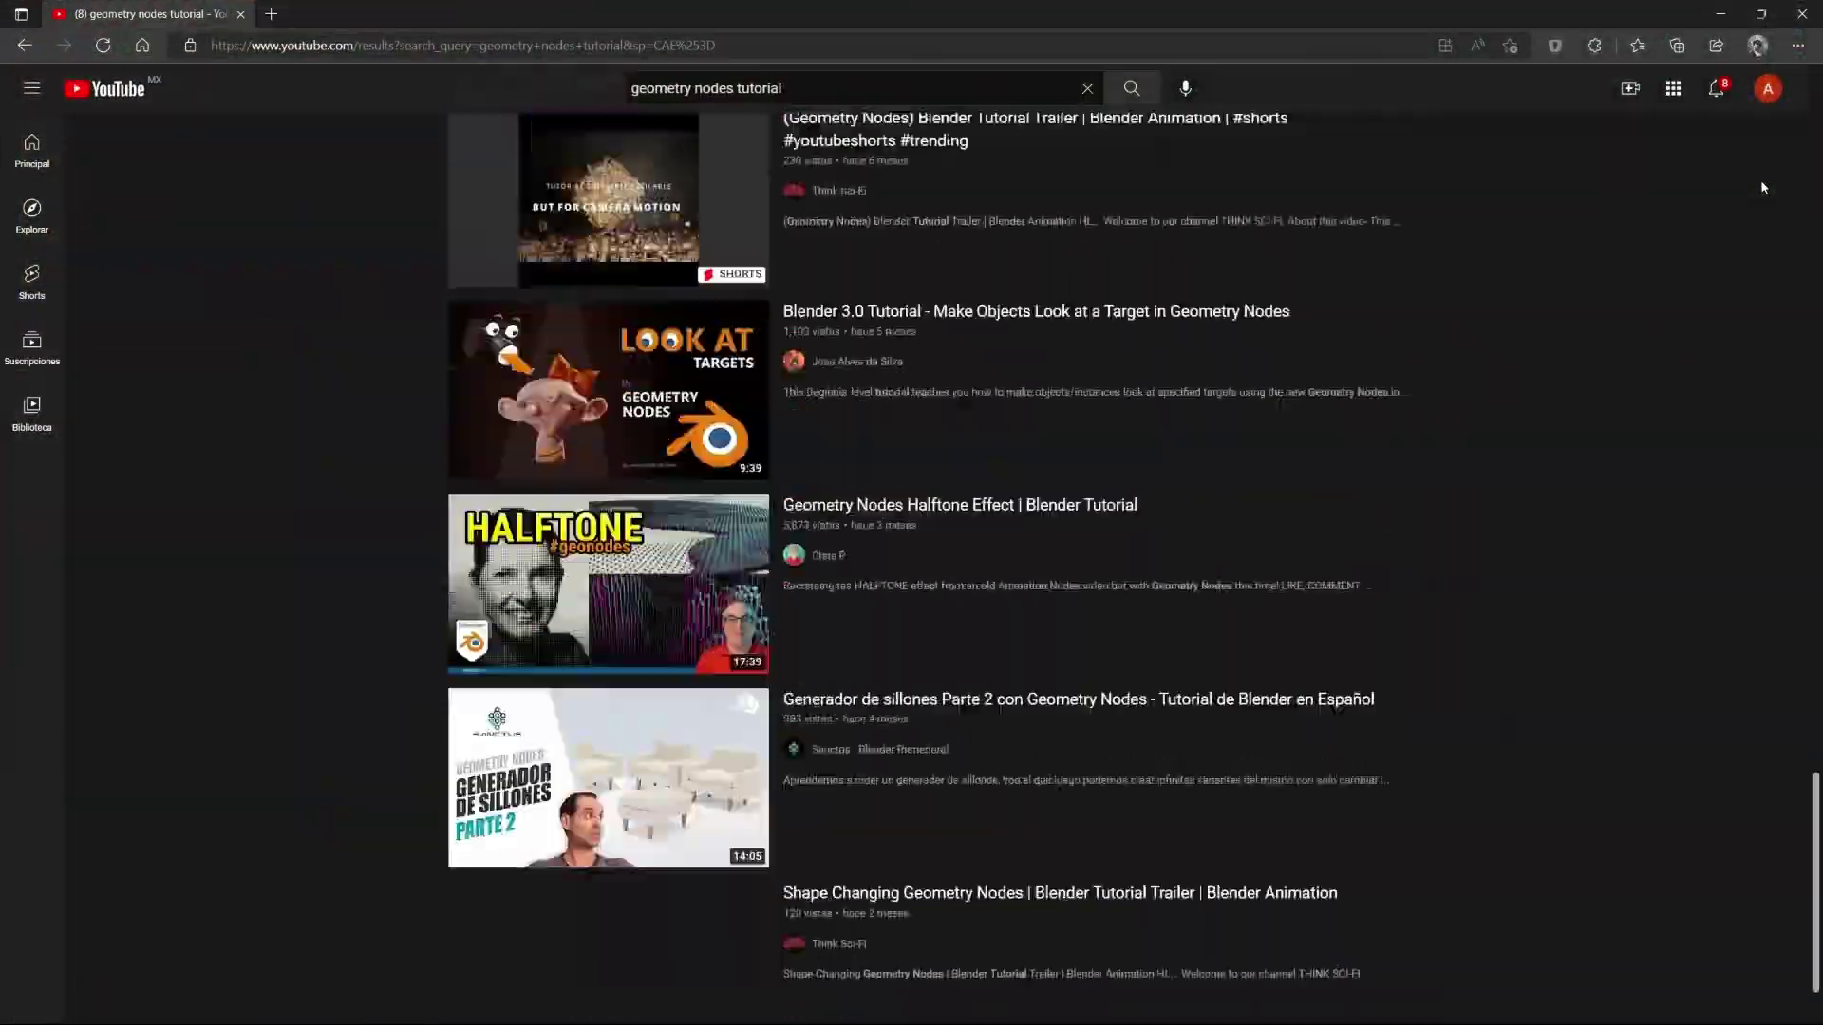
scroll(1762, 187, down, 15)
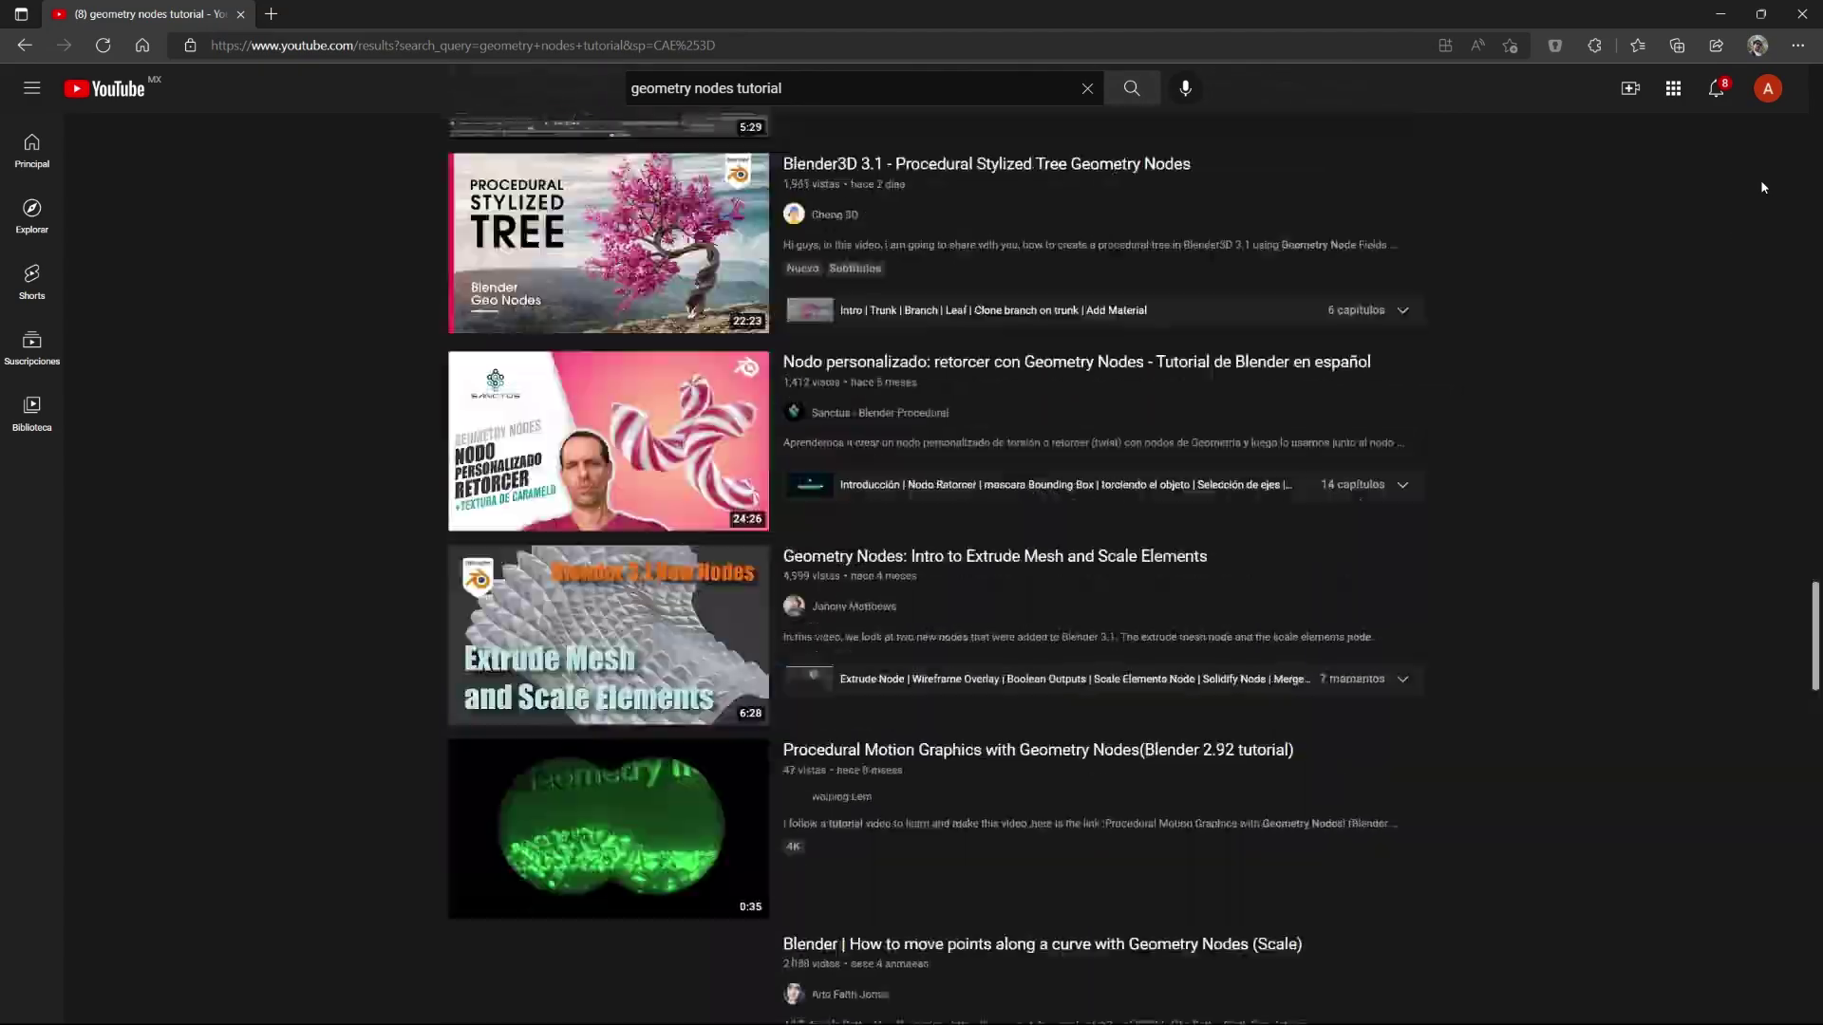
scroll(1762, 187, down, 20)
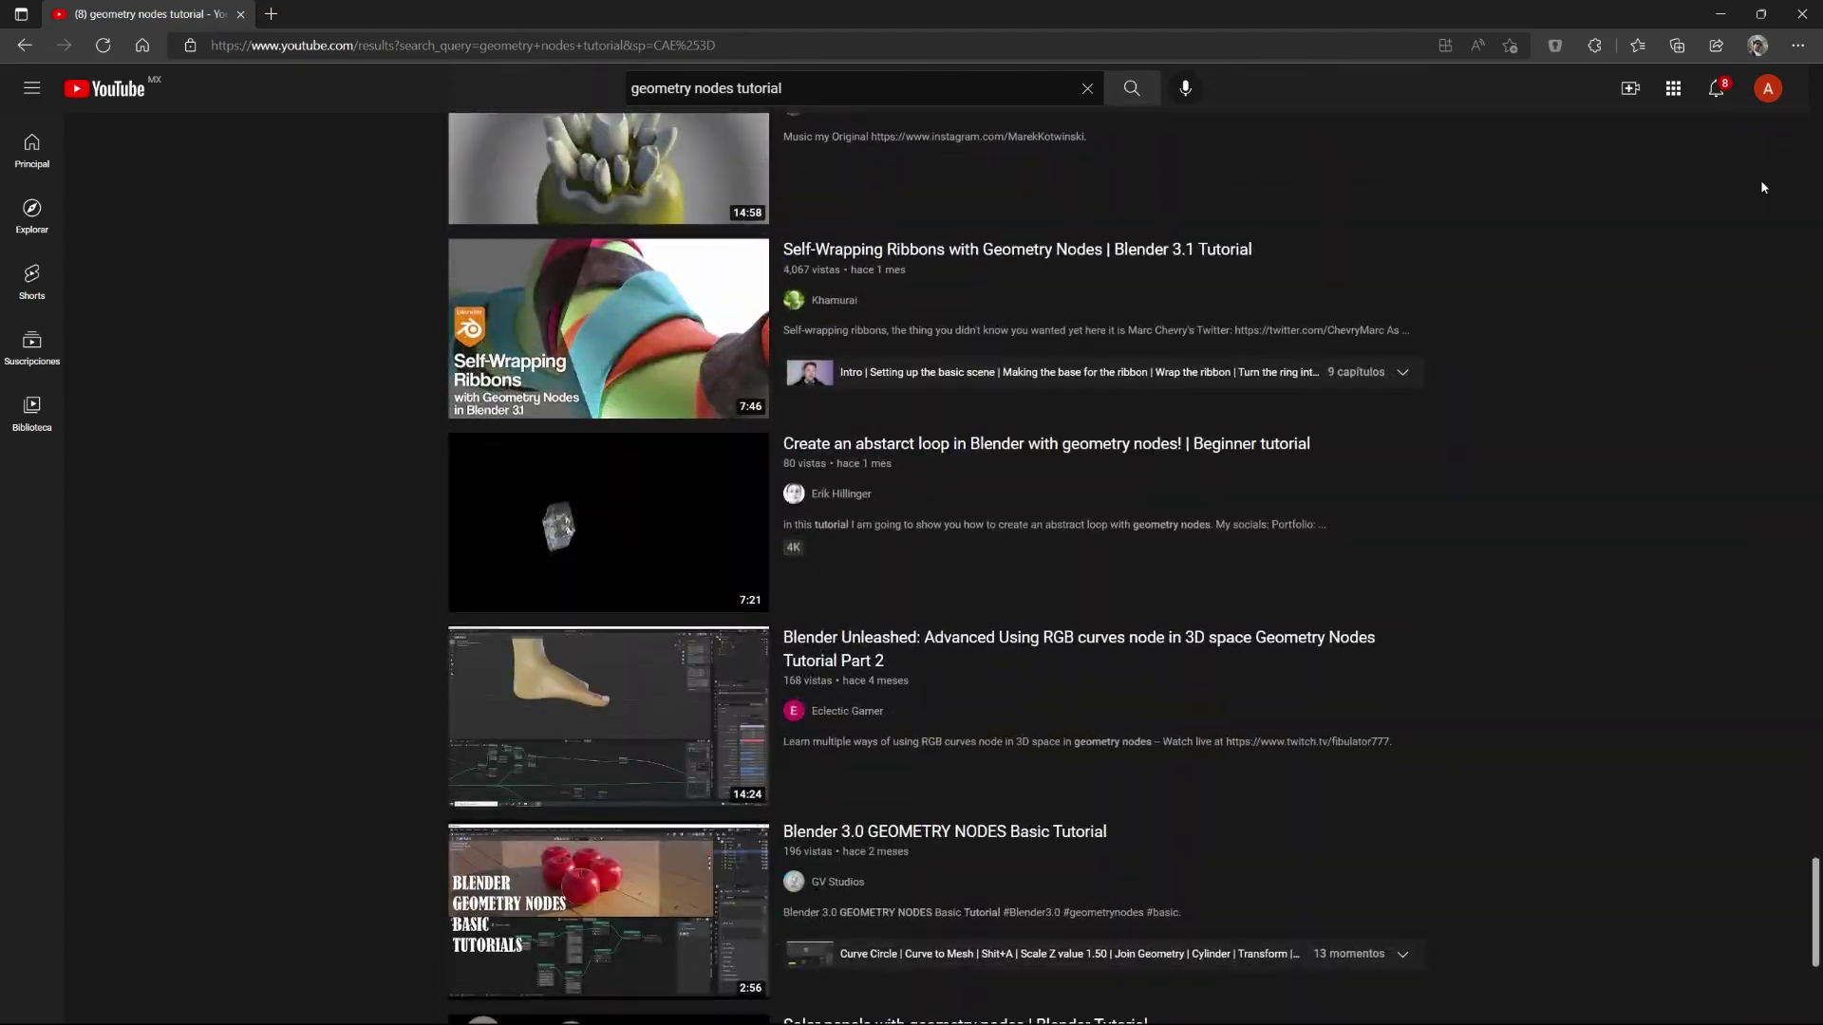
scroll(1760, 187, down, 15)
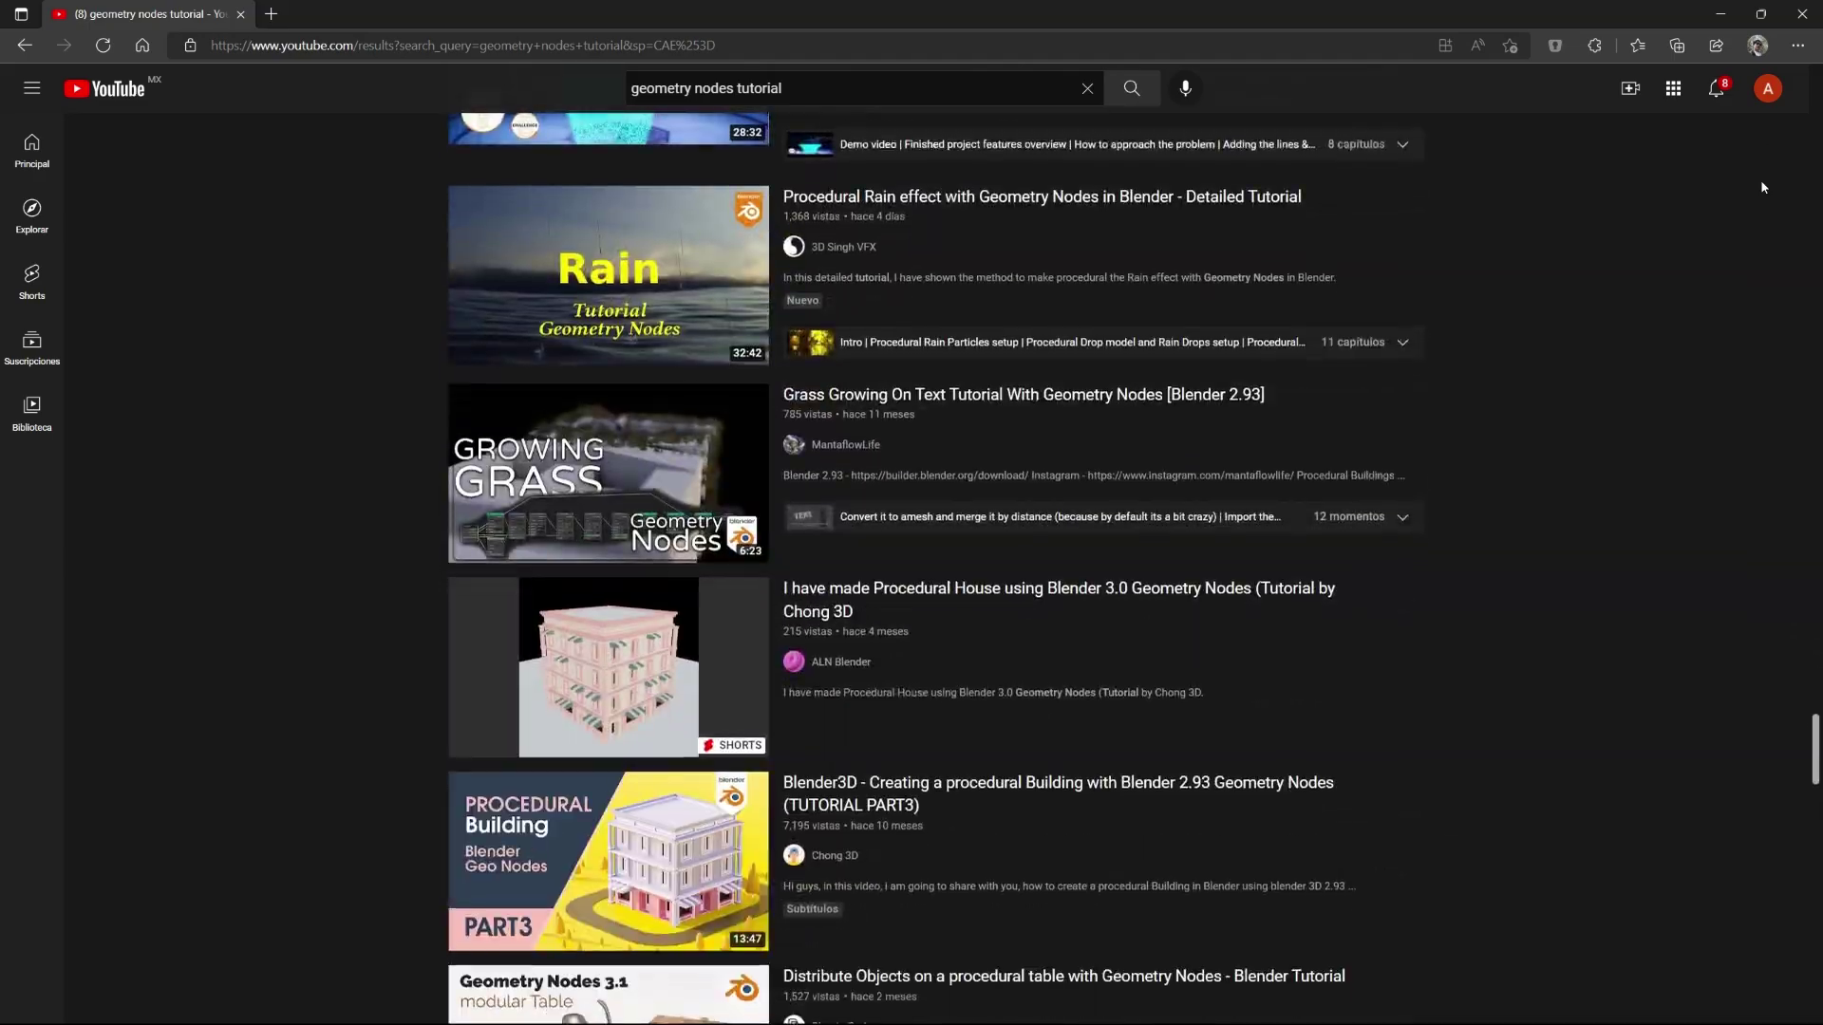
scroll(1762, 187, down, 20)
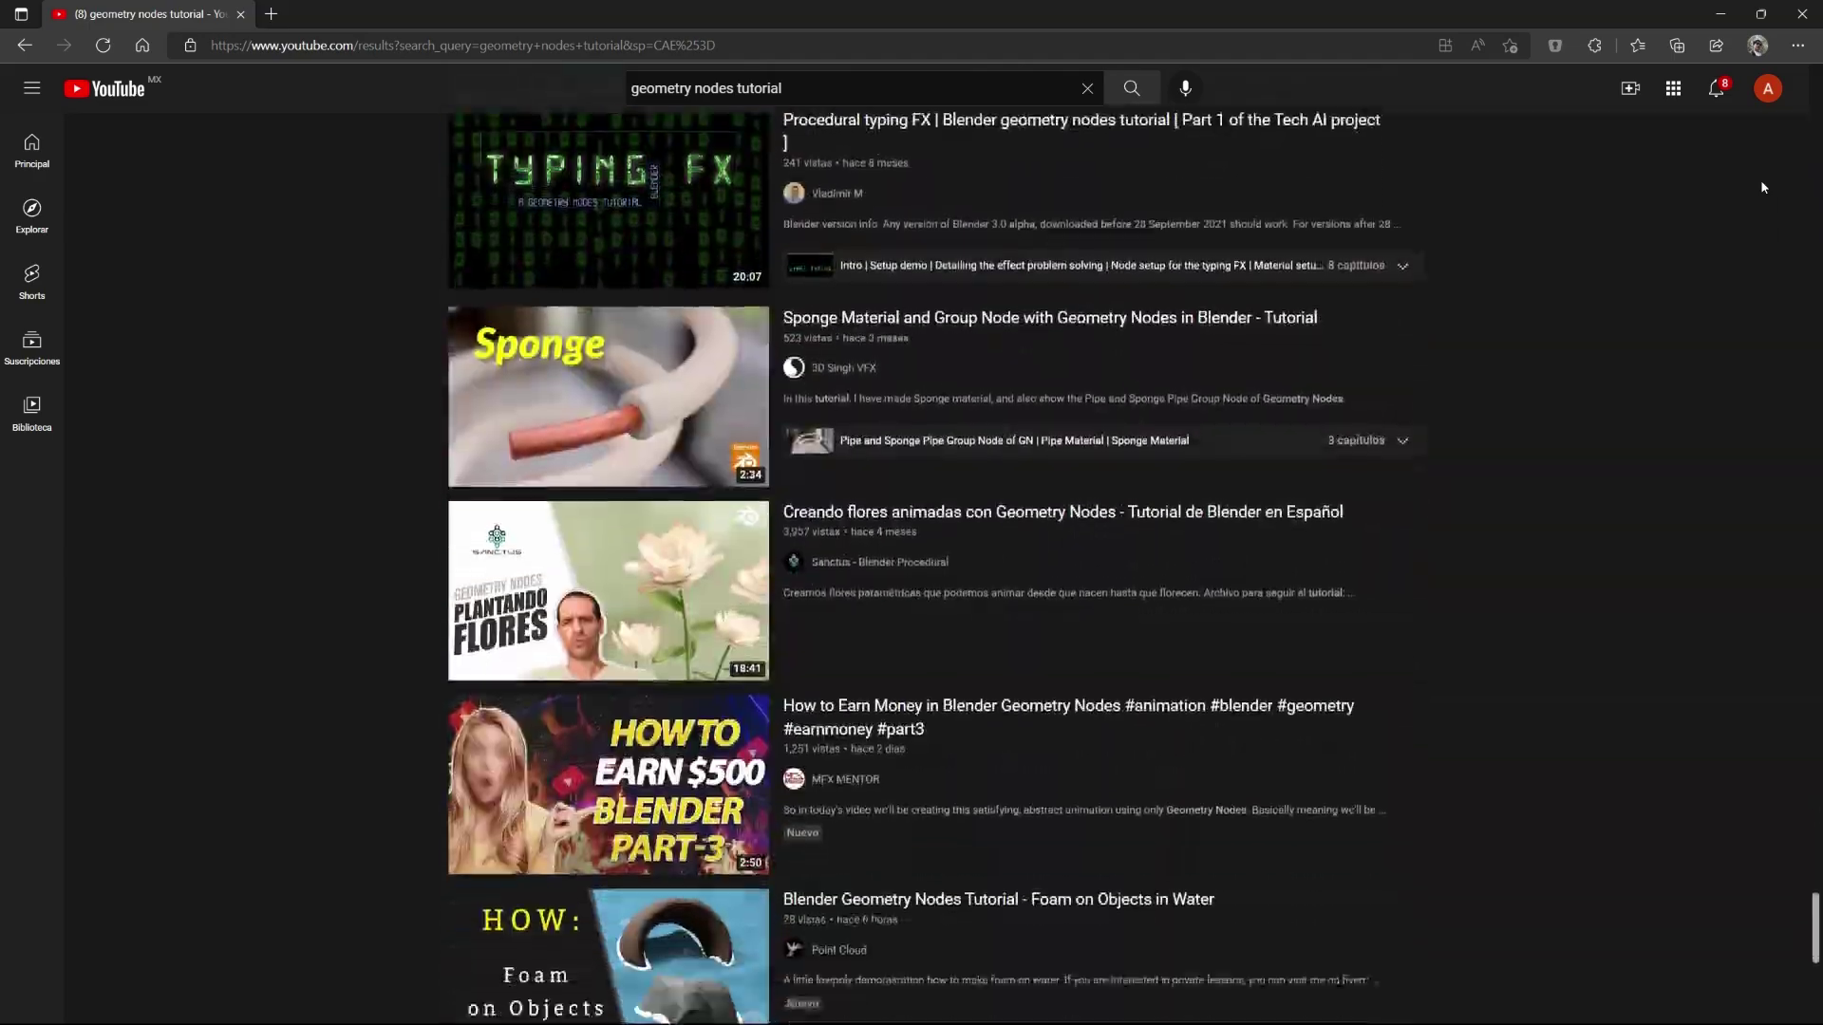
scroll(1763, 187, down, 20)
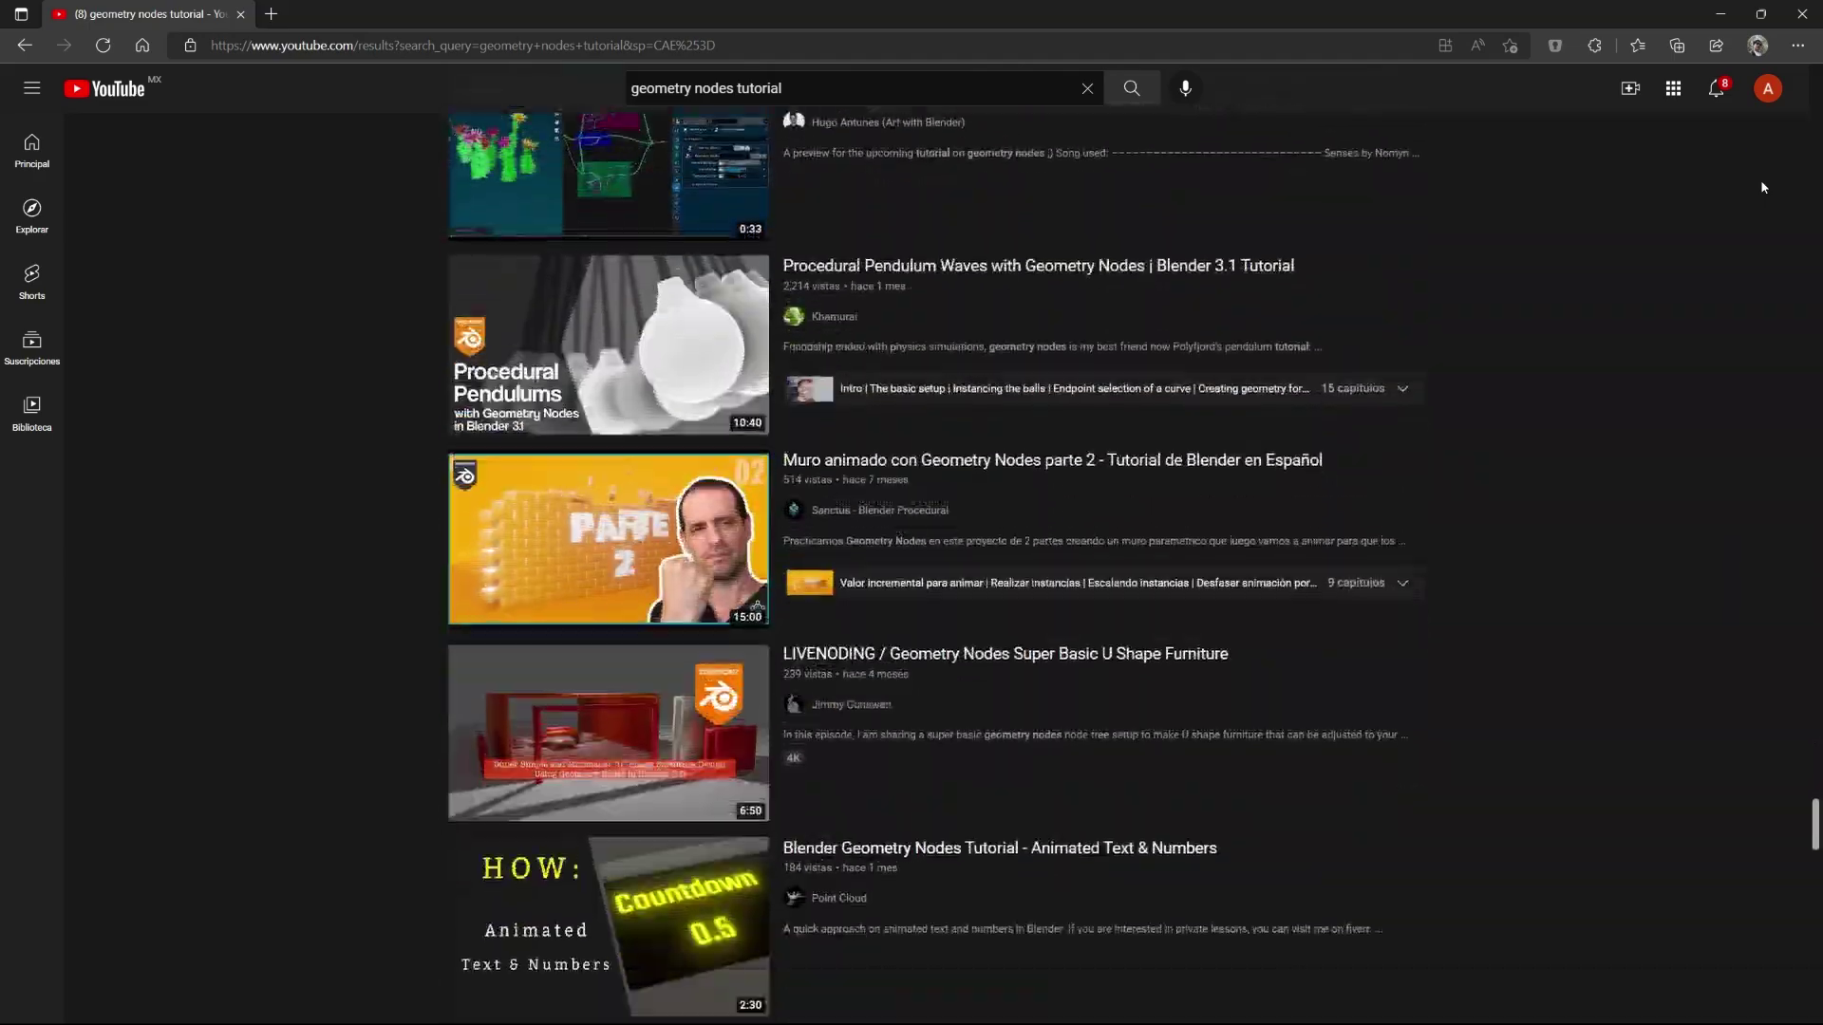
scroll(1763, 188, down, 15)
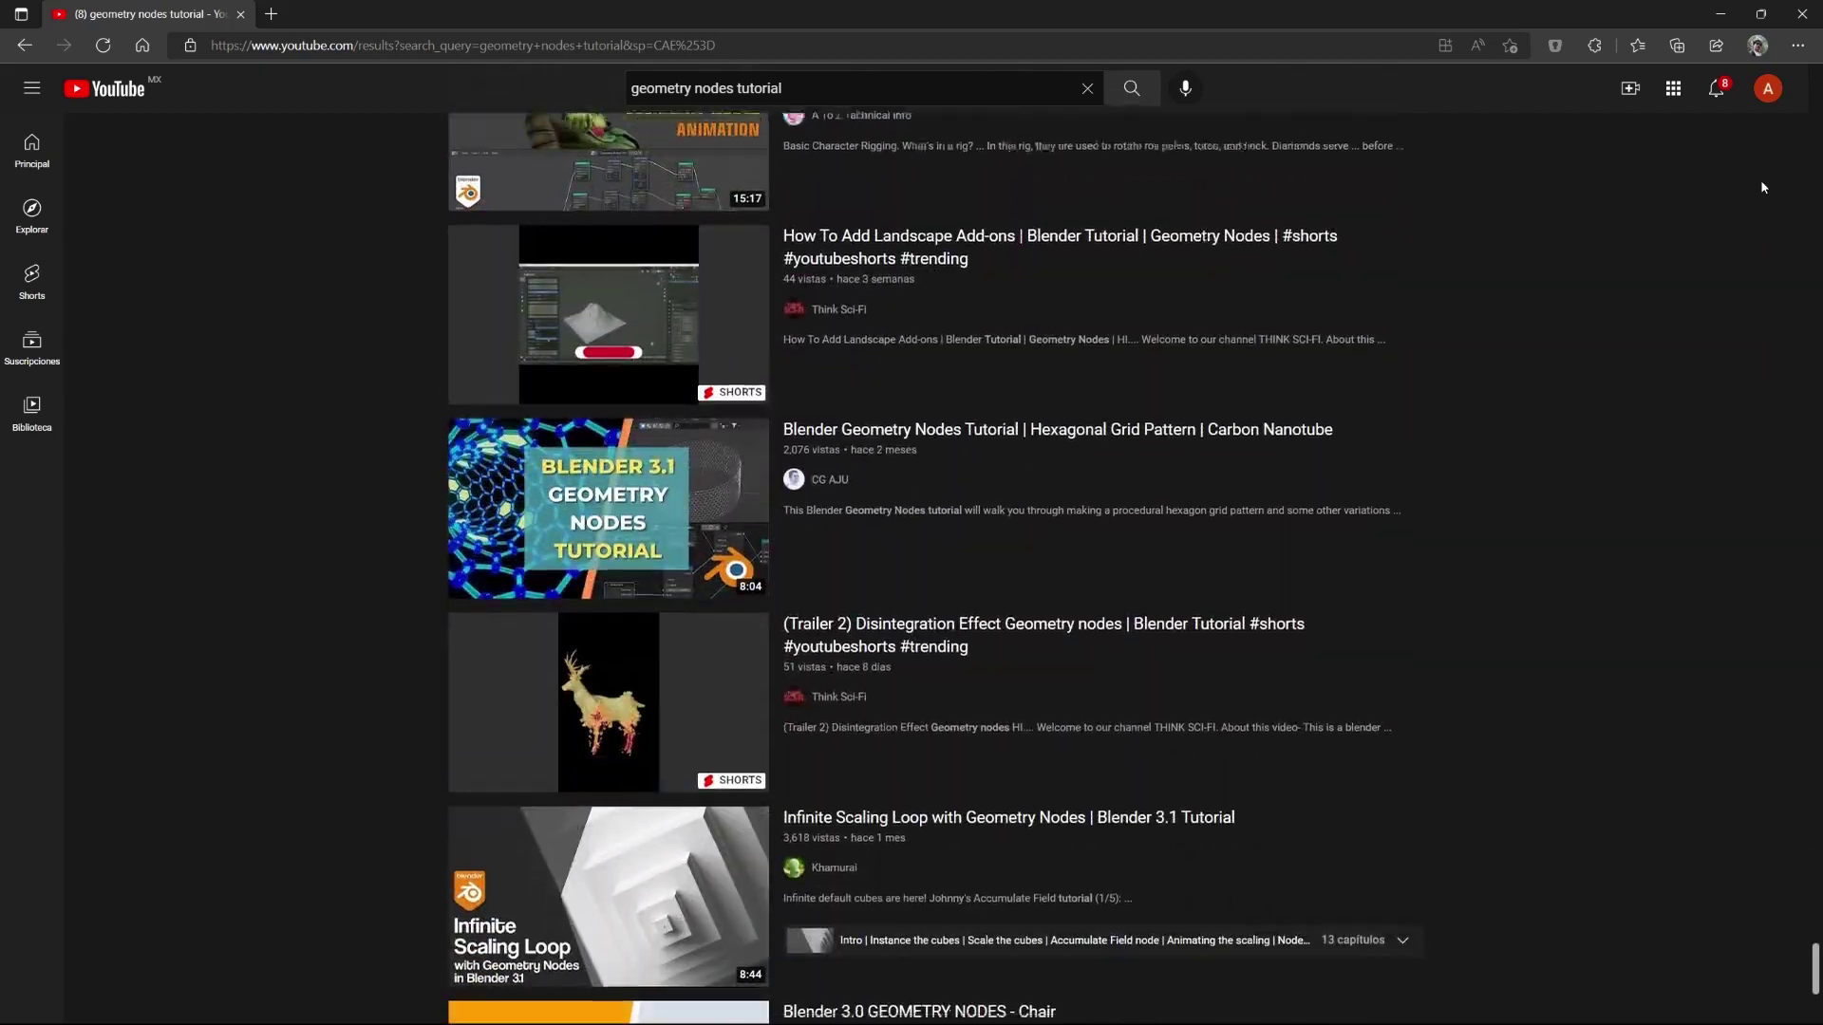
scroll(1762, 187, down, 8)
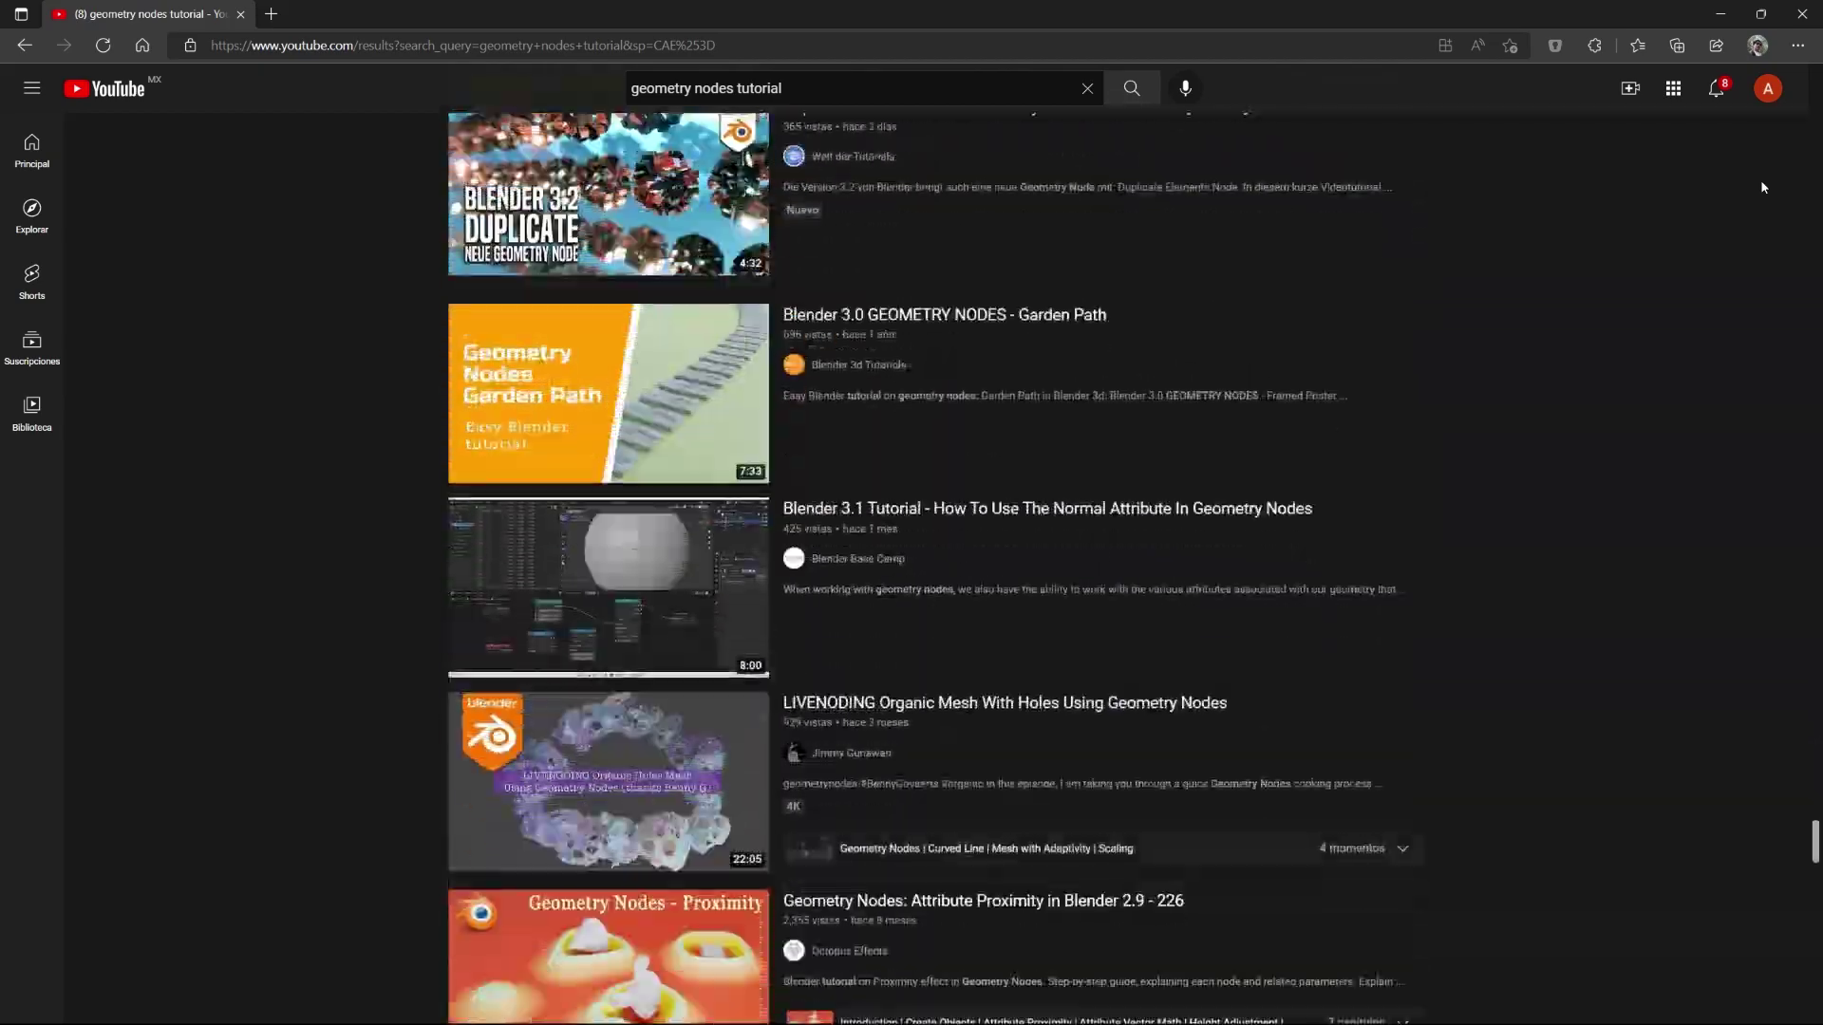
scroll(1762, 187, down, 18)
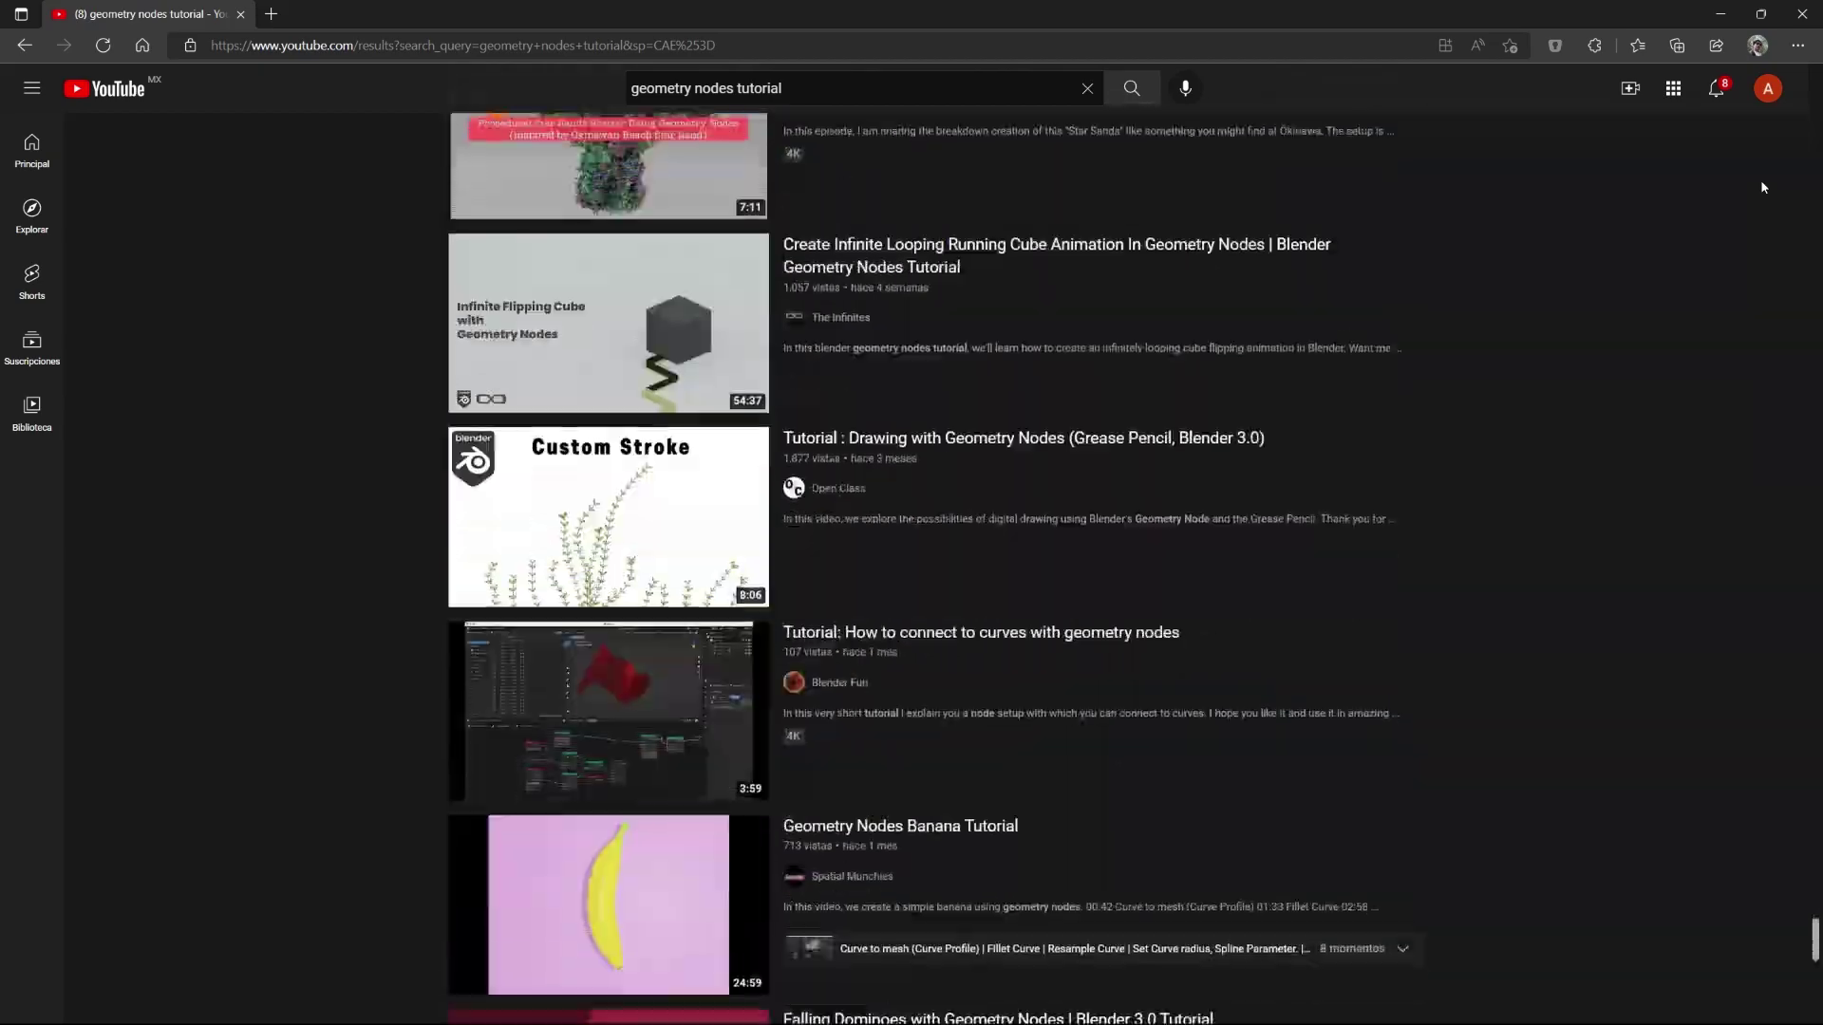
scroll(1762, 187, down, 14)
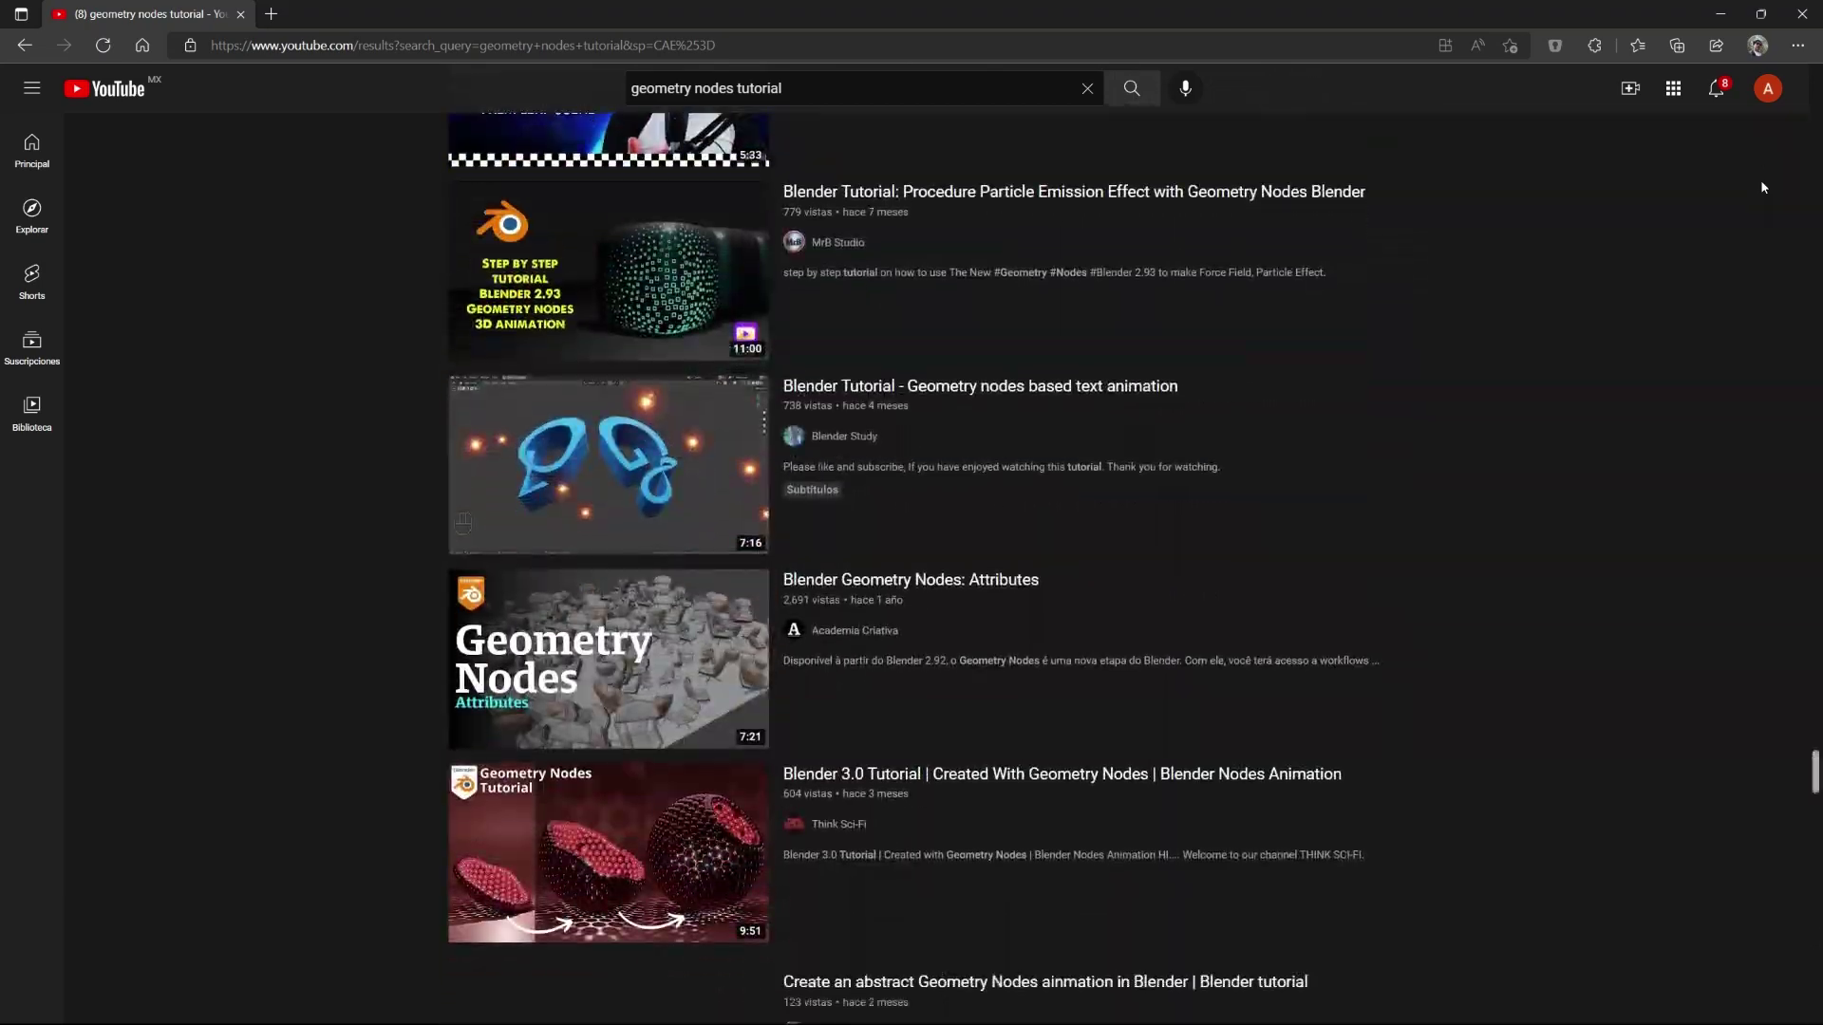
scroll(1762, 187, down, 16)
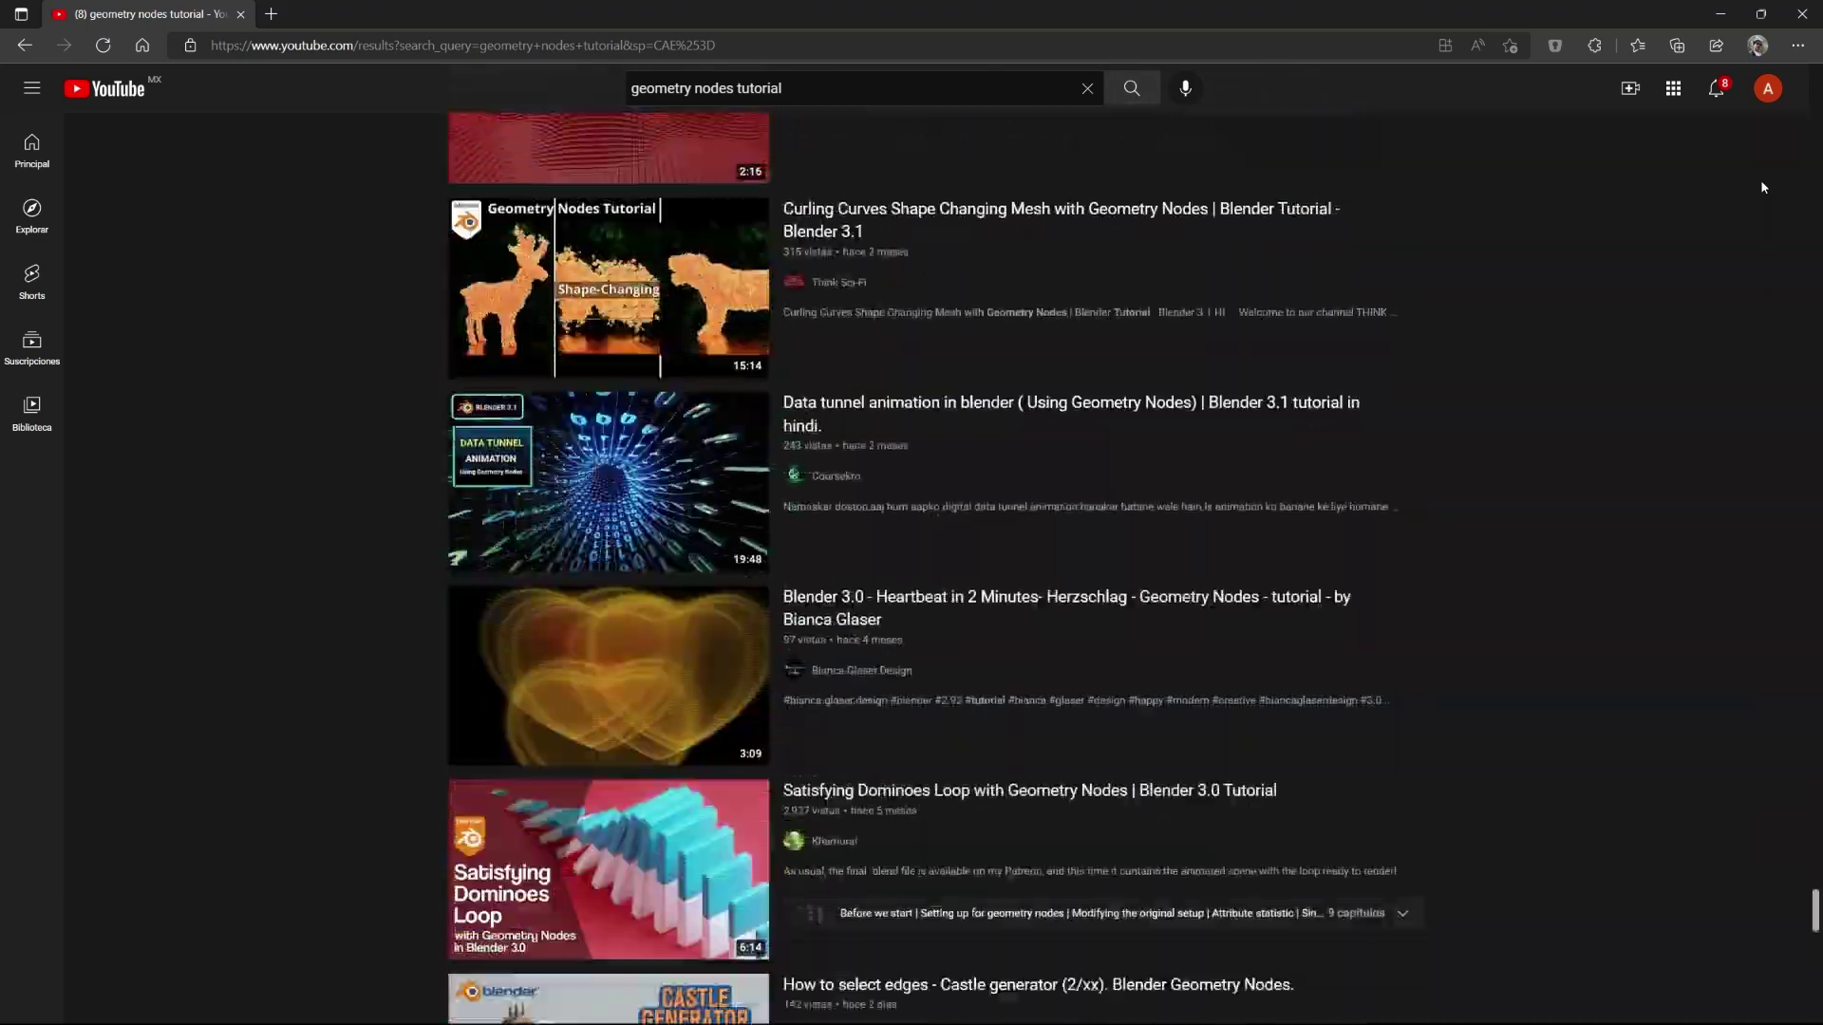
scroll(1762, 187, down, 8)
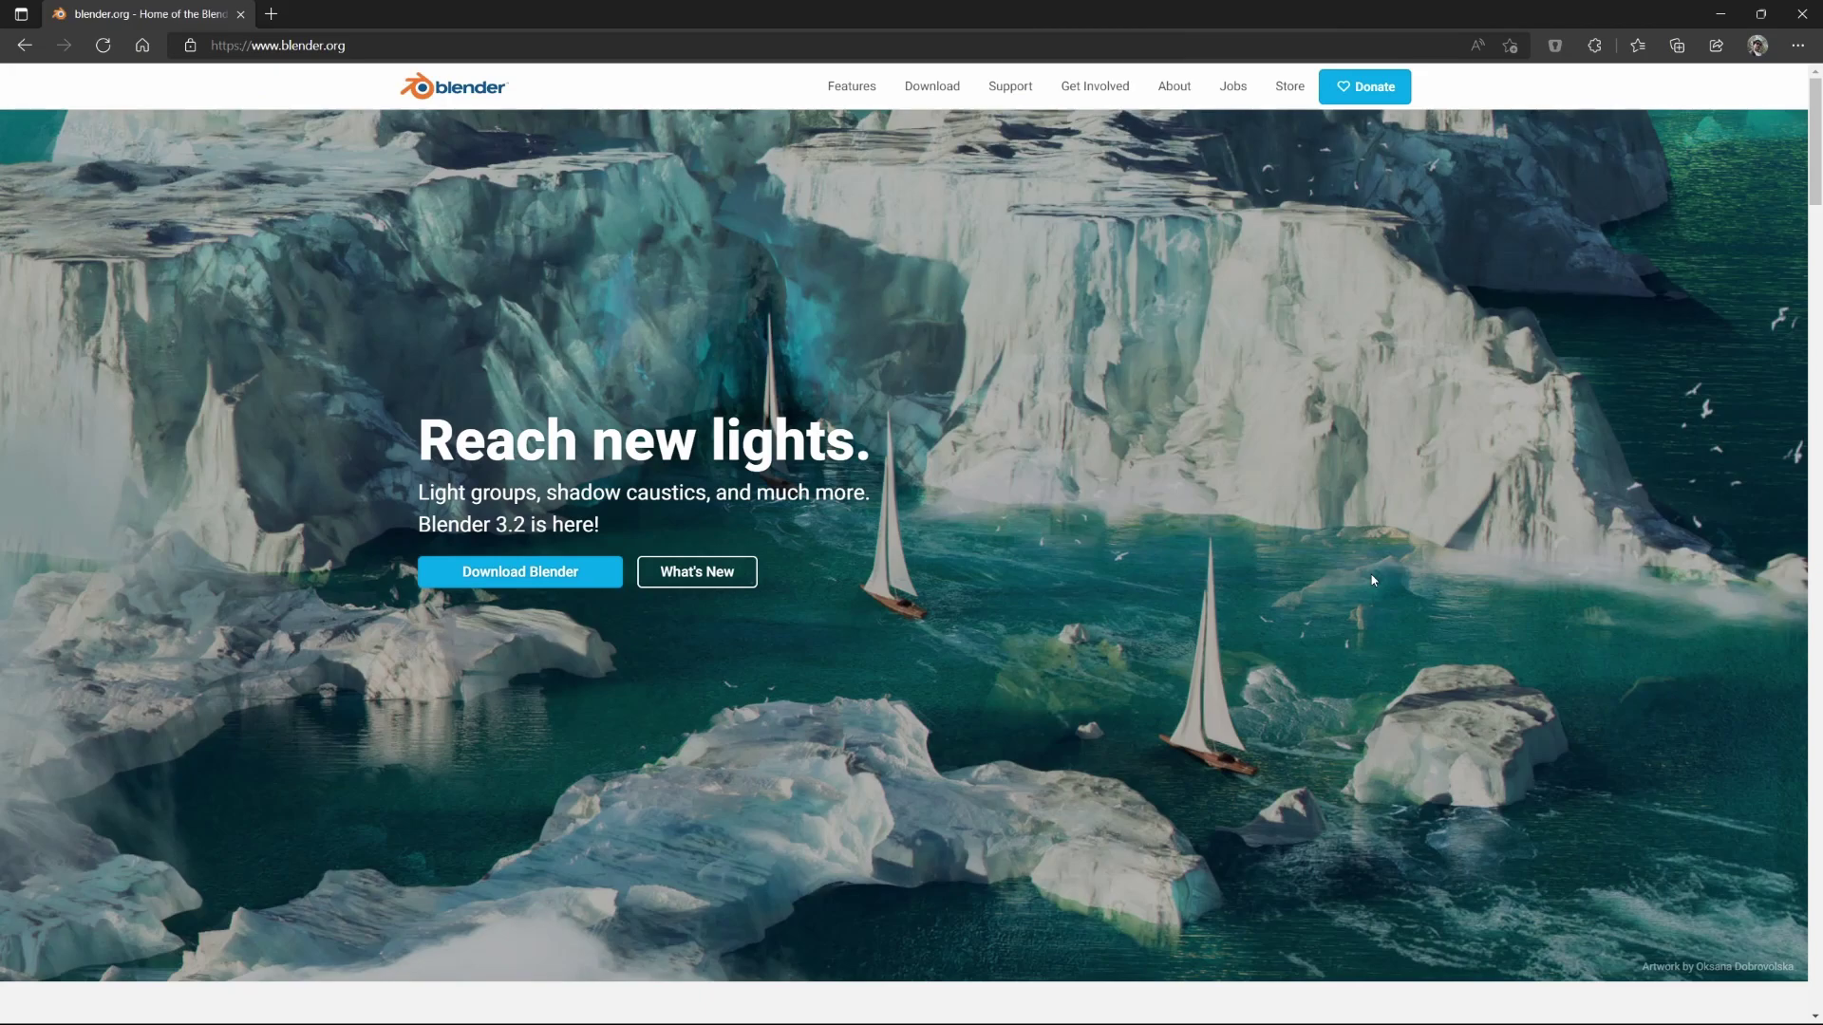
Look over the blender.org home page, including its latest news and development updates
scroll(1372, 579, down, 15)
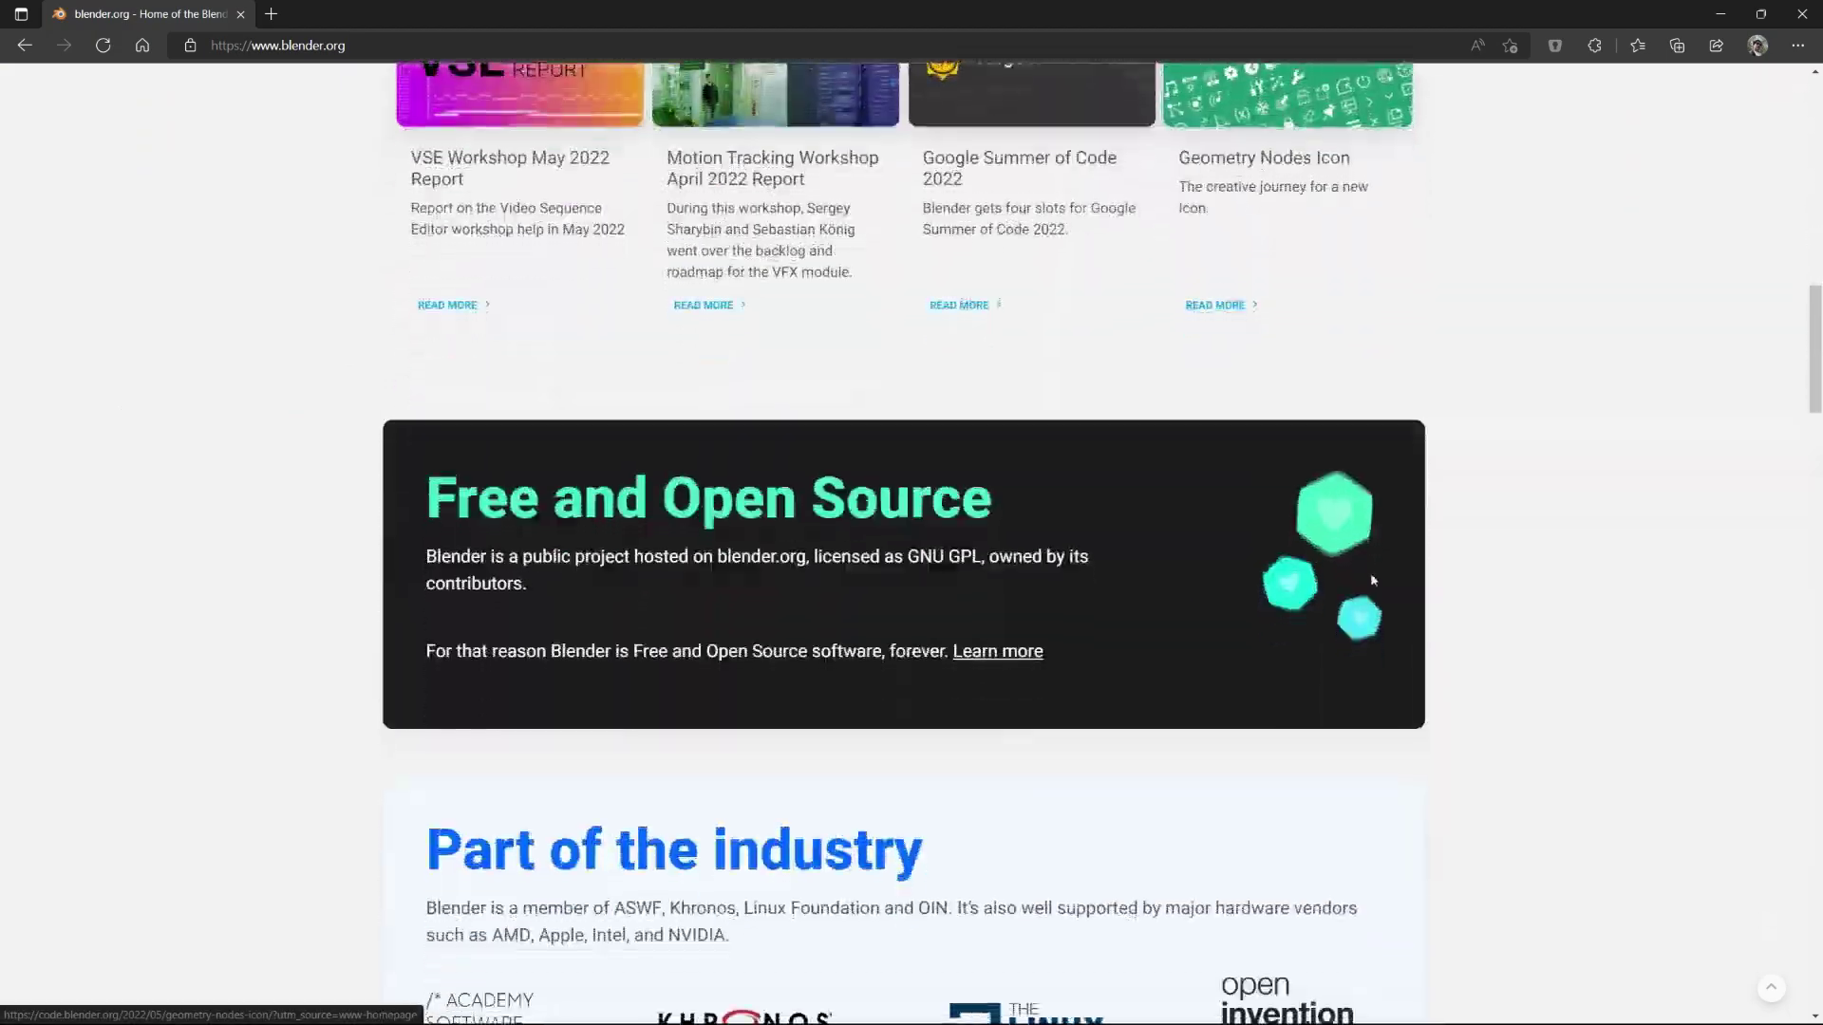
scroll(1372, 580, up, 15)
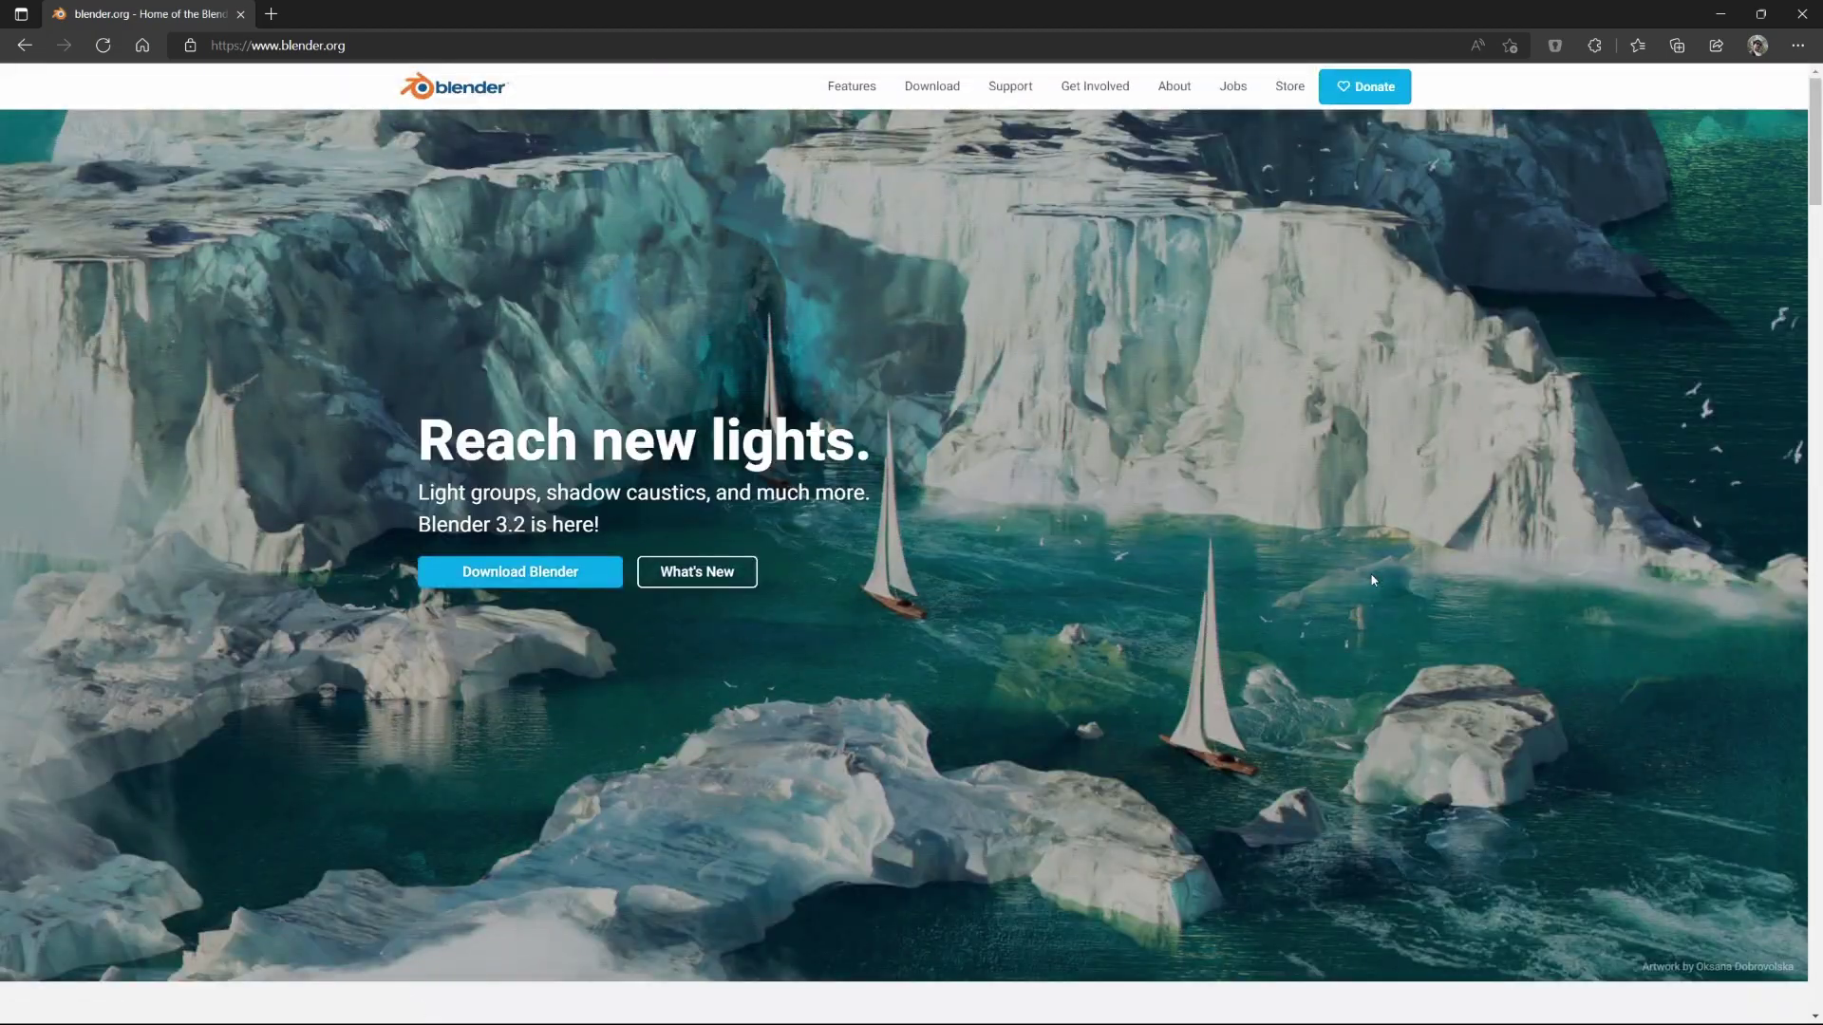
scroll(1372, 579, down, 8)
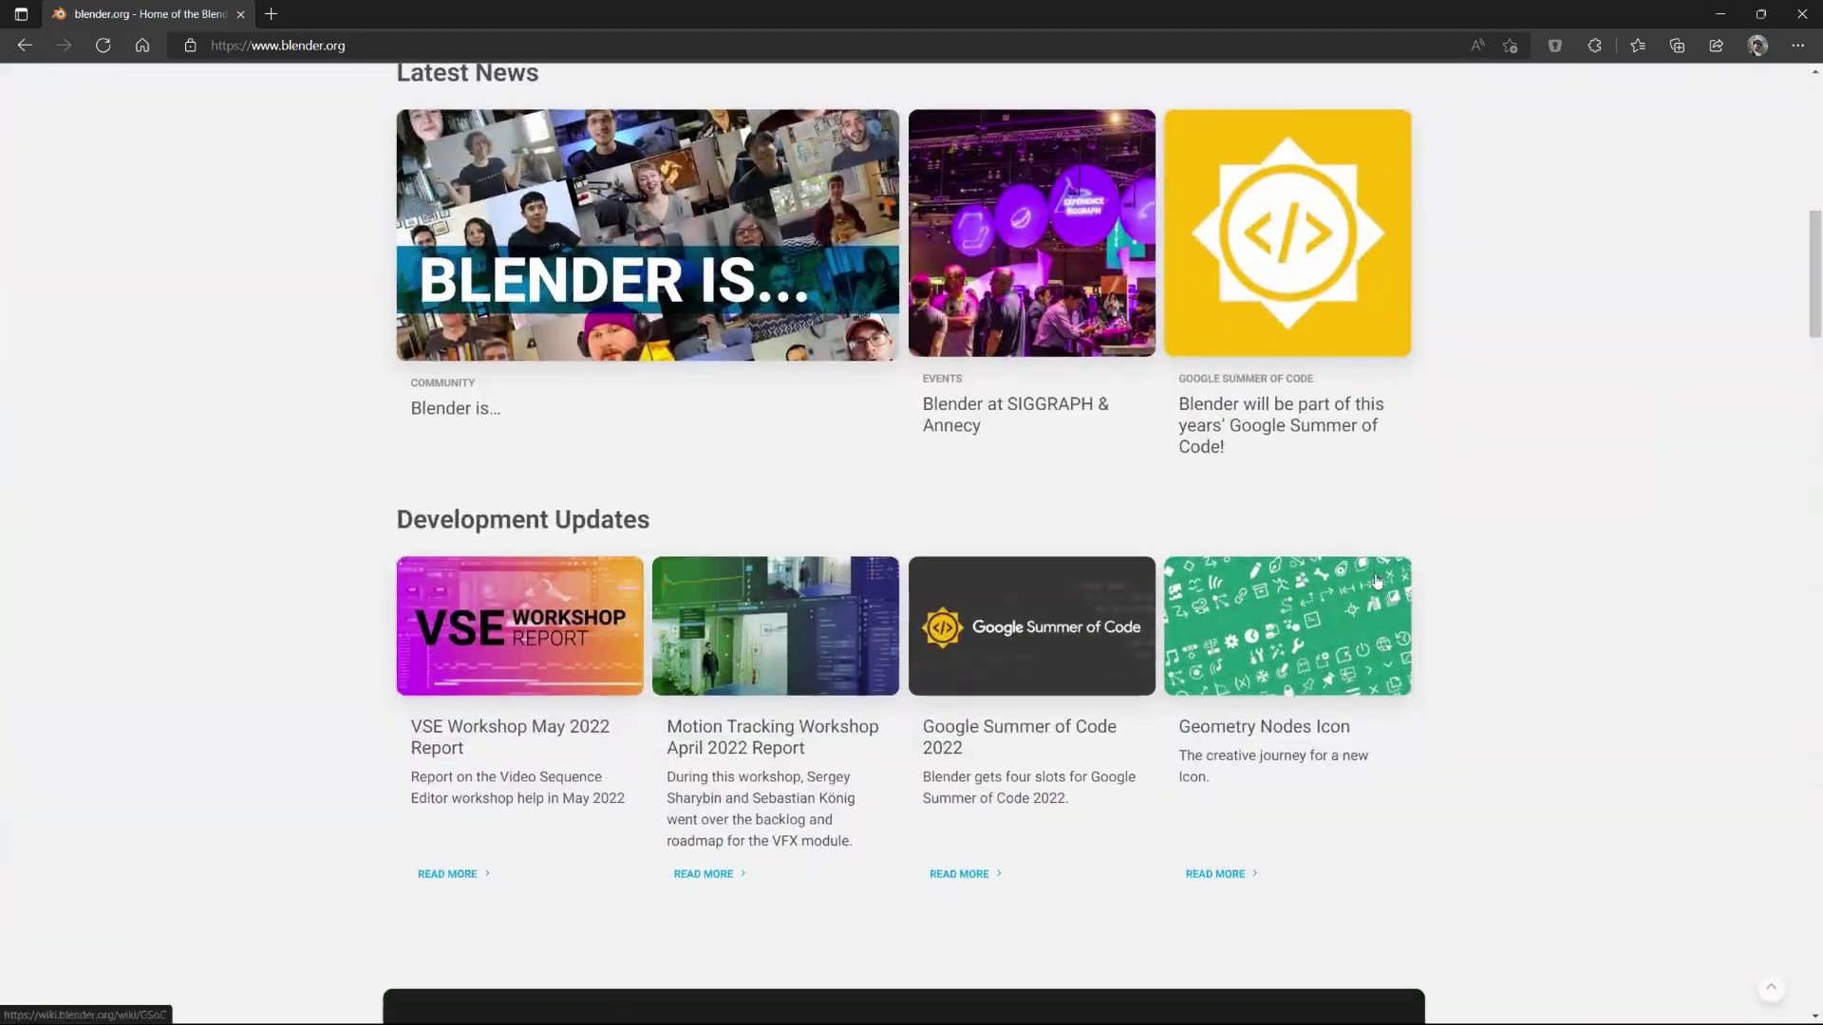
scroll(1372, 579, up, 8)
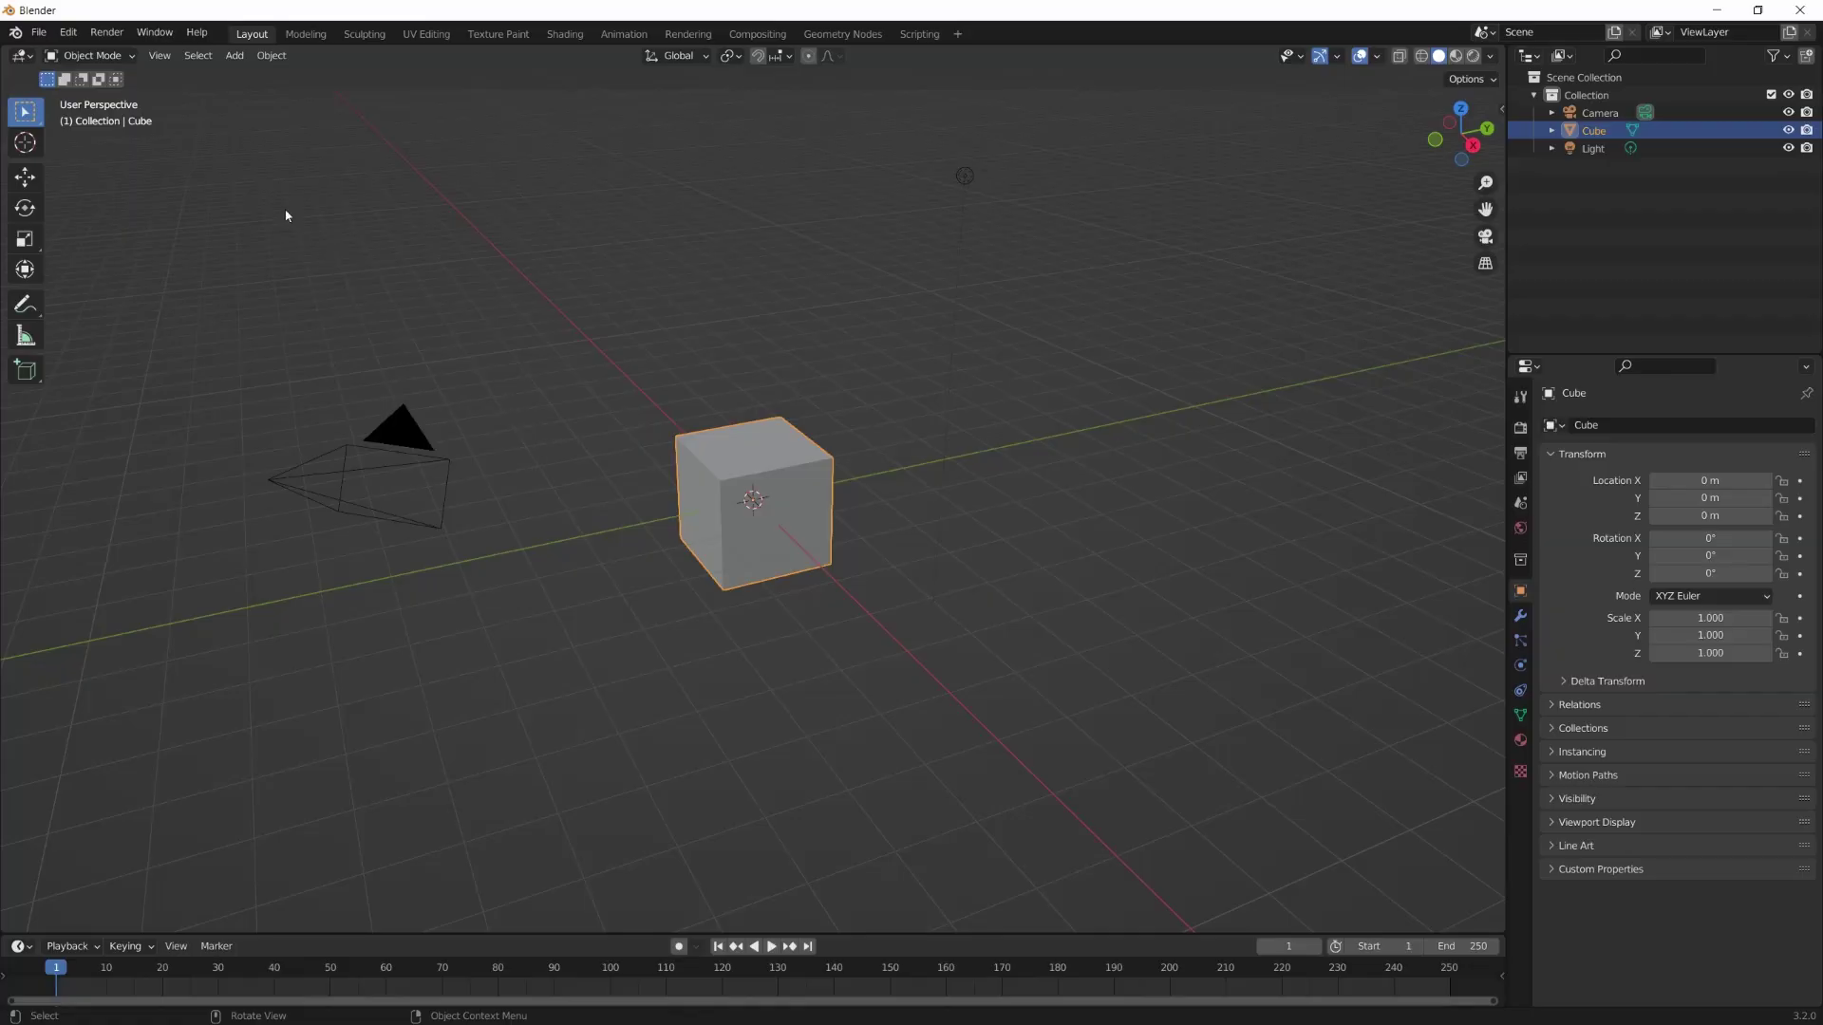
Search the add-ons in Blender's preferences for "node" to check Node Wrangler, and close the preferences
click(68, 32)
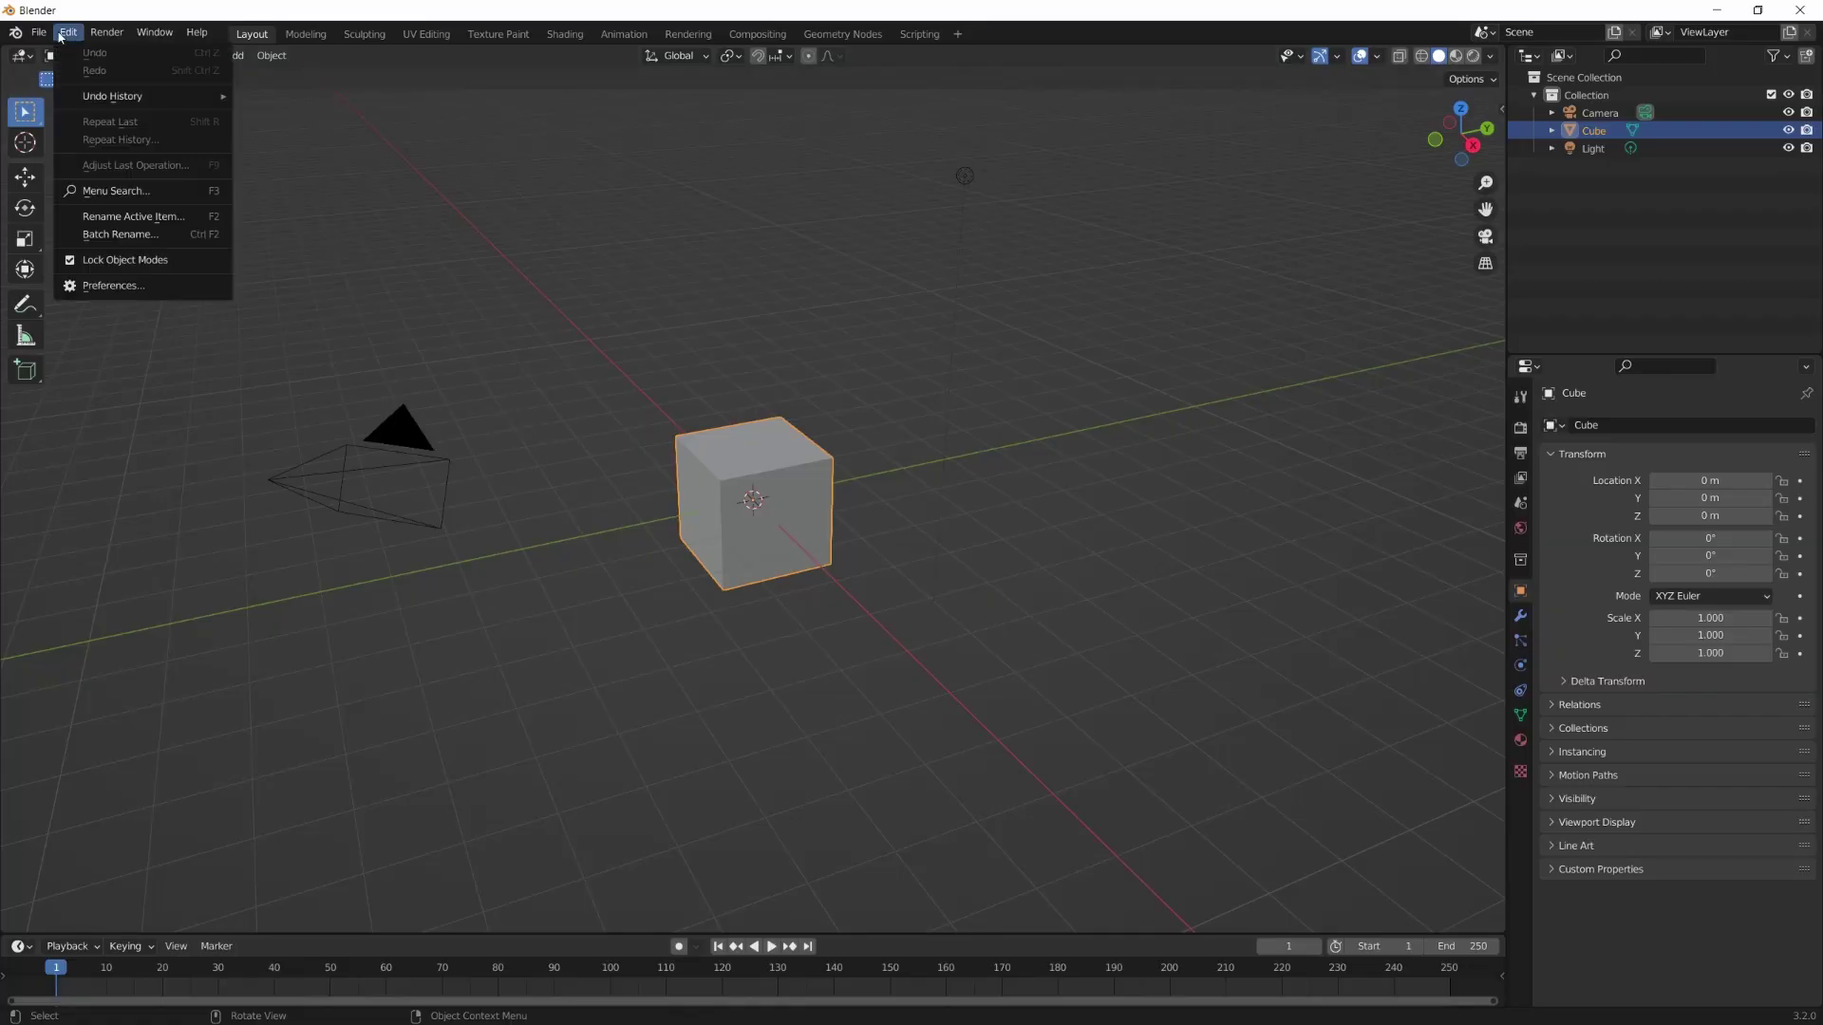
click(119, 286)
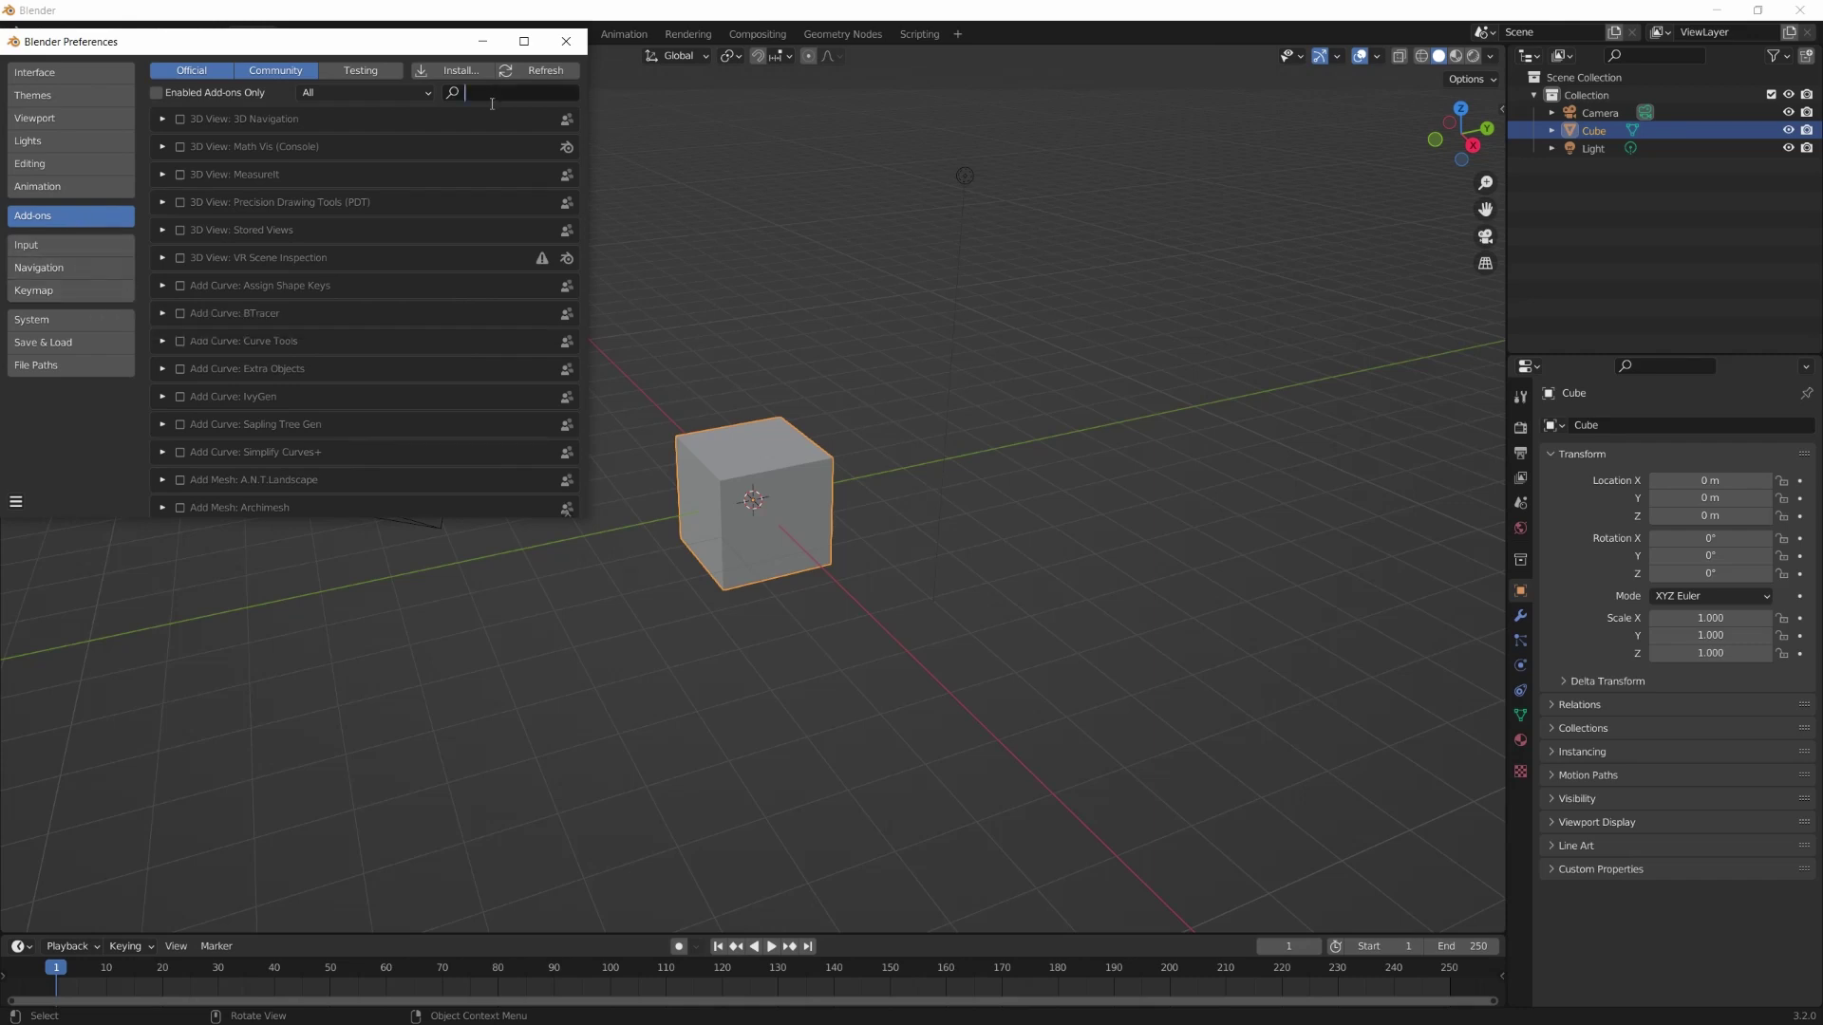
text(node)
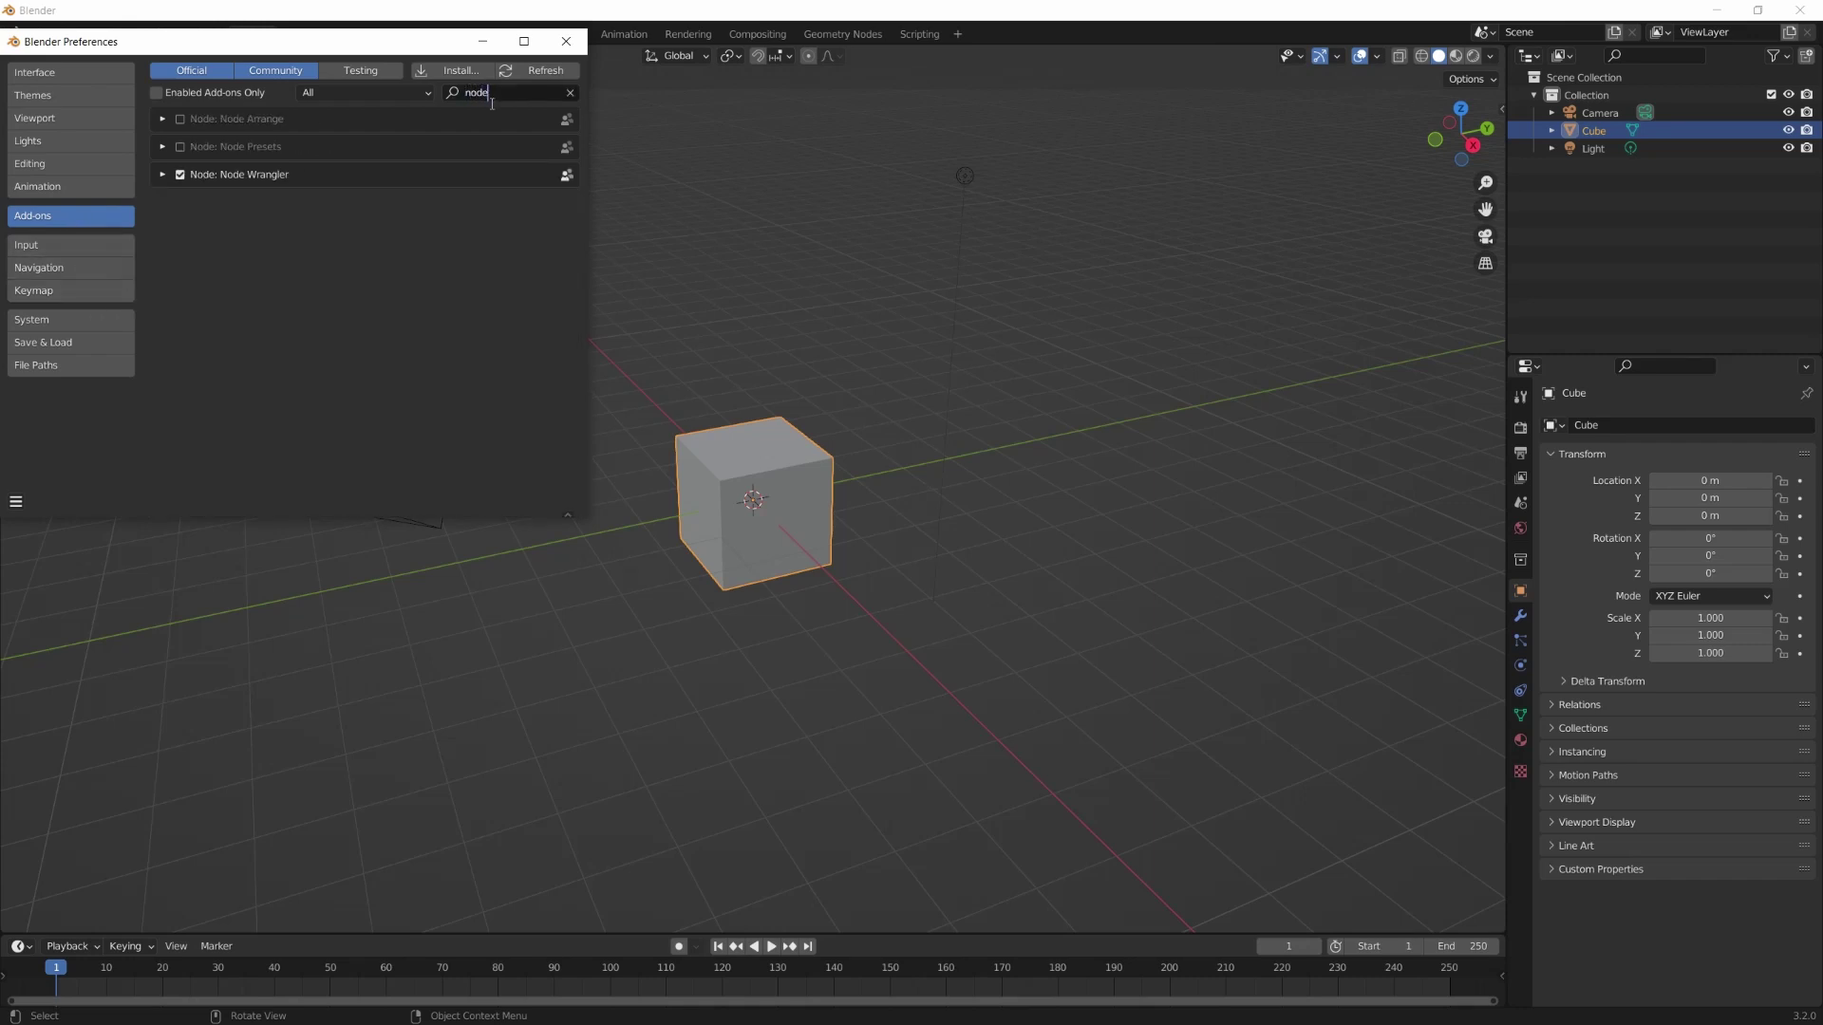
key(Return)
click(563, 44)
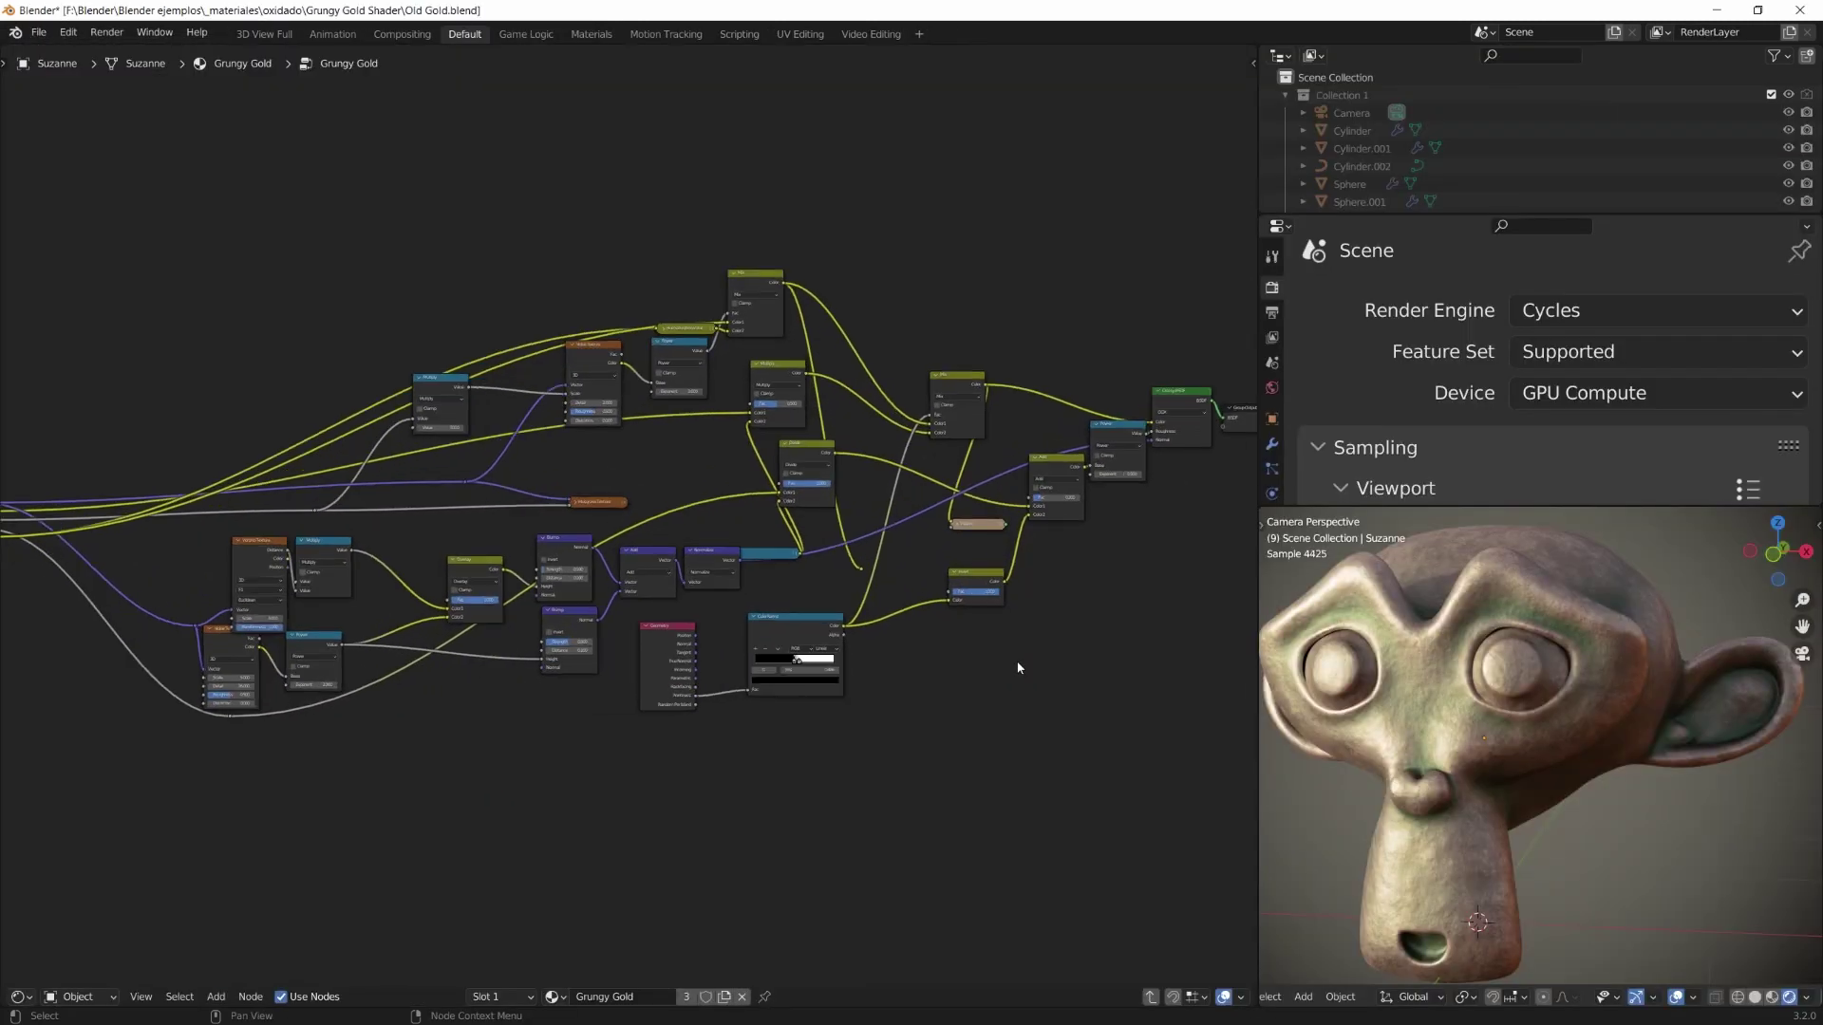
Examine the Grungy Gold shader node tree and the Compositing workspace of the splash screen file
scroll(1018, 667, down, 2)
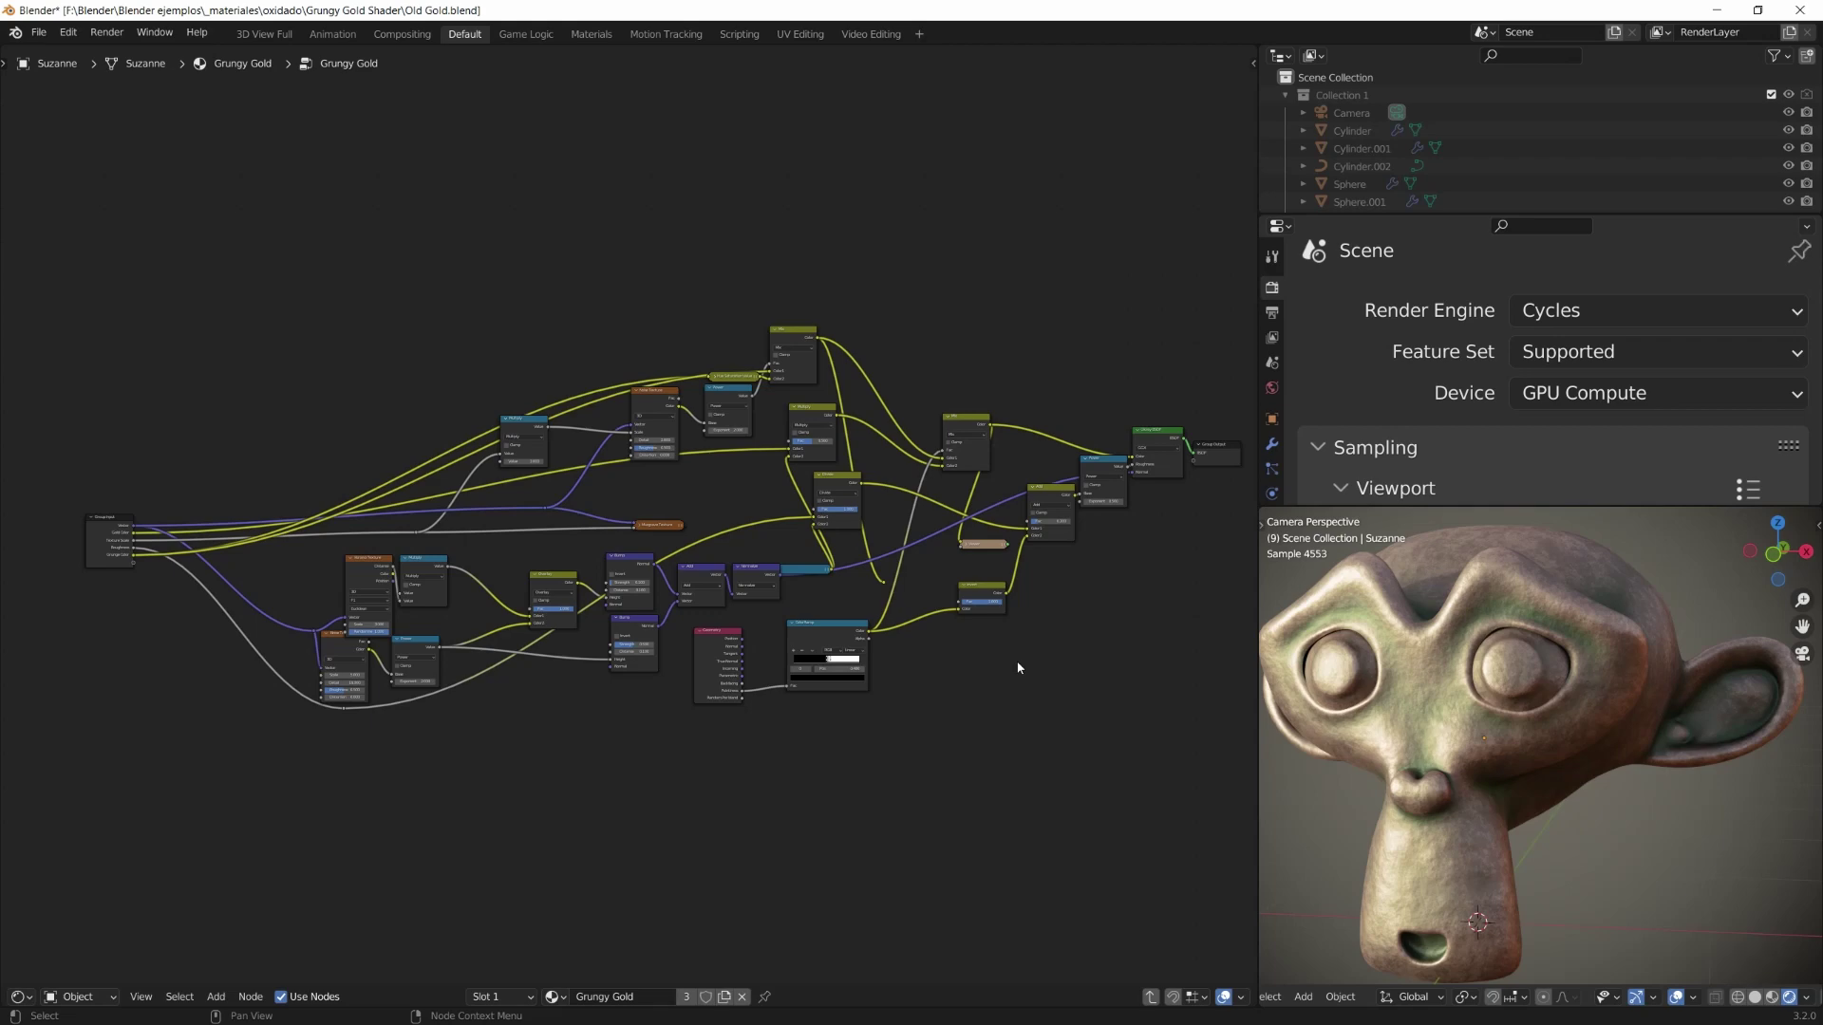
scroll(1017, 667, up, 1)
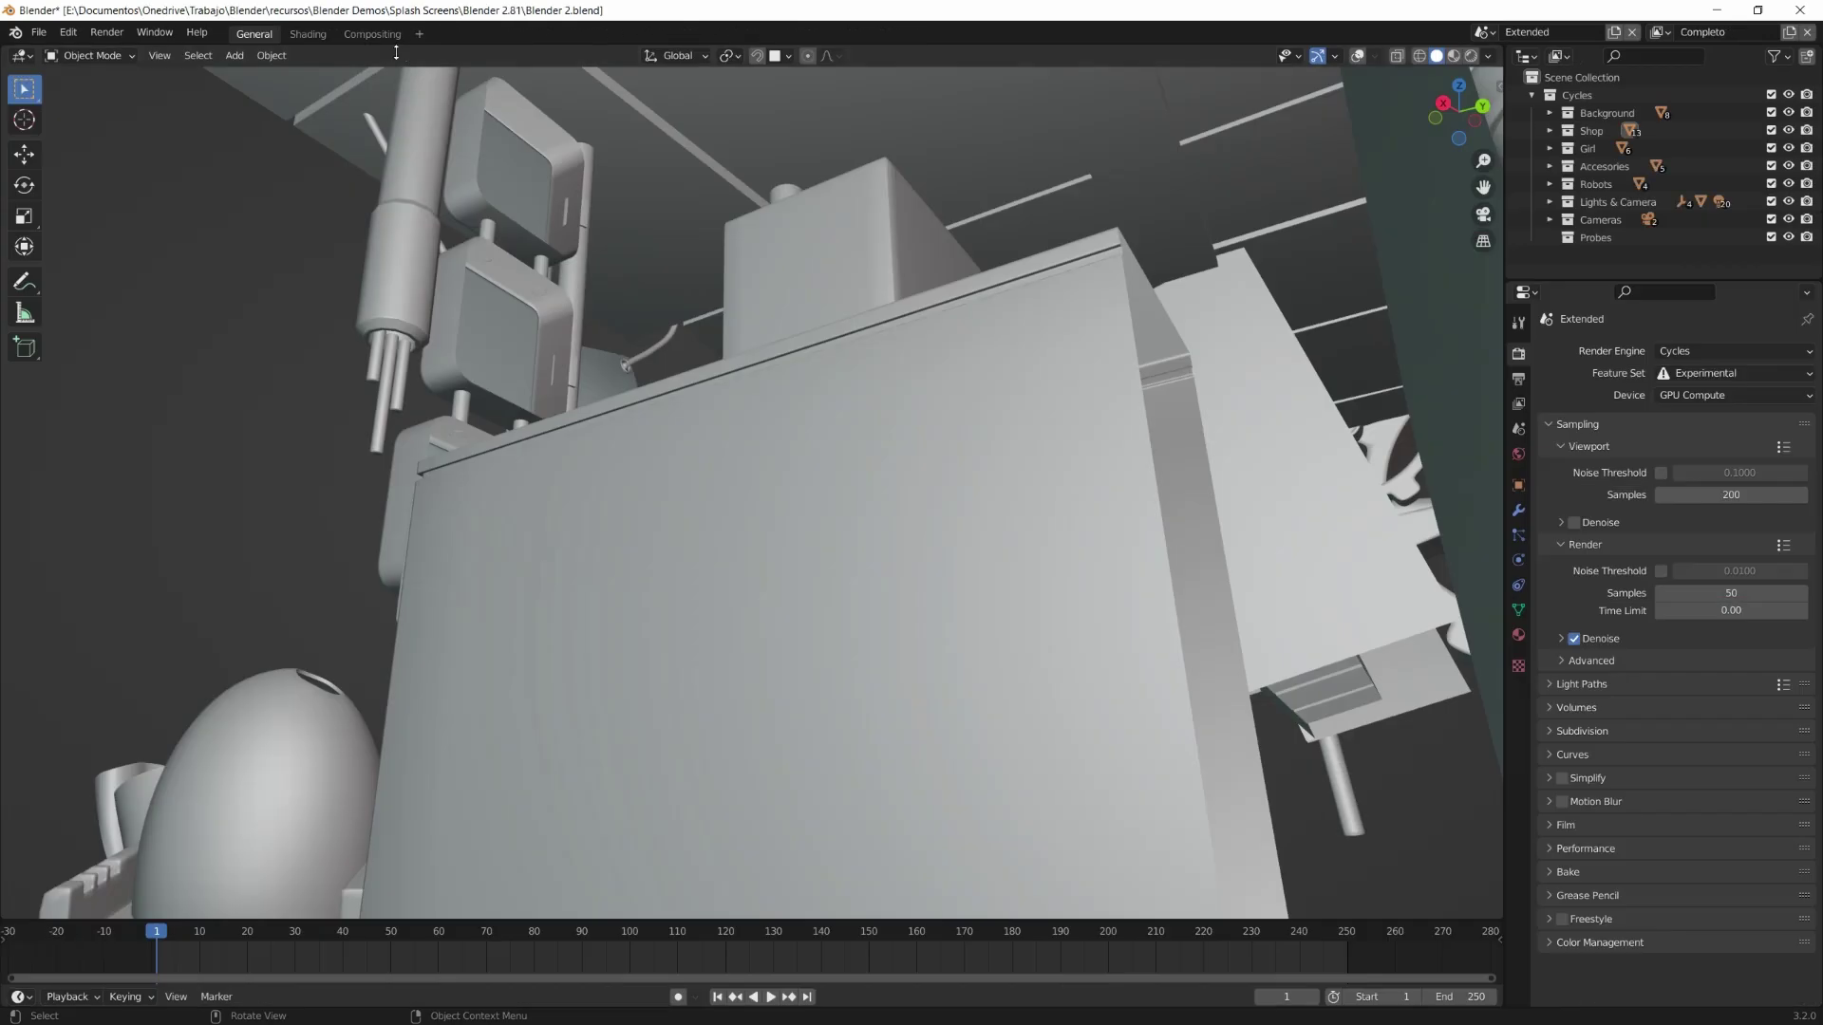
click(372, 33)
scroll(769, 379, up, 3)
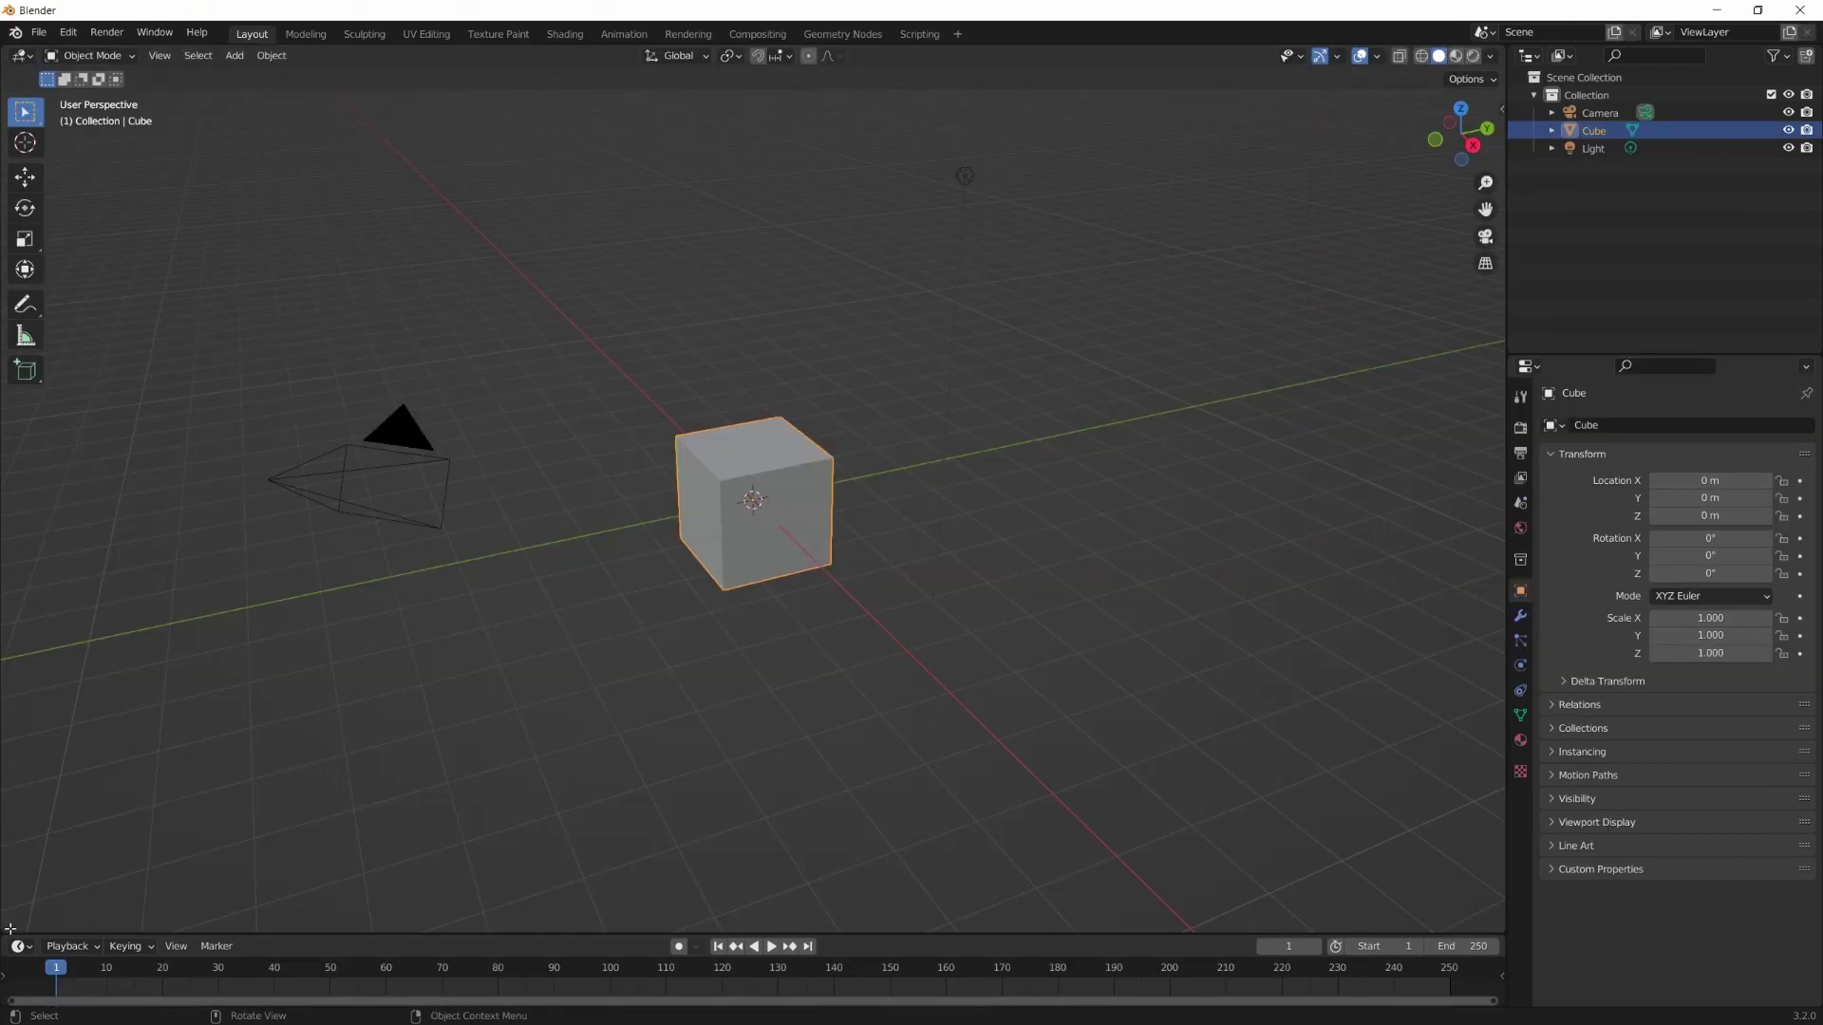
Split the 3D viewport into two side-by-side areas and turn the first one into a Geometry Node Editor
drag(11, 929, 929, 842)
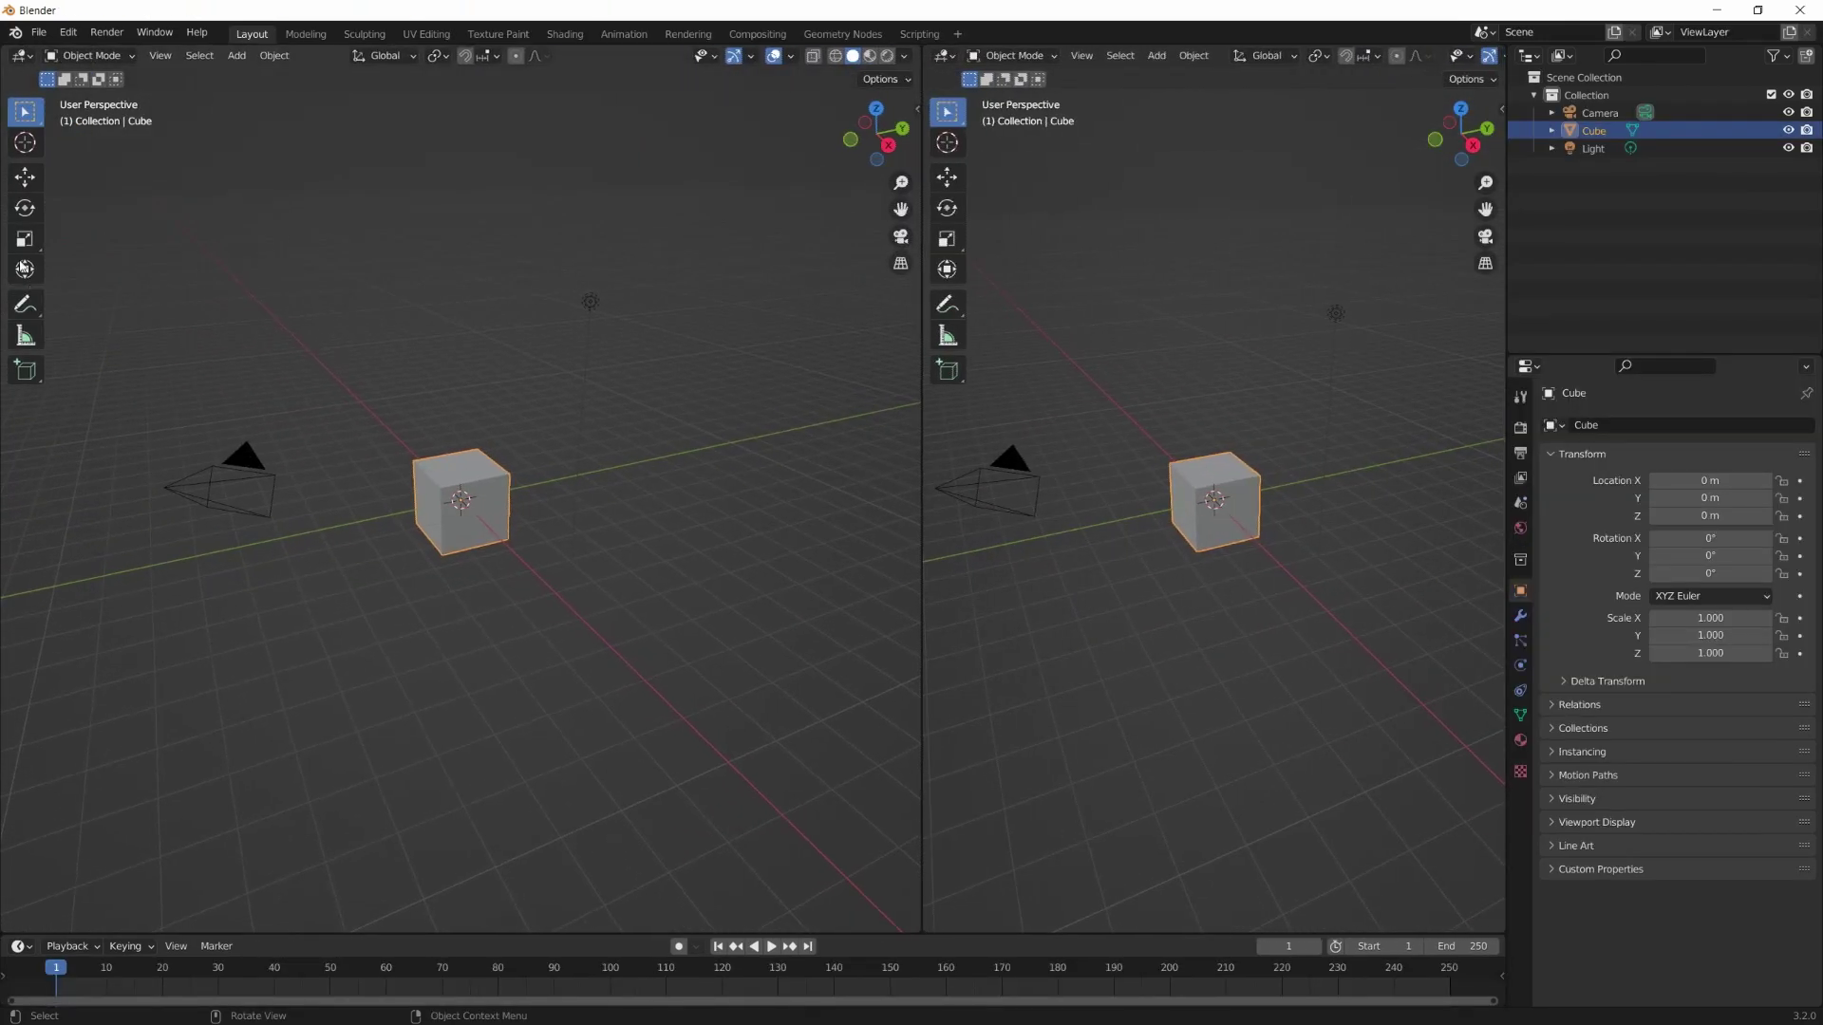
click(21, 55)
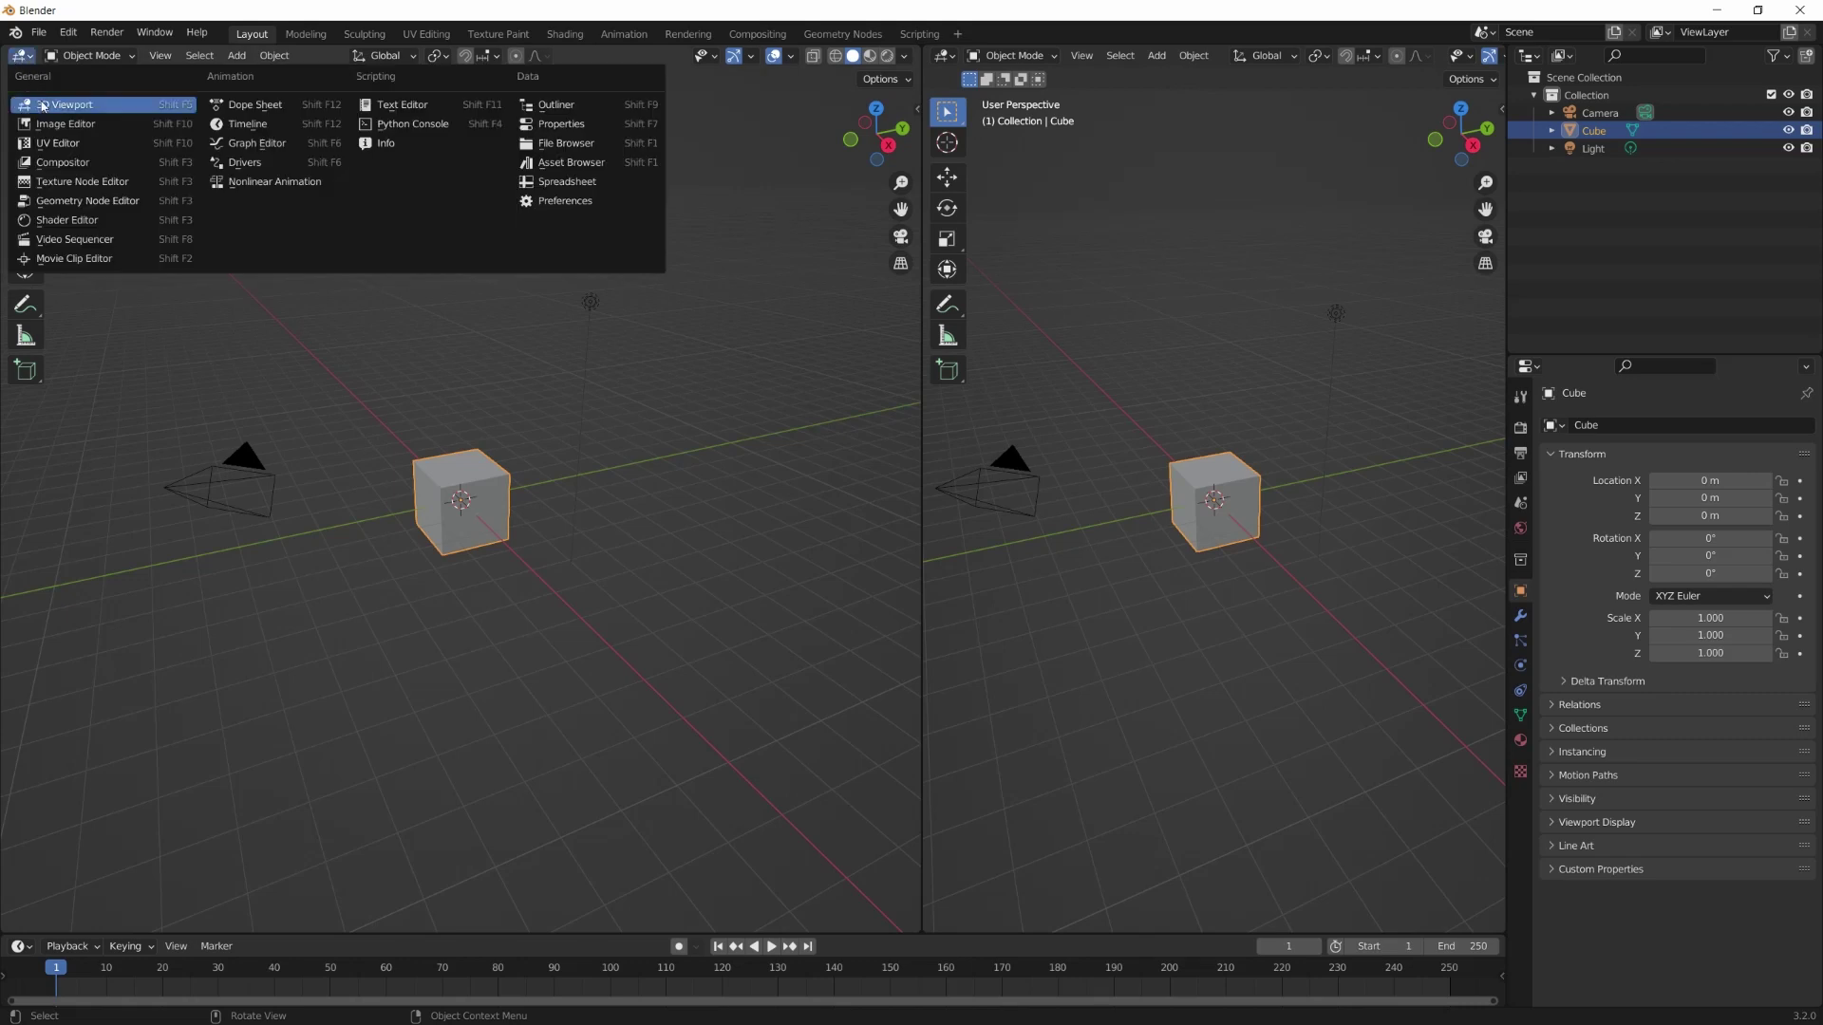
click(81, 201)
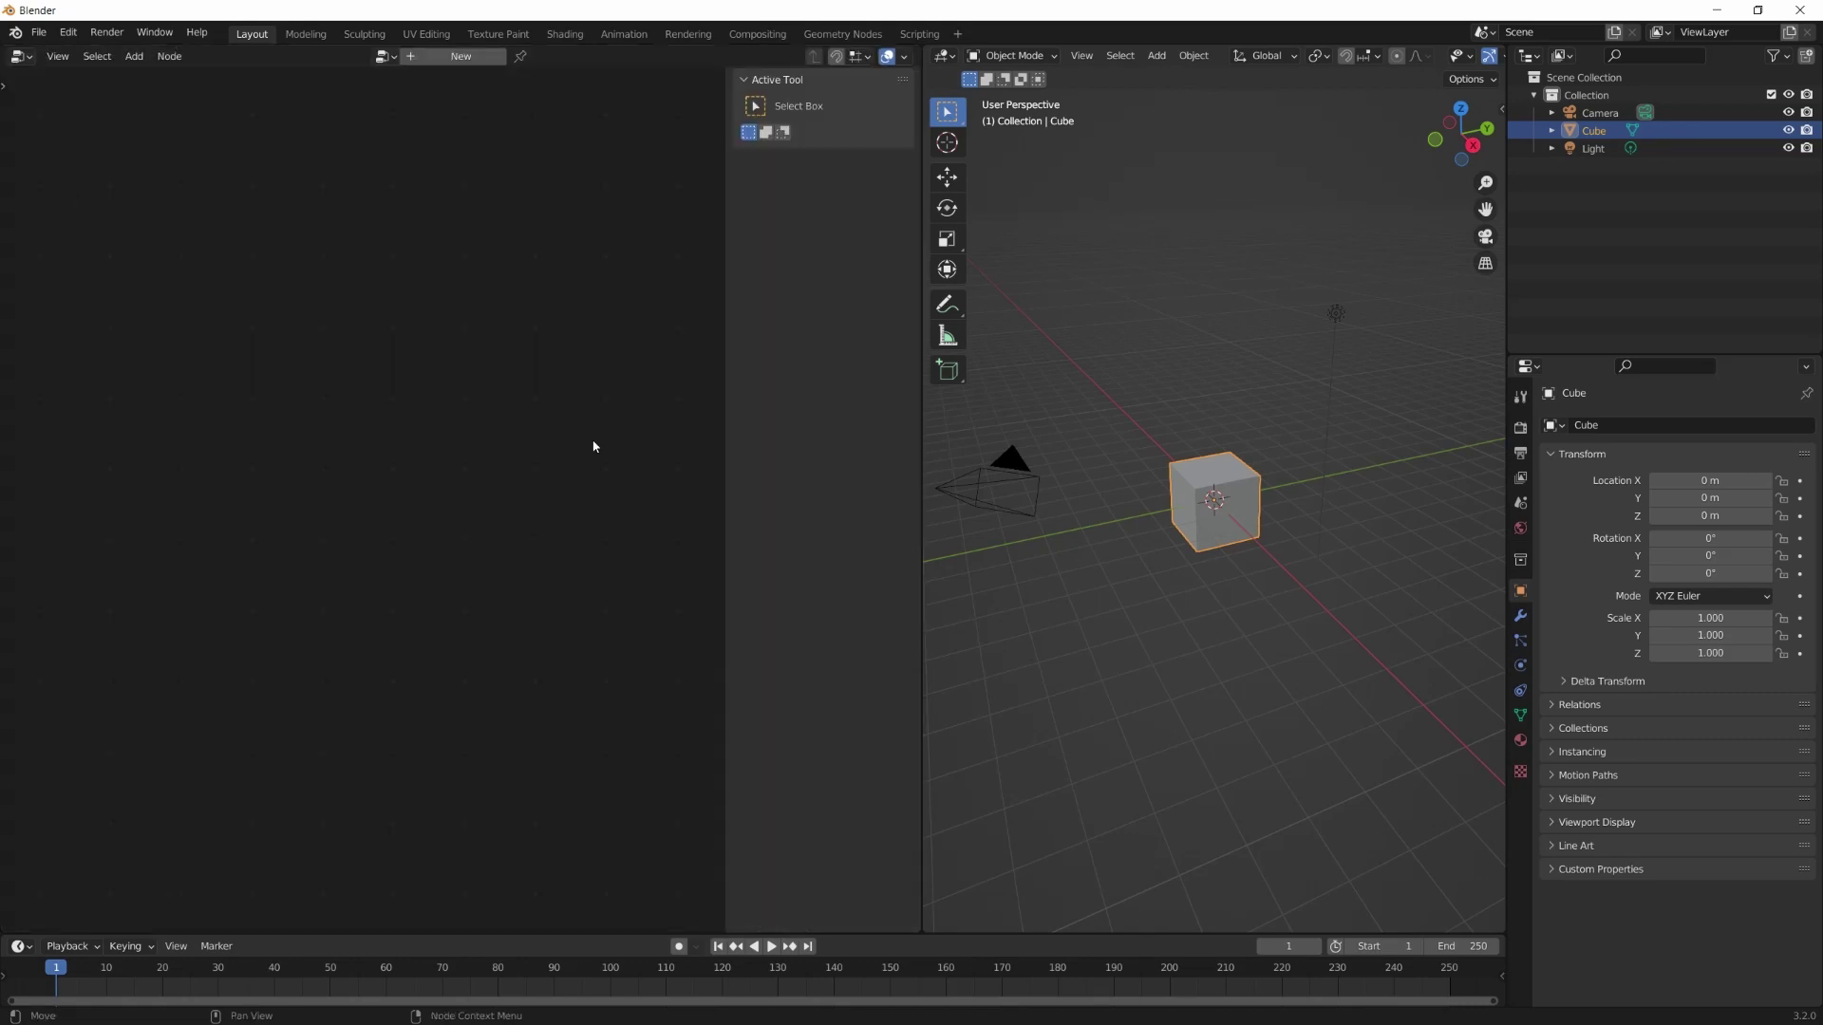
Switch to the Geometry Nodes workspace and add a cube mesh to the scene
click(840, 35)
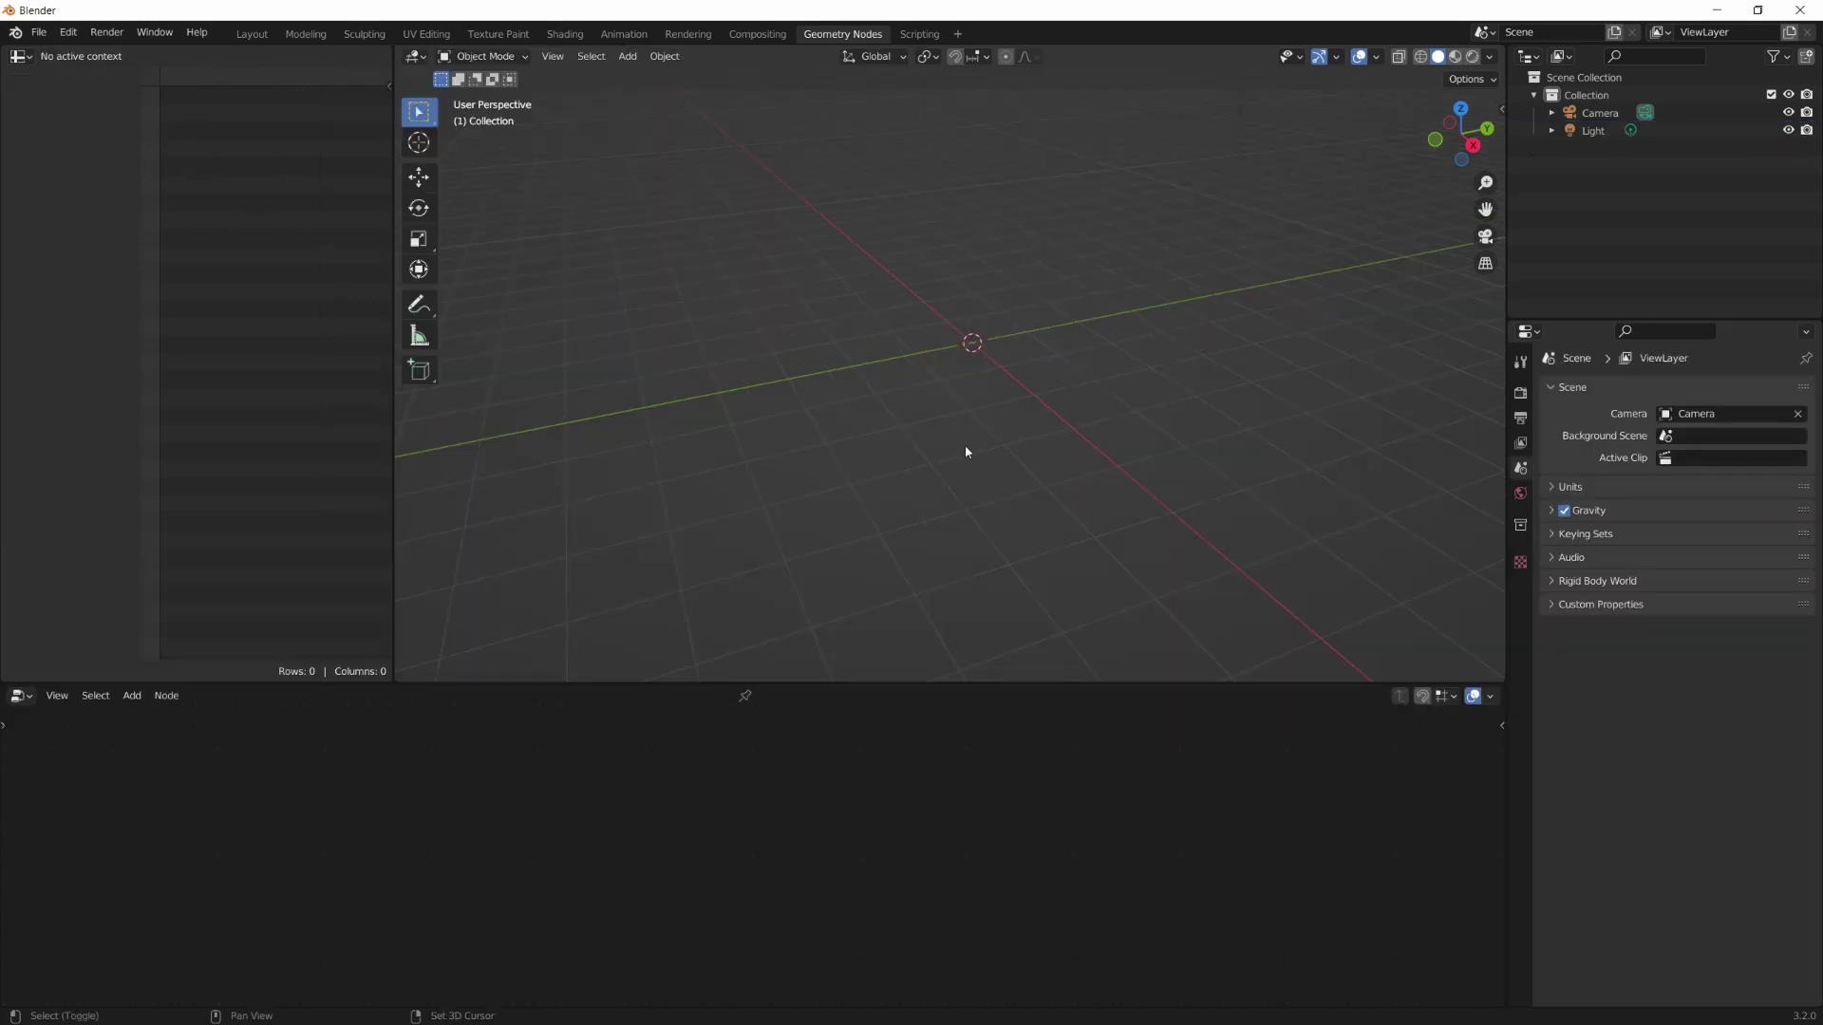
key(shift+a)
mouse_move(965, 446)
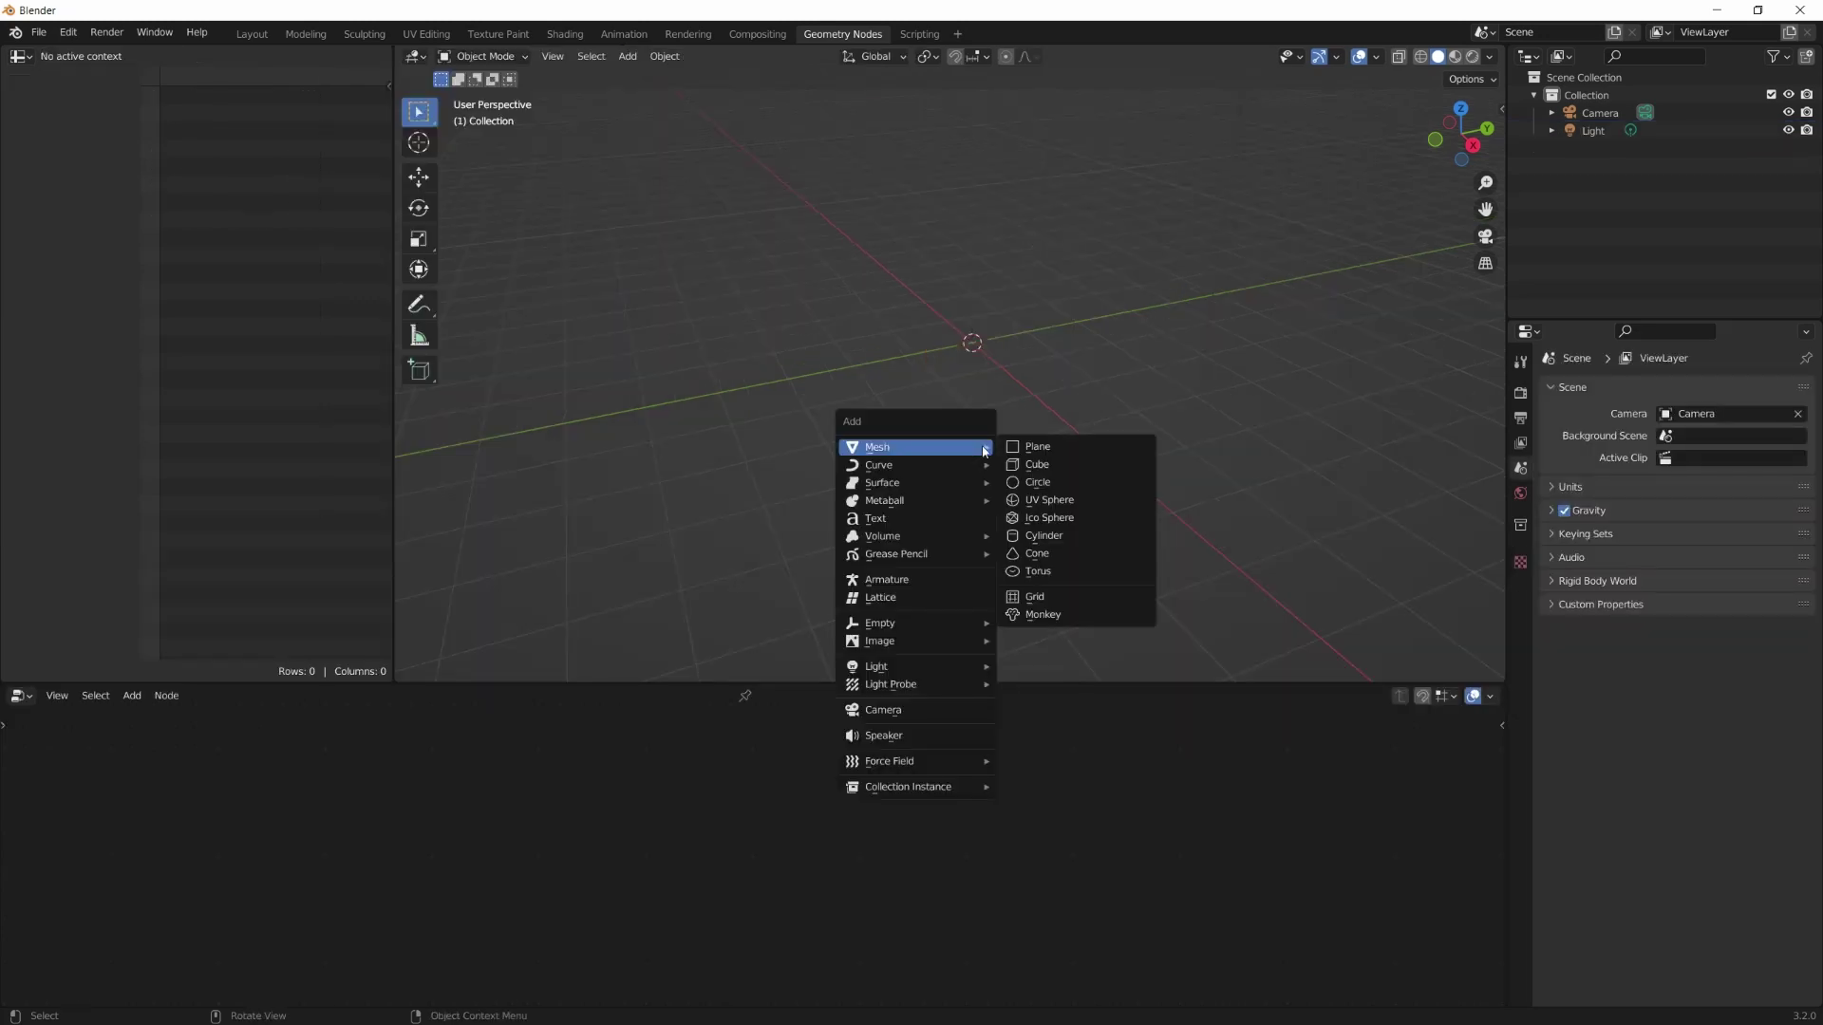
click(1023, 464)
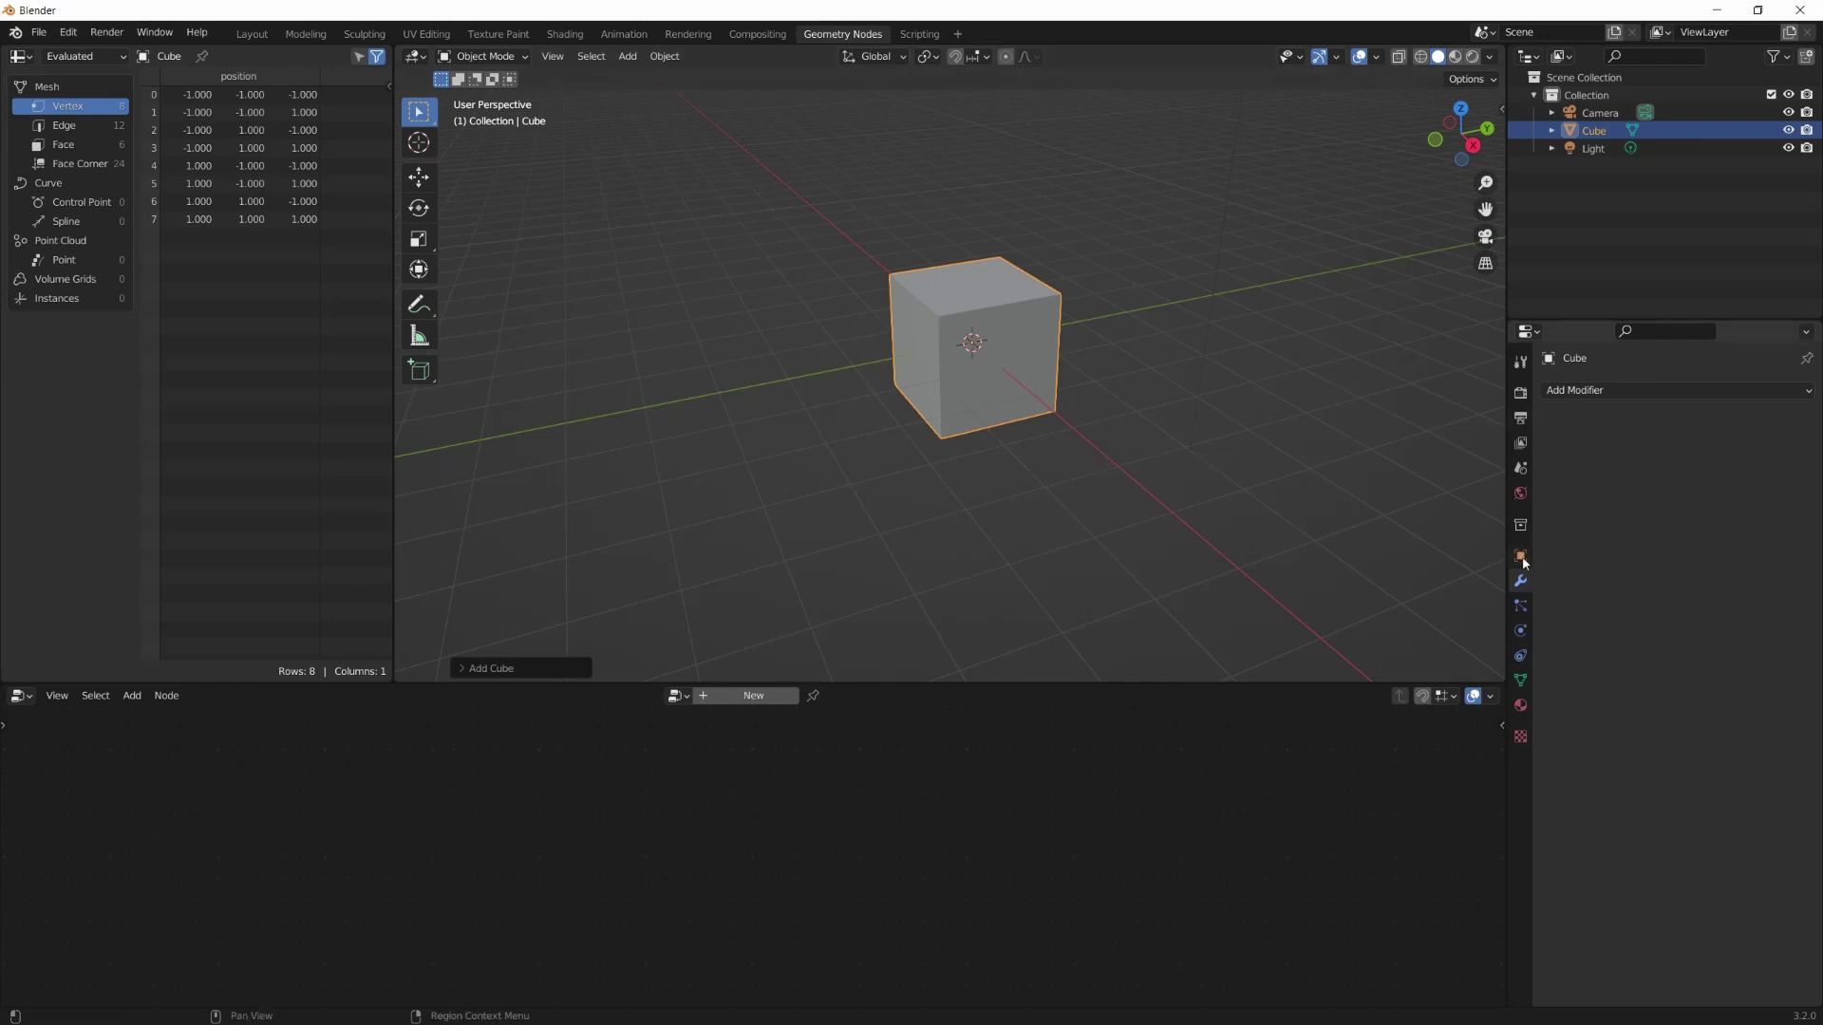
Add a Geometry Nodes modifier to the cube and create a new node tree for it
click(1568, 393)
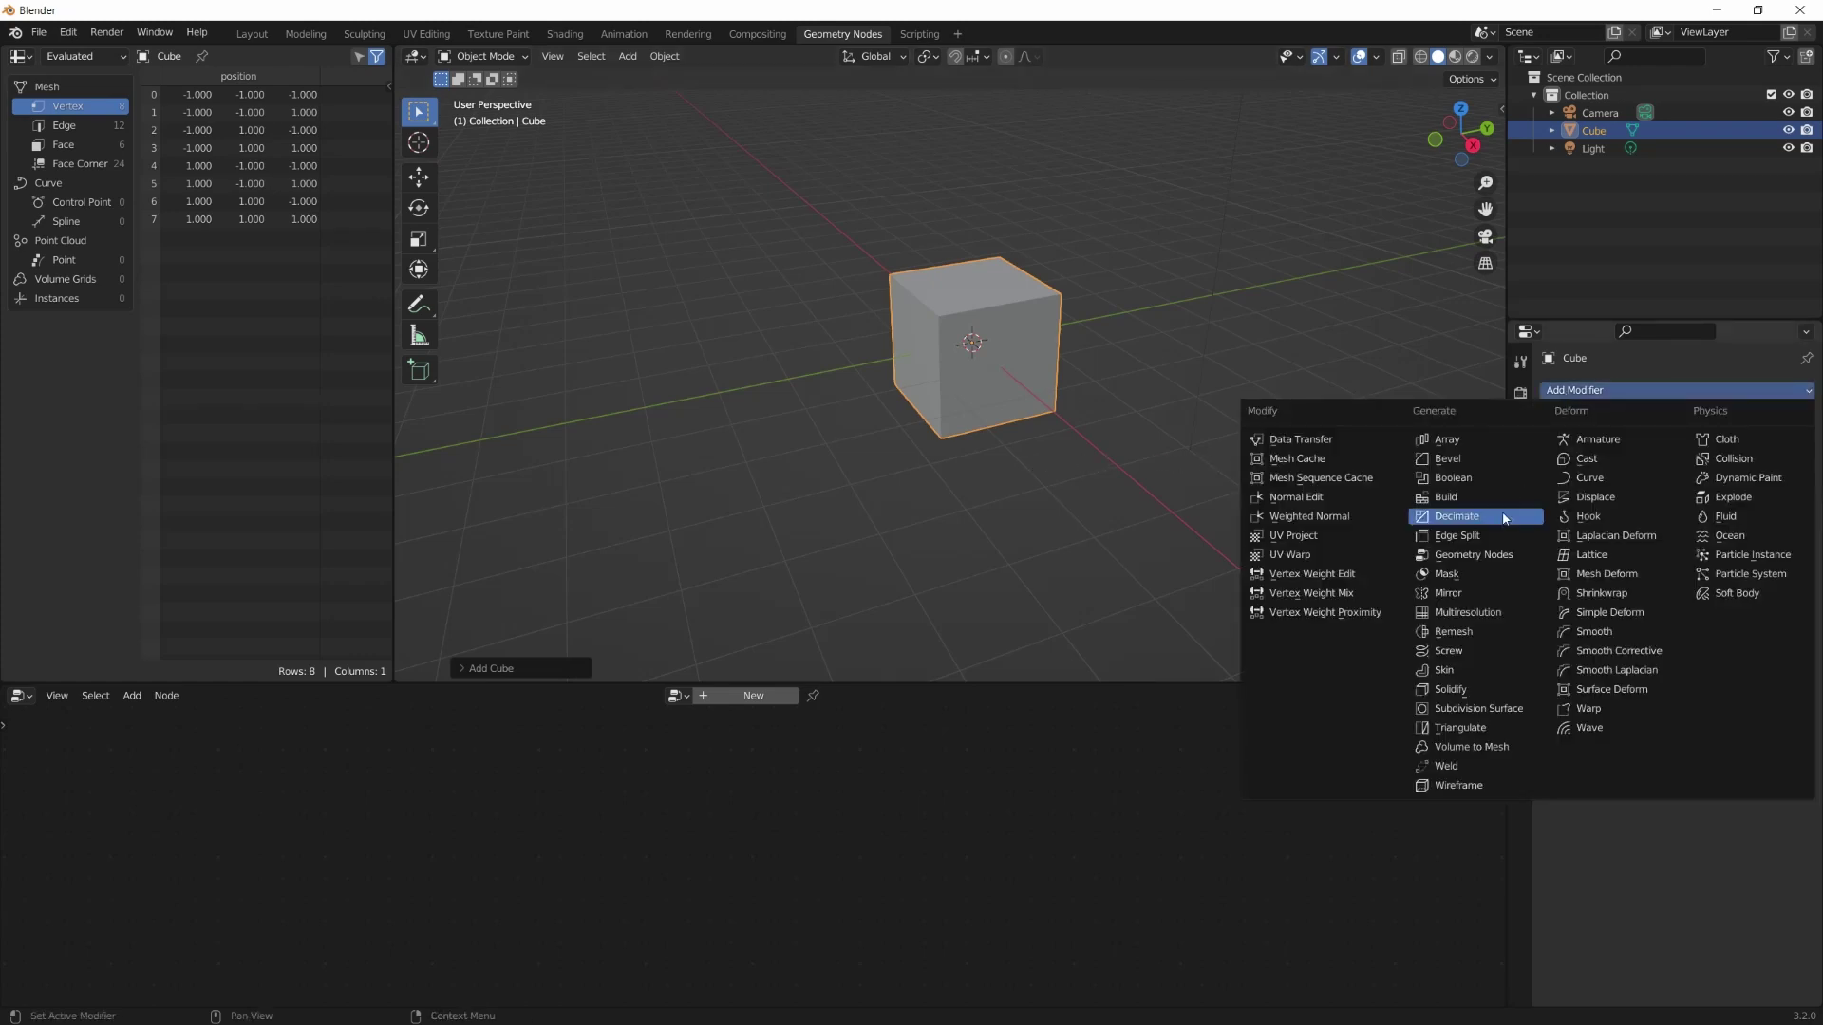
click(1476, 556)
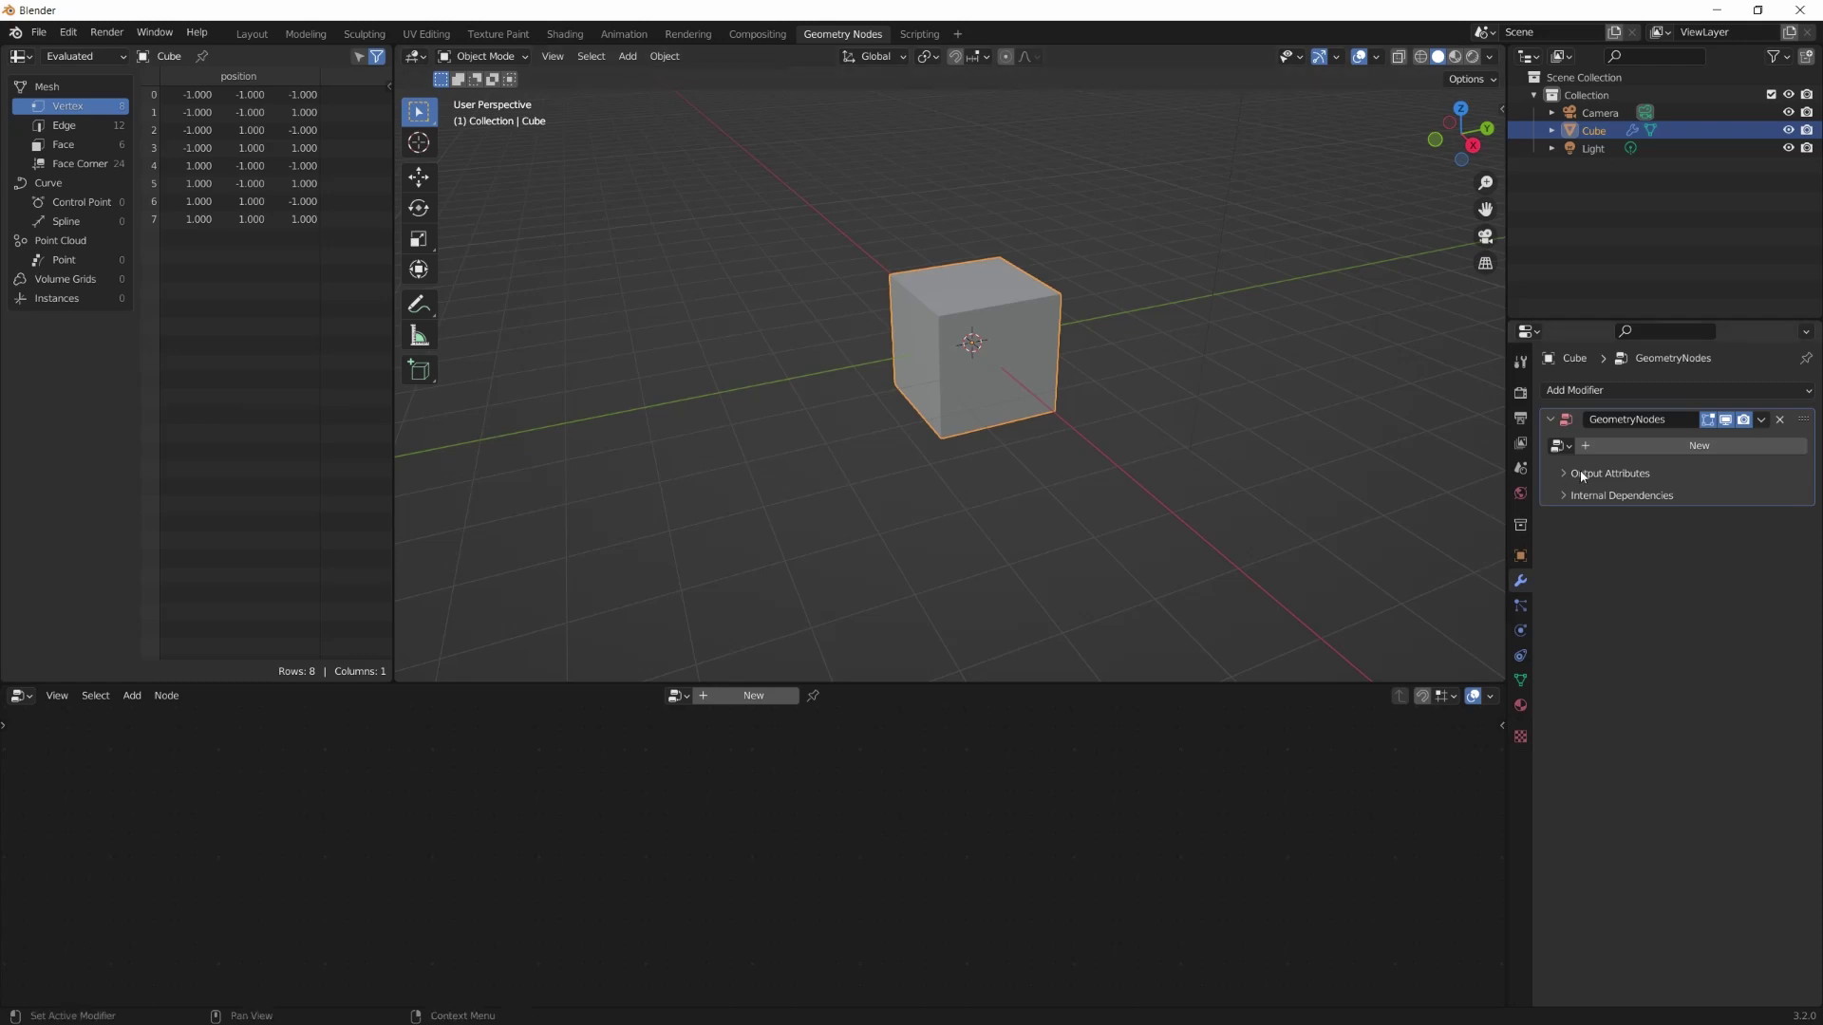
click(1649, 446)
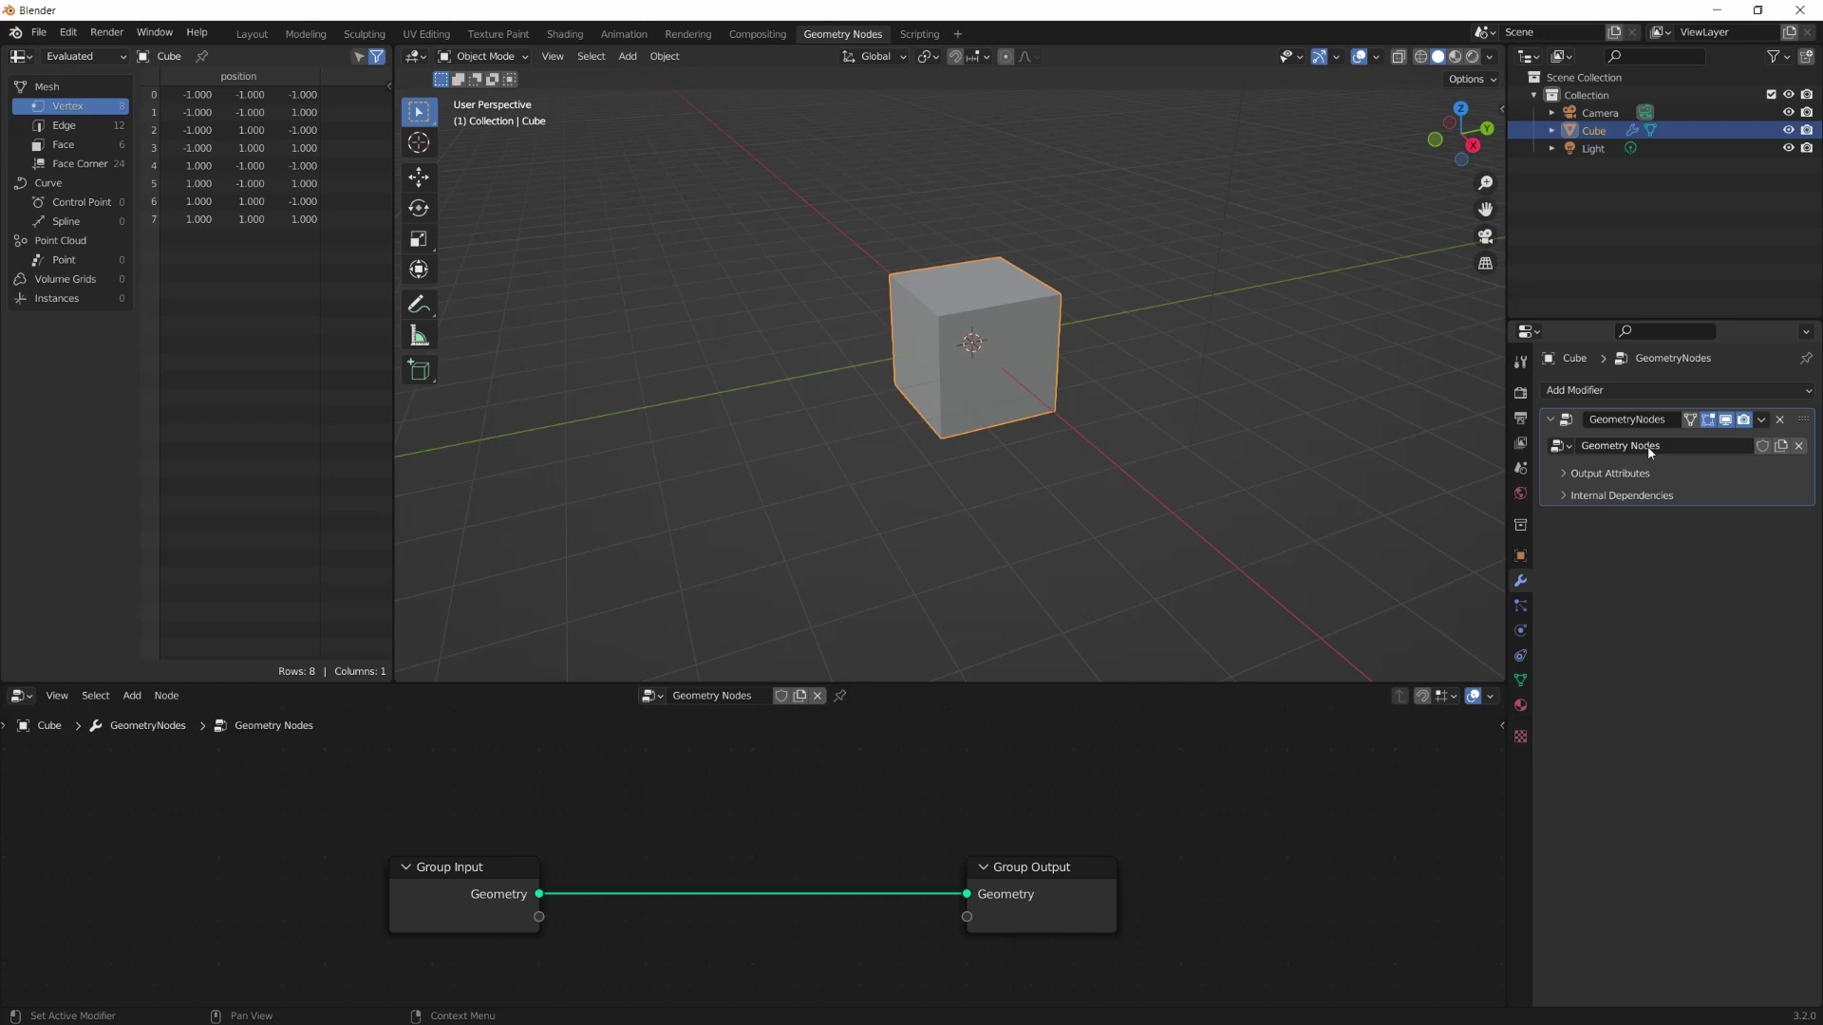
click(1685, 449)
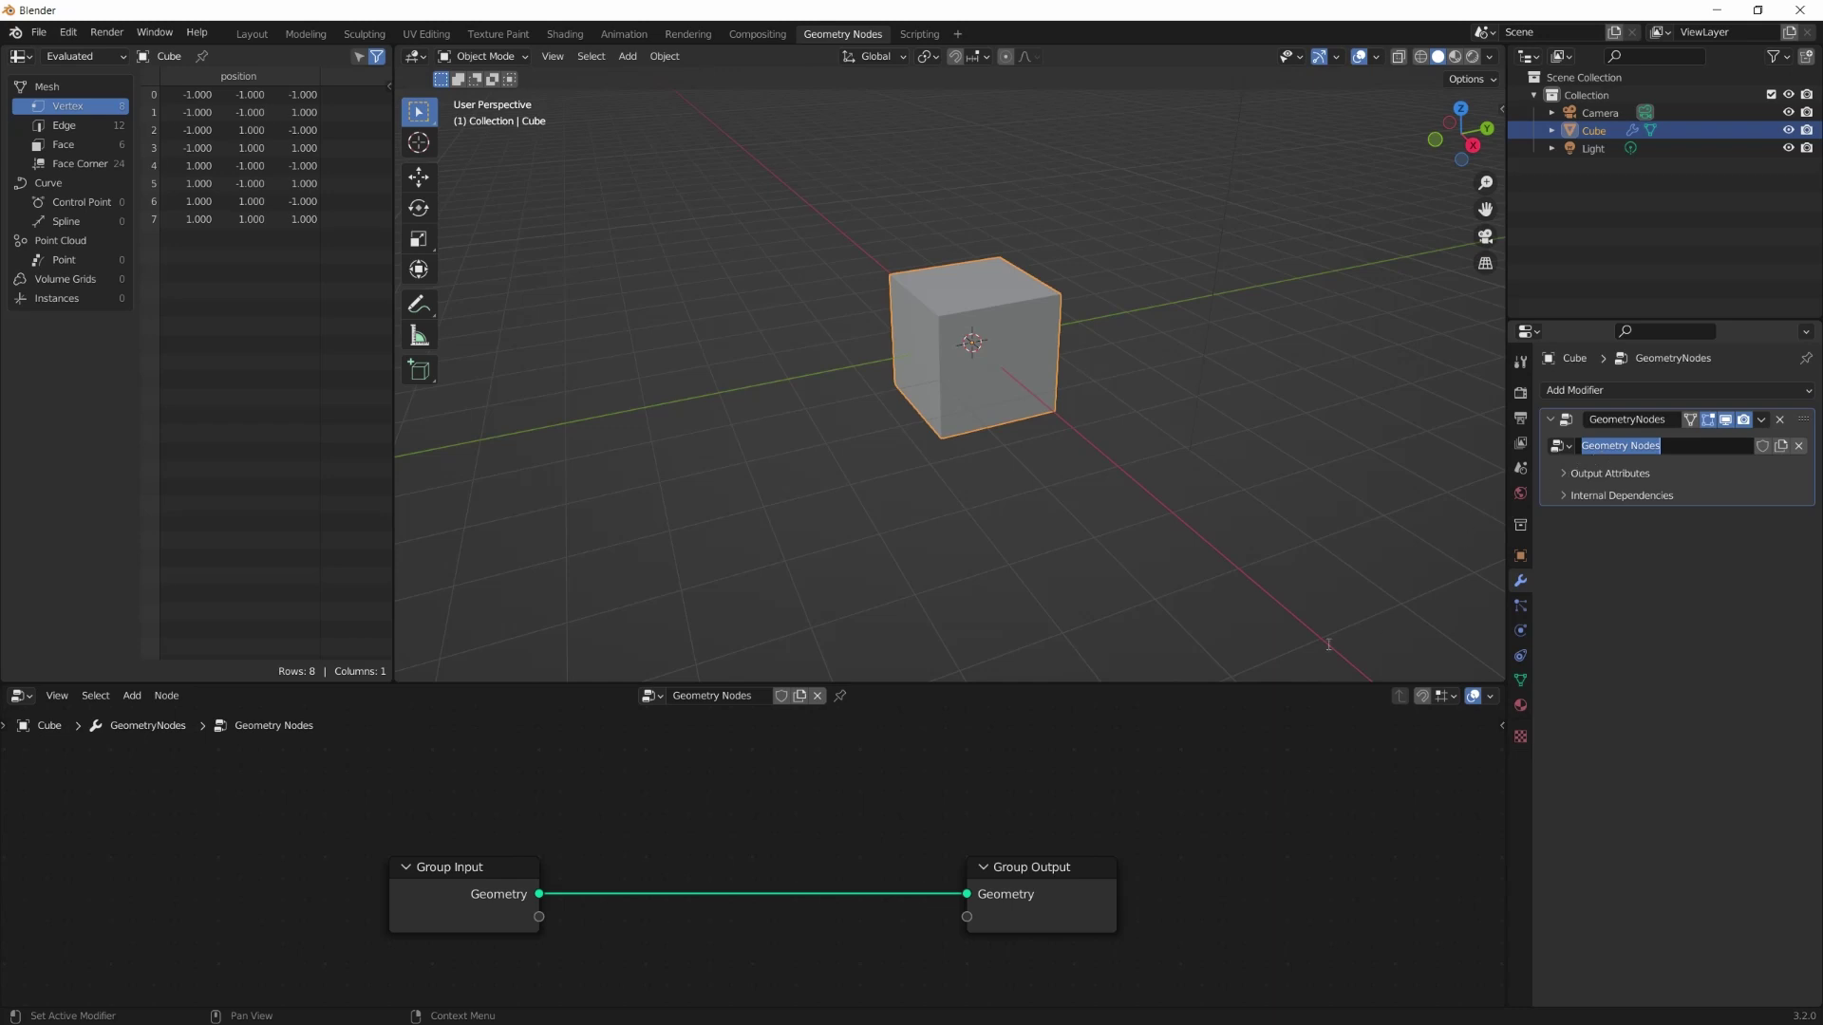
Enlarge the Geometry Node Editor by raising its border with the 3D viewport
drag(1120, 683, 950, 514)
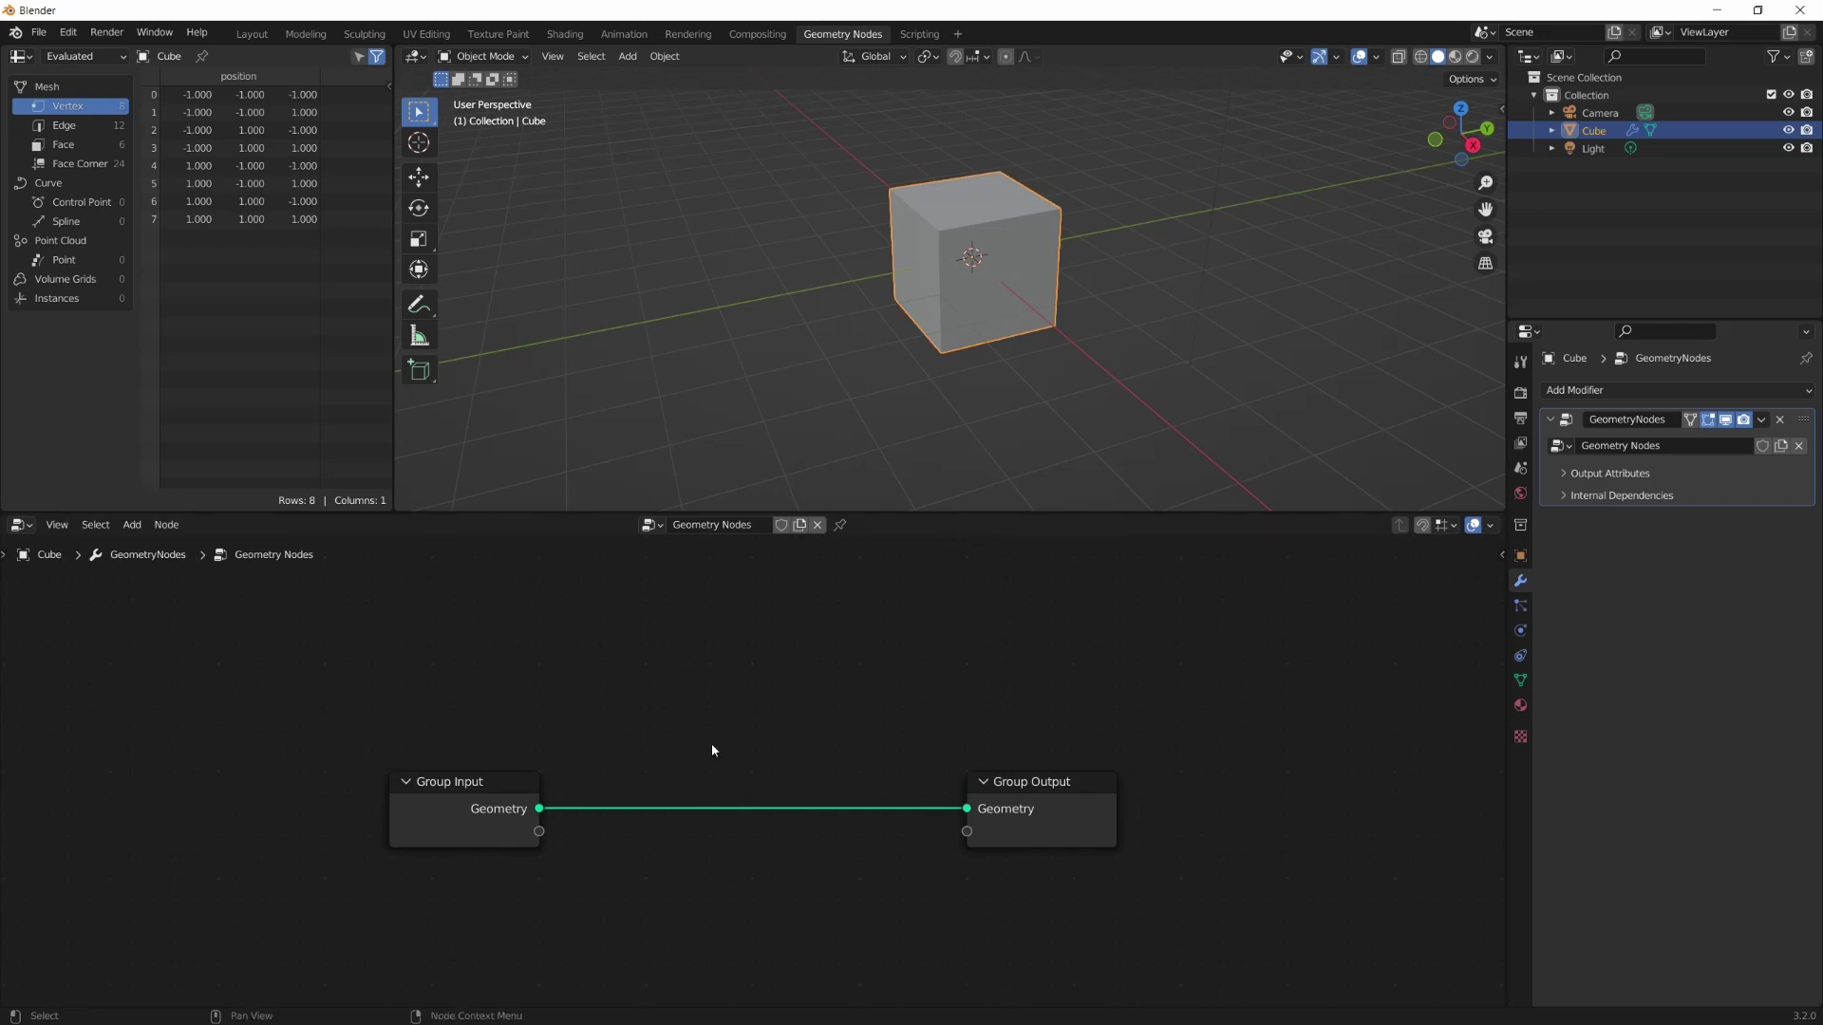
middle_drag(712, 750, 729, 652)
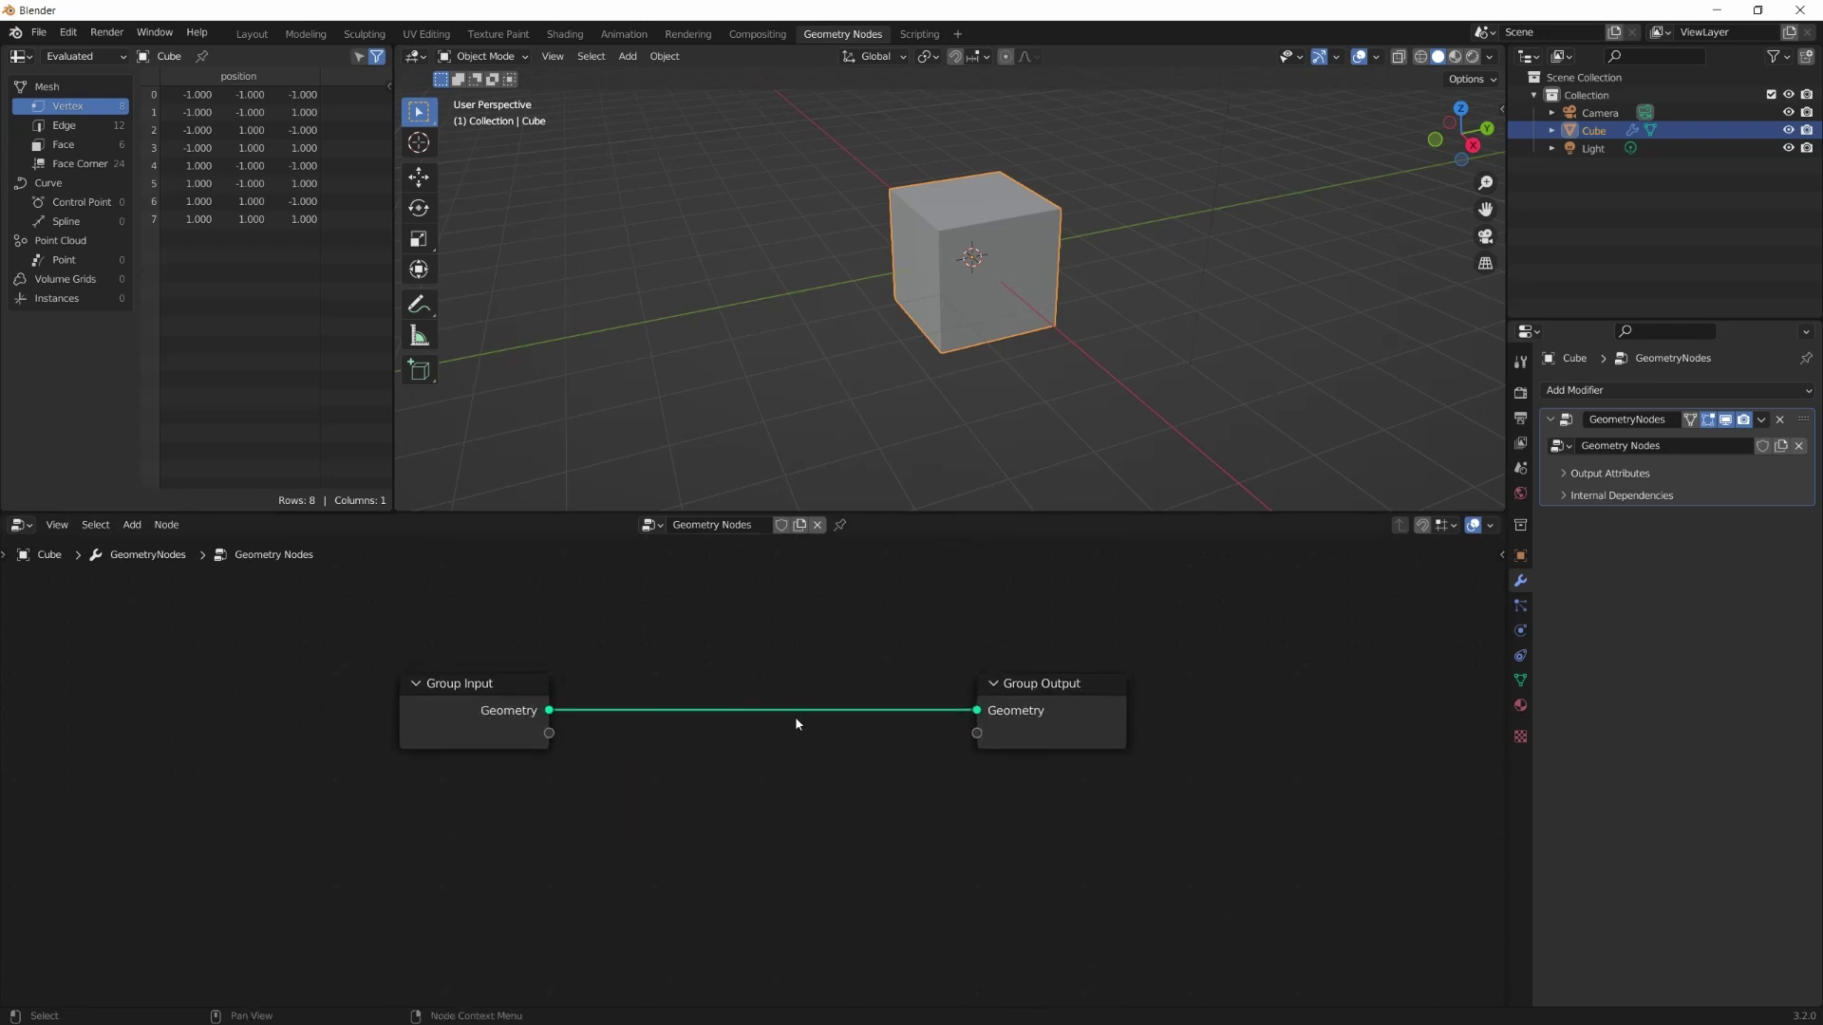
scroll(731, 735, up, 2)
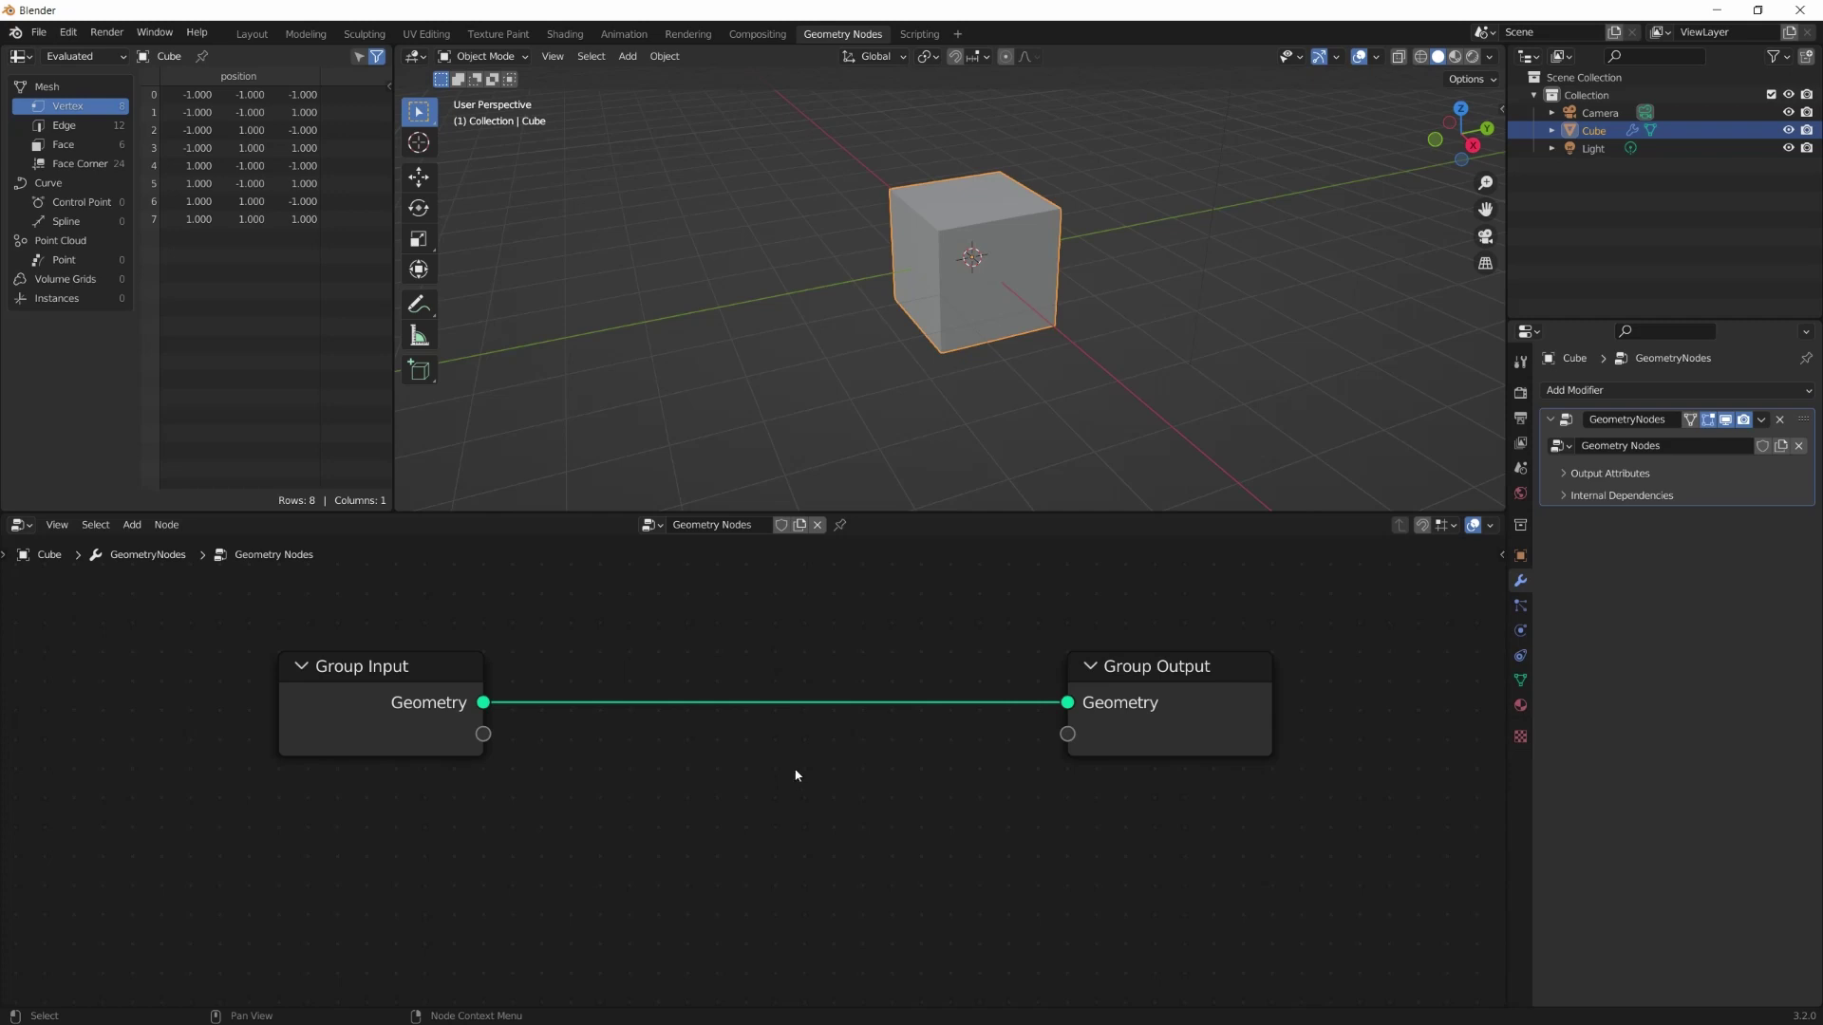
mouse_move(1133, 701)
key(r)
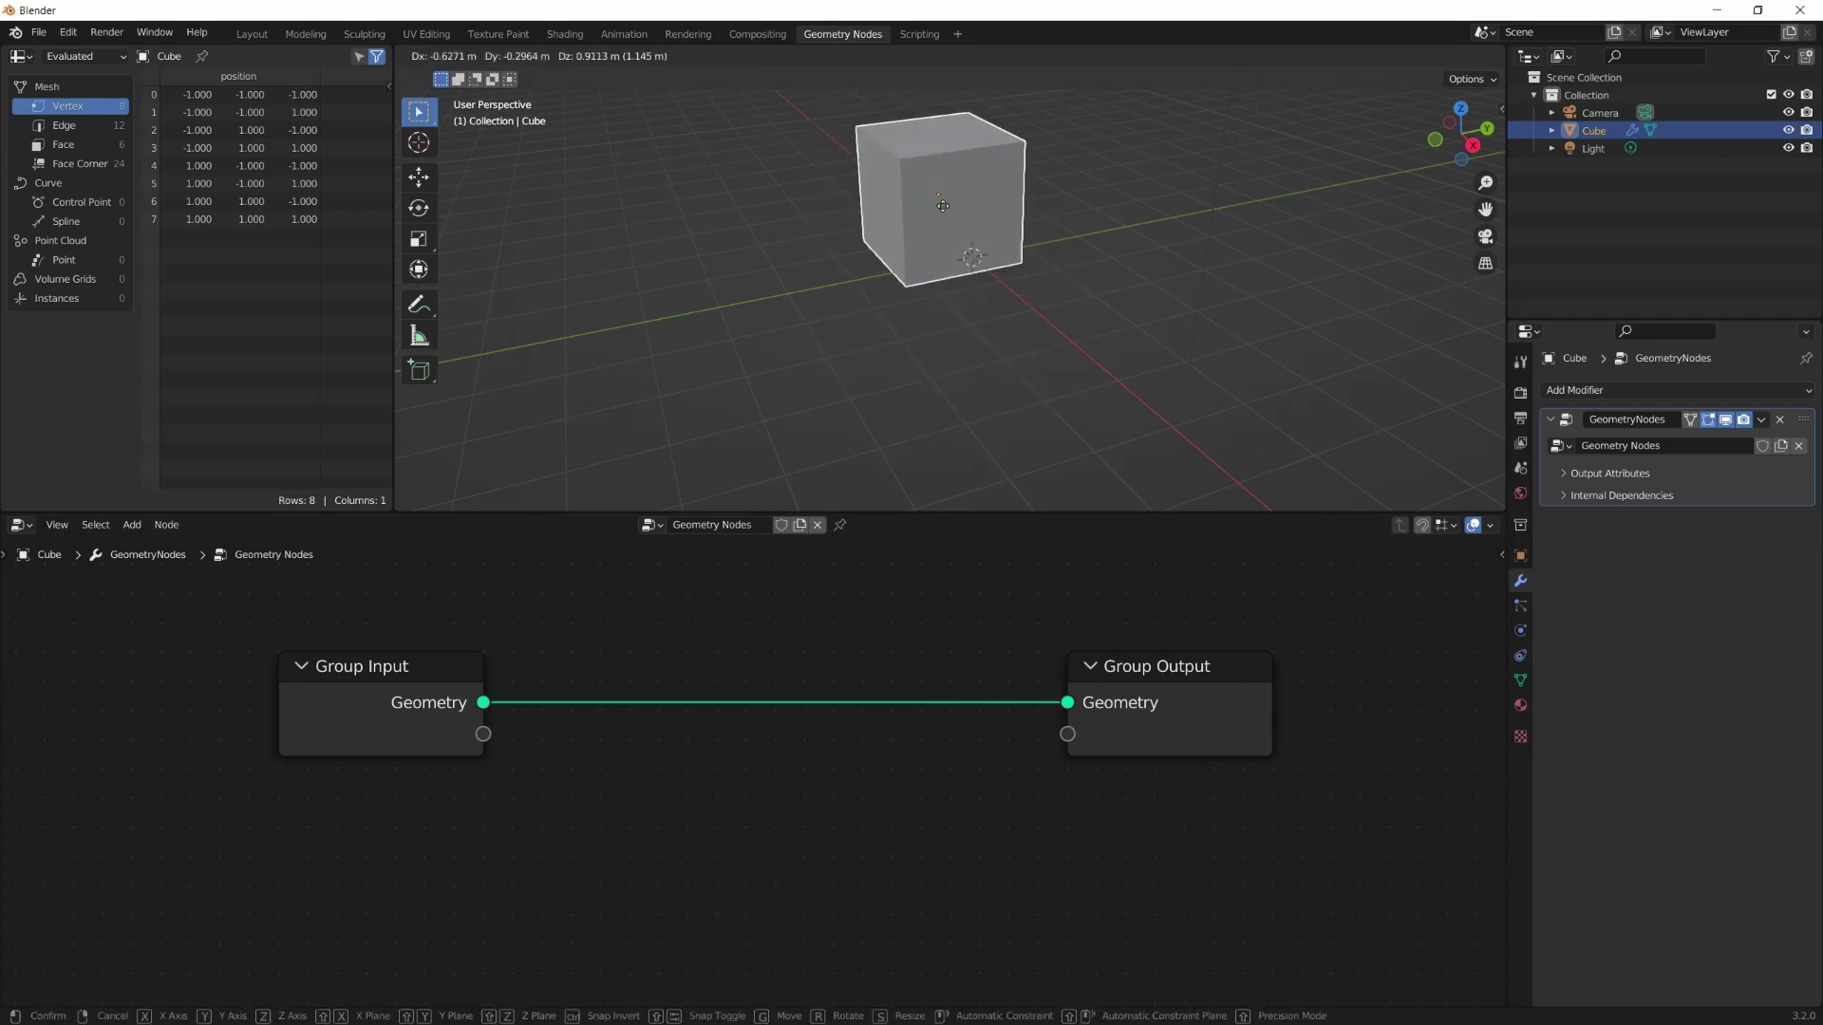
key(Escape)
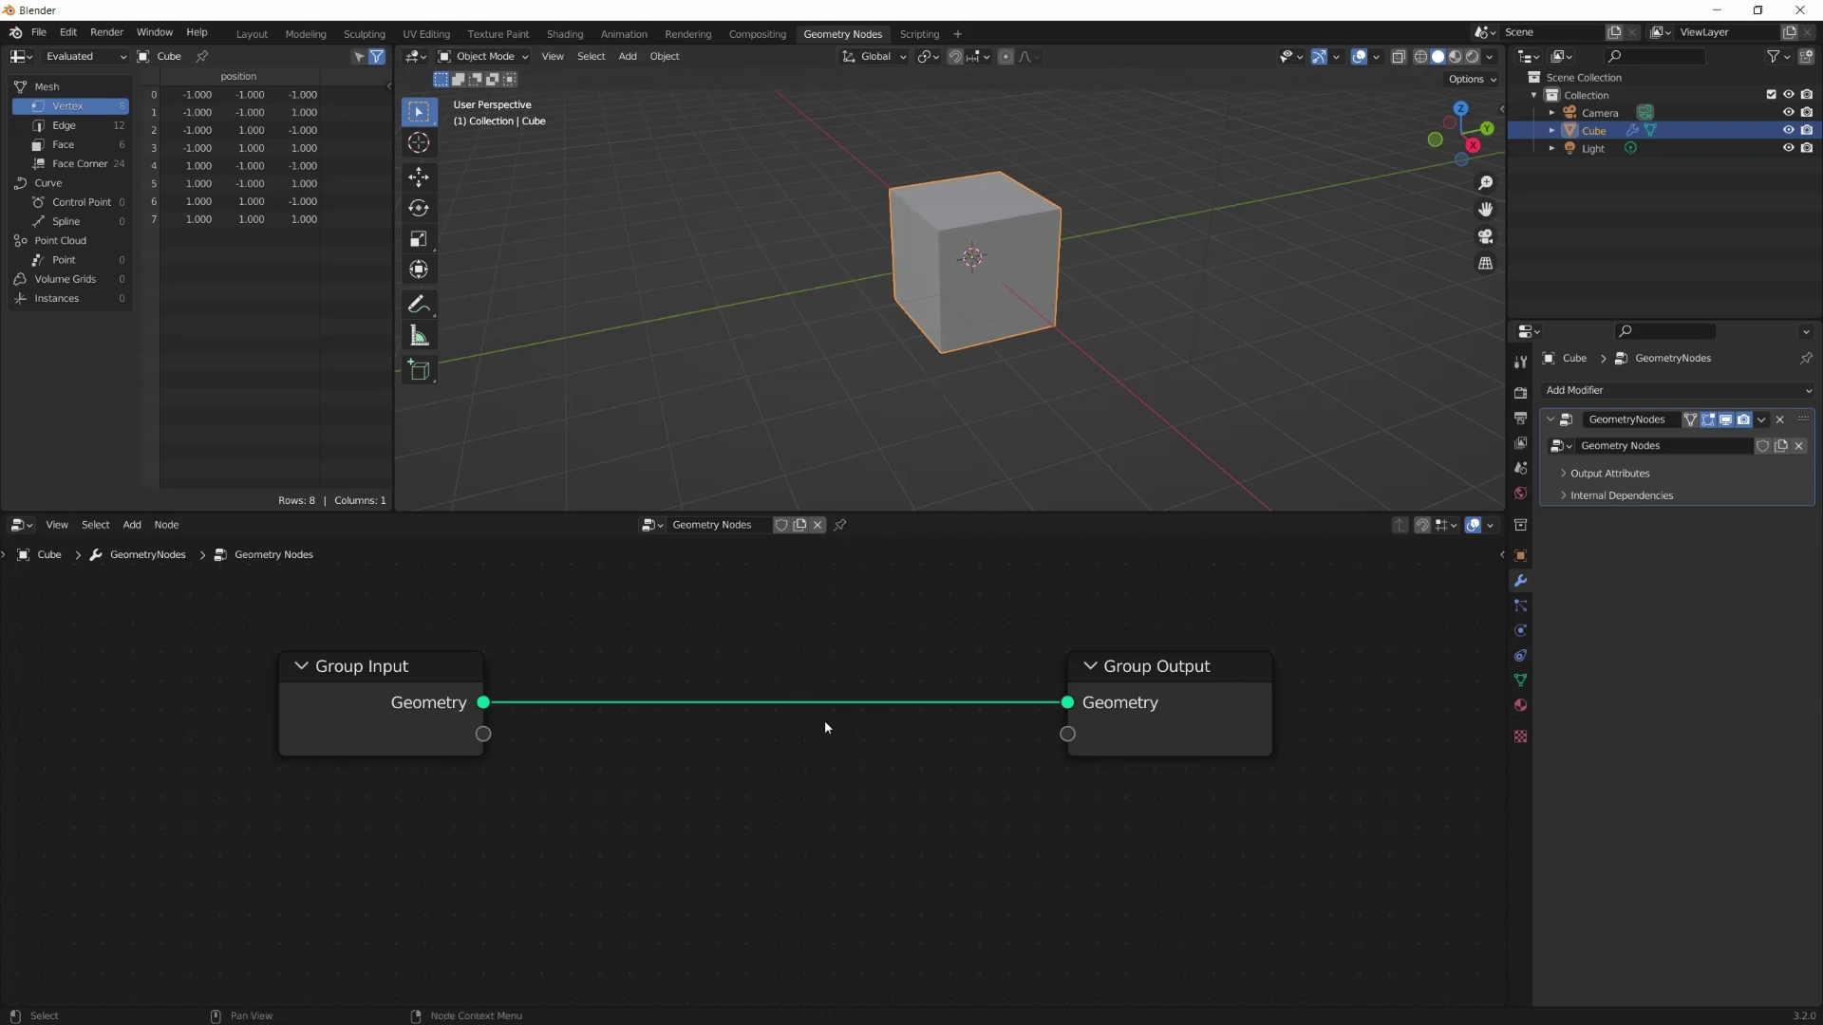
click(1185, 667)
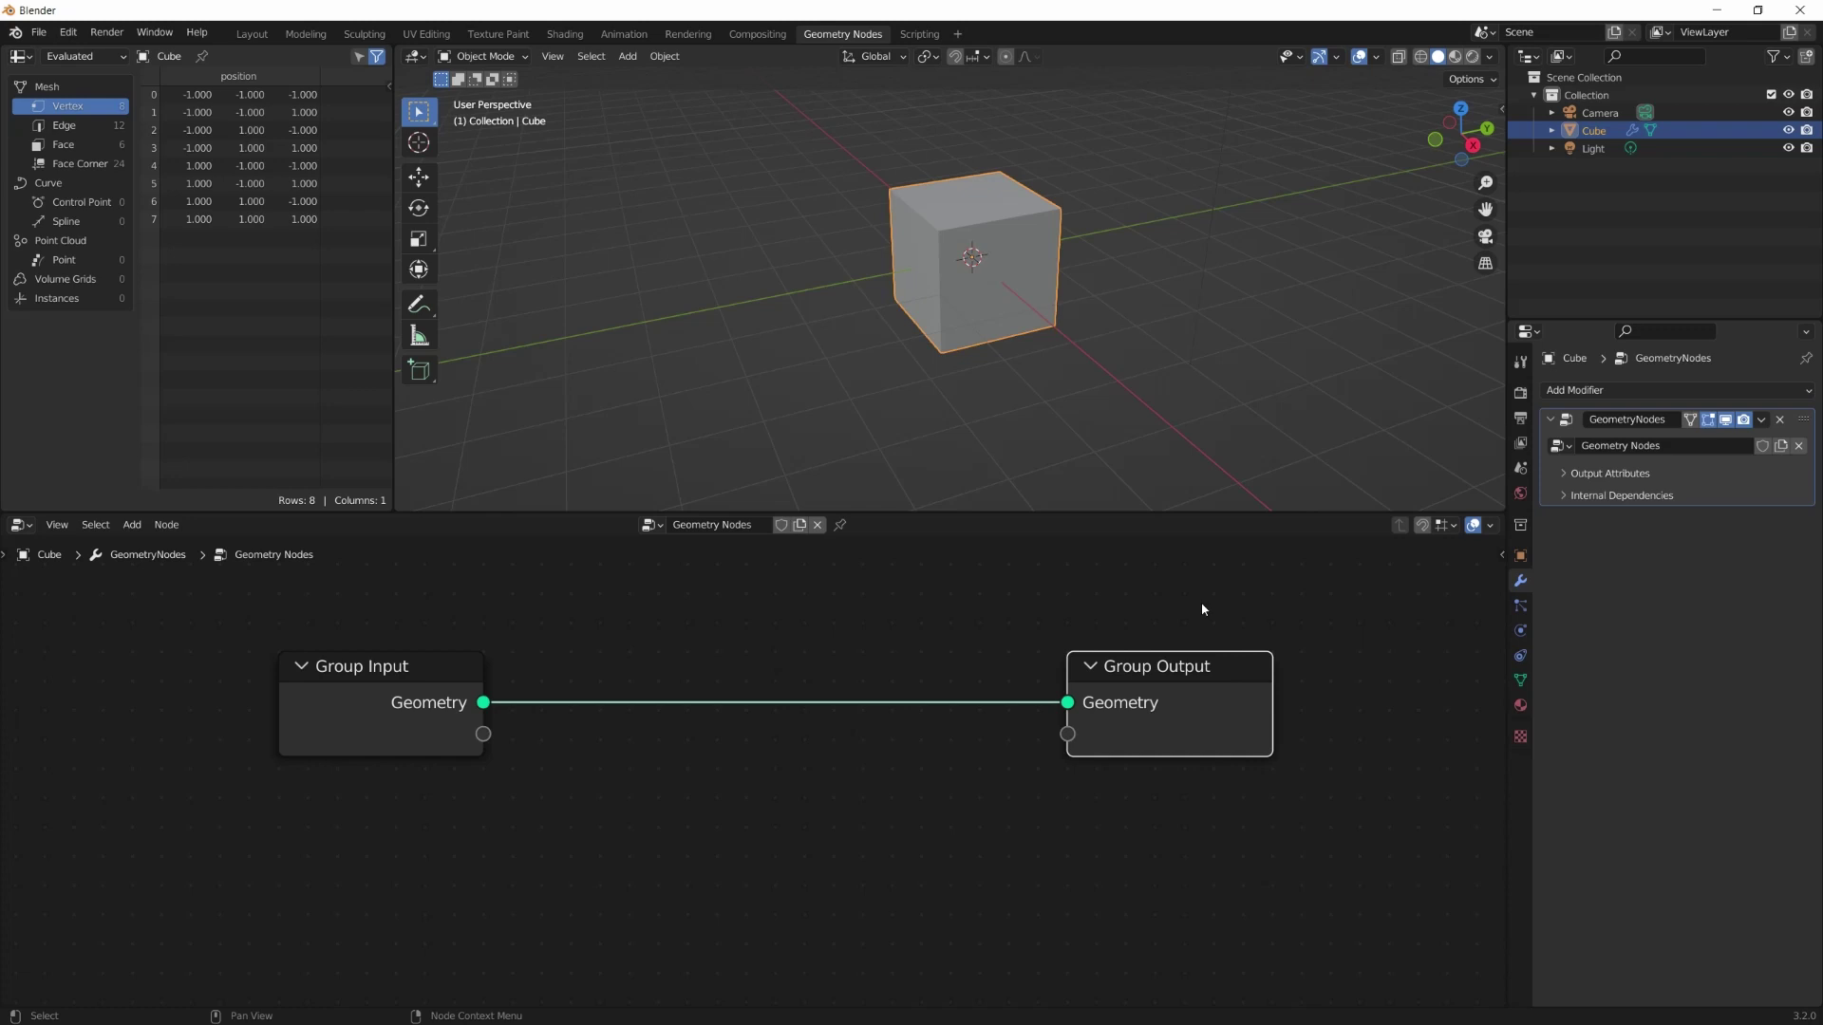
click(673, 647)
scroll(669, 645, down, 3)
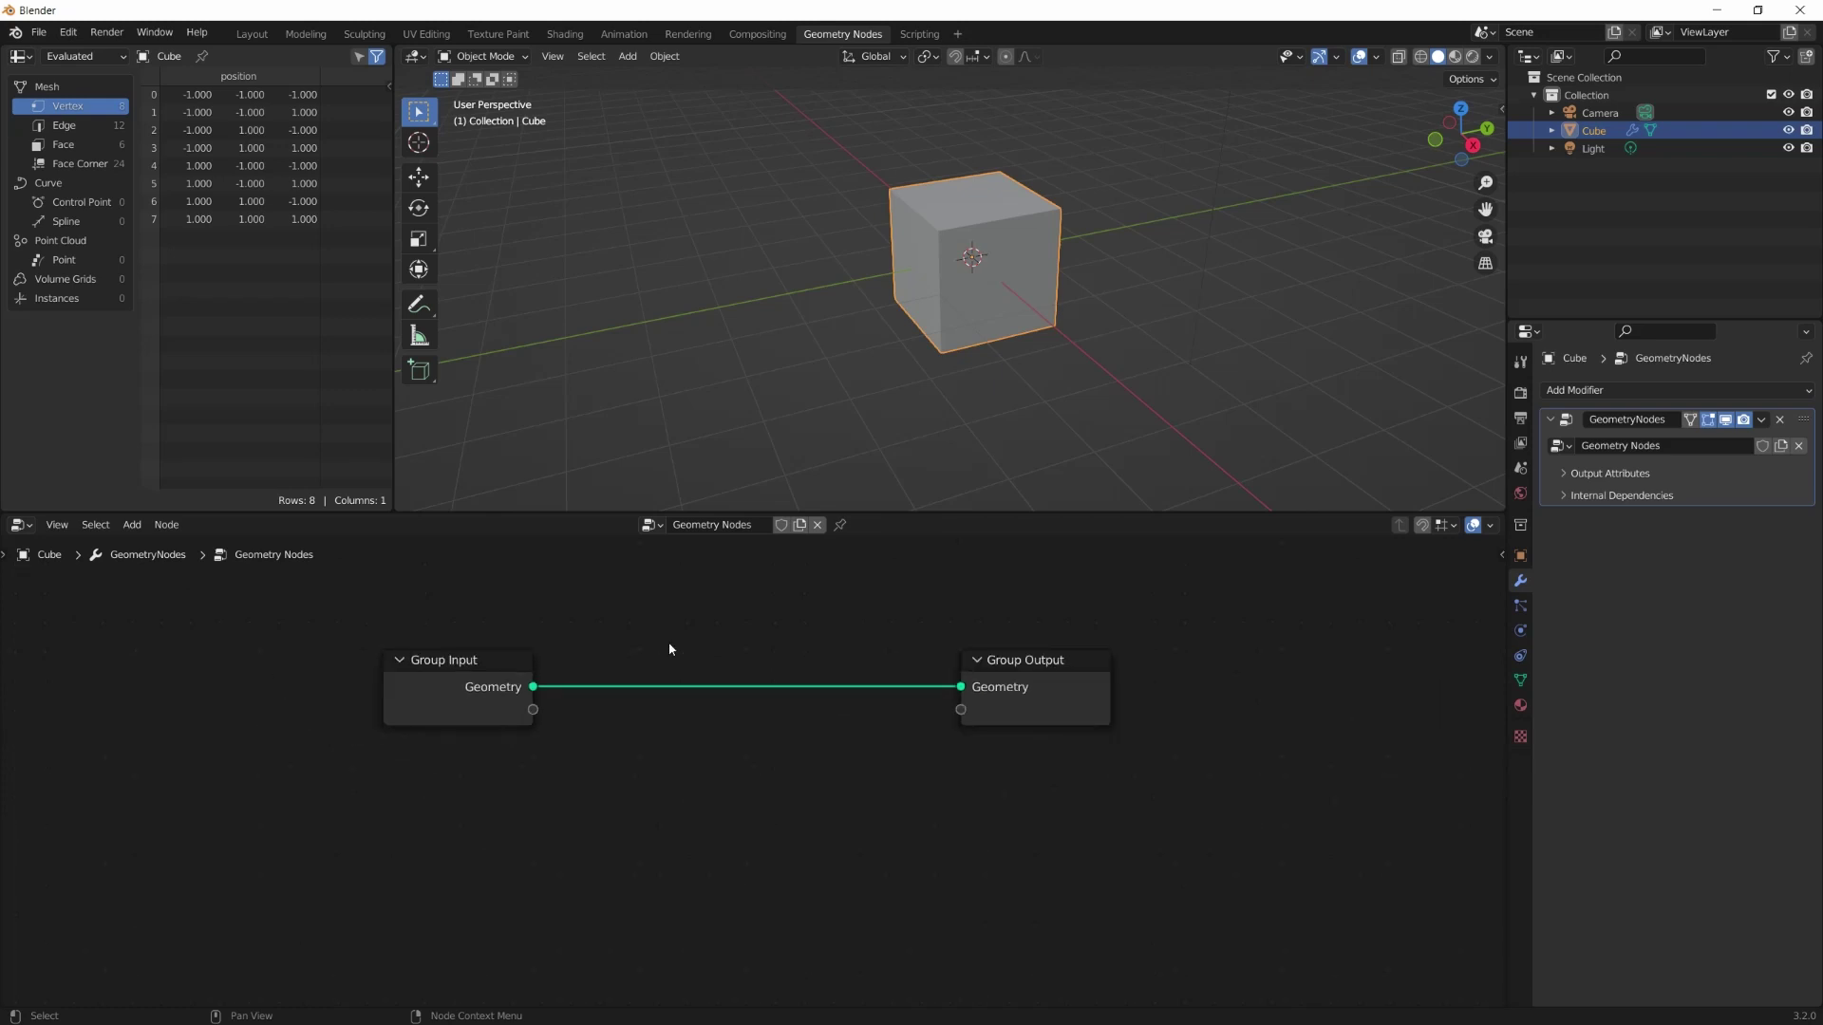
Examine the node categories that can be added to the geometry node tree, such as Attribute, Color and Mesh Primitives
click(131, 525)
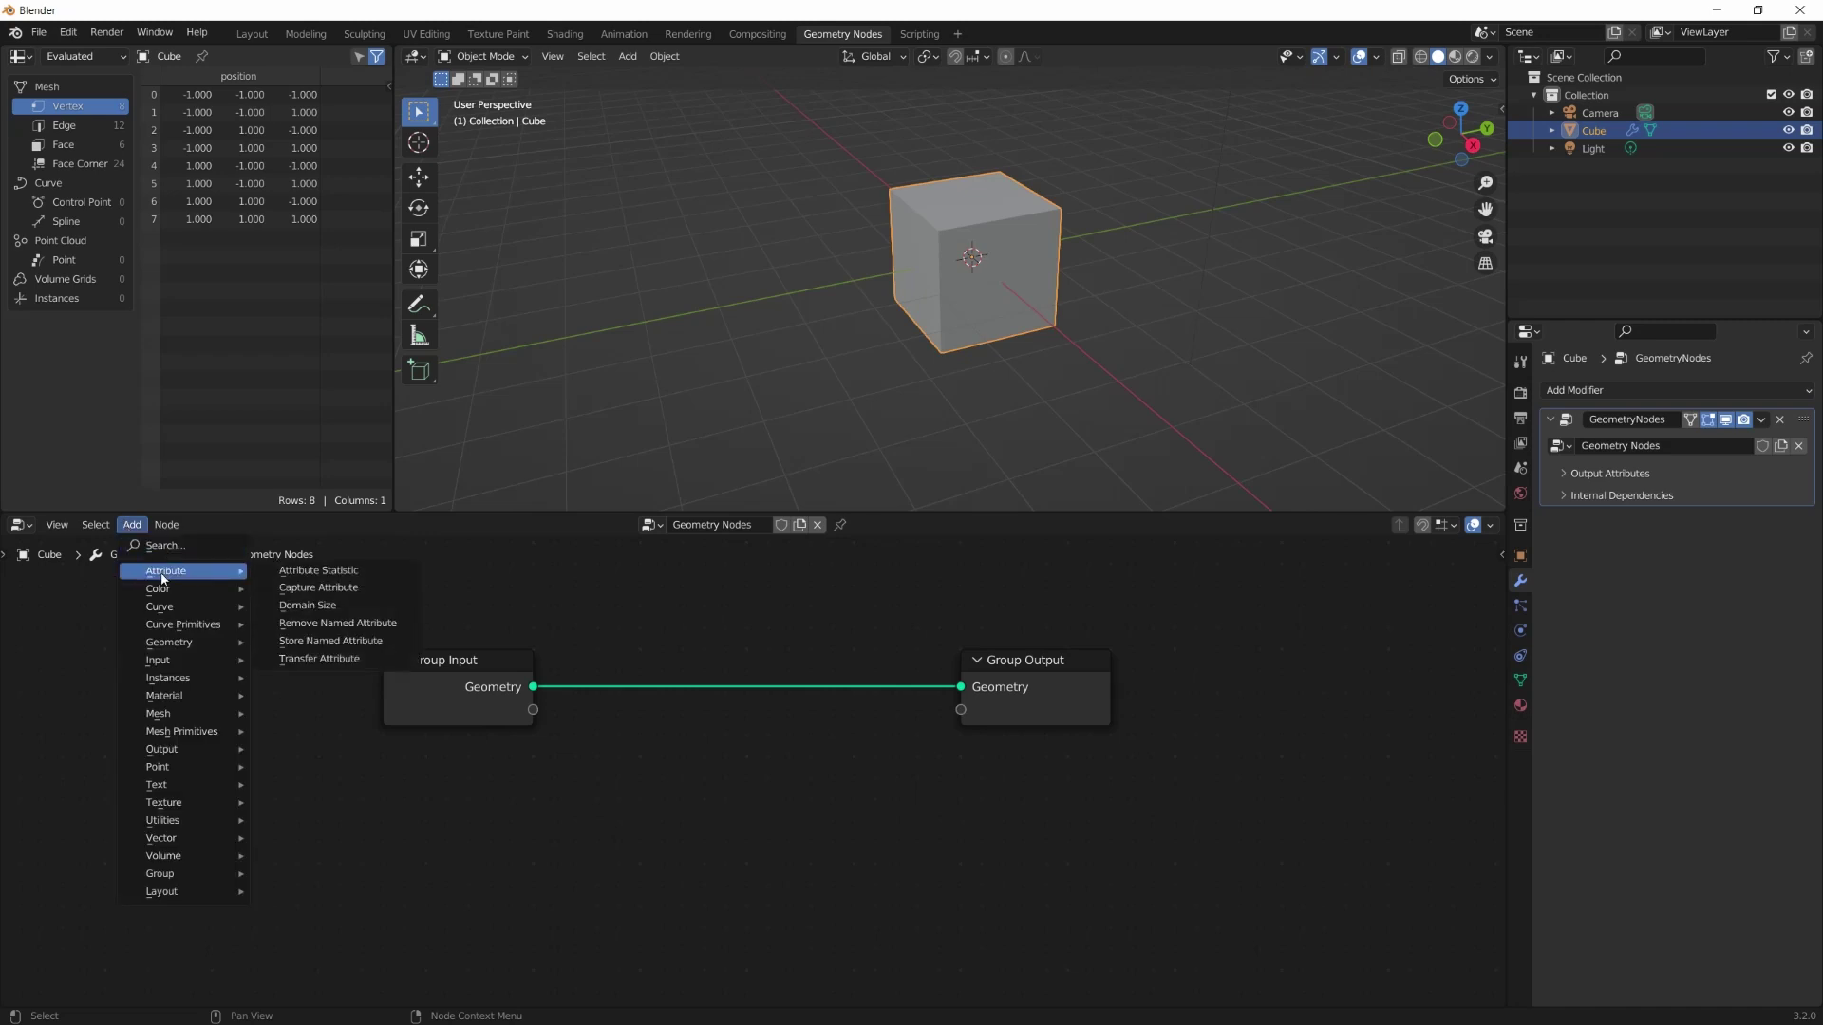
mouse_move(172, 802)
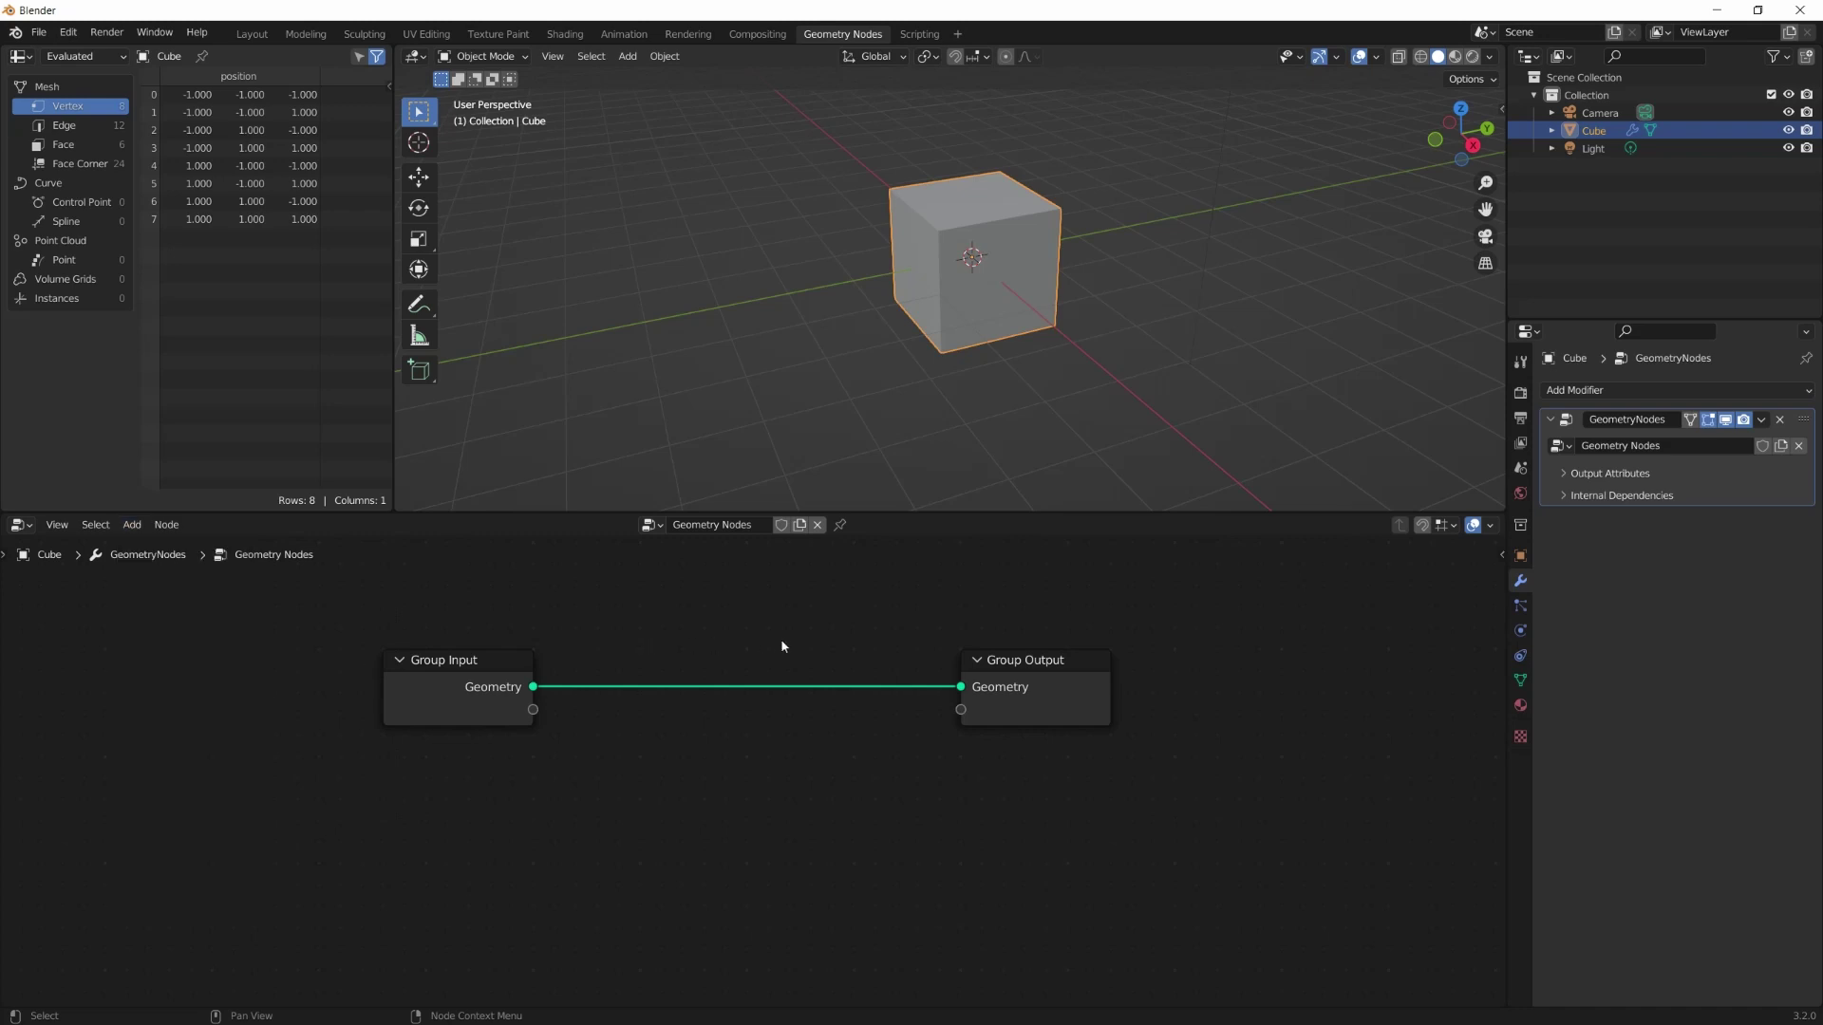
key(shift+a)
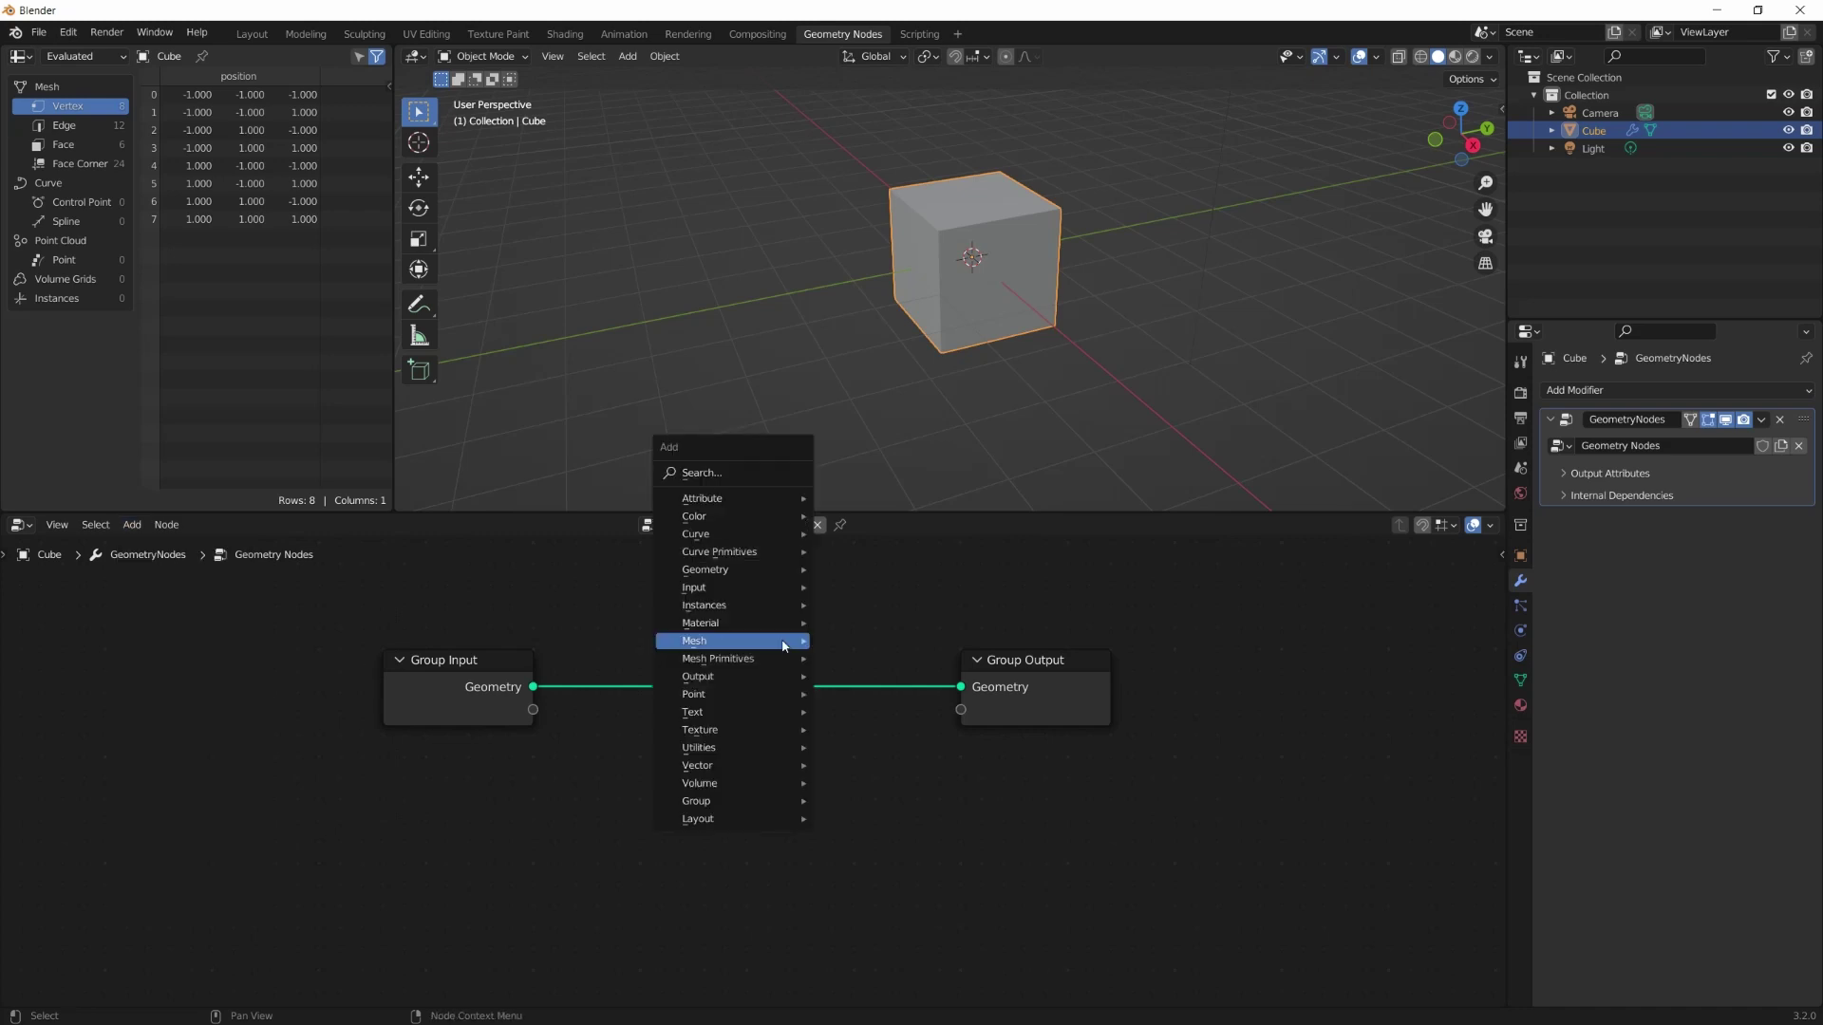
mouse_move(782, 643)
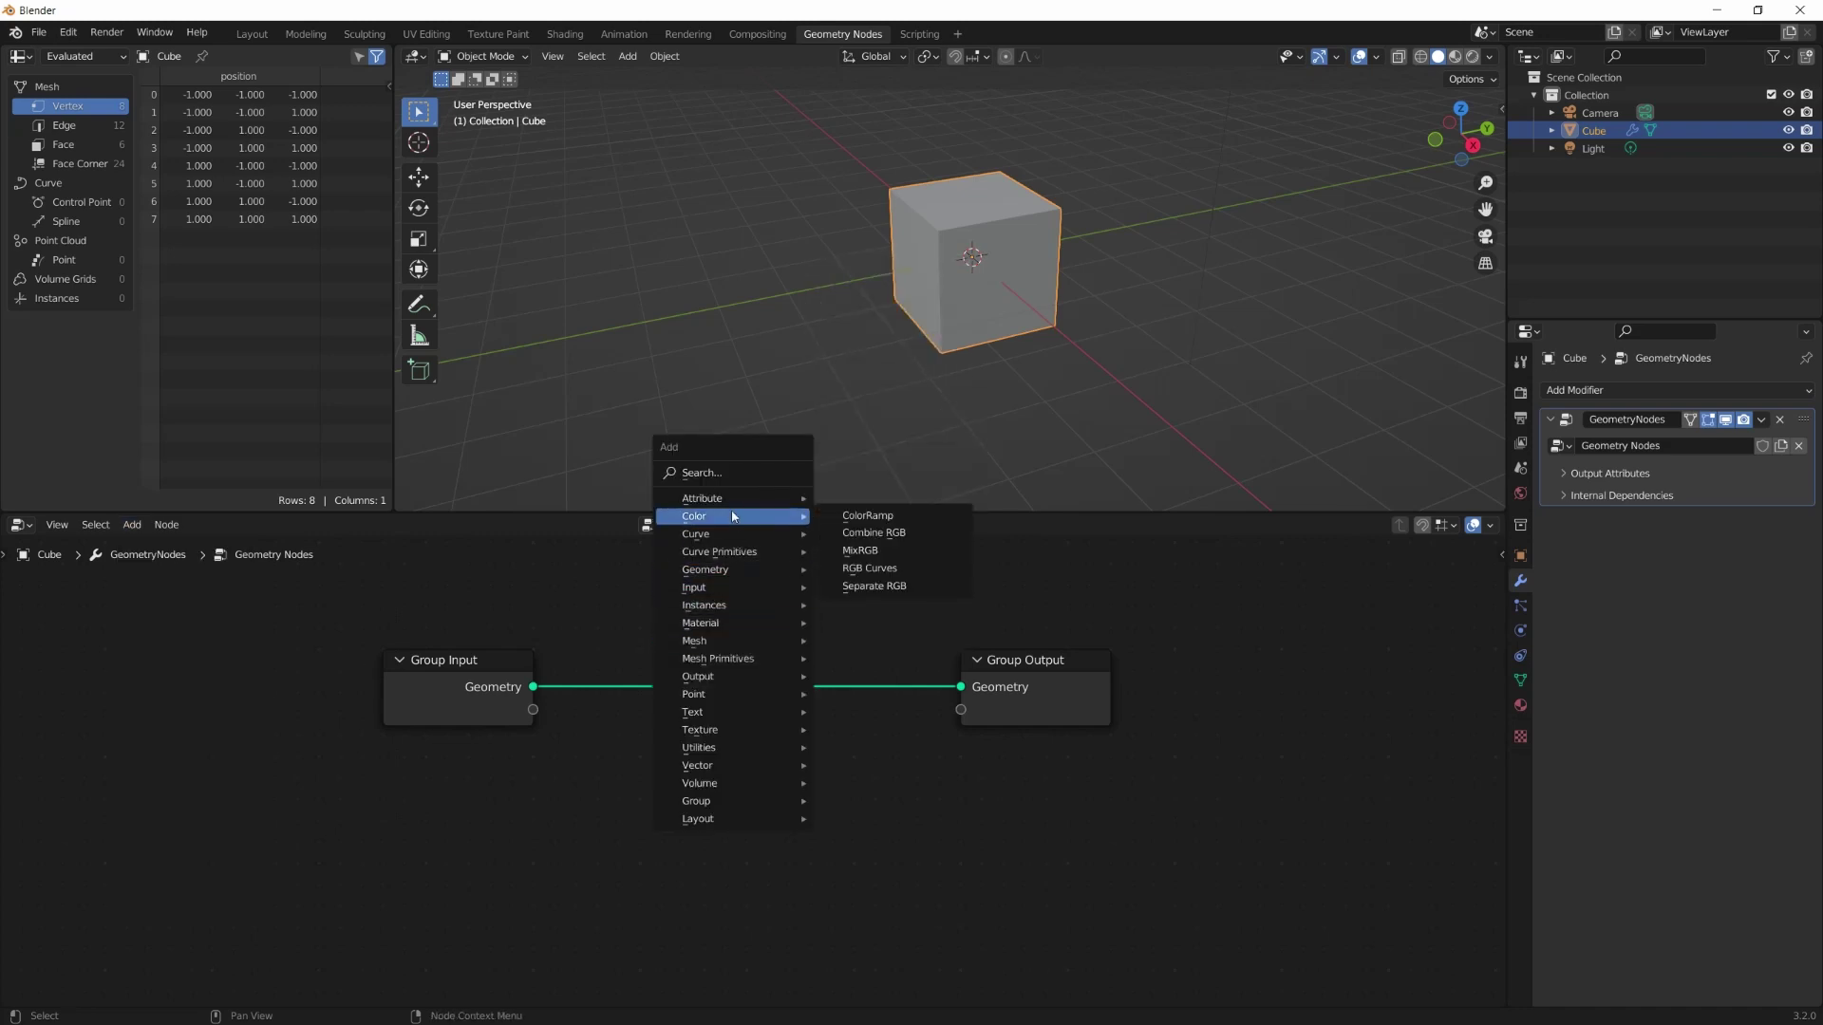
mouse_move(728, 509)
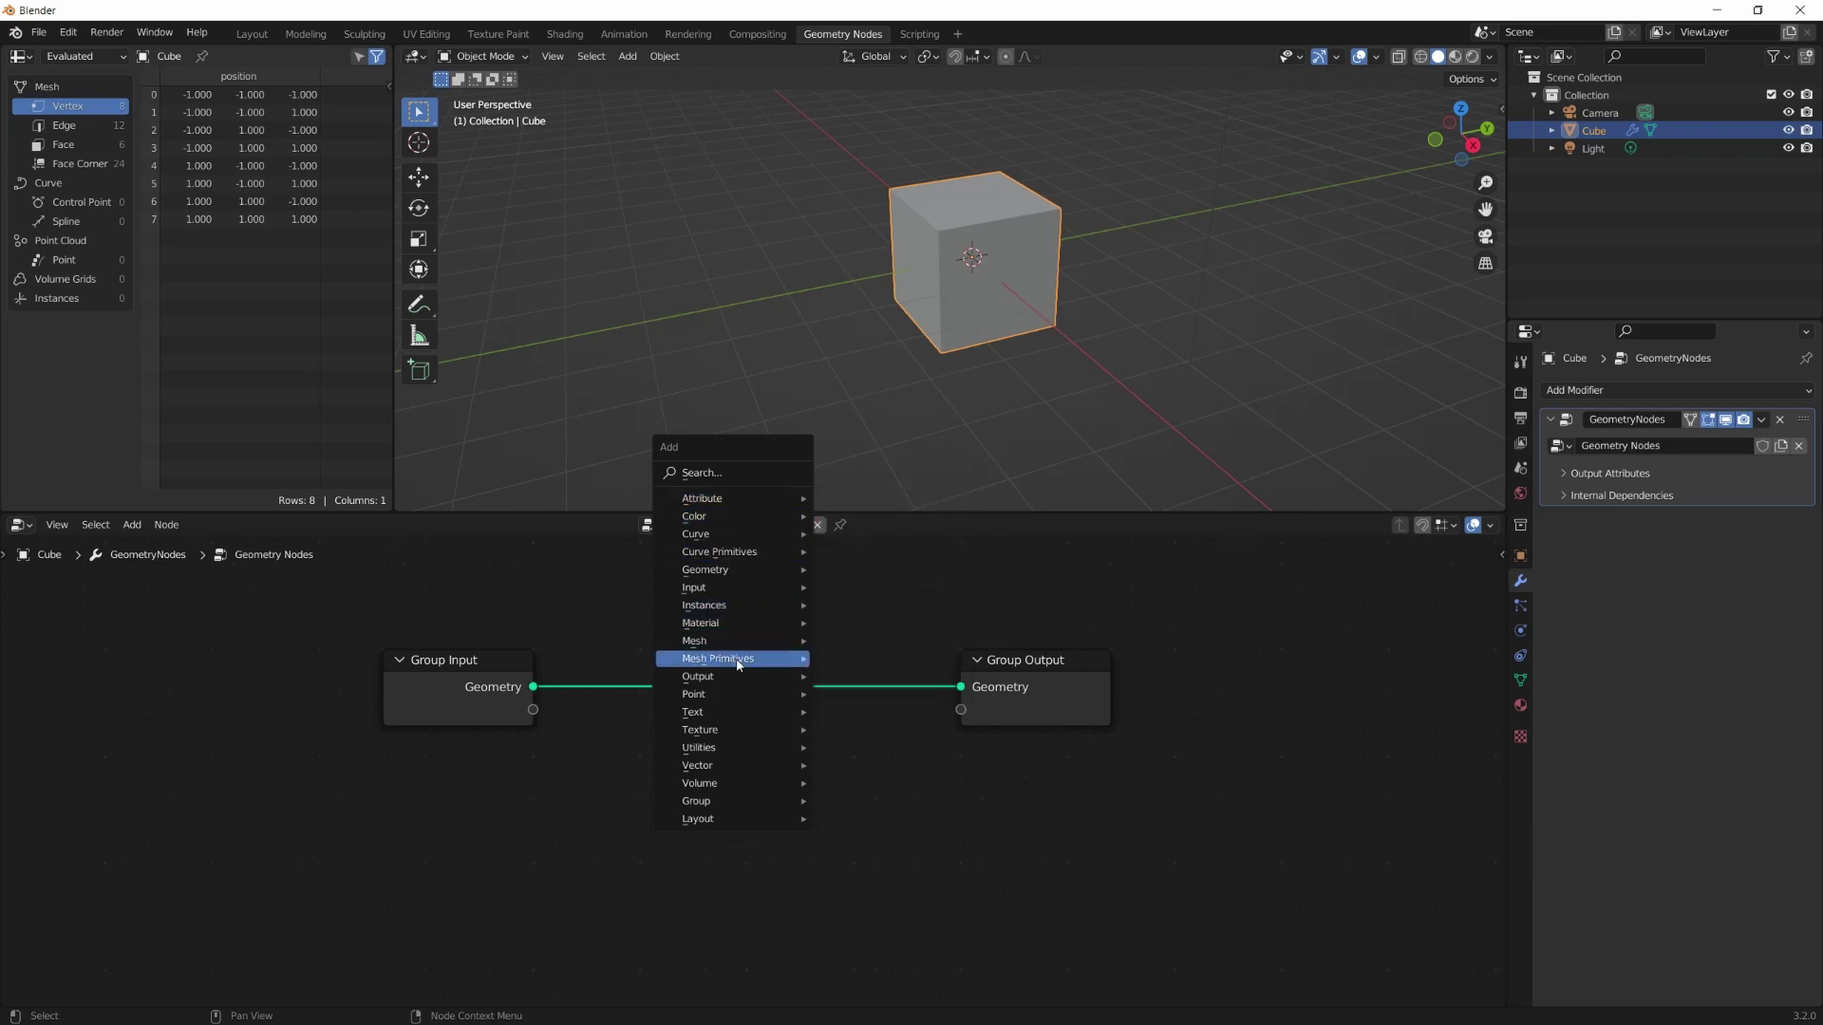
key(shift+a)
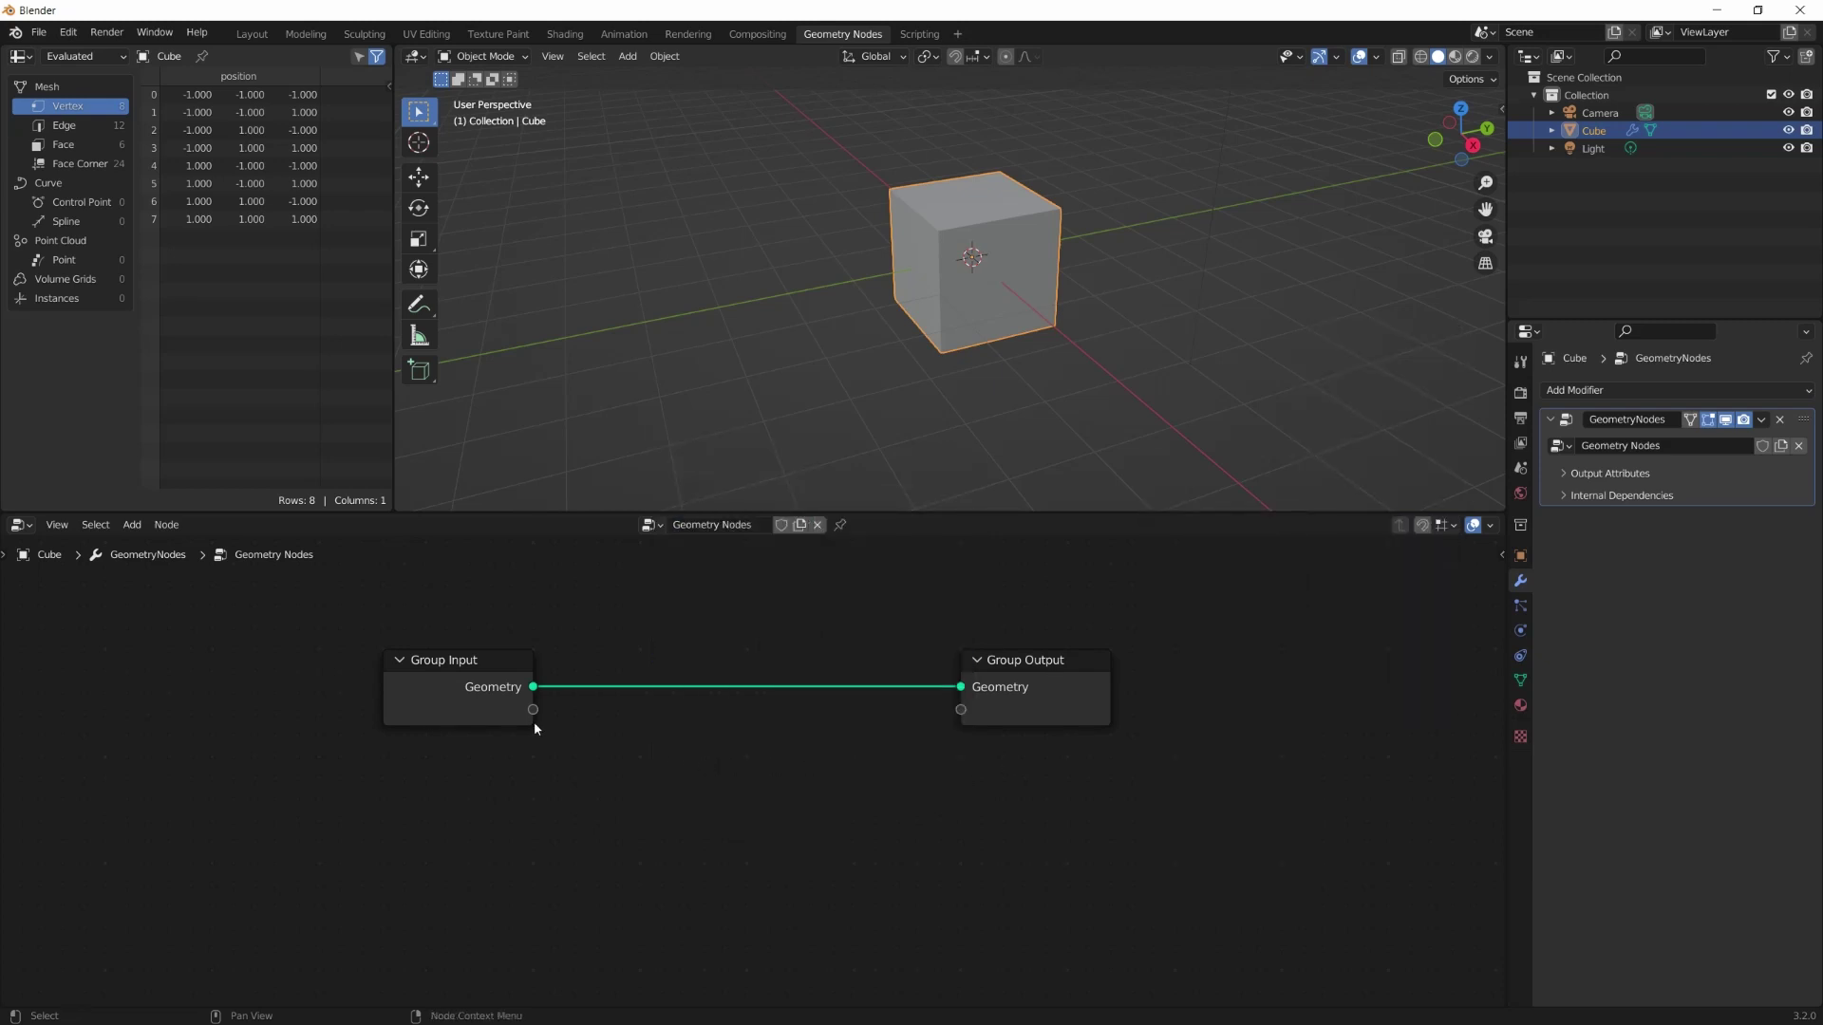
Find a Vector Math node by searching for "vector" and place it unconnected beyond the Group Output node
key(shift+a)
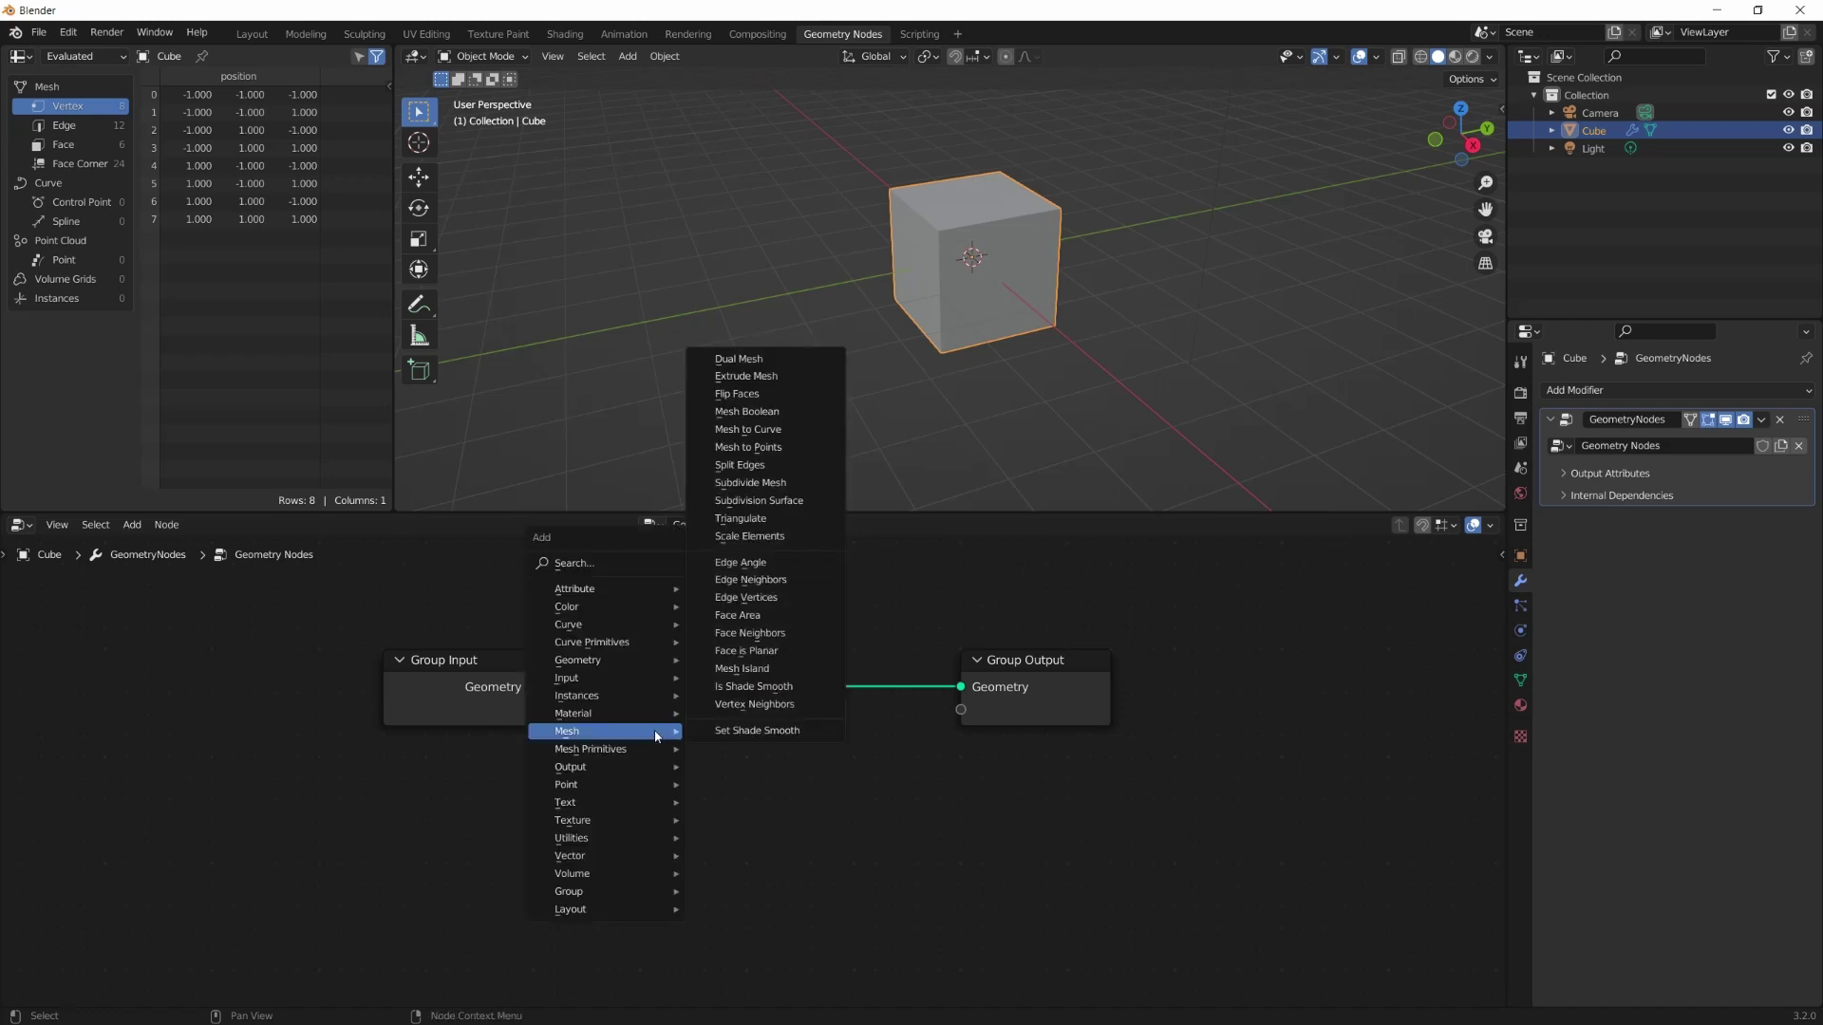
click(590, 564)
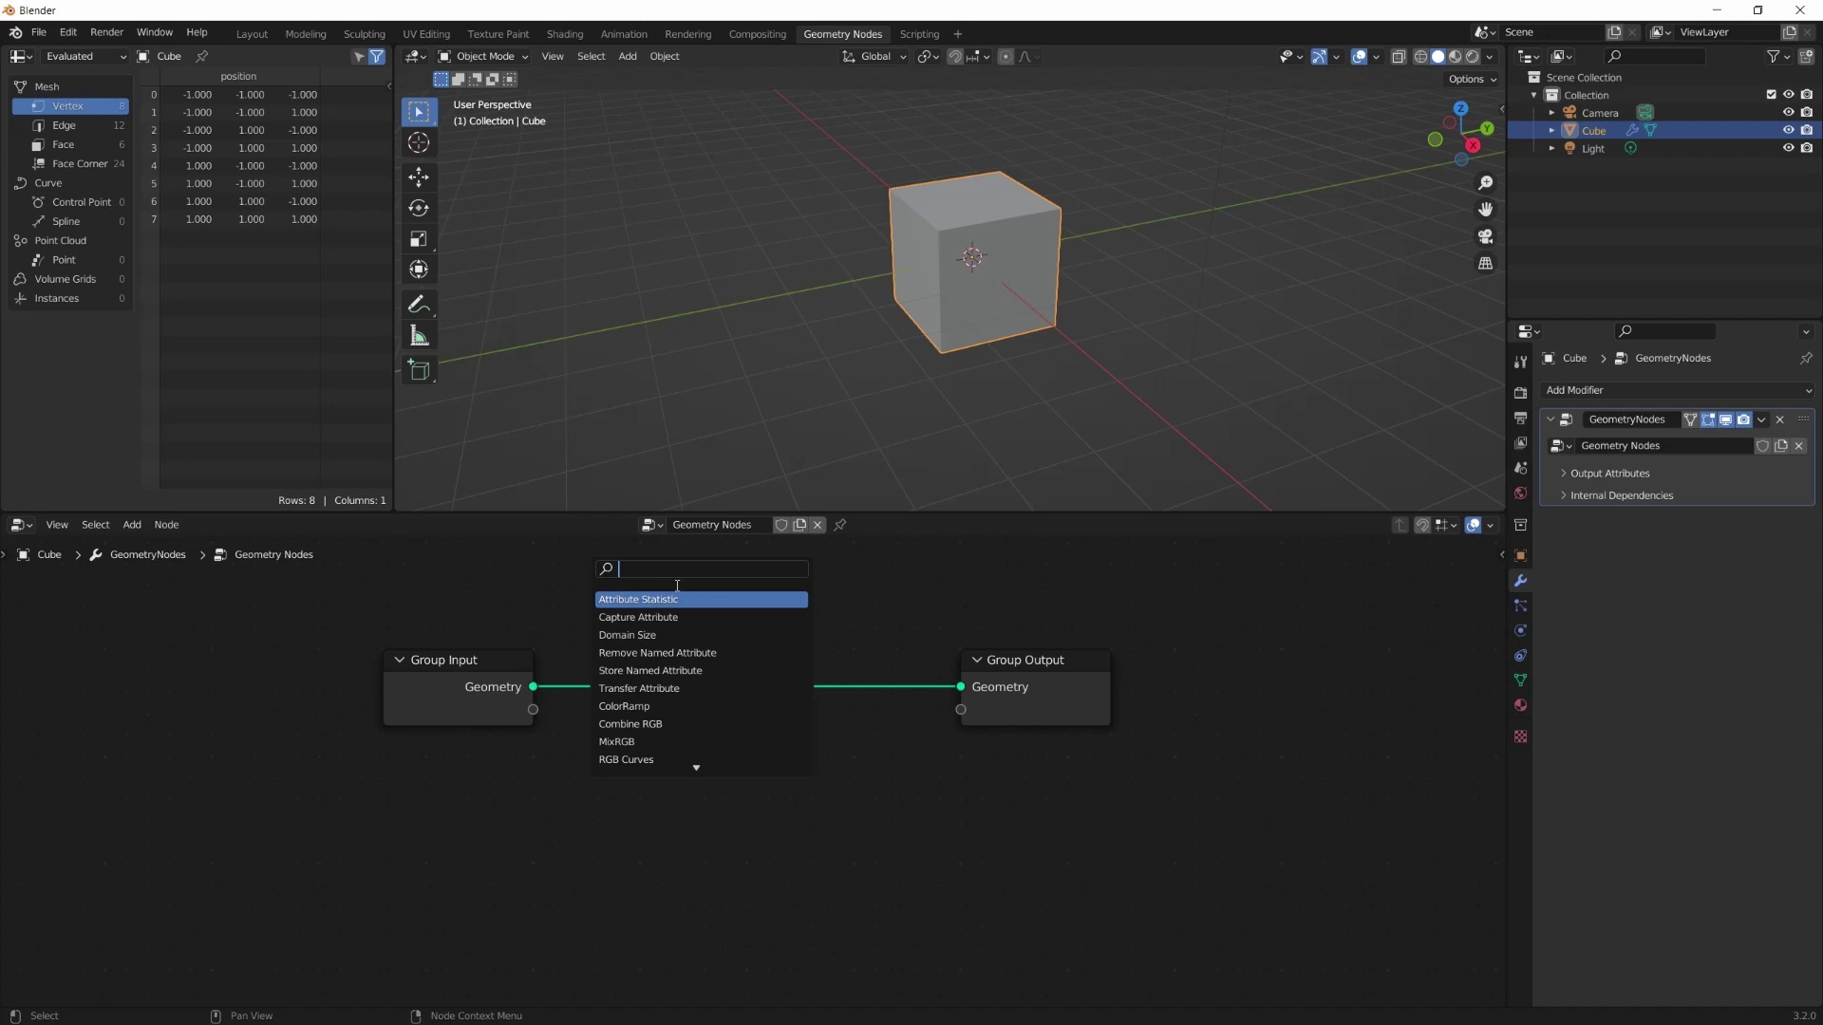
text(vector)
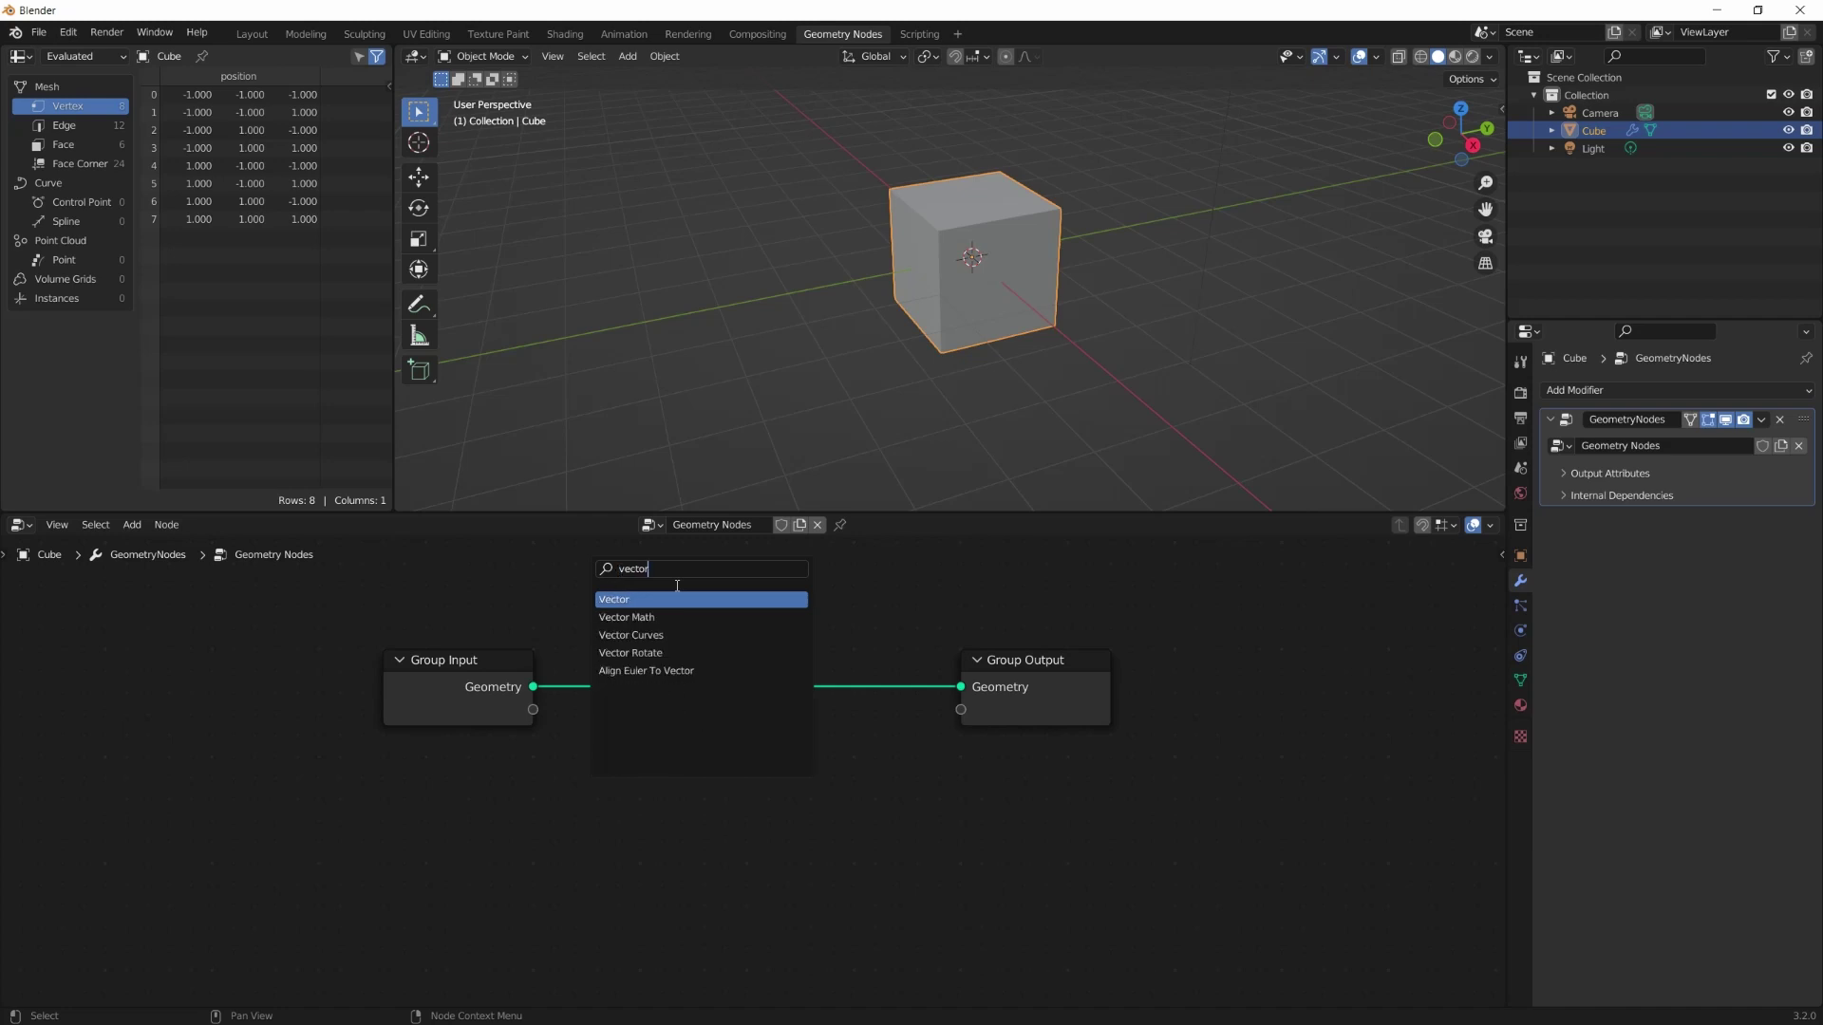
click(628, 617)
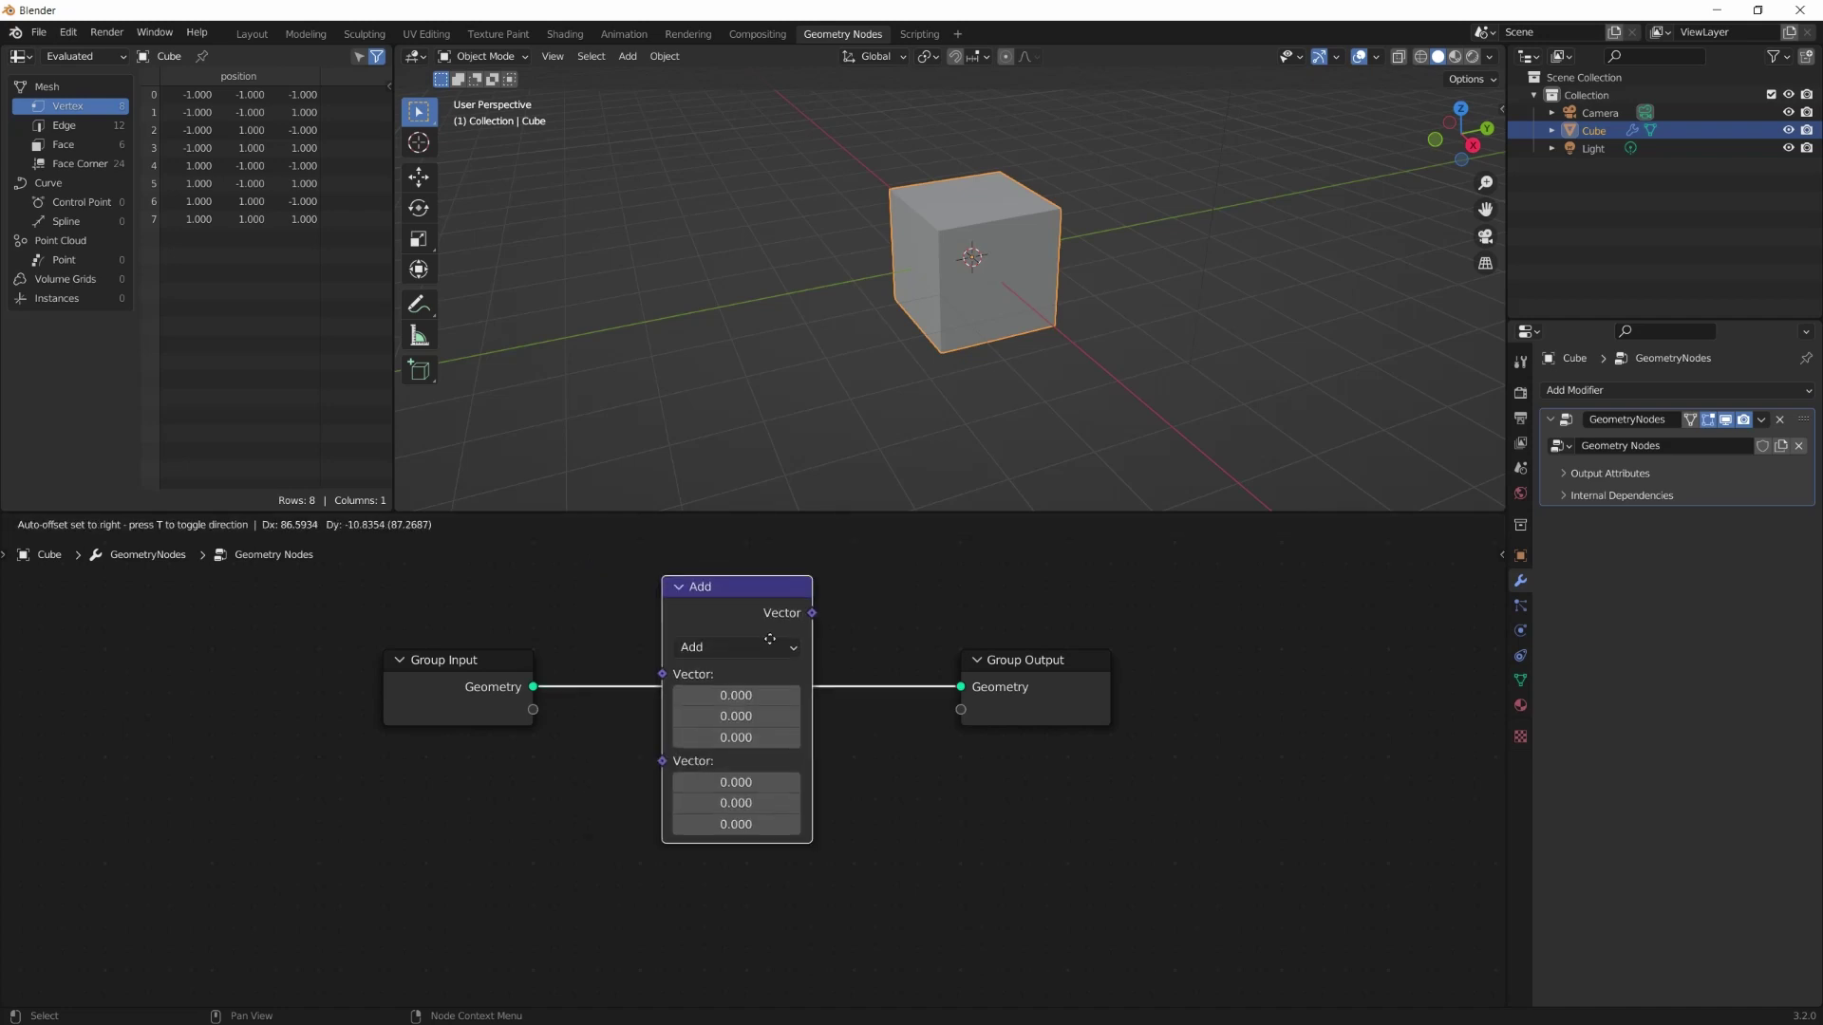
click(1202, 650)
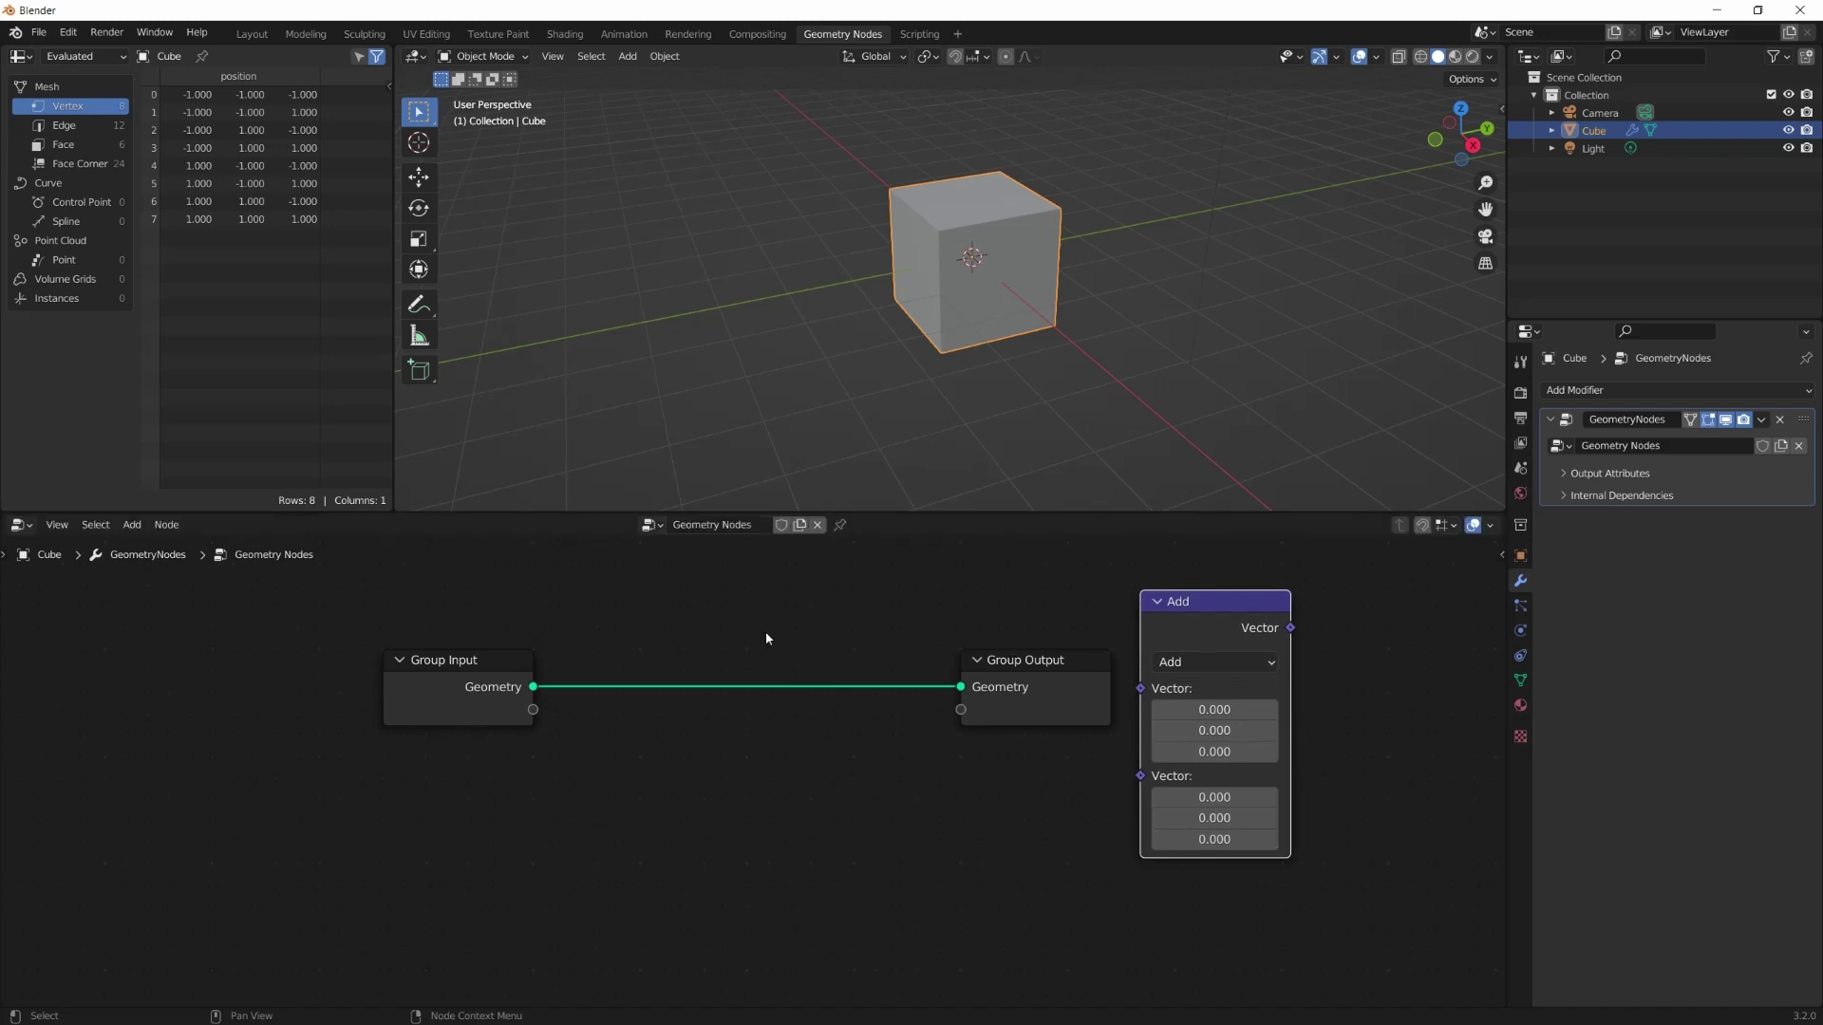
Find the Transform node by searching for "trans" and insert it between Group Input and Group Output
key(F3)
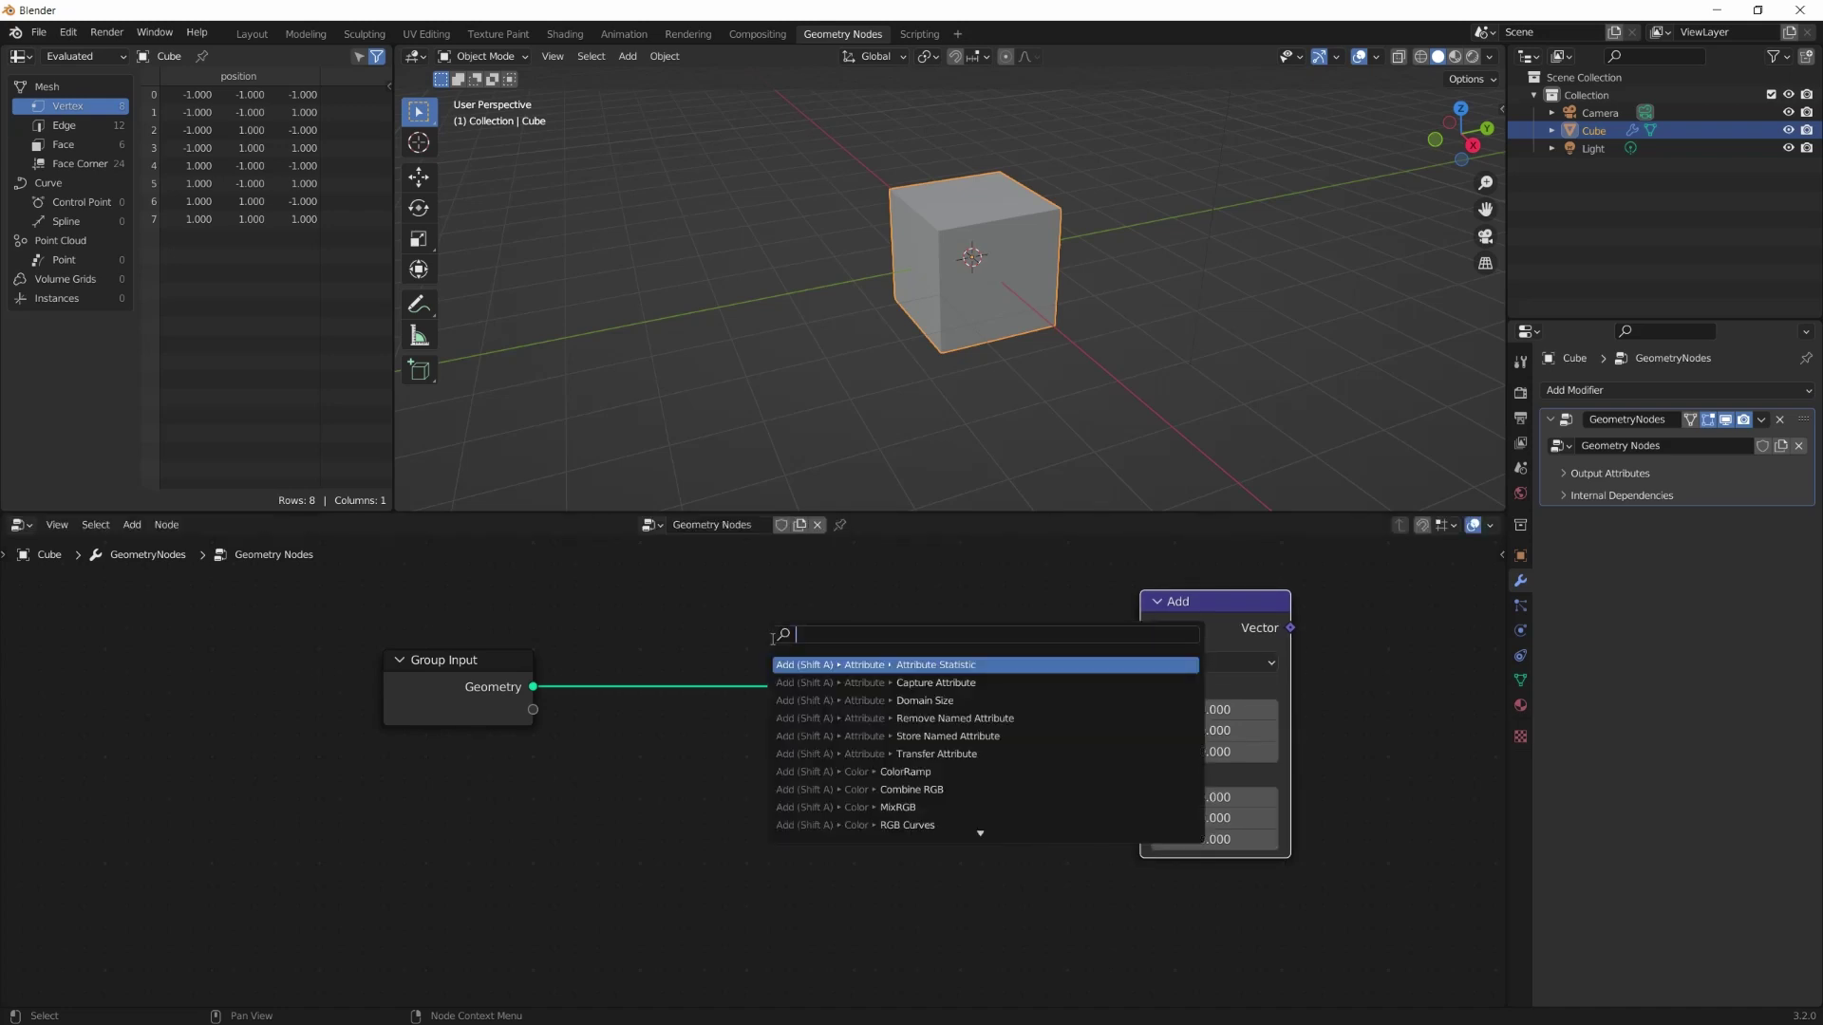
text(trans)
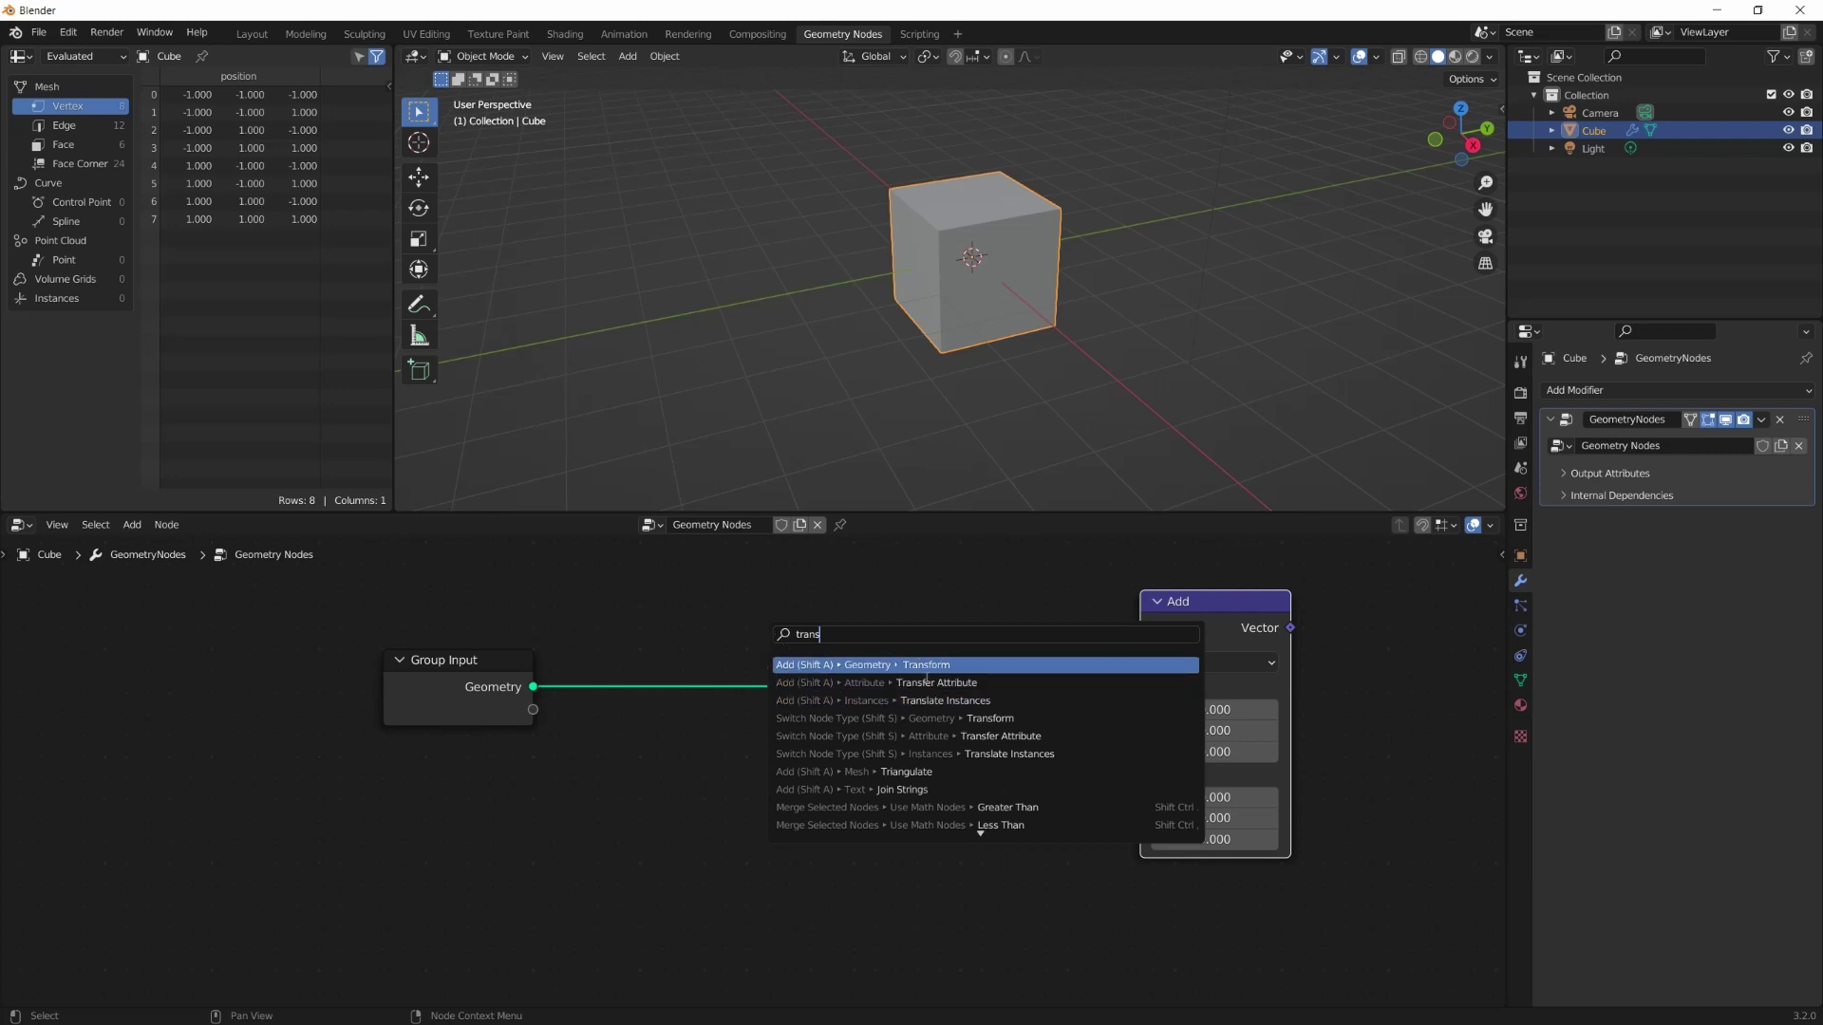
click(828, 664)
click(715, 708)
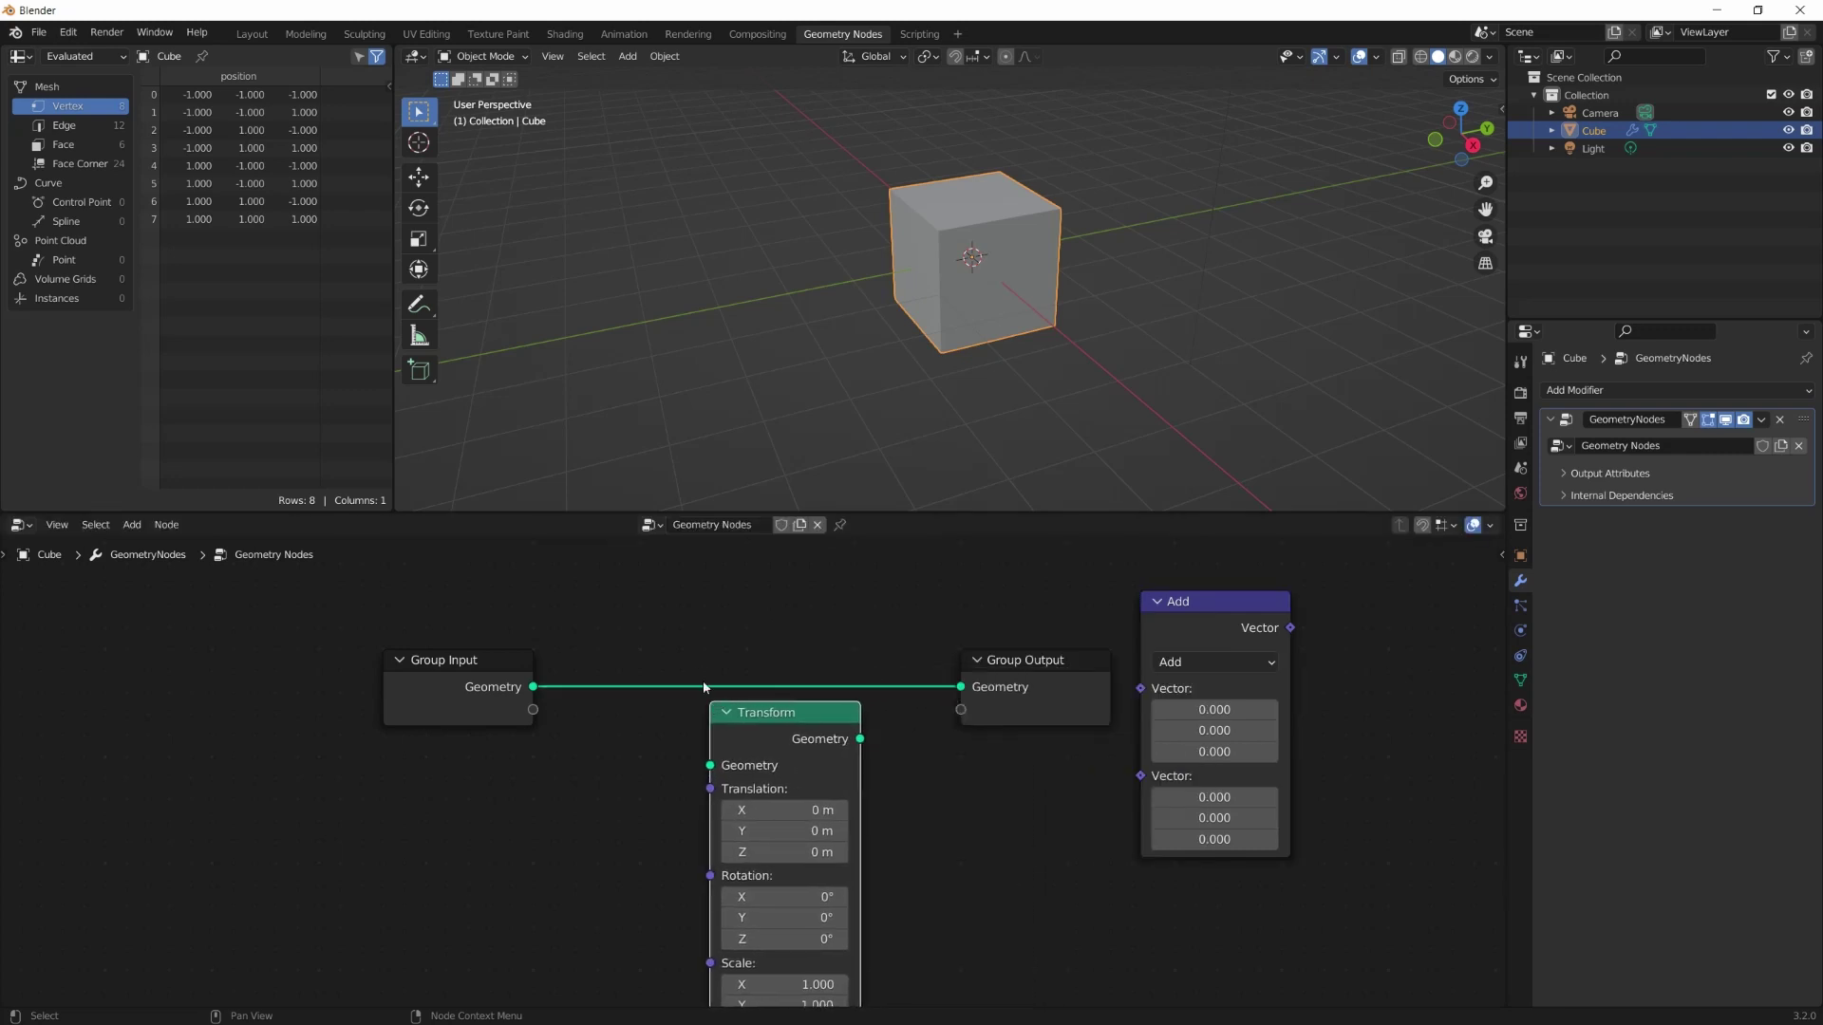
click(679, 655)
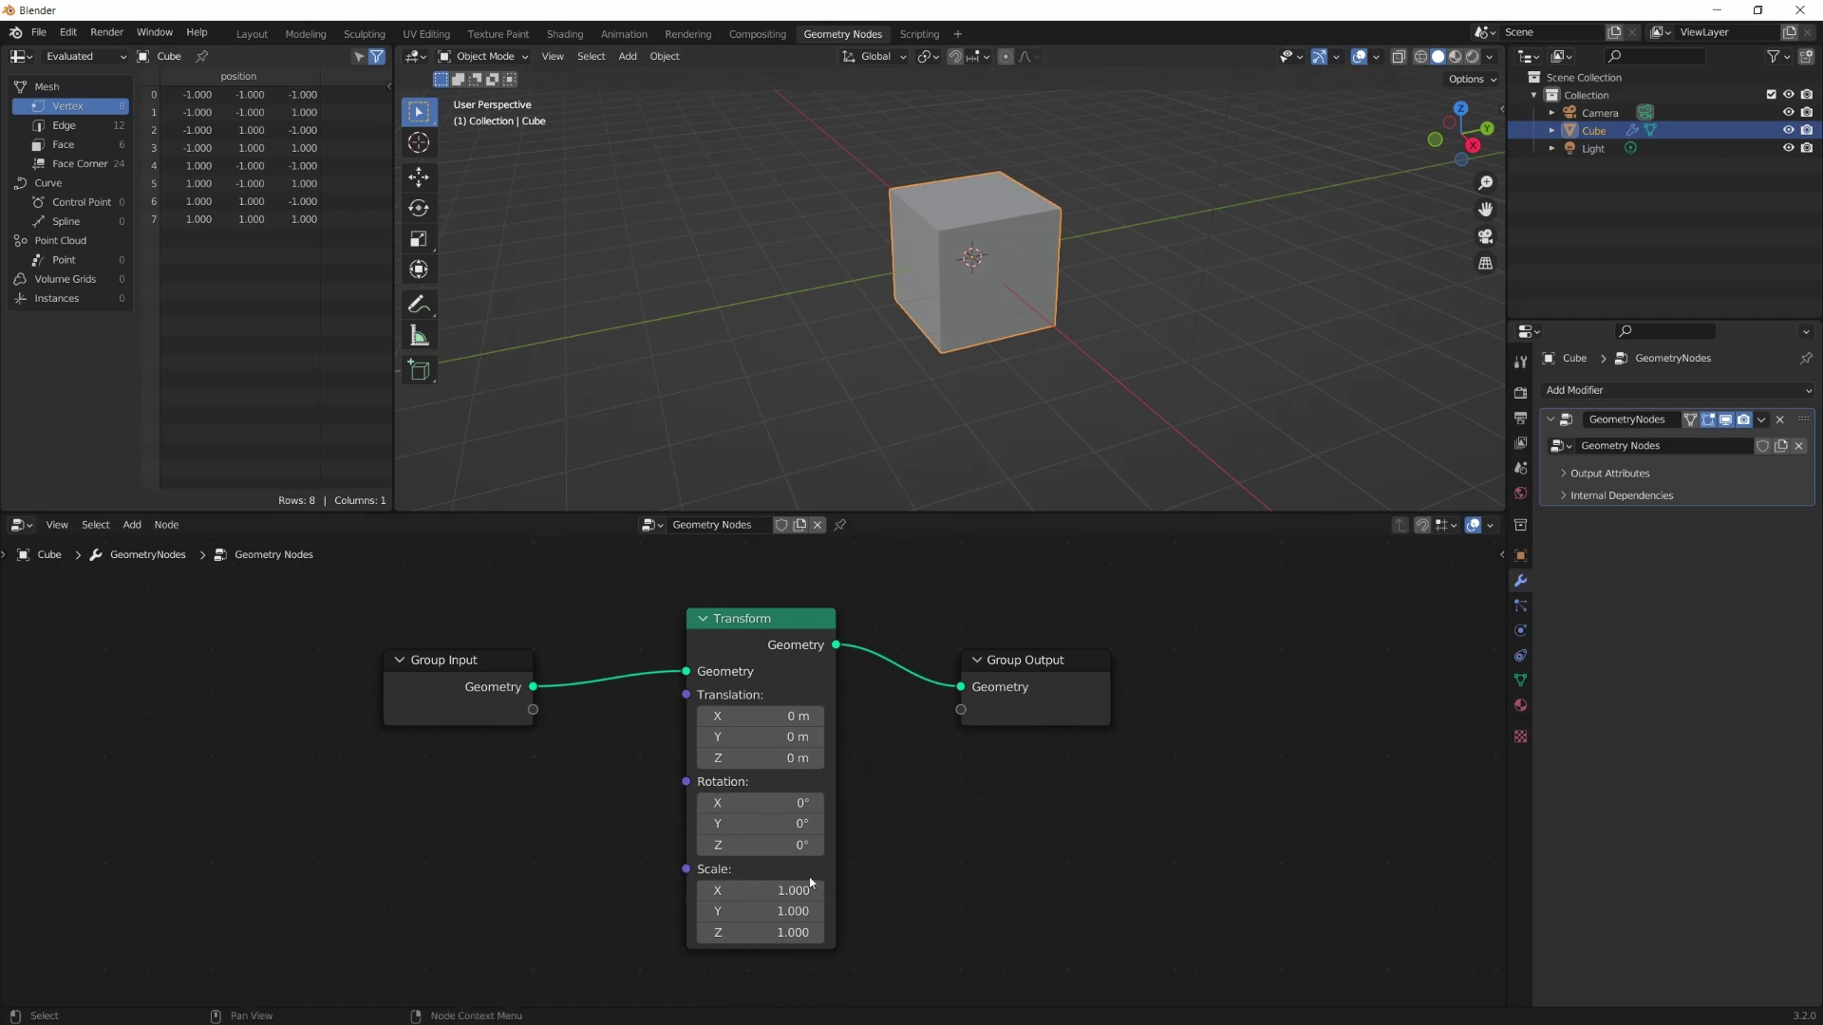
Set the Transform node's scale to 1.900 in X and -2.400 in Y, and adjust its X and Y rotation
drag(805, 891, 483, 911)
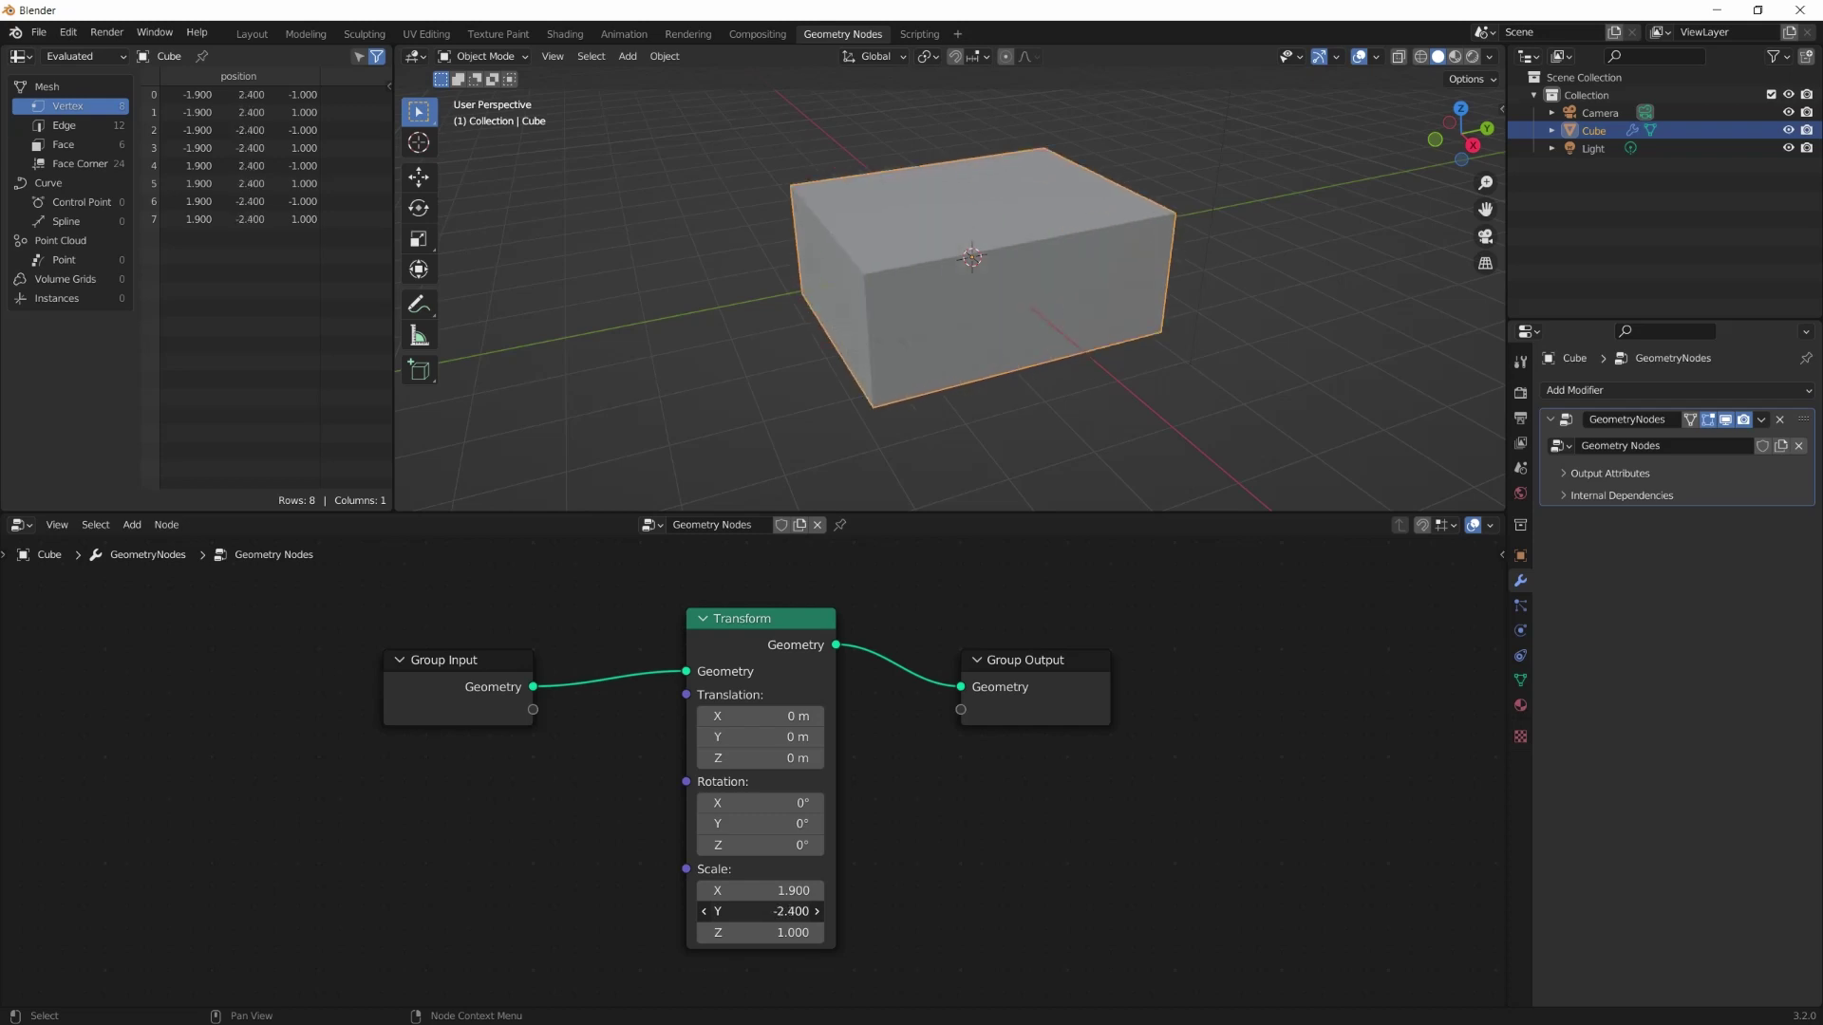
mouse_move(760, 803)
mouse_down()
mouse_move(835, 802)
mouse_move(740, 803)
mouse_move(826, 823)
mouse_move(750, 823)
mouse_move(802, 823)
mouse_move(774, 823)
mouse_up()
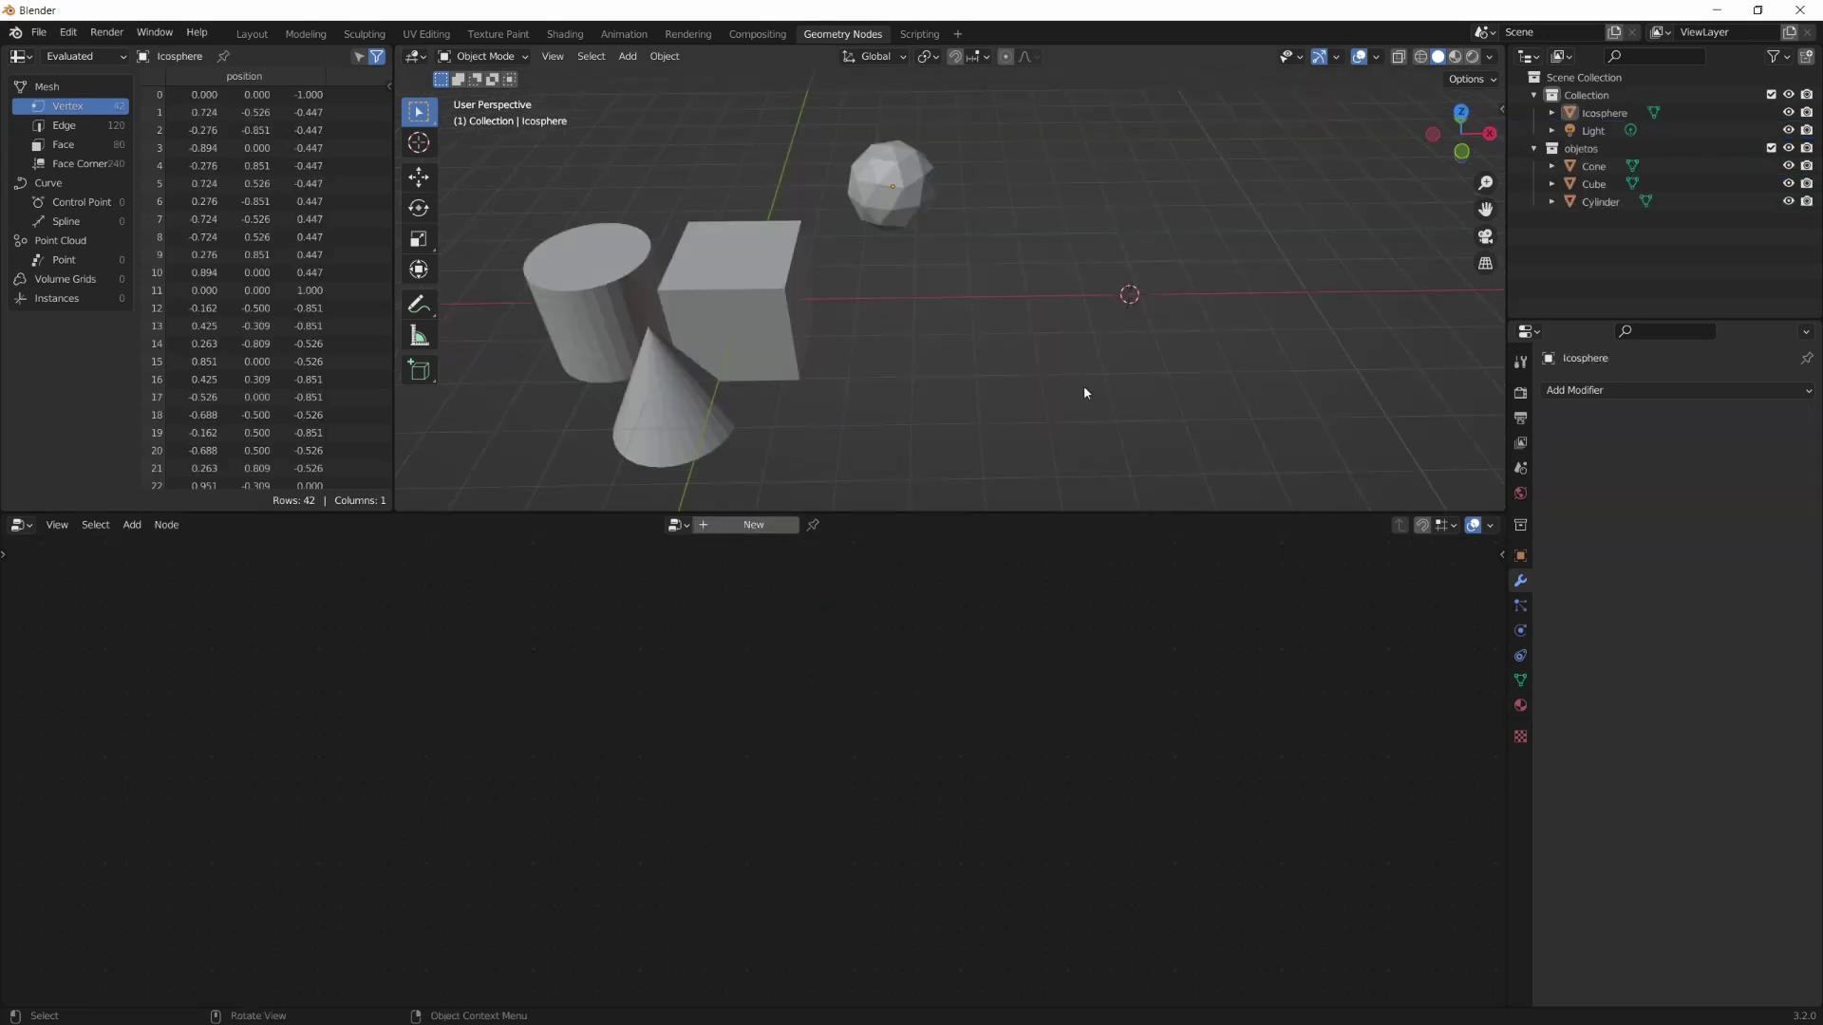
Add a plane to the scene and give it a Geometry Nodes modifier with a new node tree
key(shift+a)
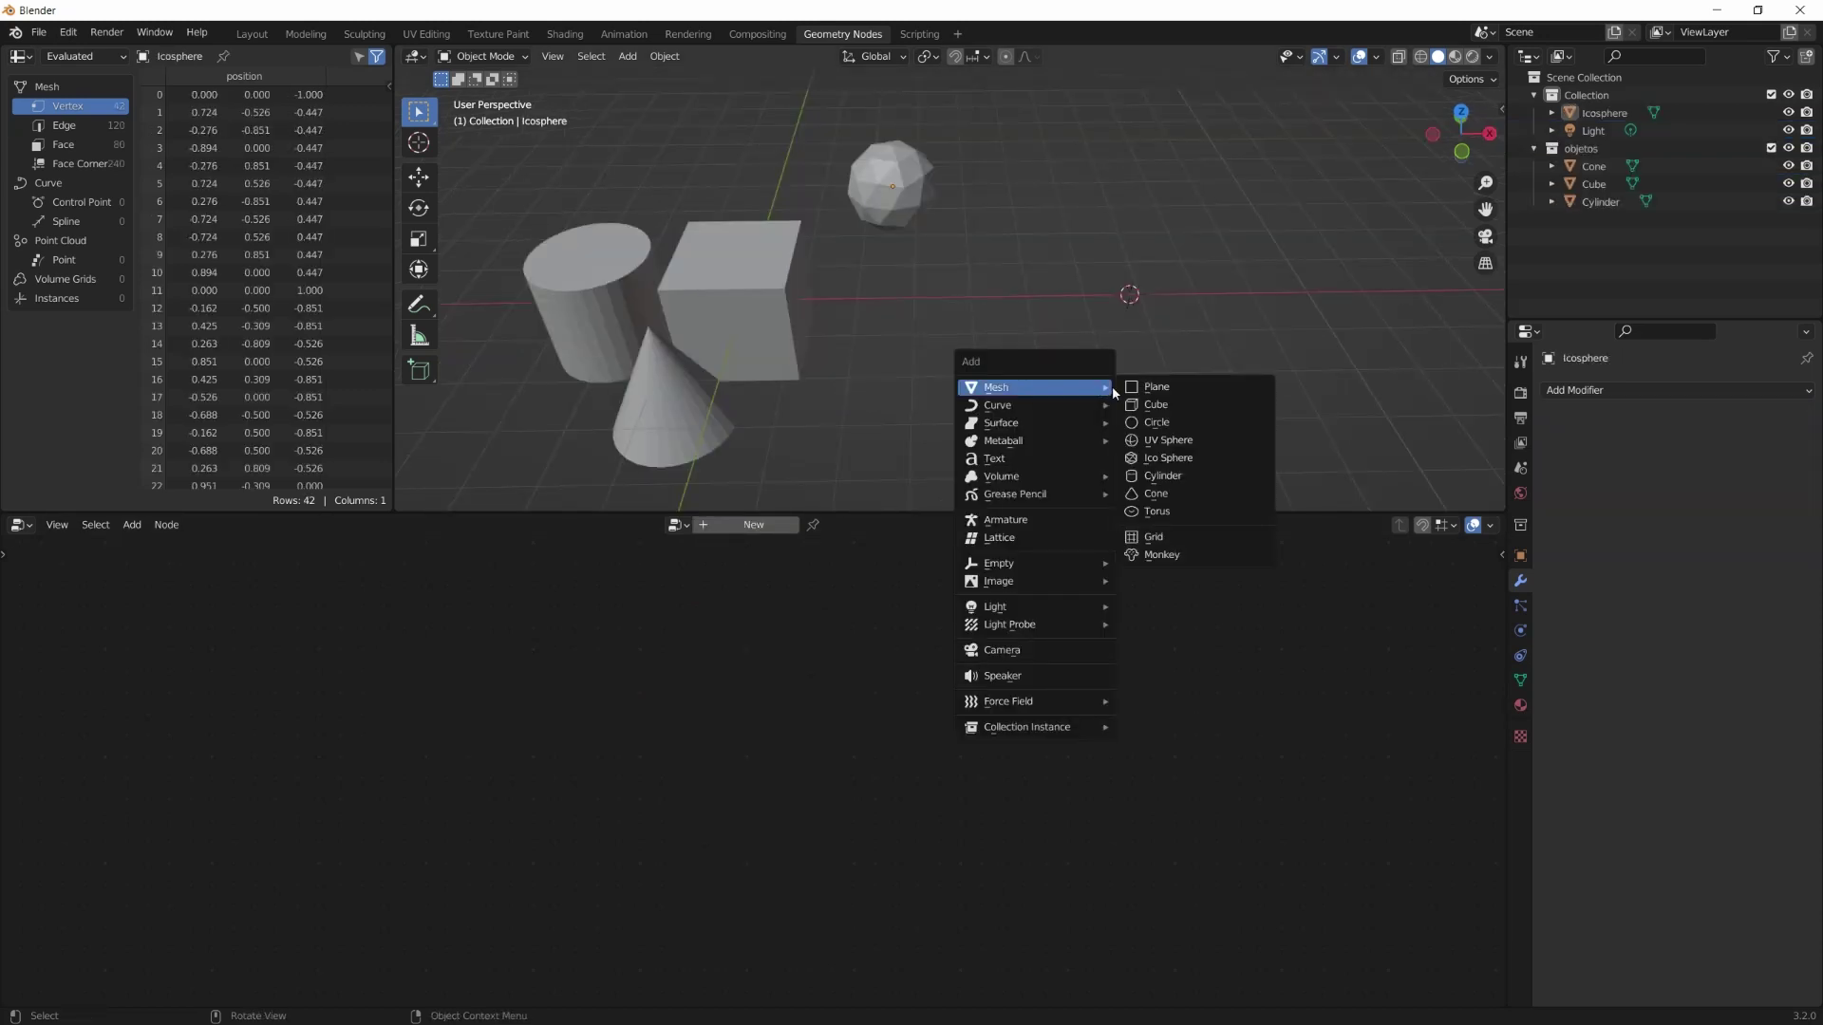
click(1130, 387)
click(1575, 391)
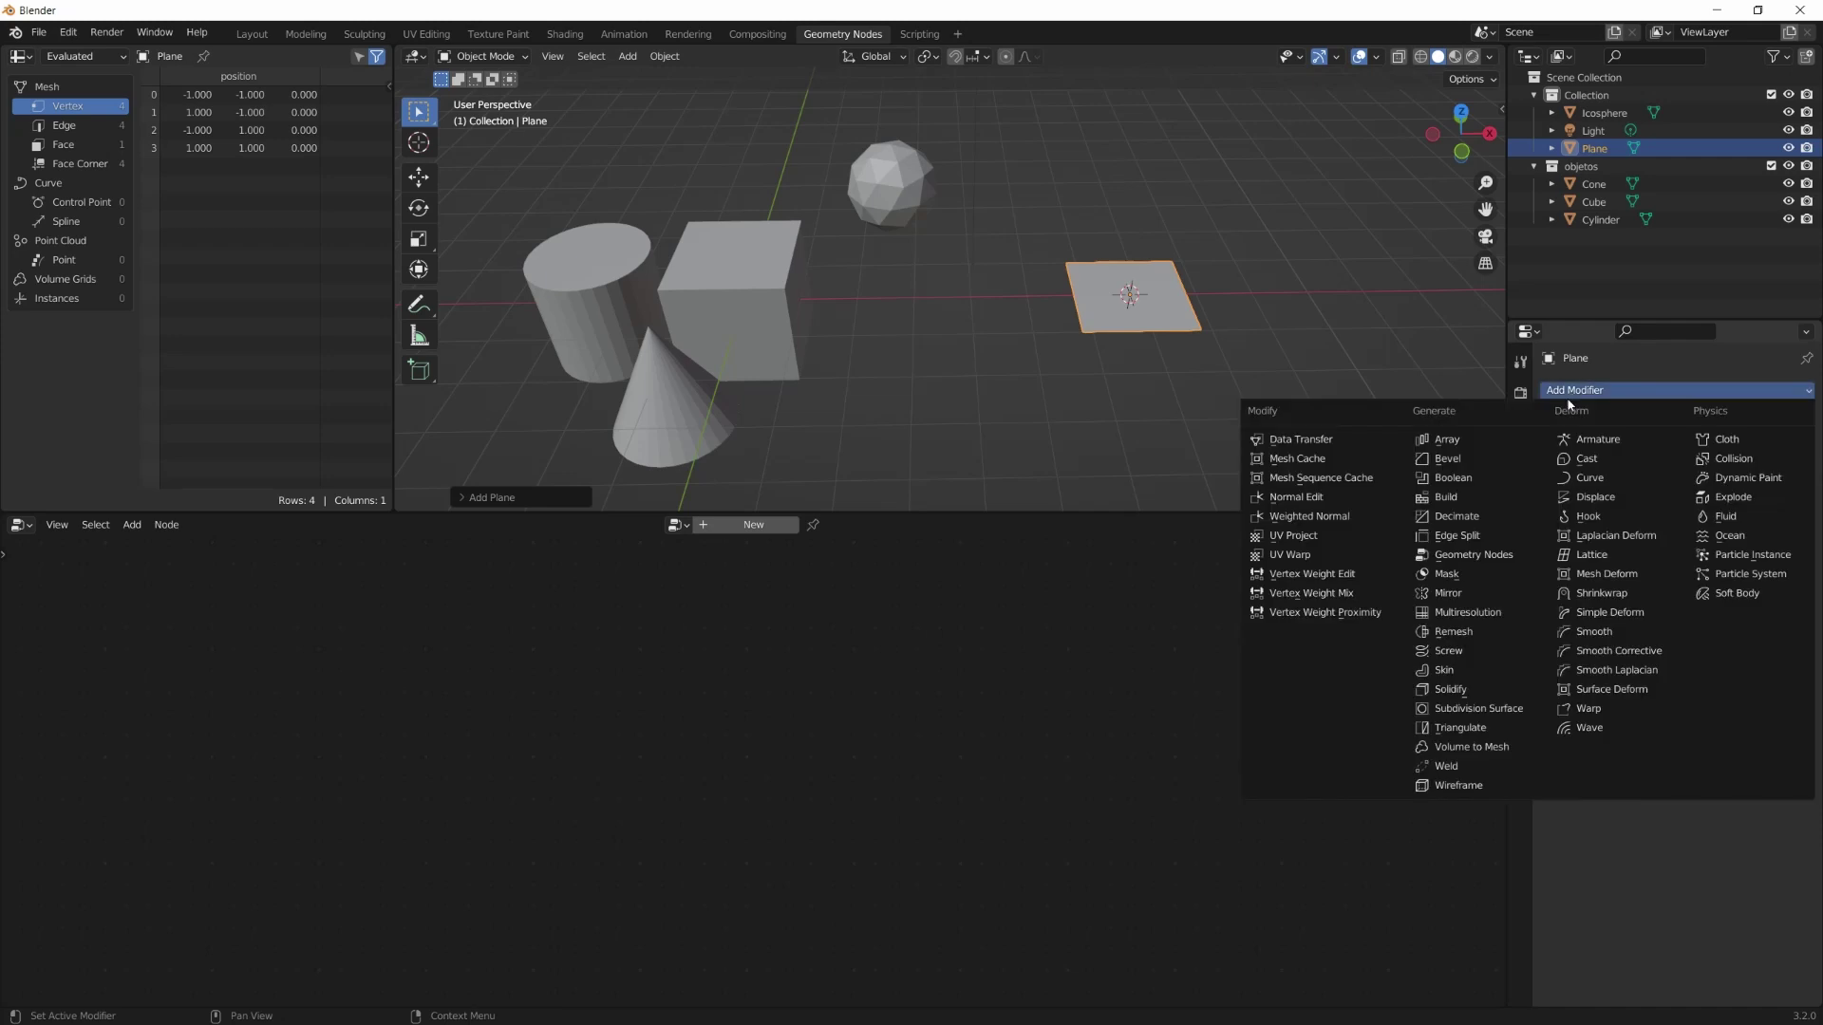
click(1493, 557)
click(1622, 445)
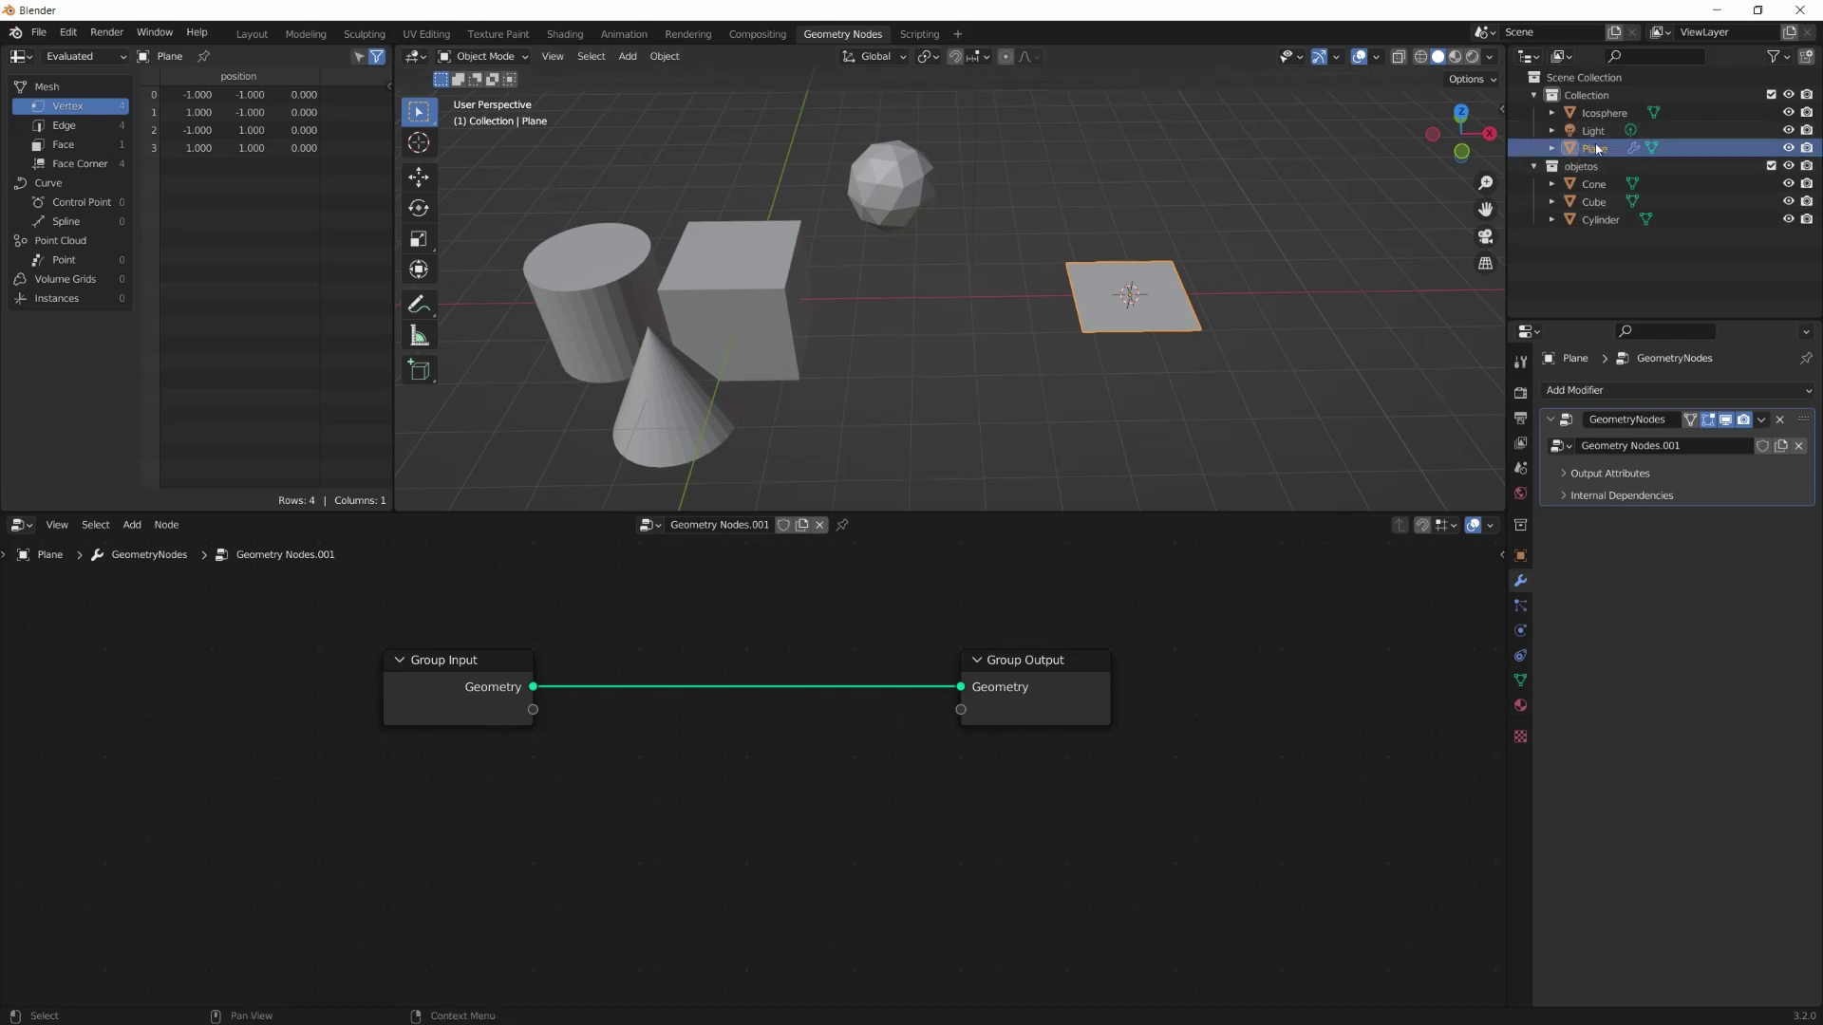
Bring the Icosphere into the plane's tree as an Object Info node feeding Group Output, and move Group Output farther away
drag(1605, 113, 688, 684)
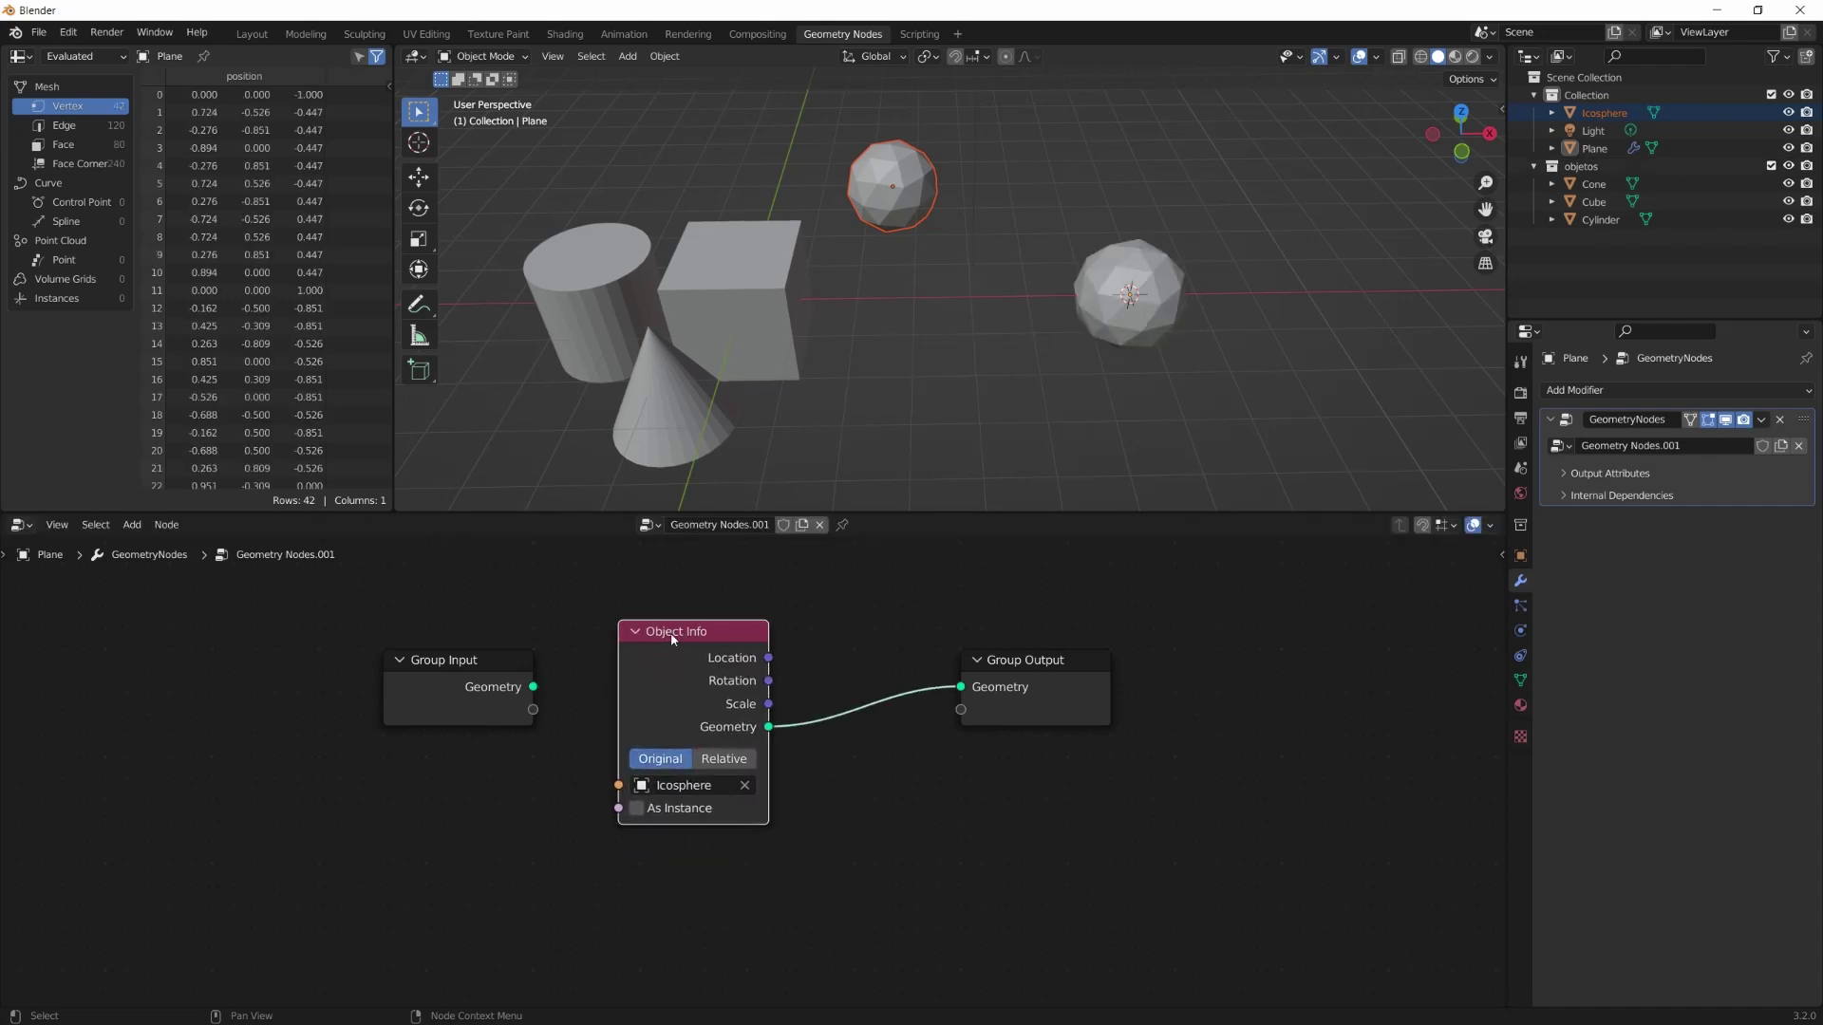
drag(1047, 665, 1242, 680)
Try the objetos collection, as a Collection Info node, and the Icosphere in turn as Group Output's geometry, and delete both info nodes
drag(1581, 167, 1146, 708)
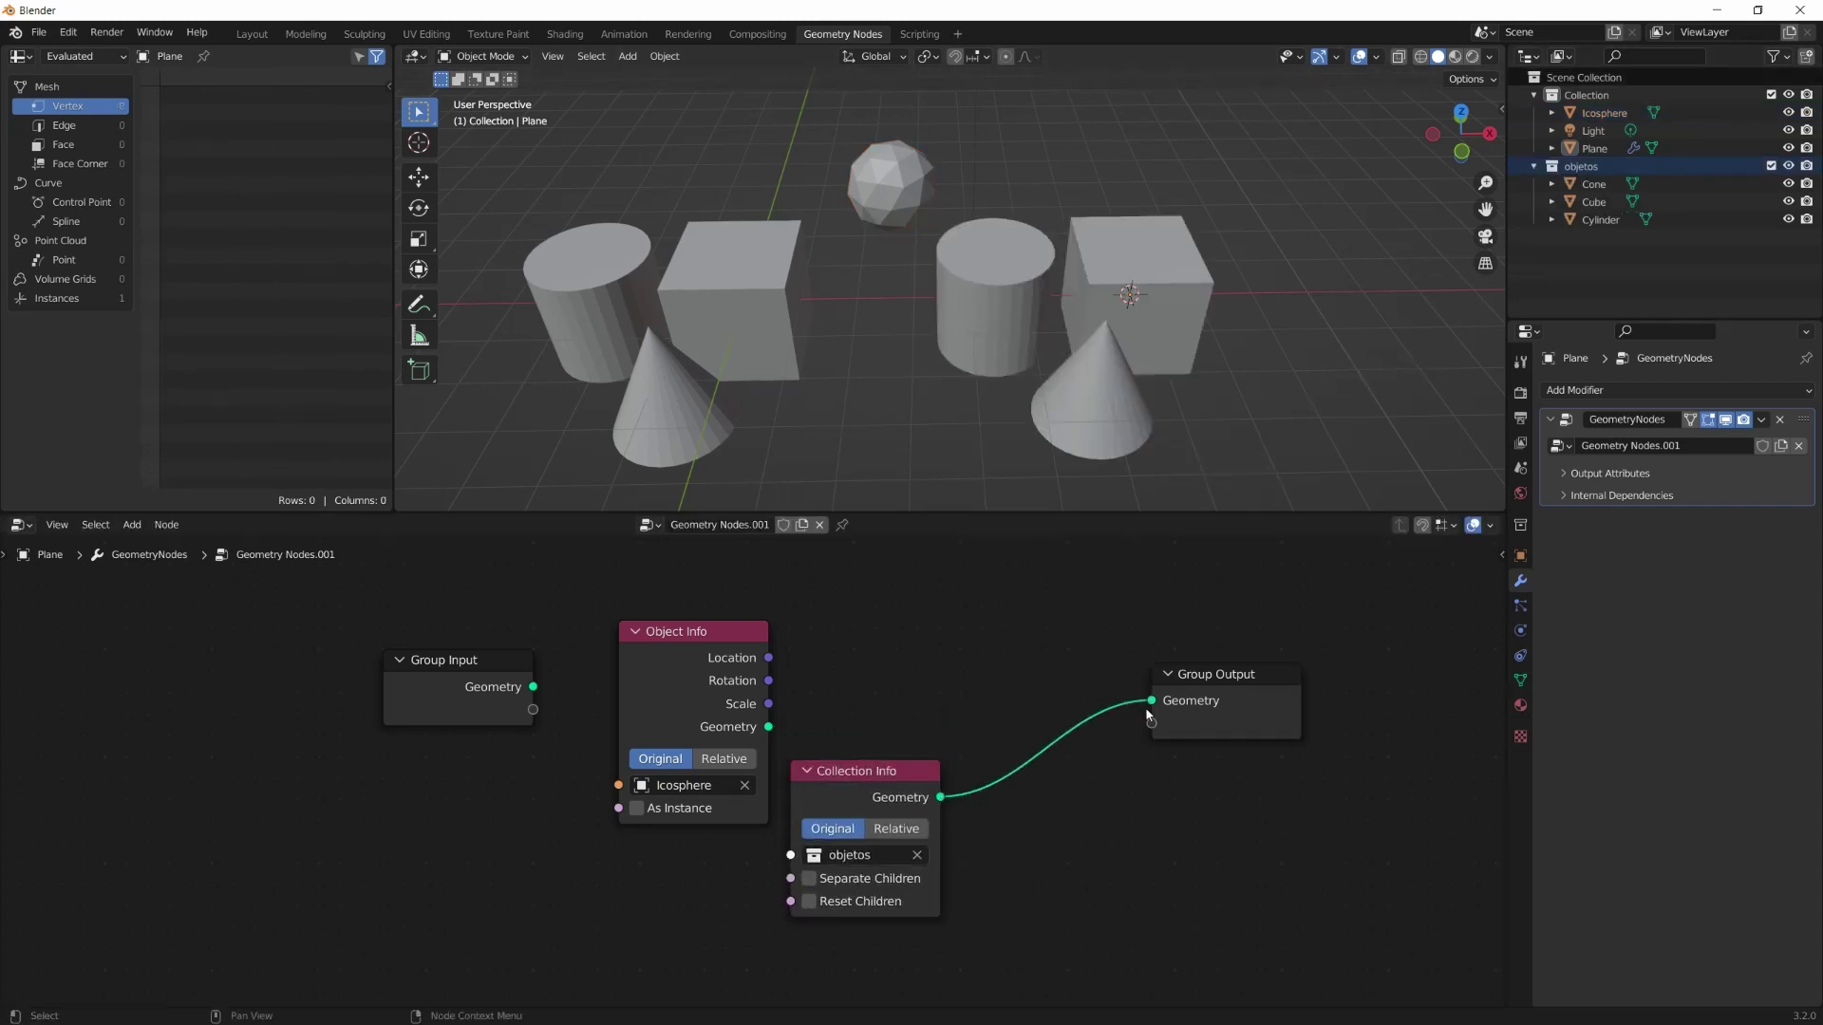
drag(768, 726, 1153, 700)
key(Delete)
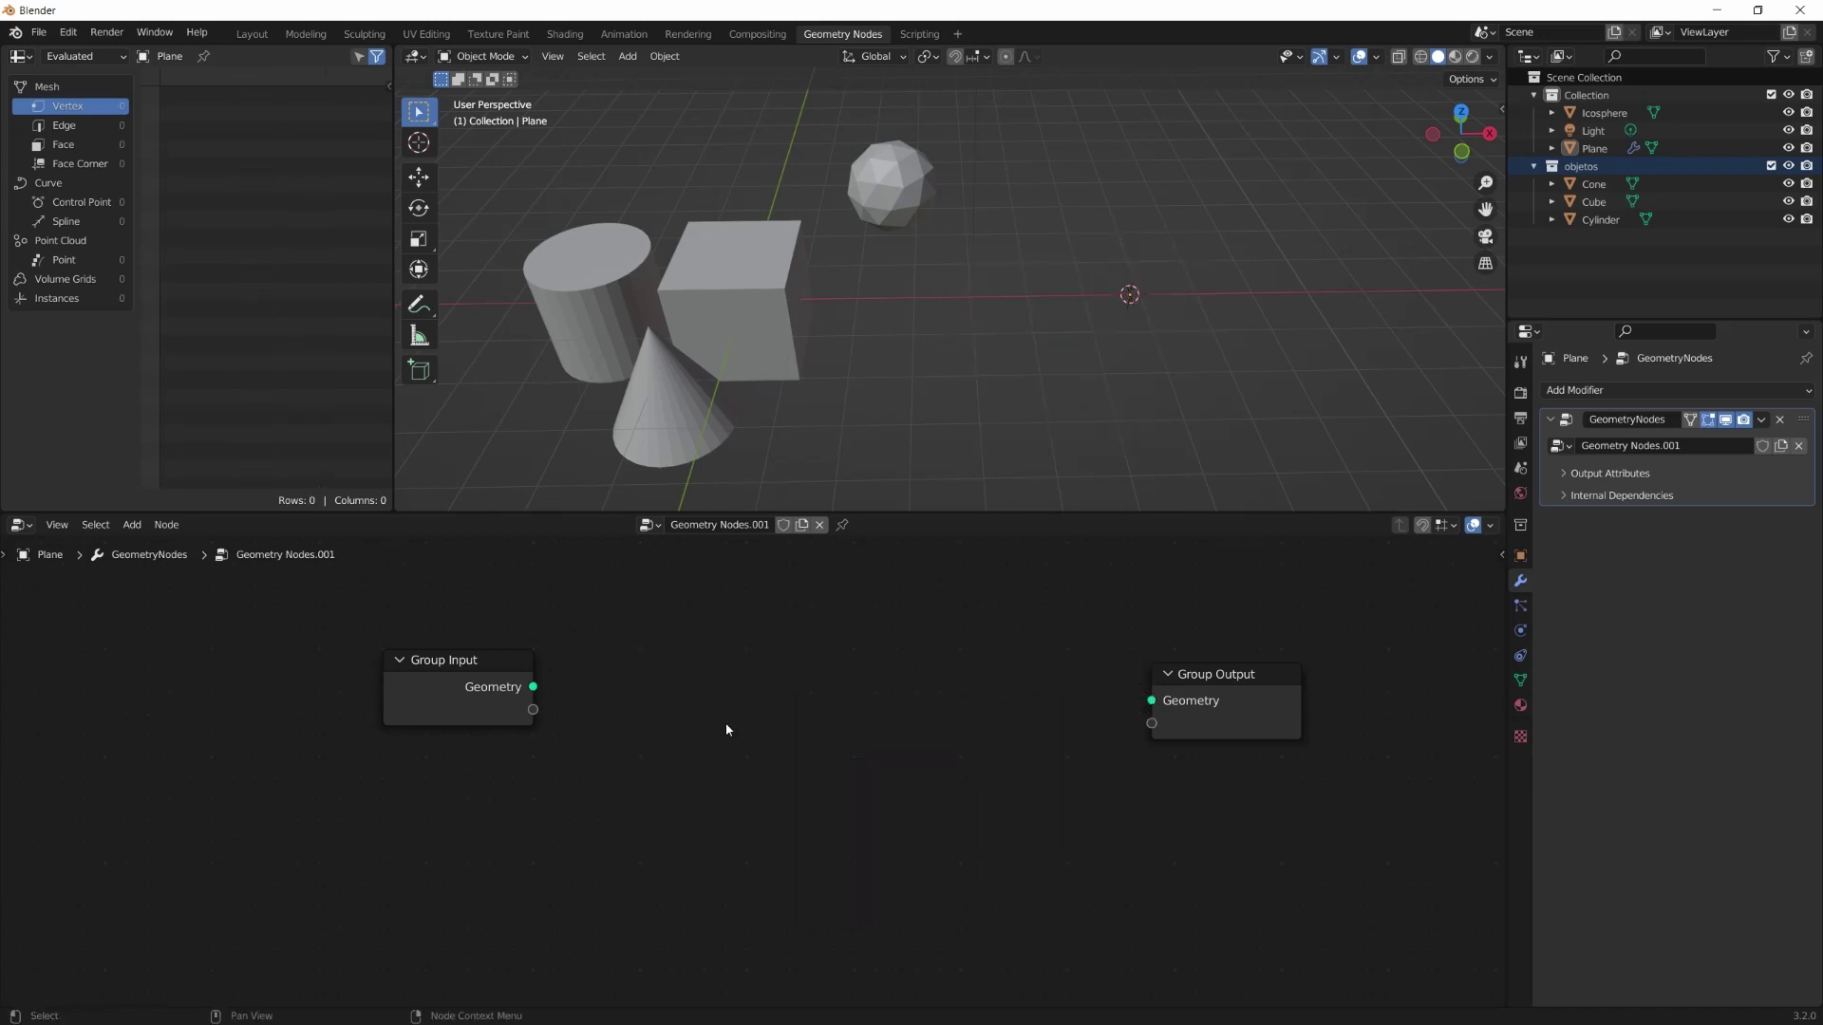
Add an Object Info node for the Icosphere and connect its geometry to Group Output
key(shift+a)
mouse_move(690, 674)
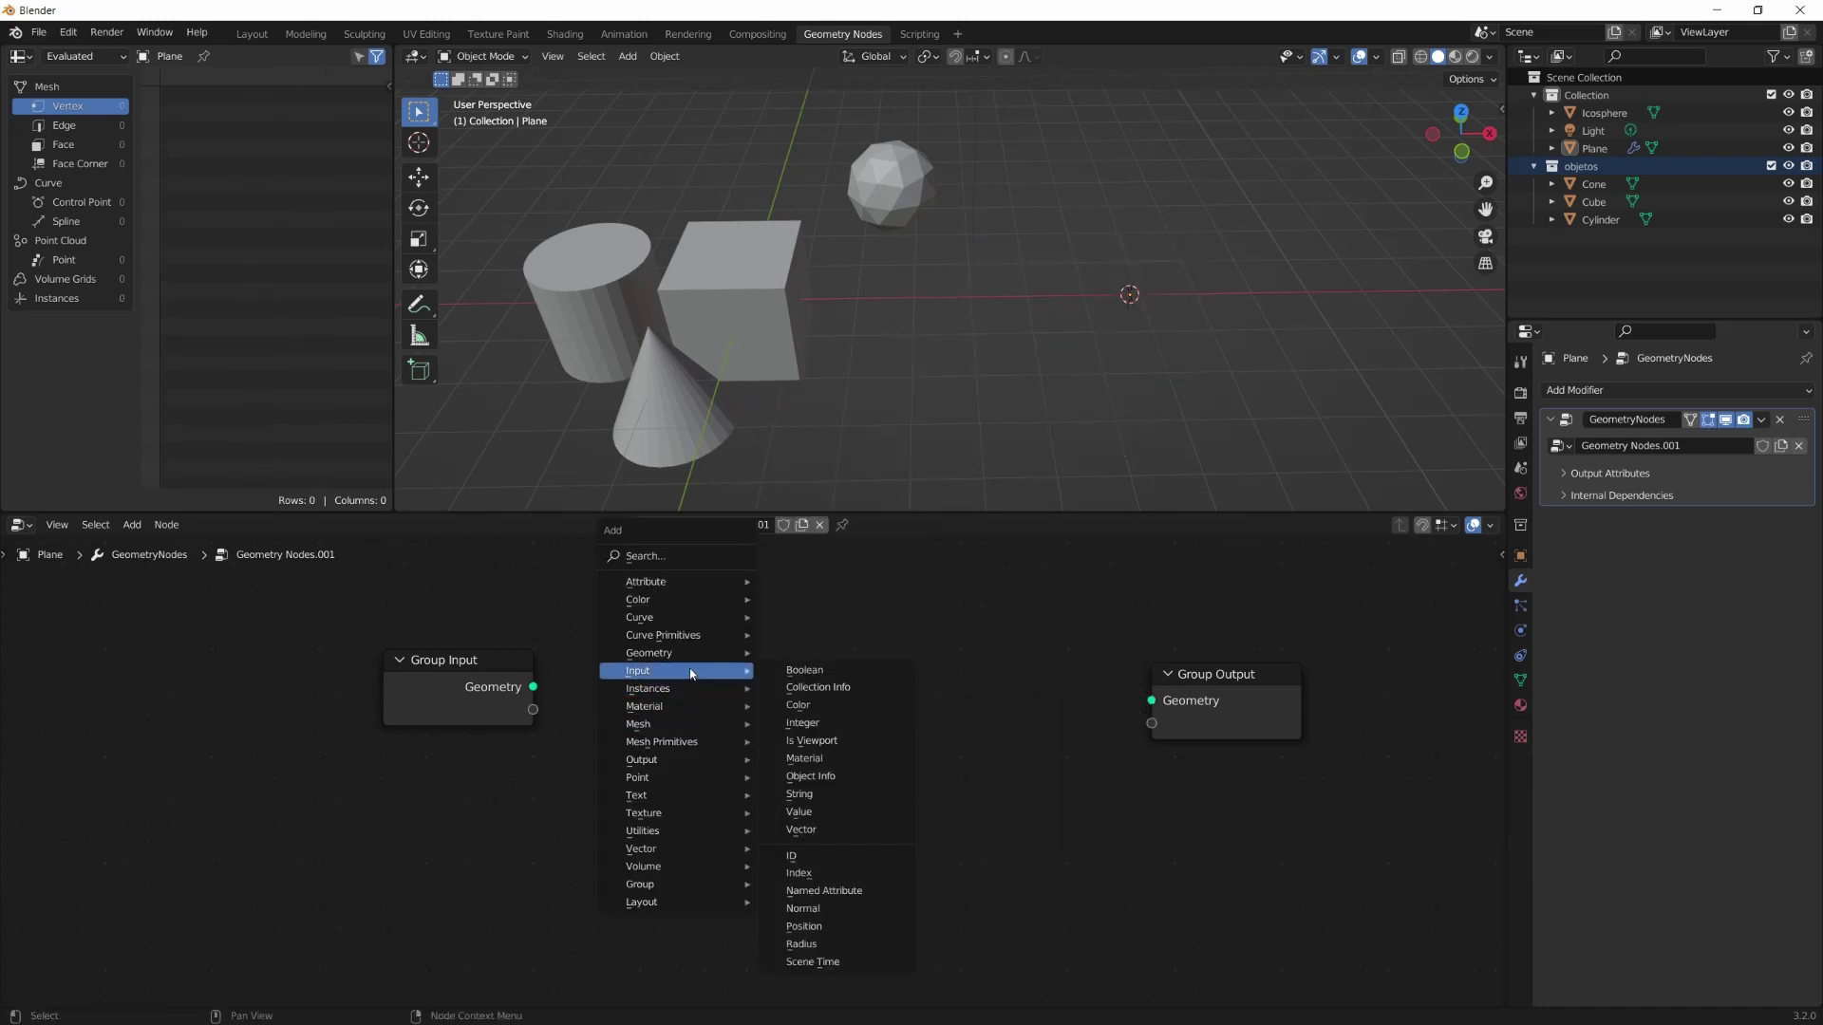
click(818, 783)
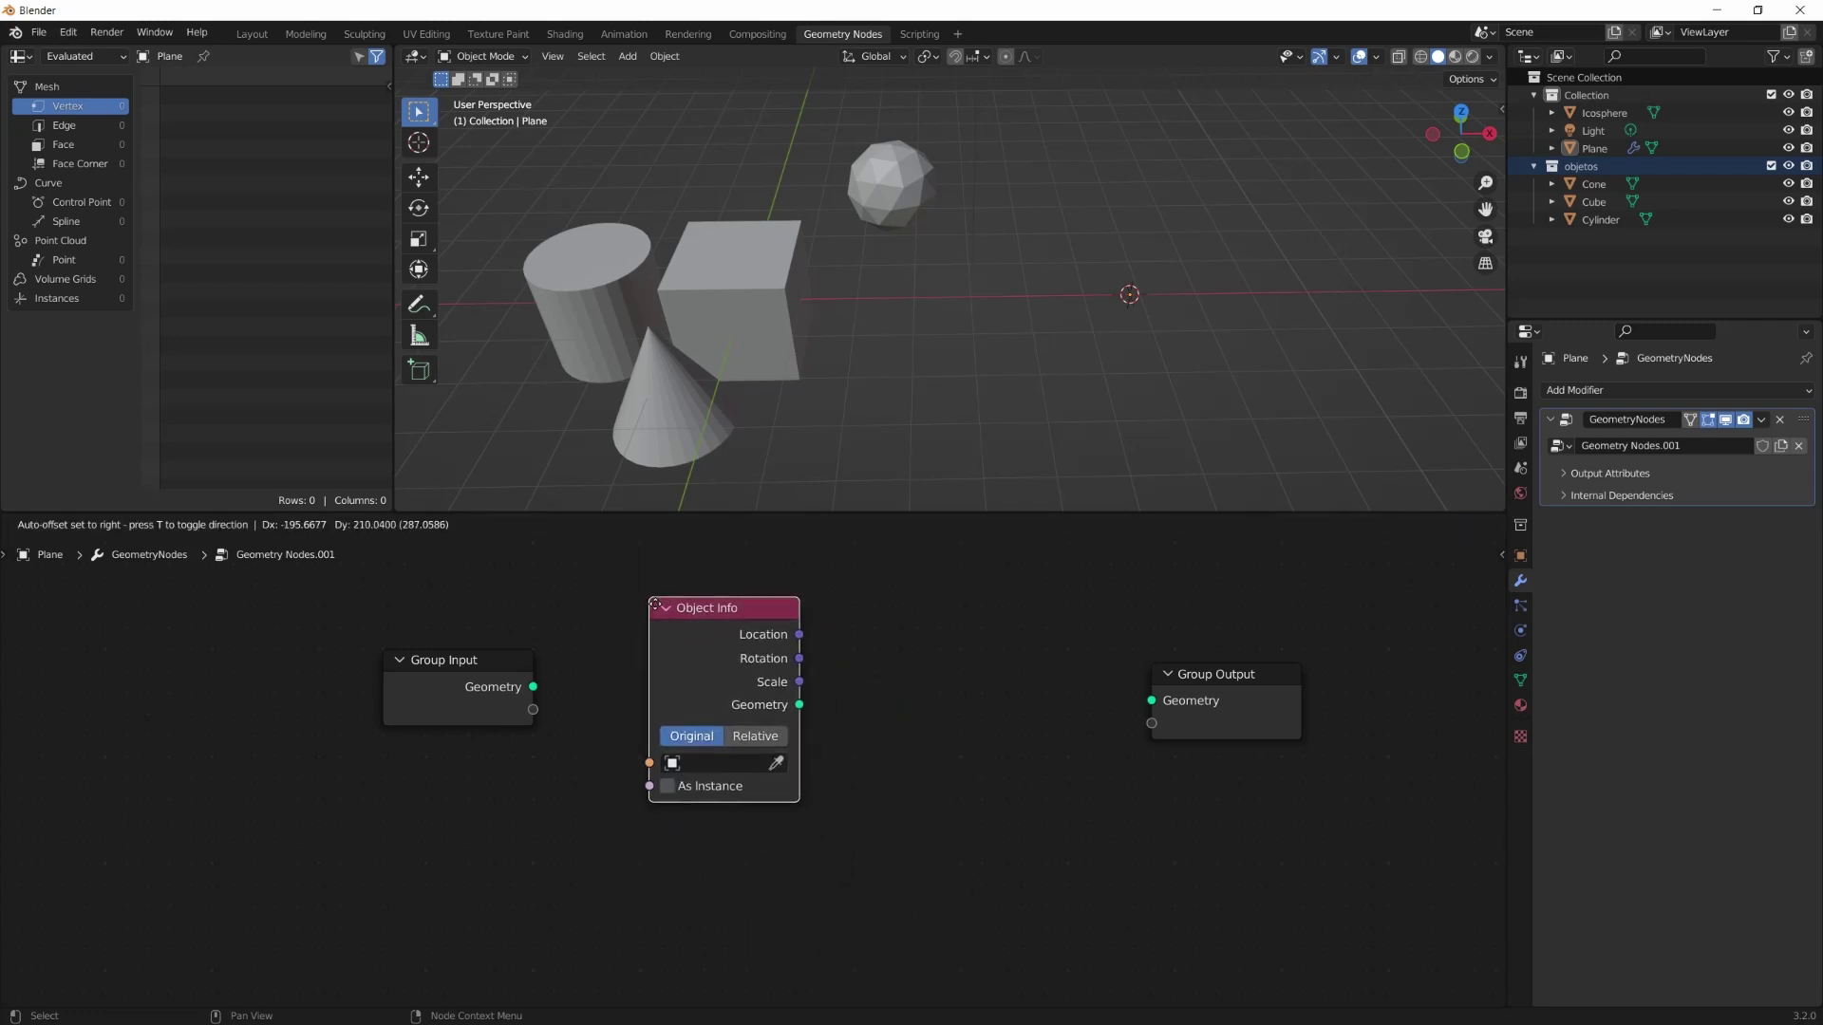
click(673, 758)
drag(803, 706, 1153, 706)
click(731, 764)
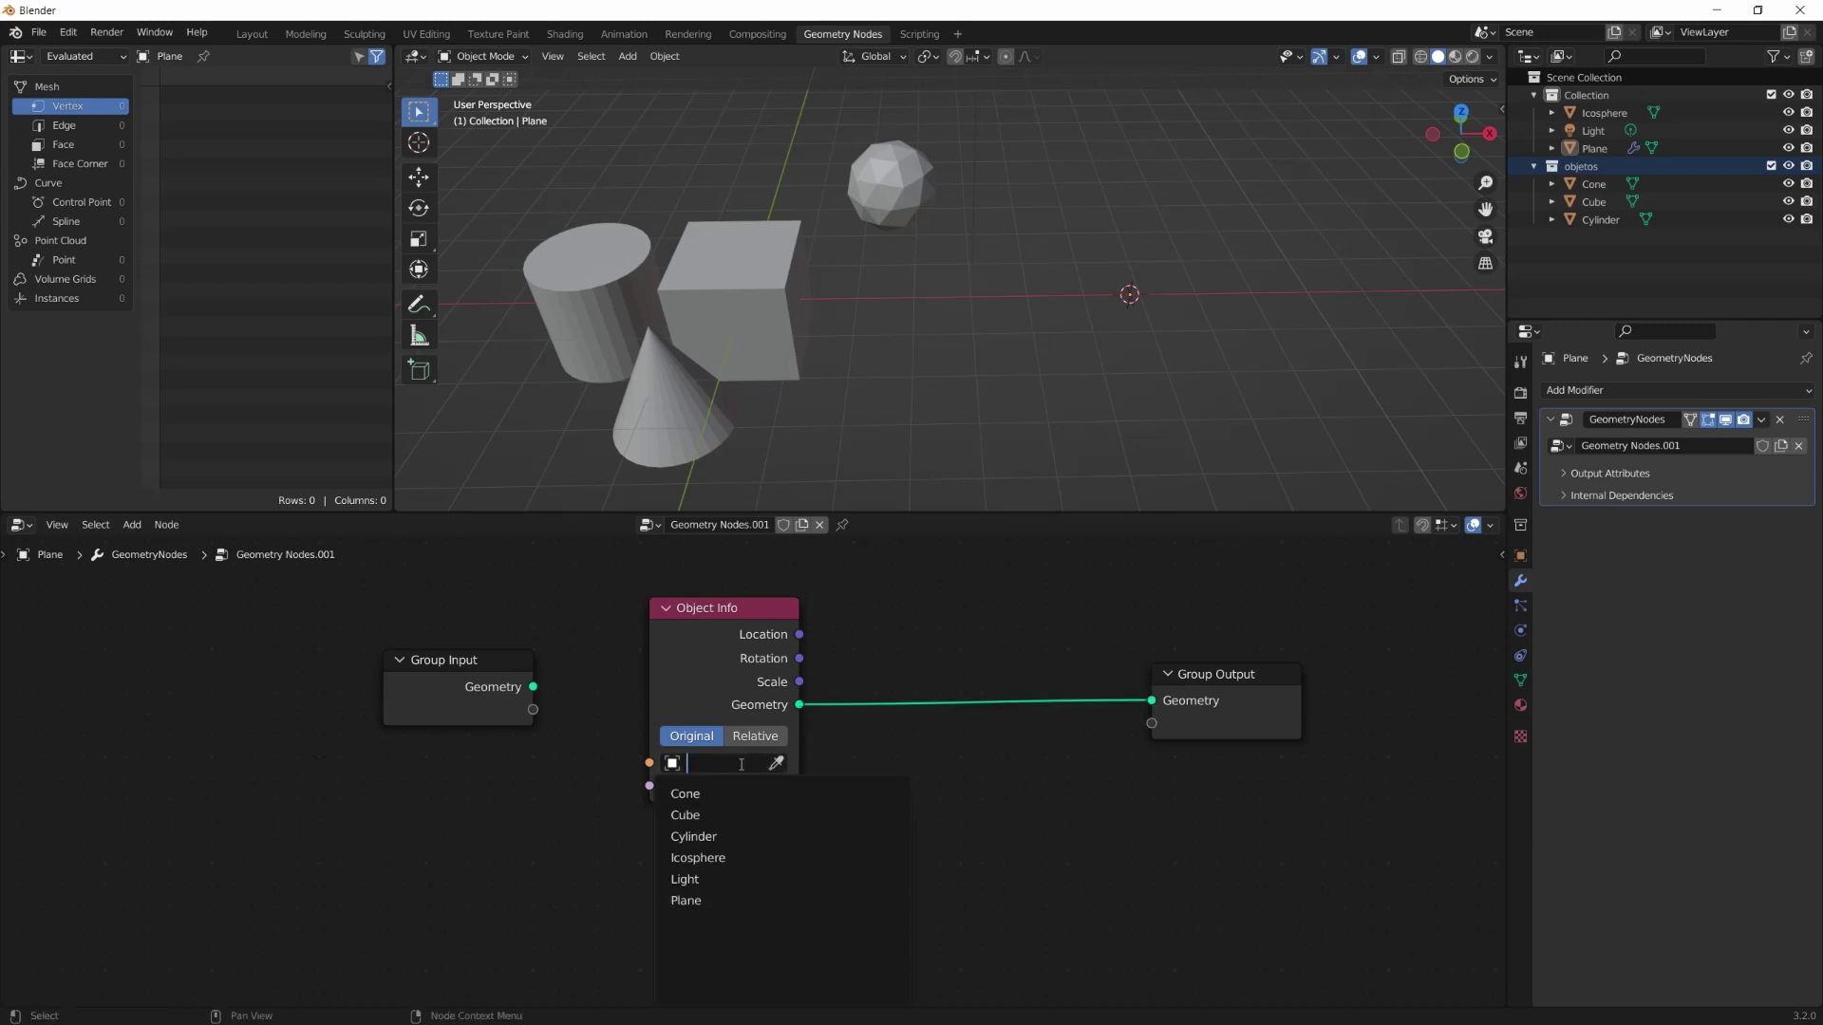
click(710, 859)
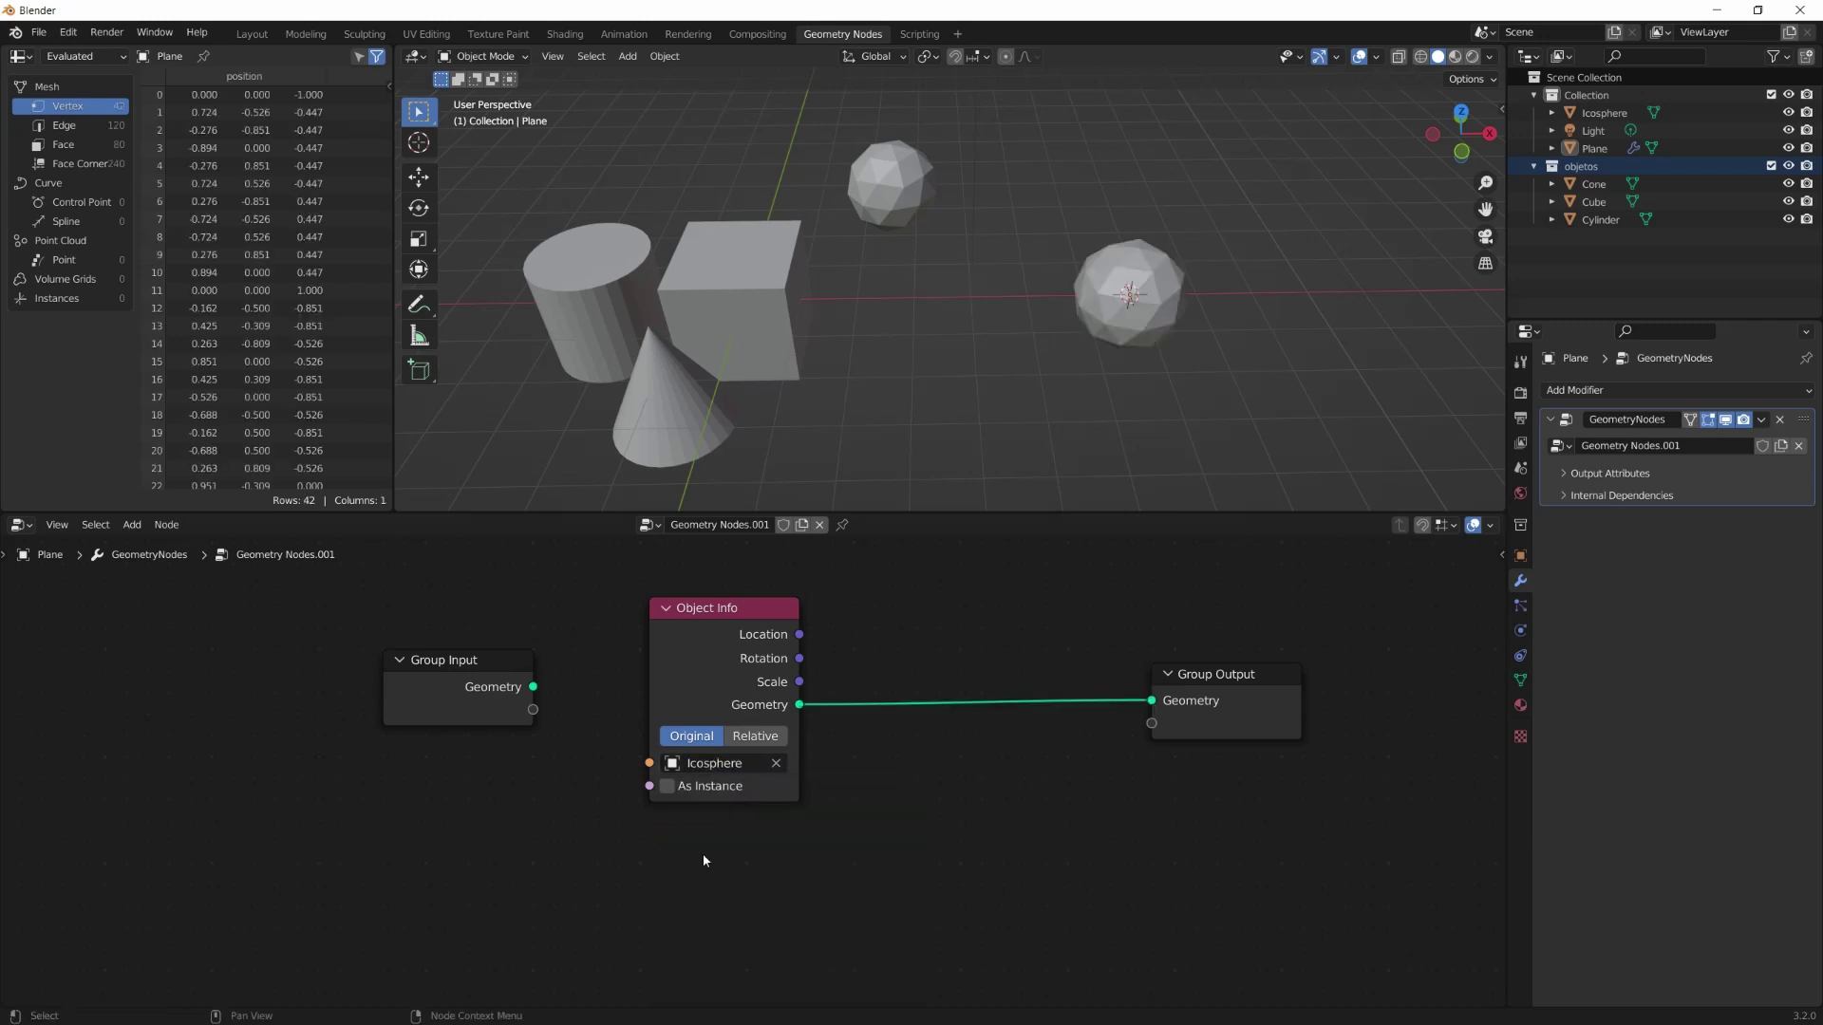
Add a Collection Info node for the objetos collection and feed Group Output from it instead of the Object Info node
key(shift+a)
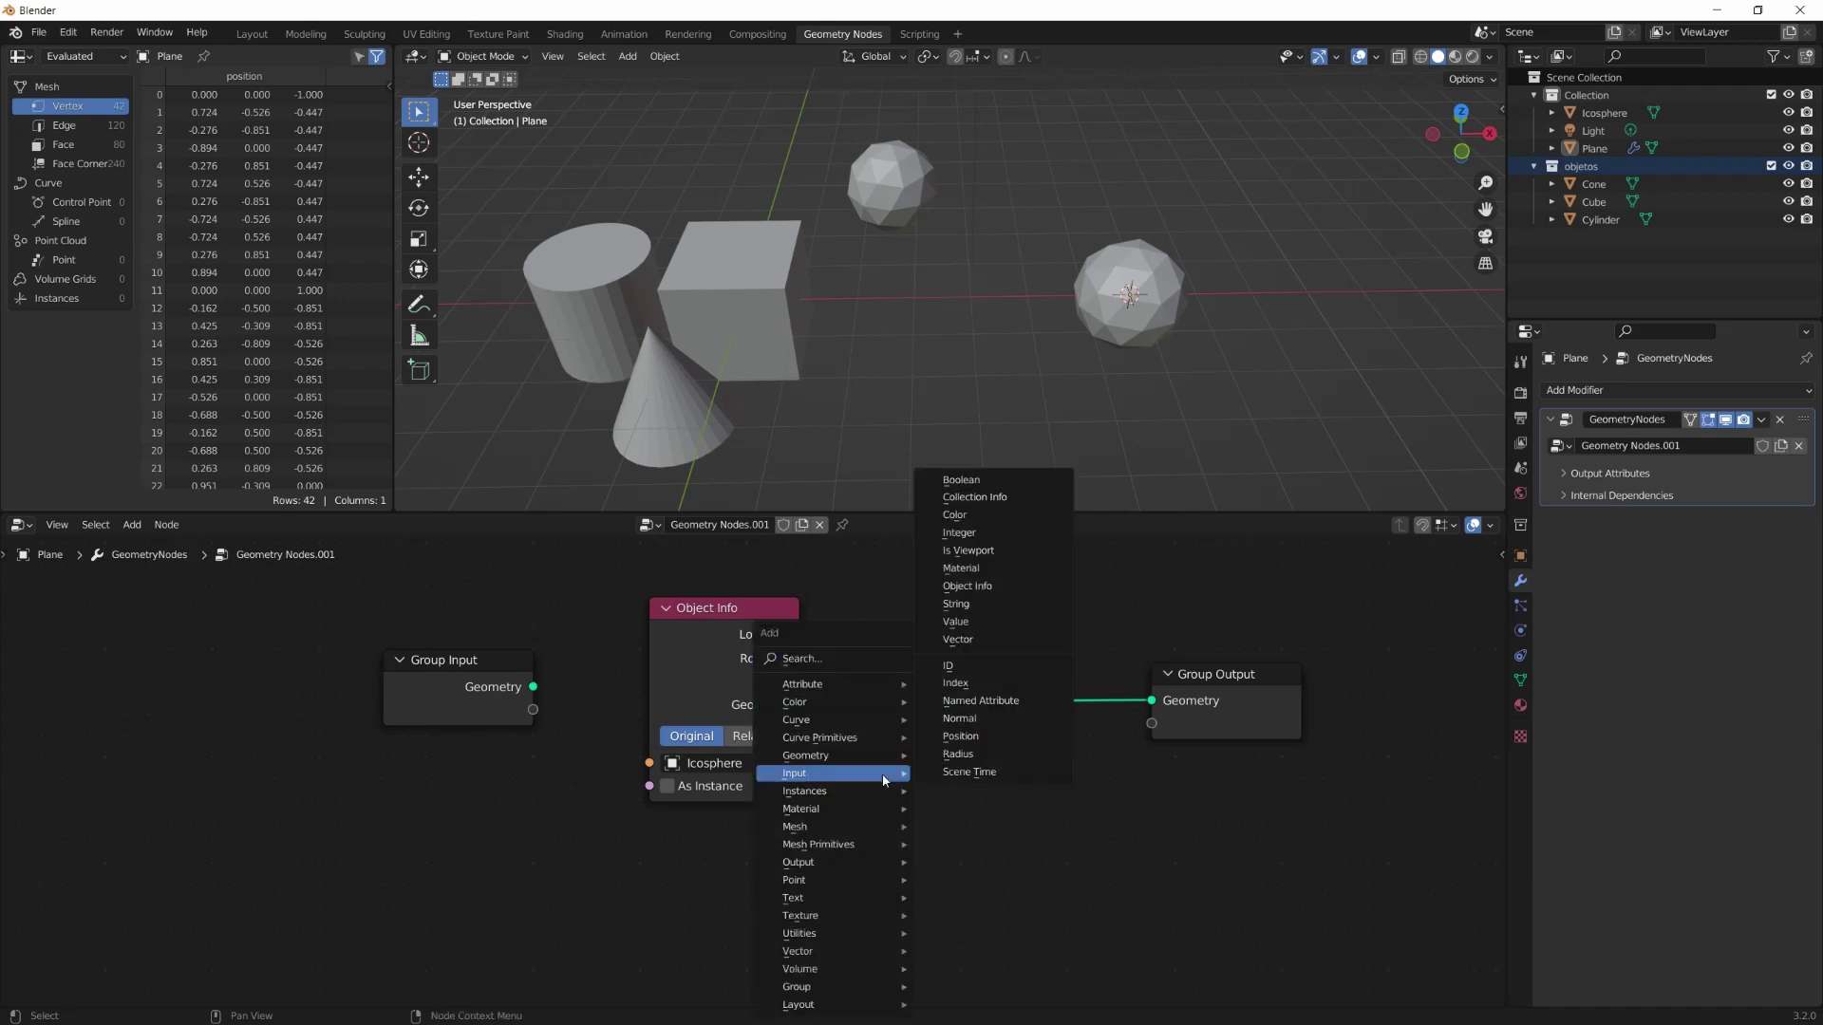
click(975, 496)
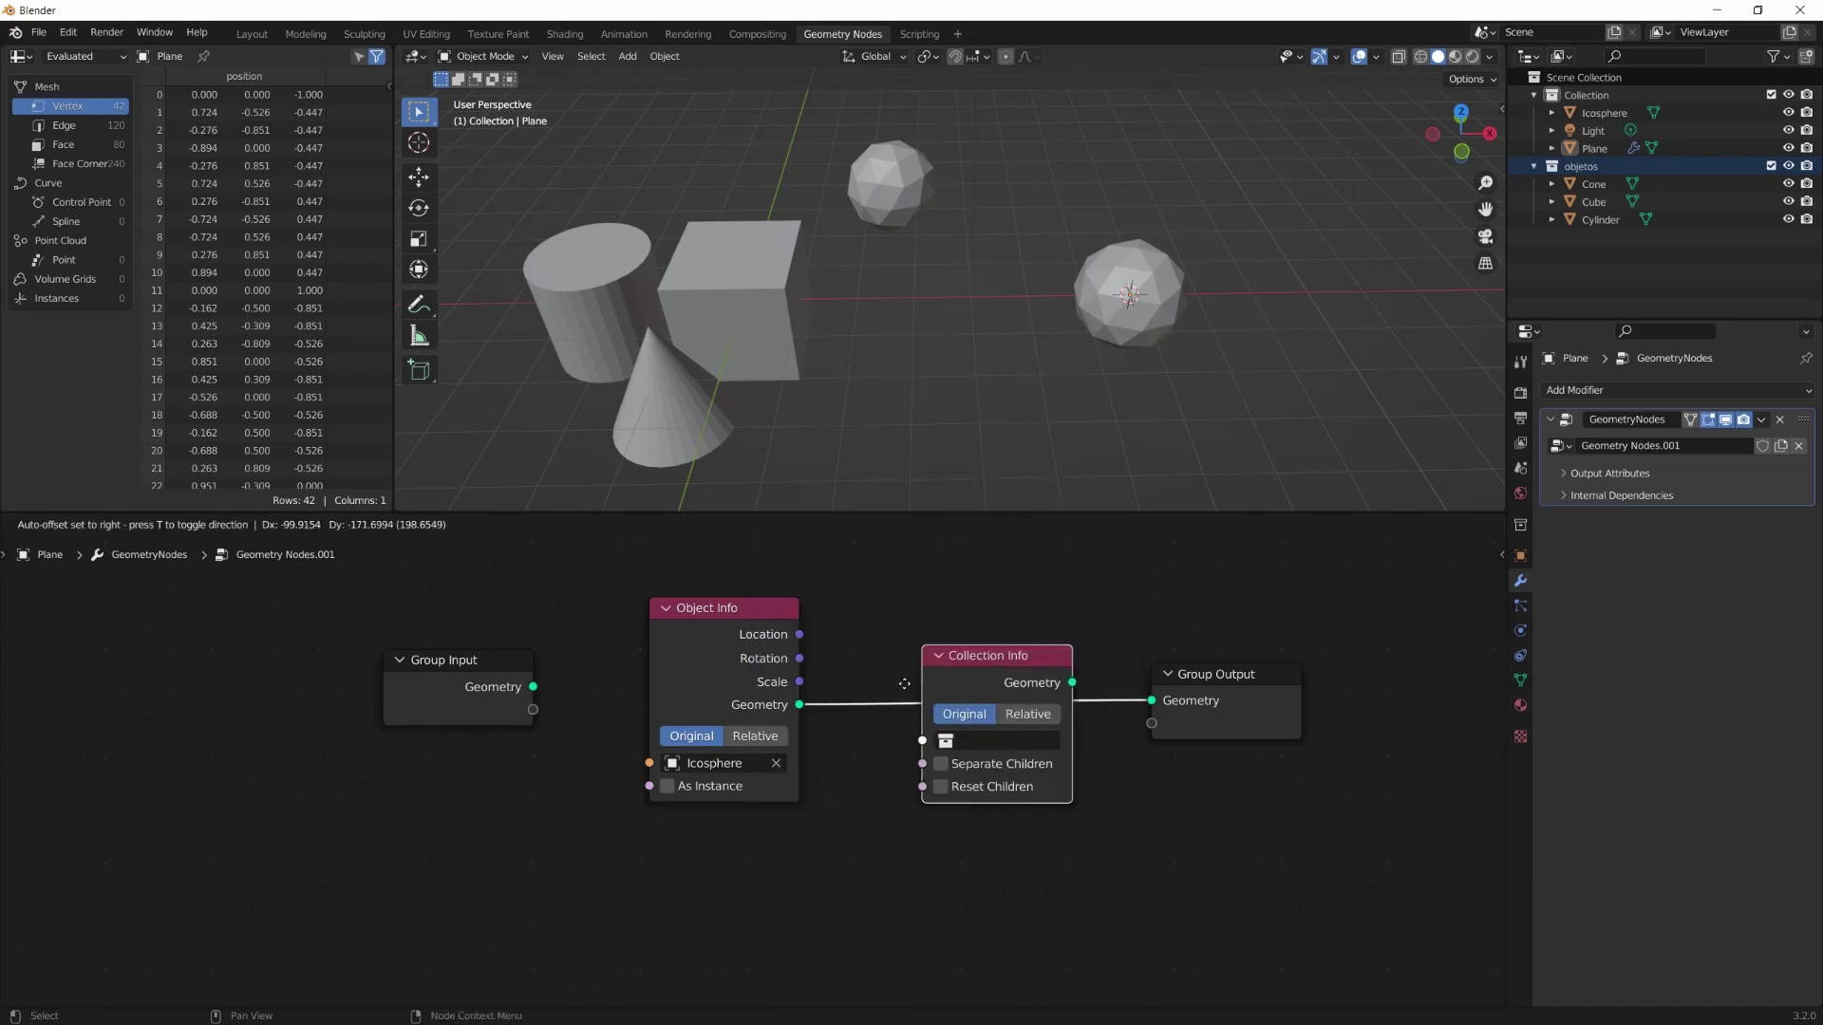
click(833, 741)
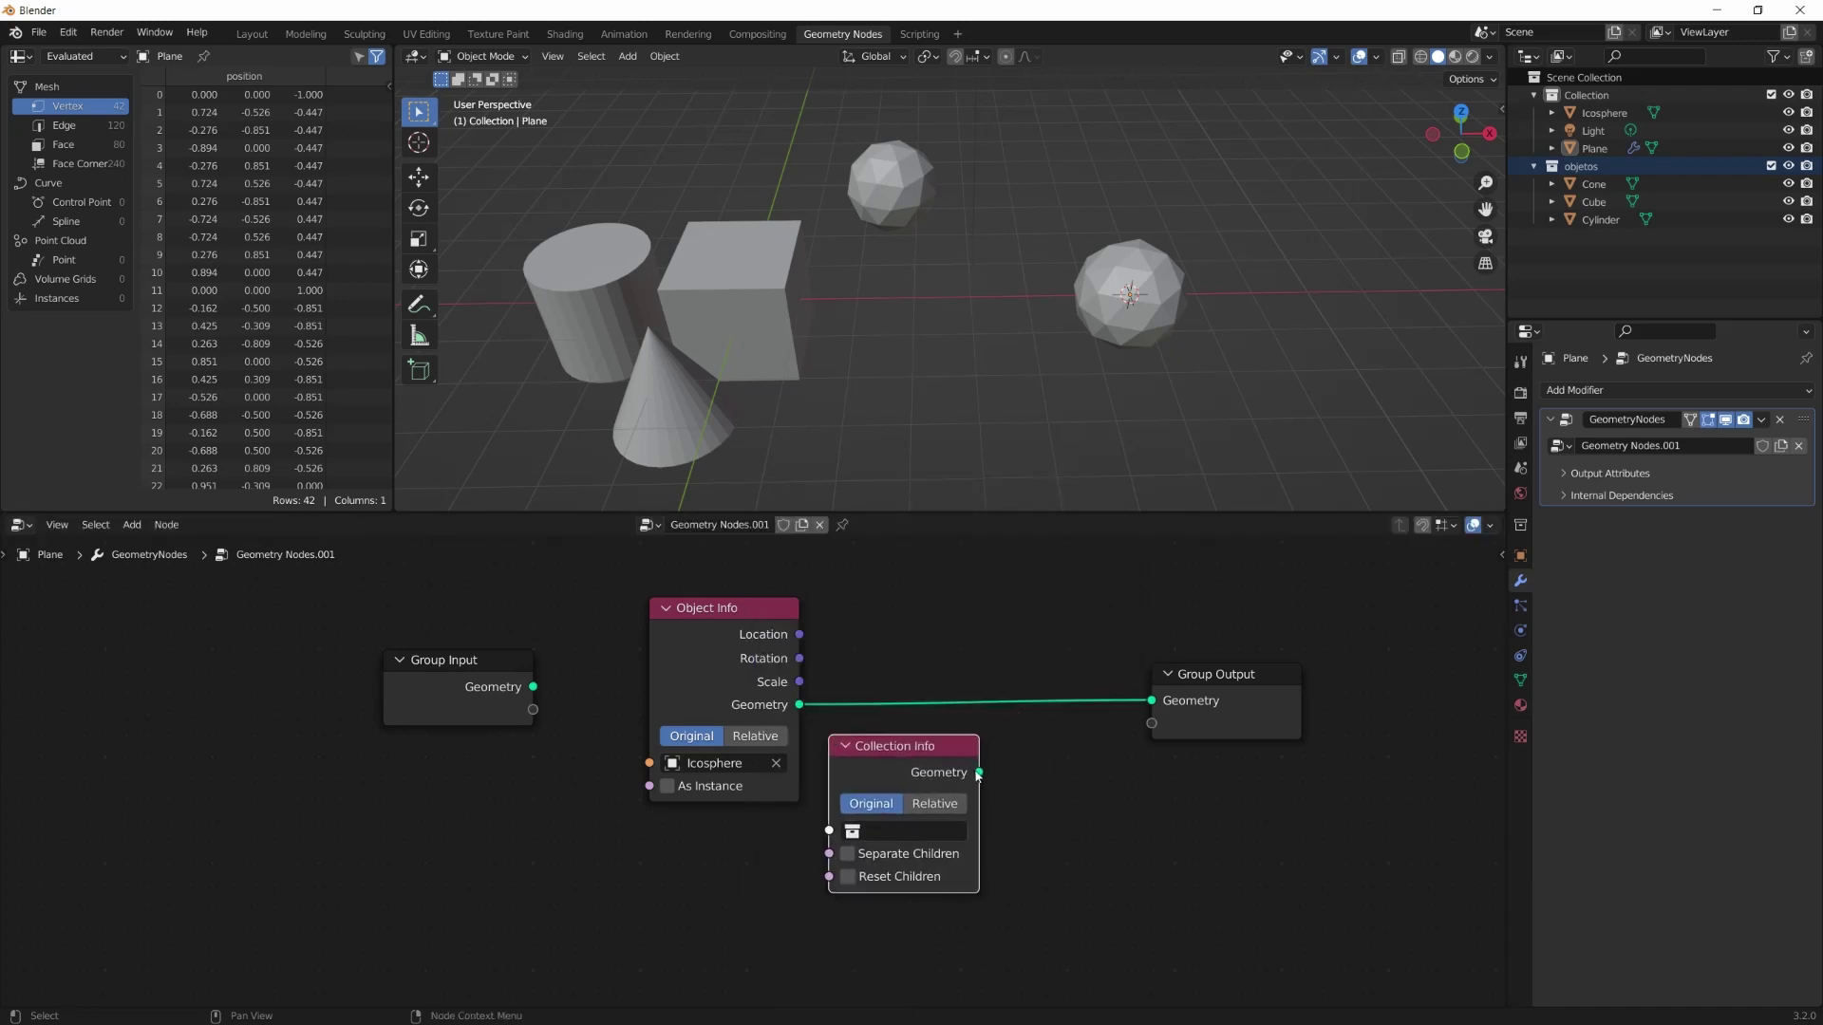
drag(978, 776, 1152, 701)
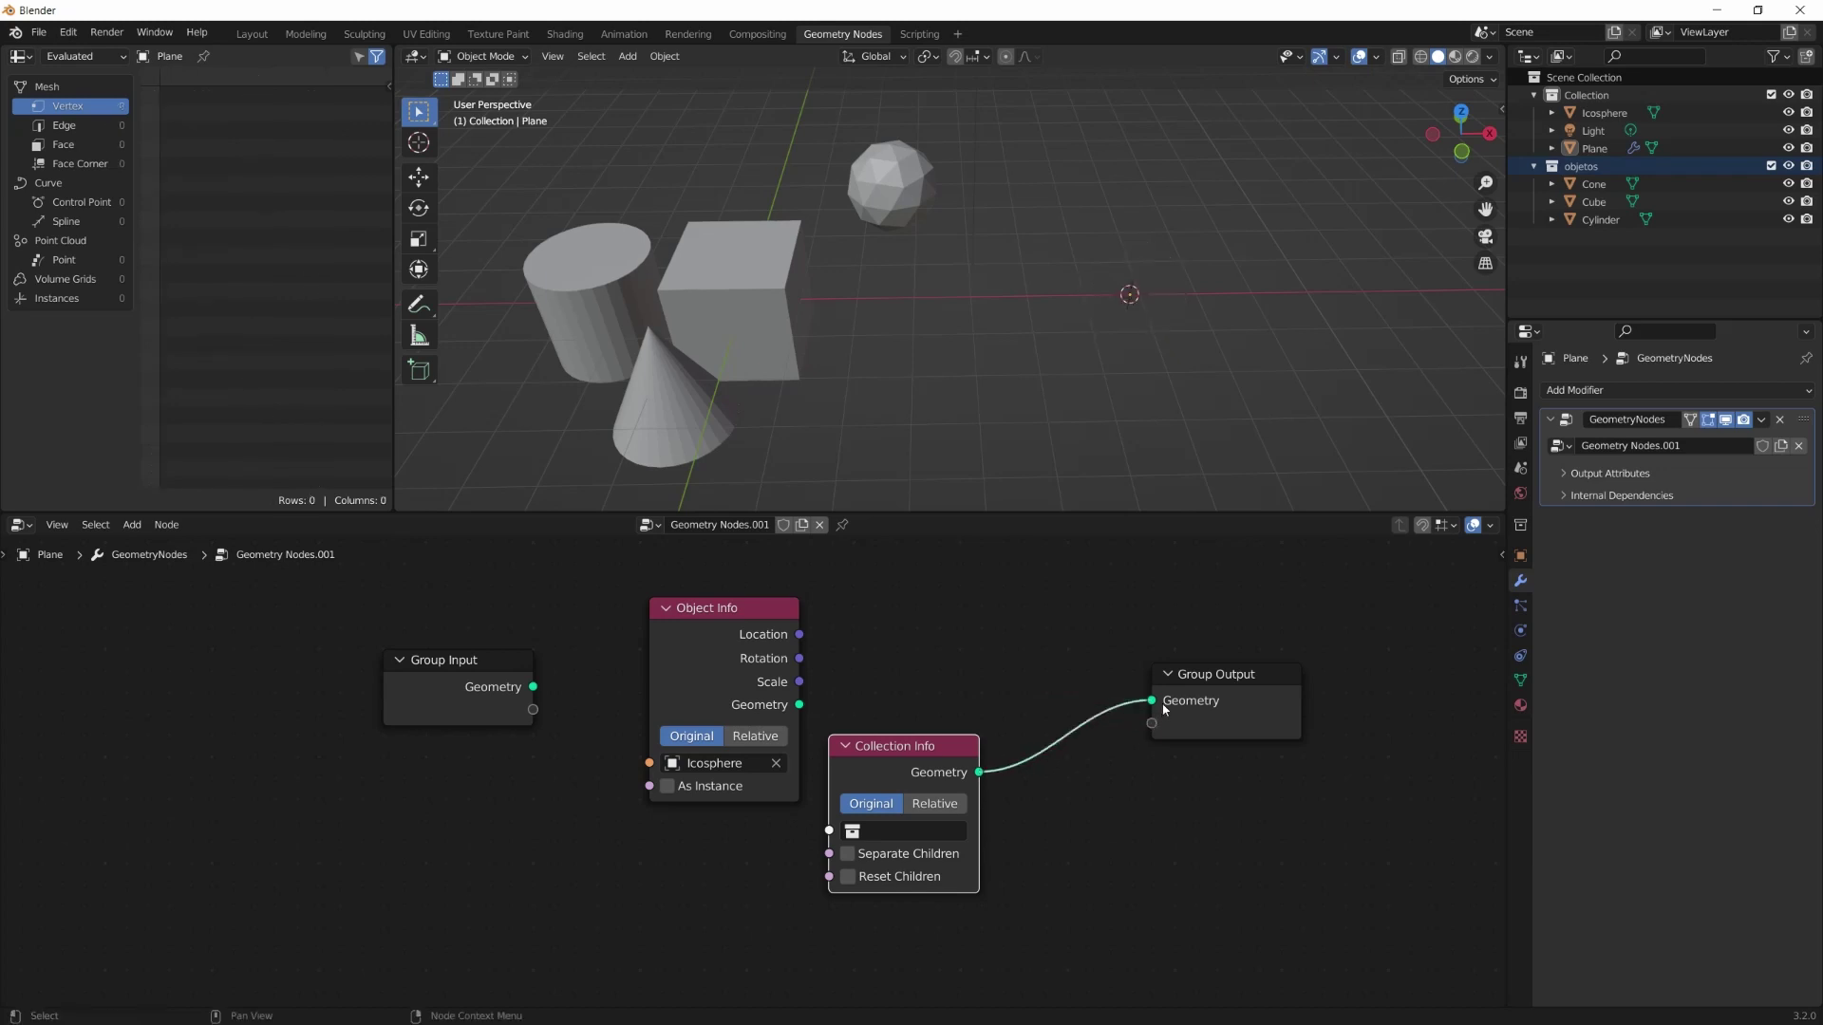
click(929, 834)
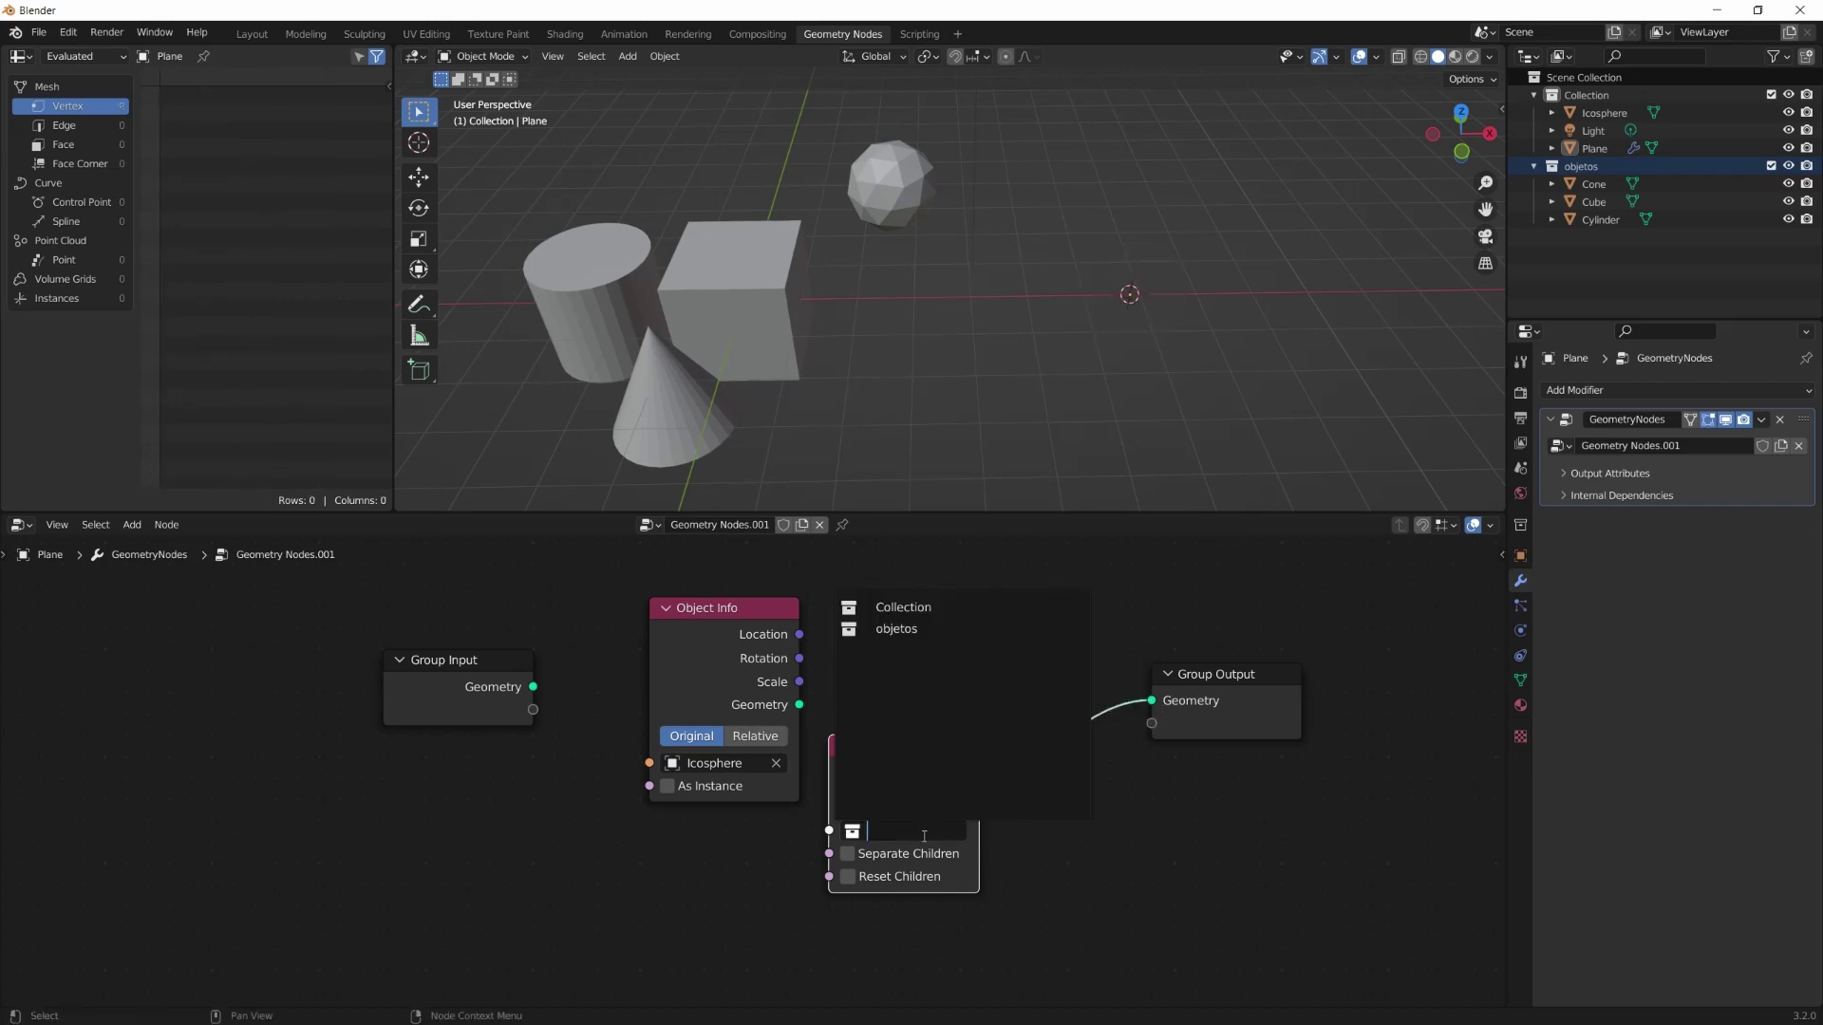
click(905, 630)
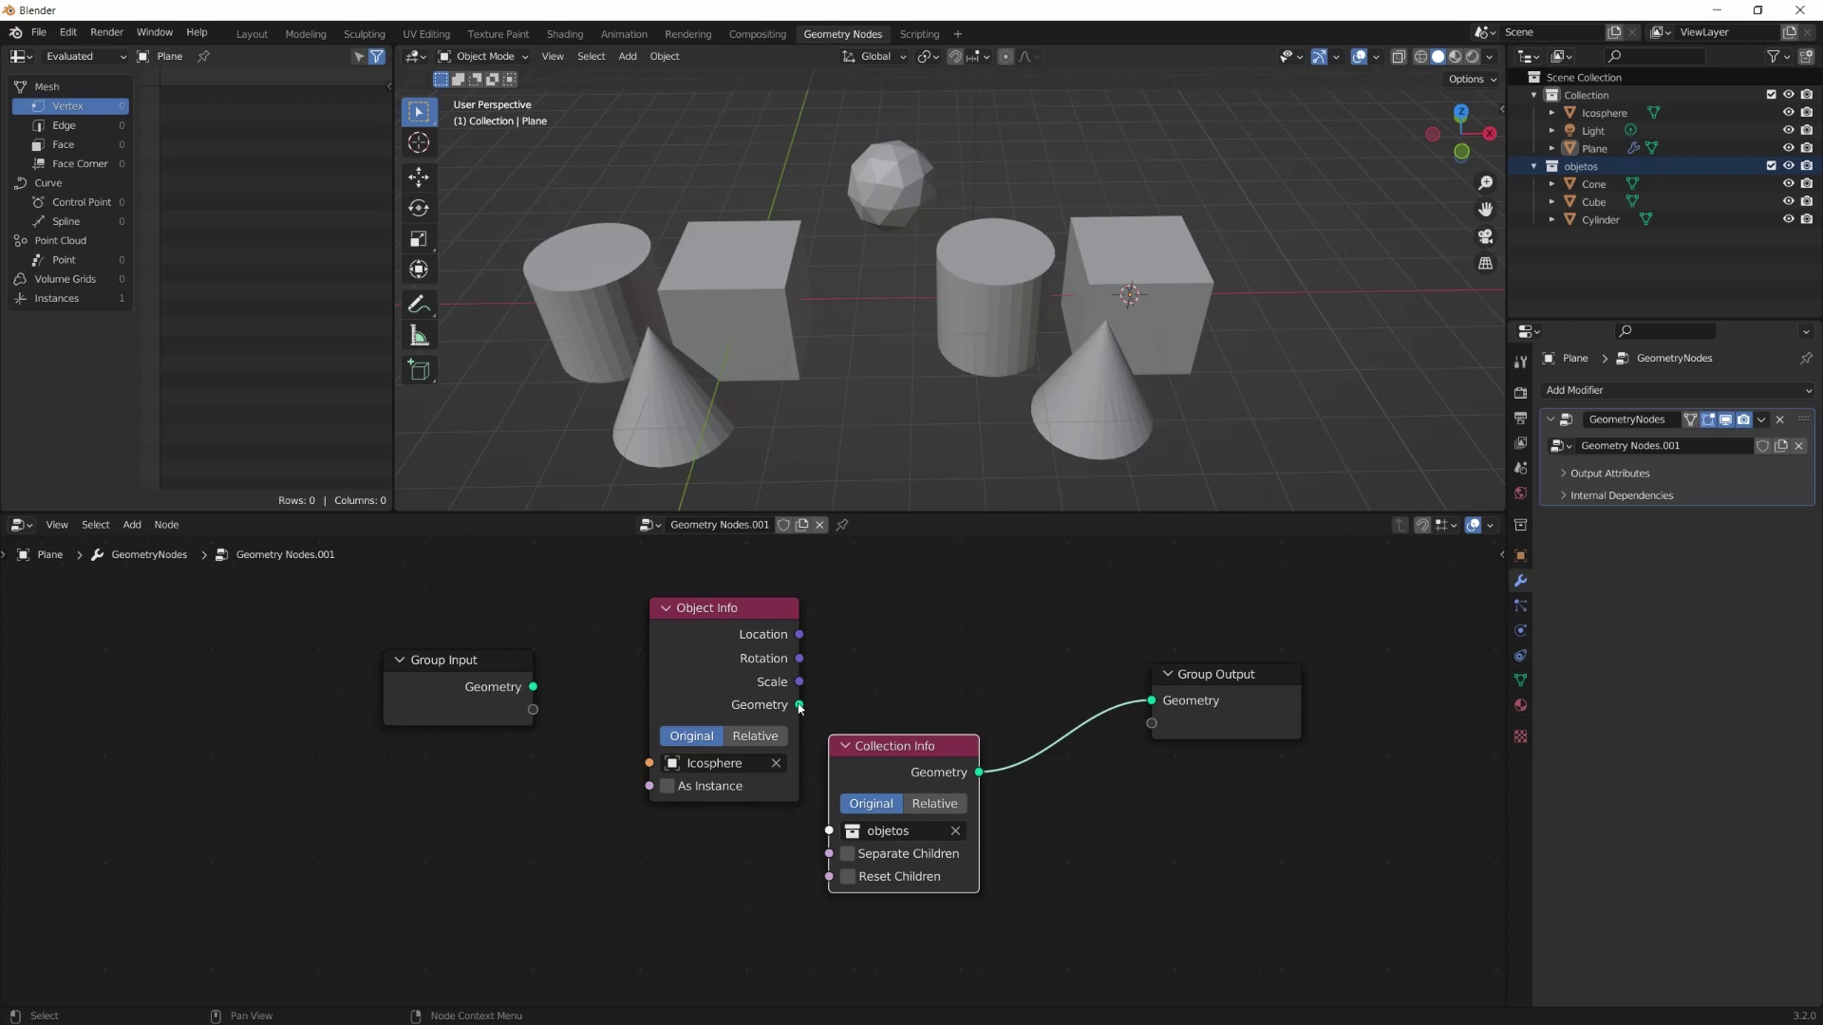
Reconnect Object Info's geometry to Group Output and try the Cube, the Icosphere and the Cone in turn as its object
drag(799, 705, 1150, 703)
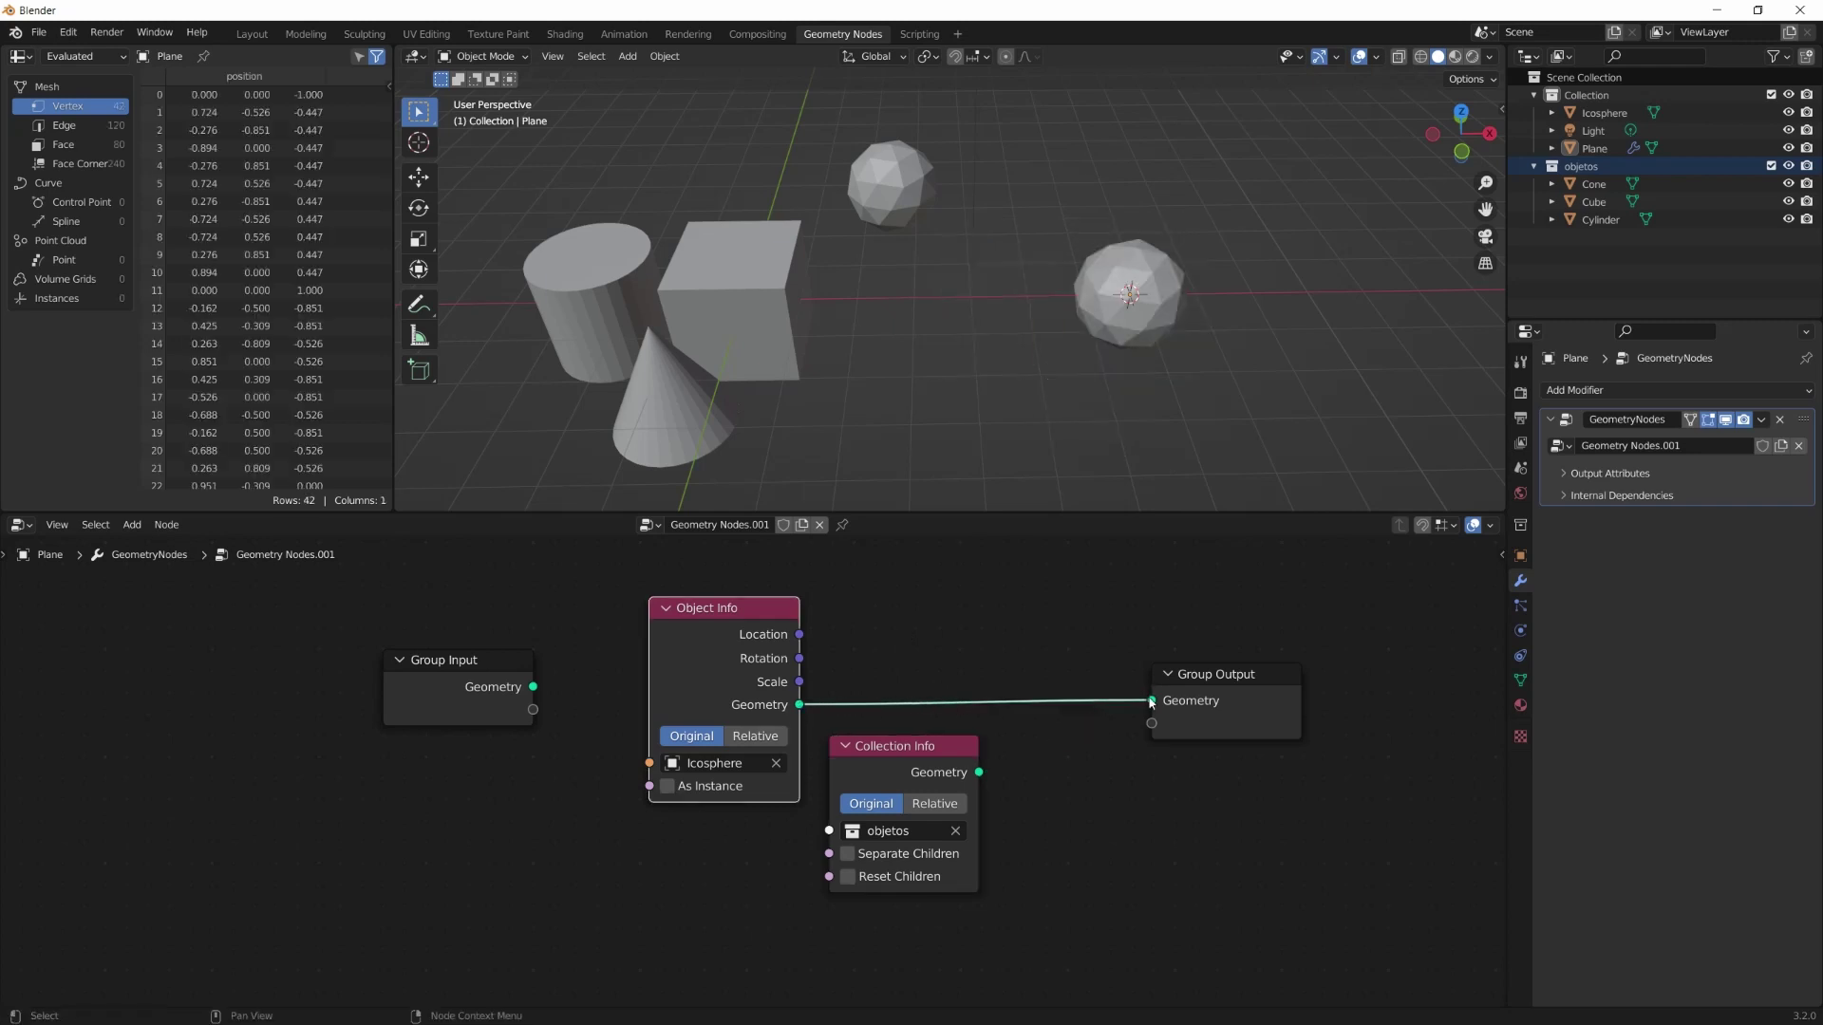
click(745, 764)
click(712, 822)
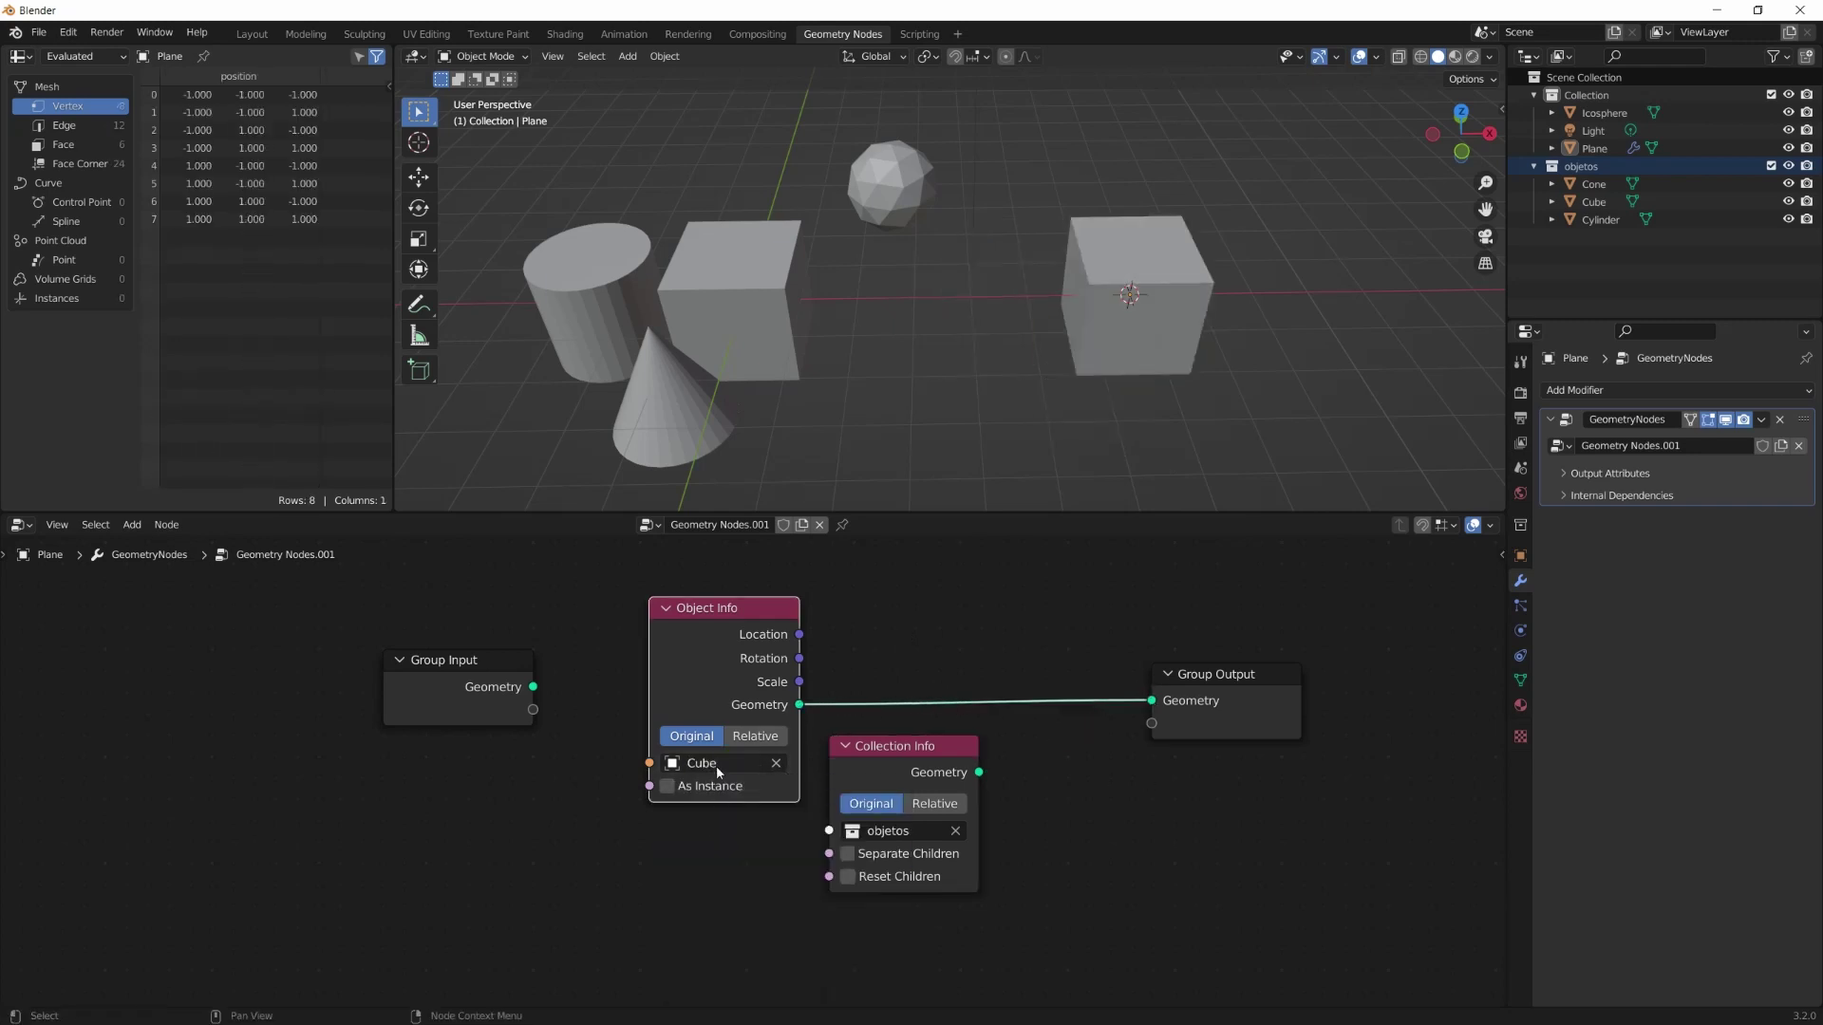
click(716, 765)
click(712, 858)
click(727, 765)
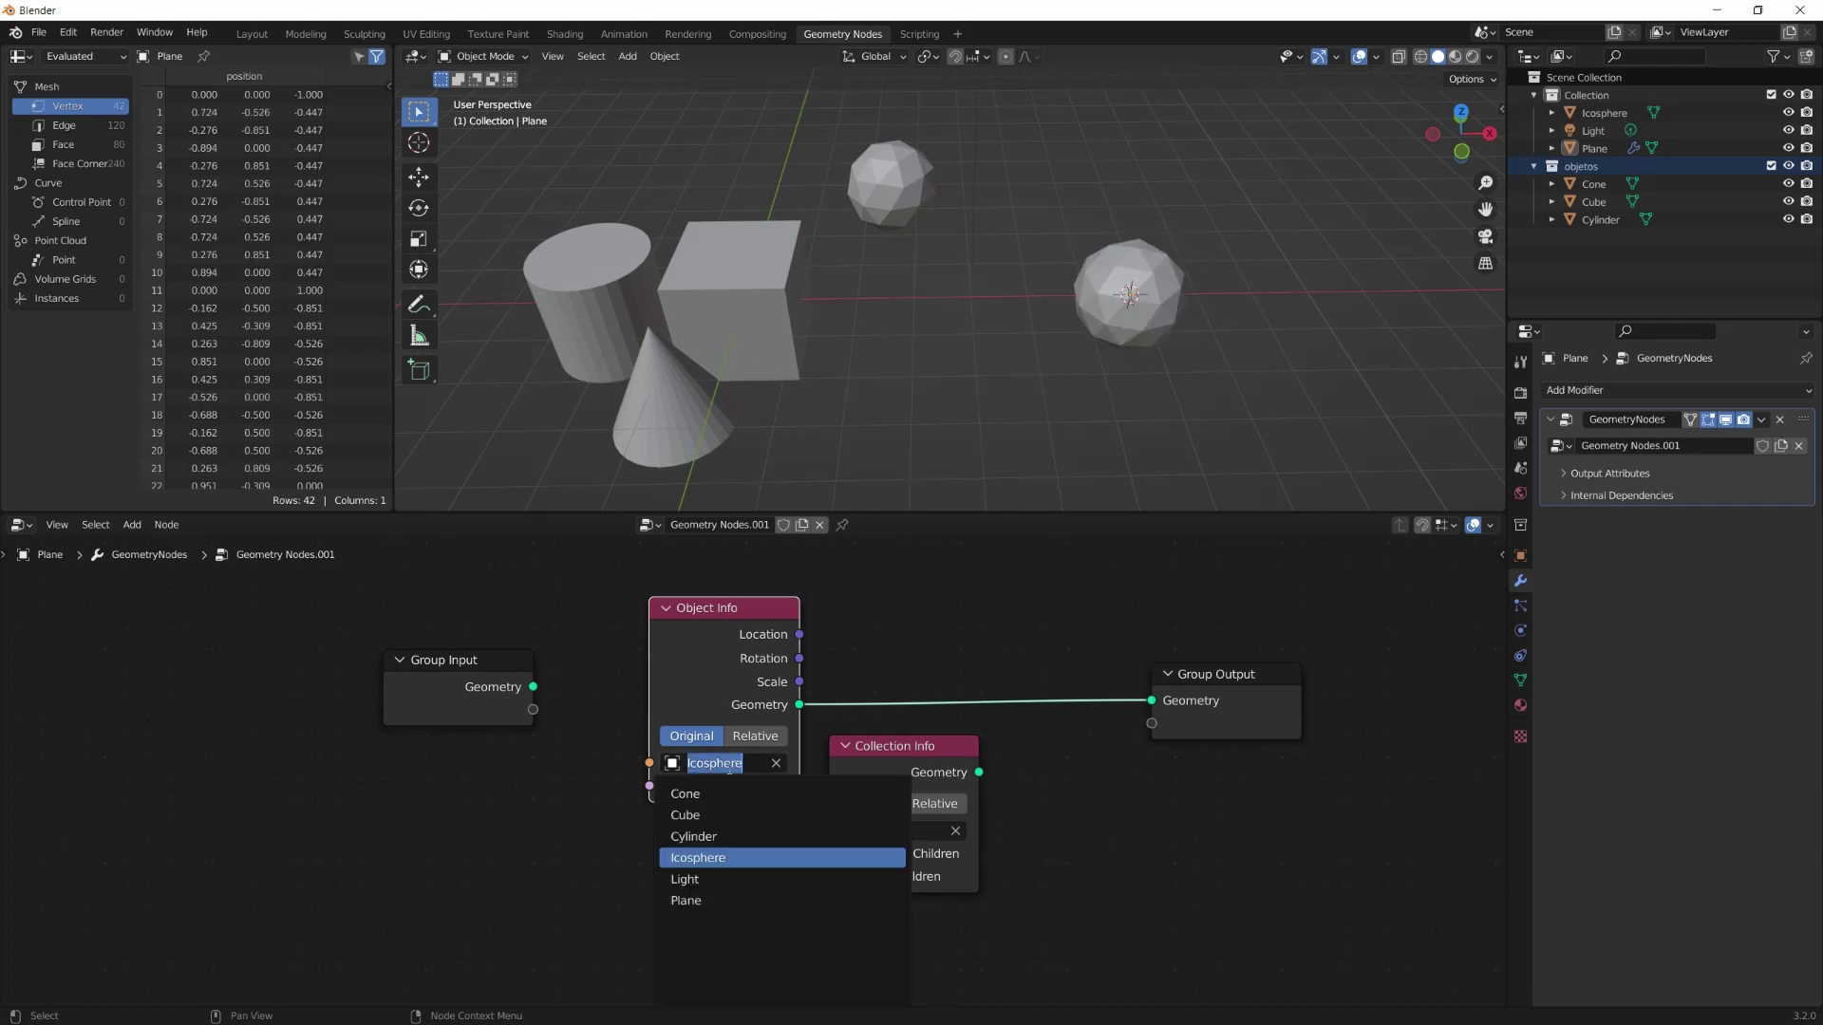
click(714, 795)
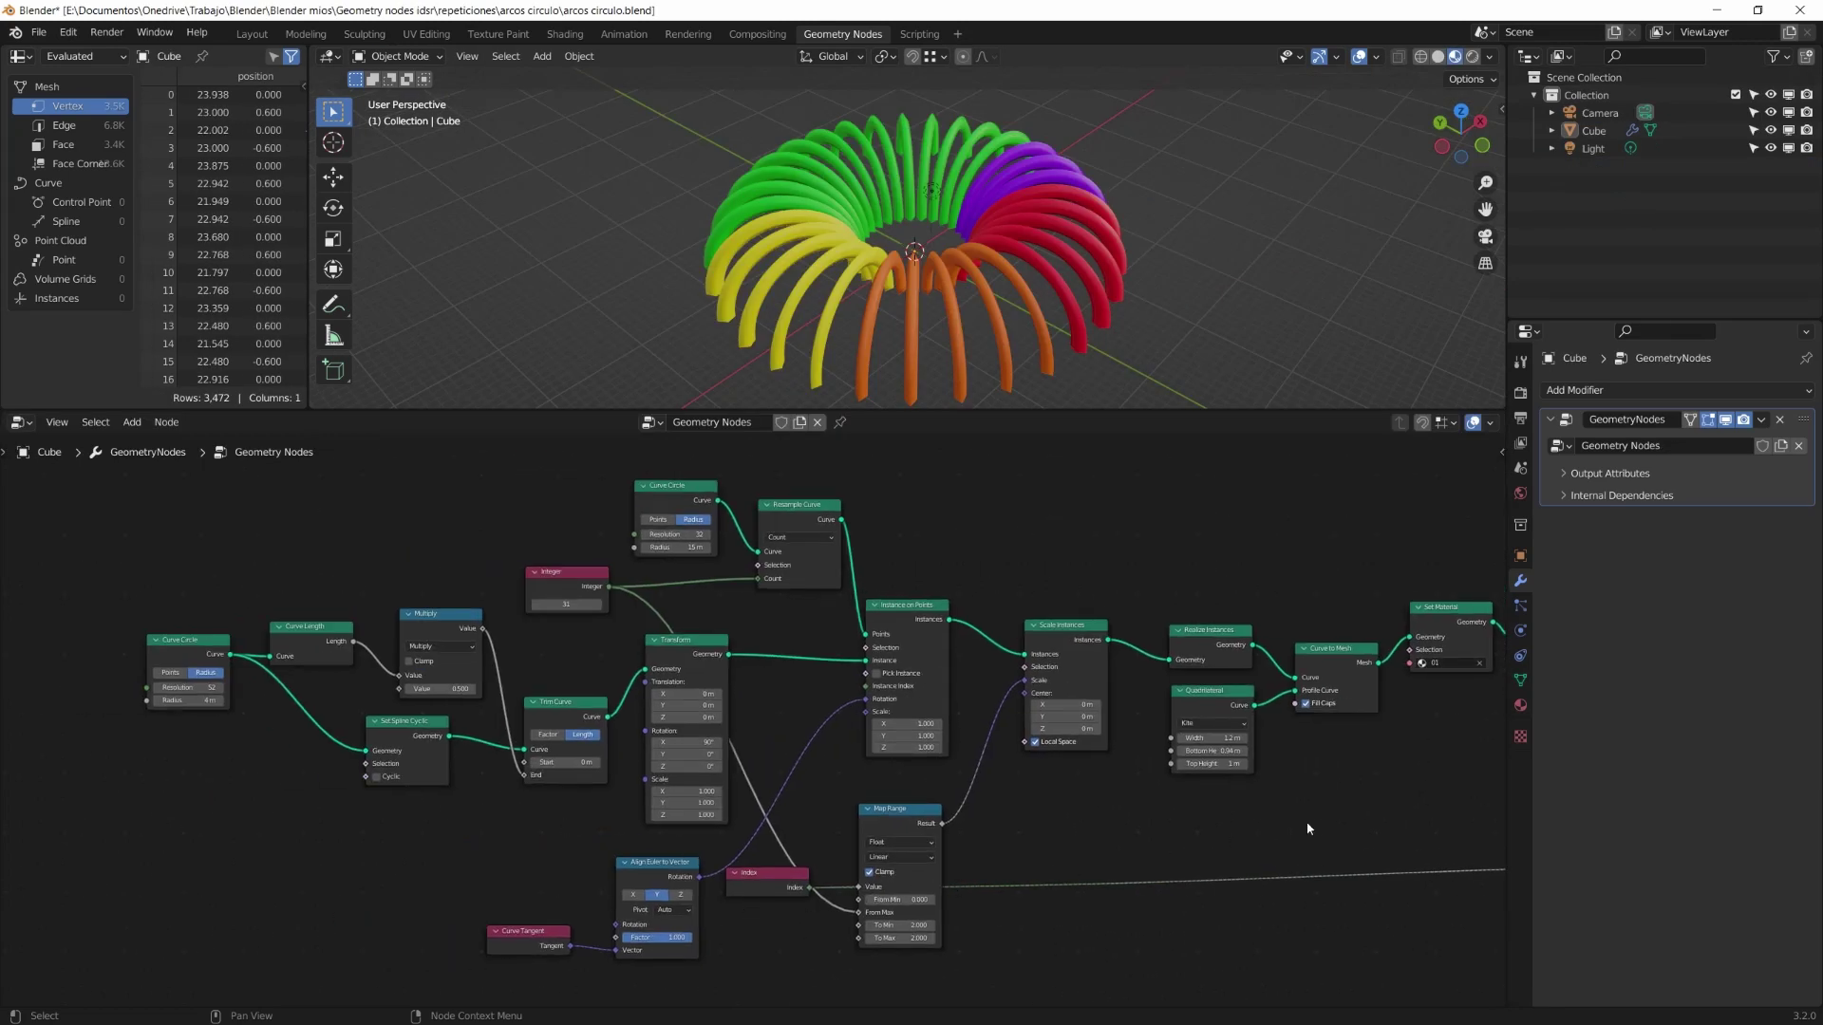
Look through the coloured arch ring's node tree, following the chain as far as Group Output
middle_drag(1308, 829, 497, 843)
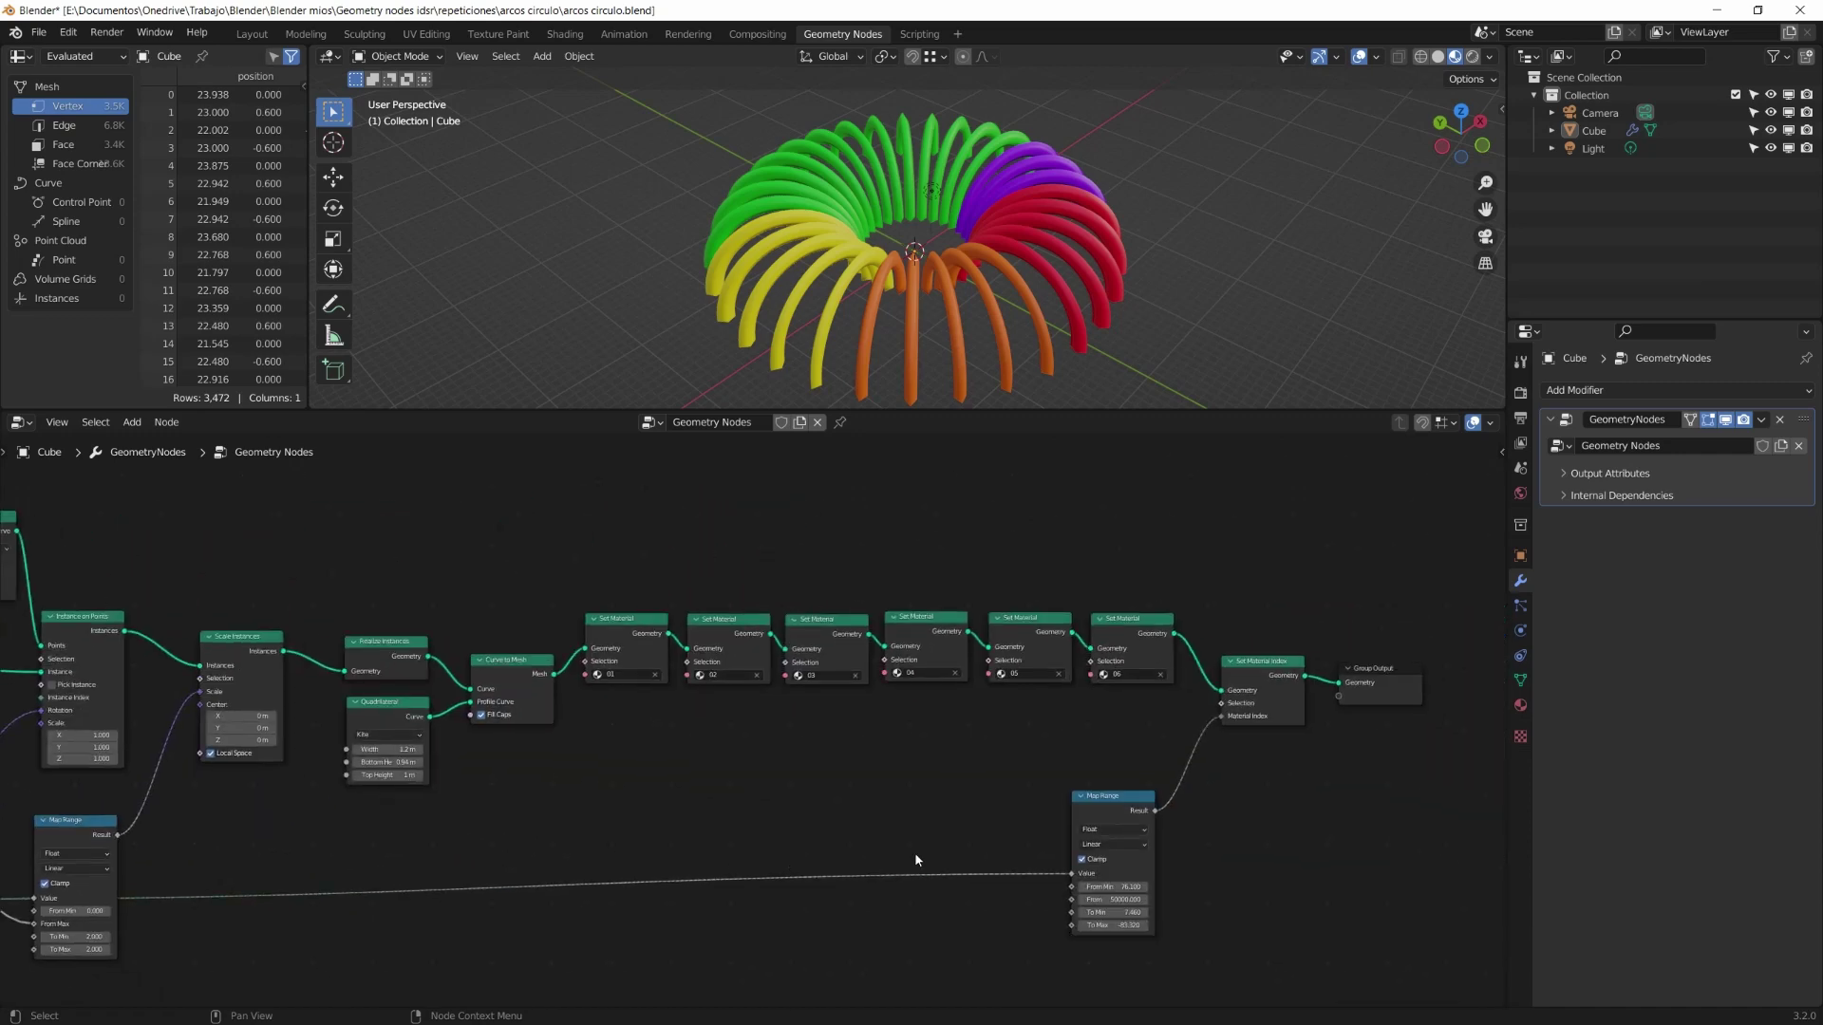
scroll(765, 851, down, 3)
middle_drag(651, 842, 859, 784)
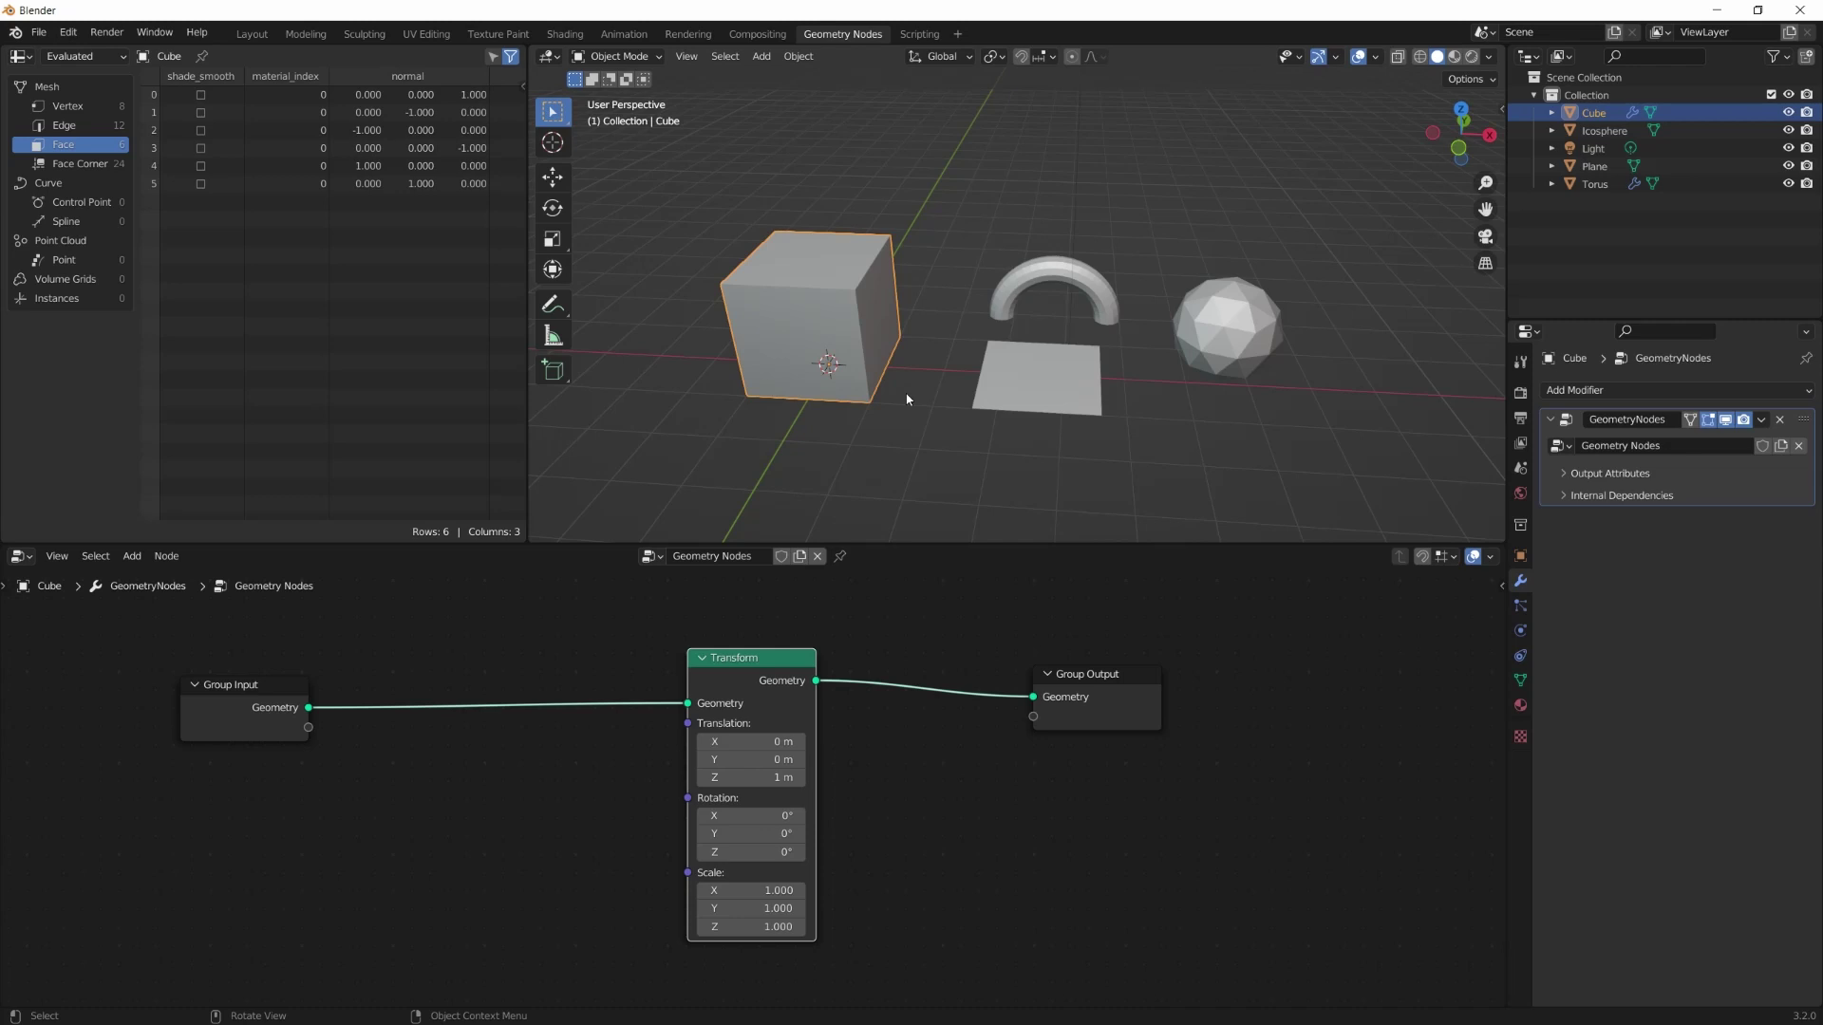
Select the plane, the icosphere and the cube in turn to compare their node trees and modifiers, ending on the cube
click(1014, 367)
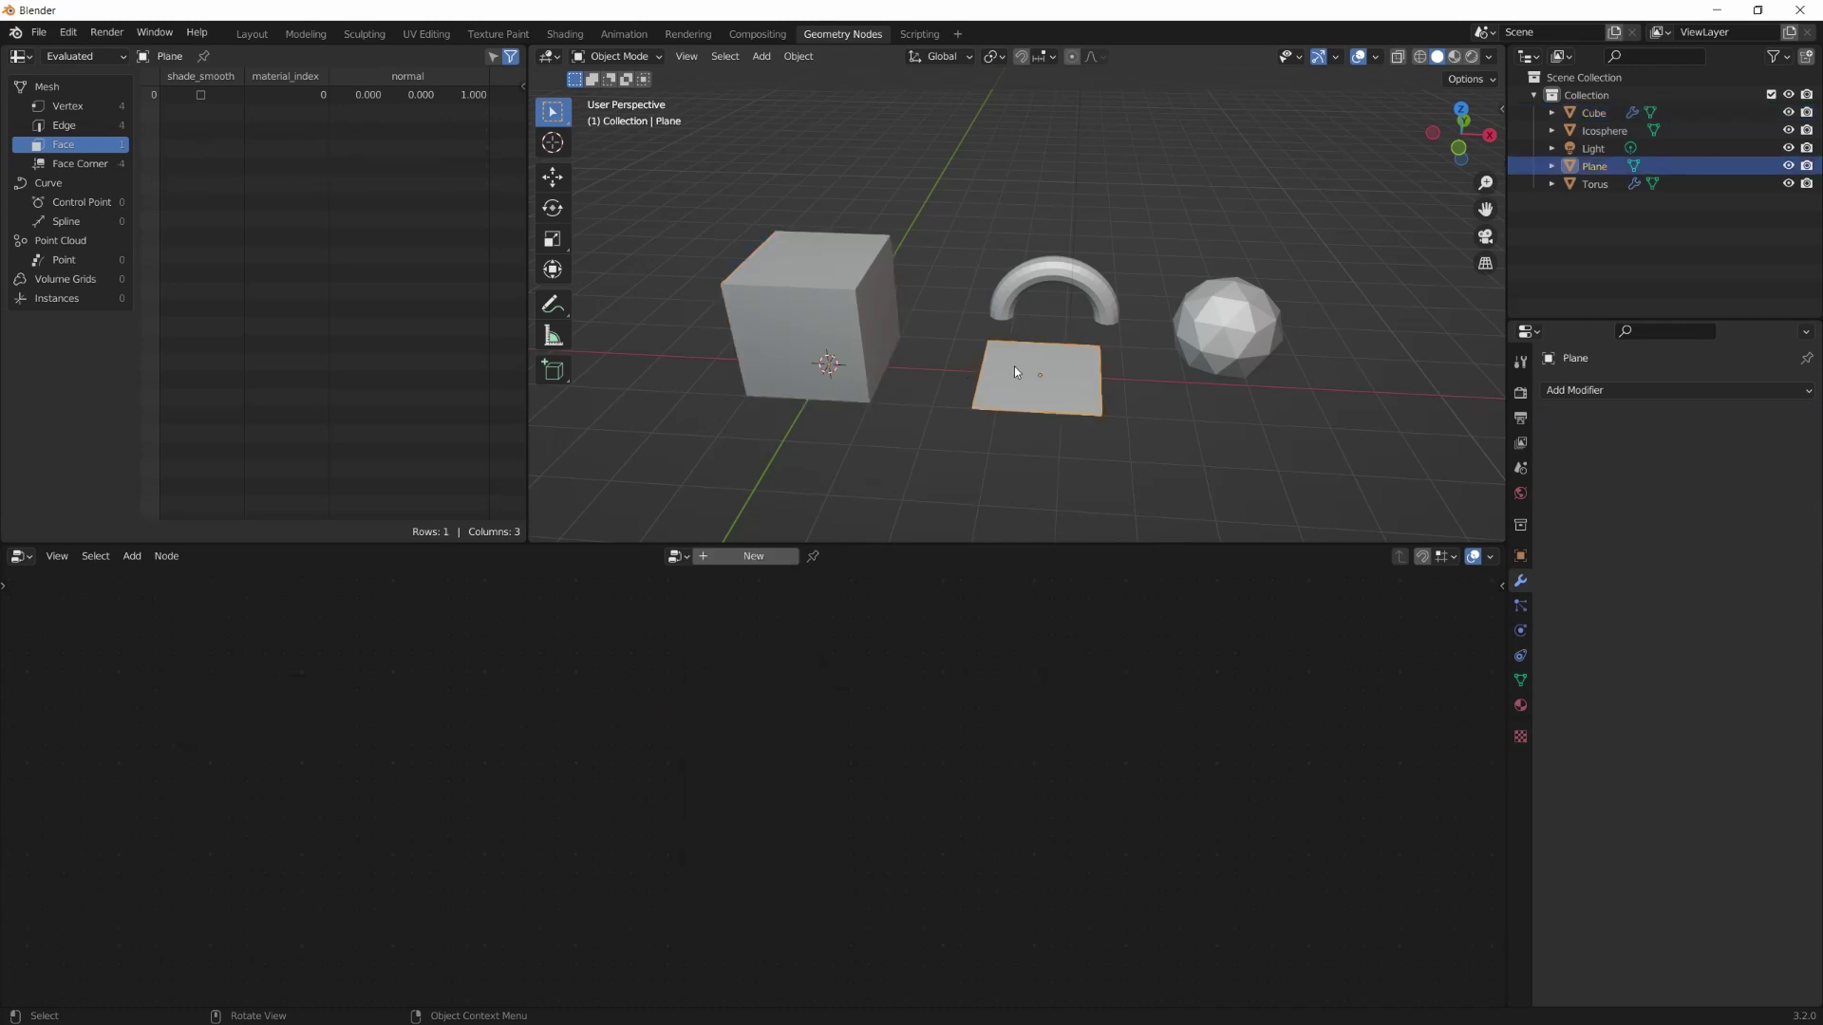
click(1212, 329)
click(1014, 380)
click(852, 328)
click(1060, 377)
click(1192, 337)
click(1040, 379)
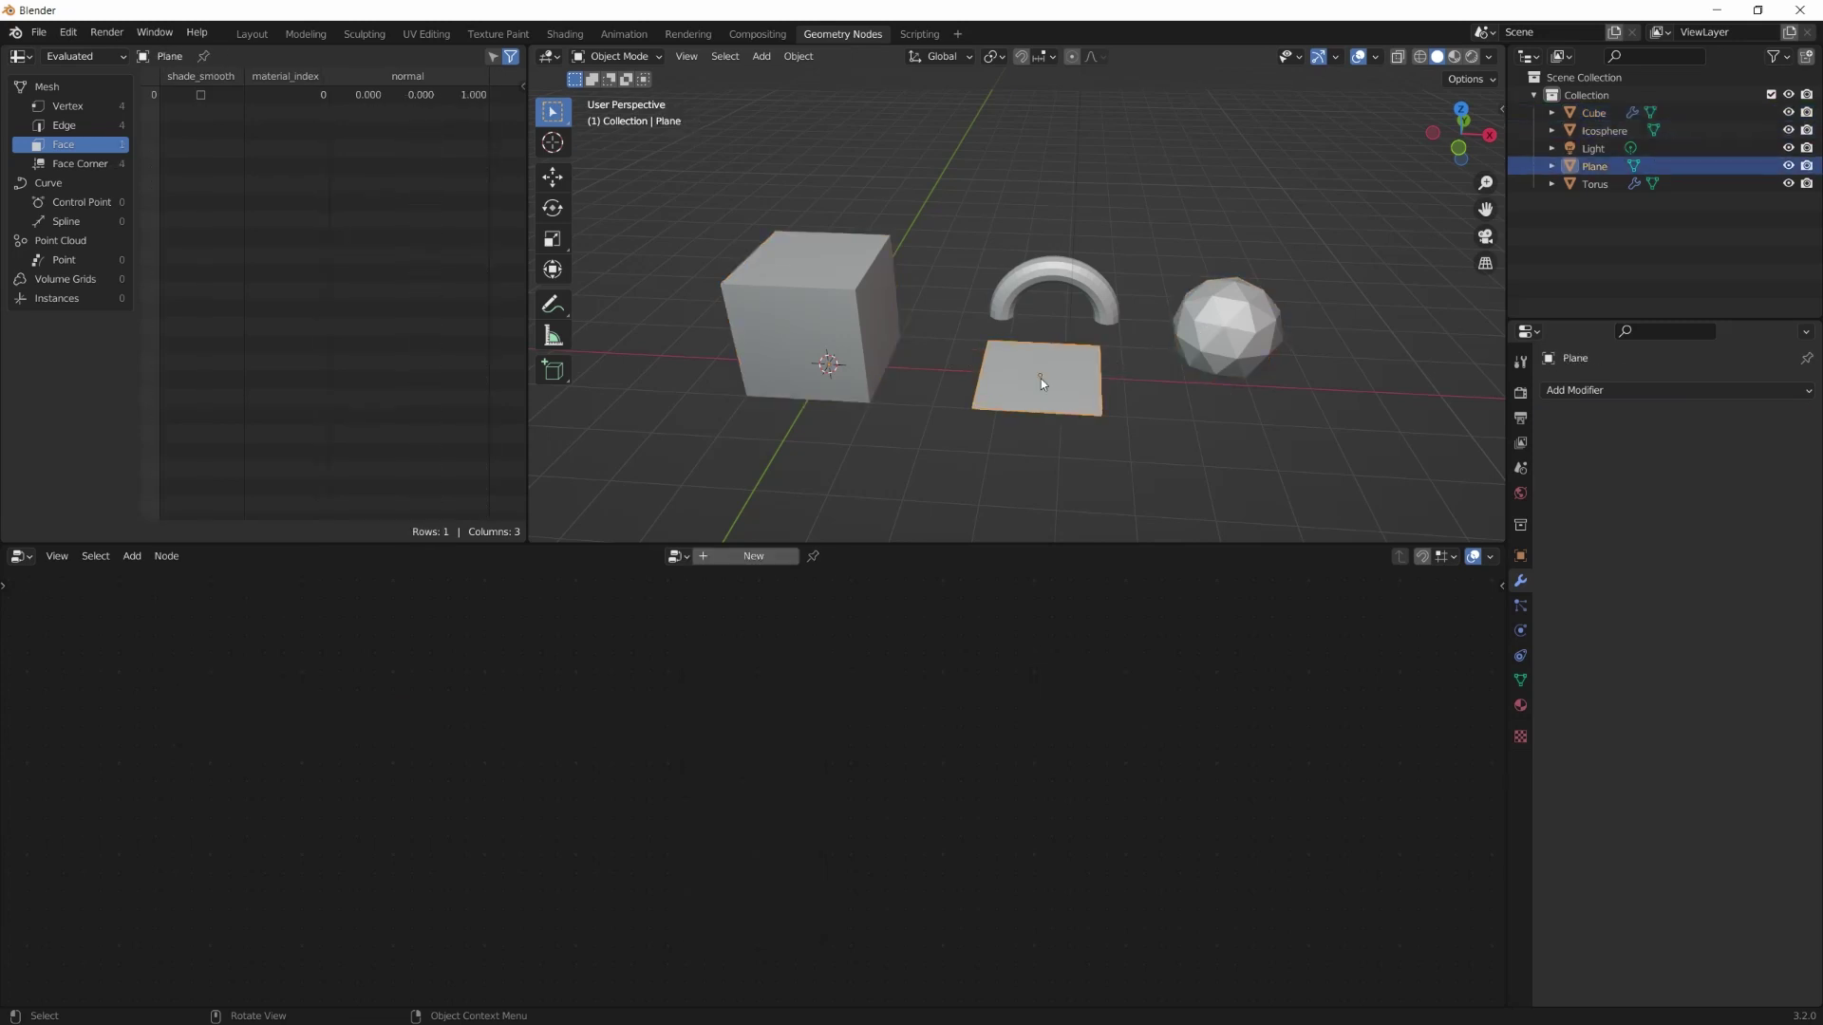
click(862, 305)
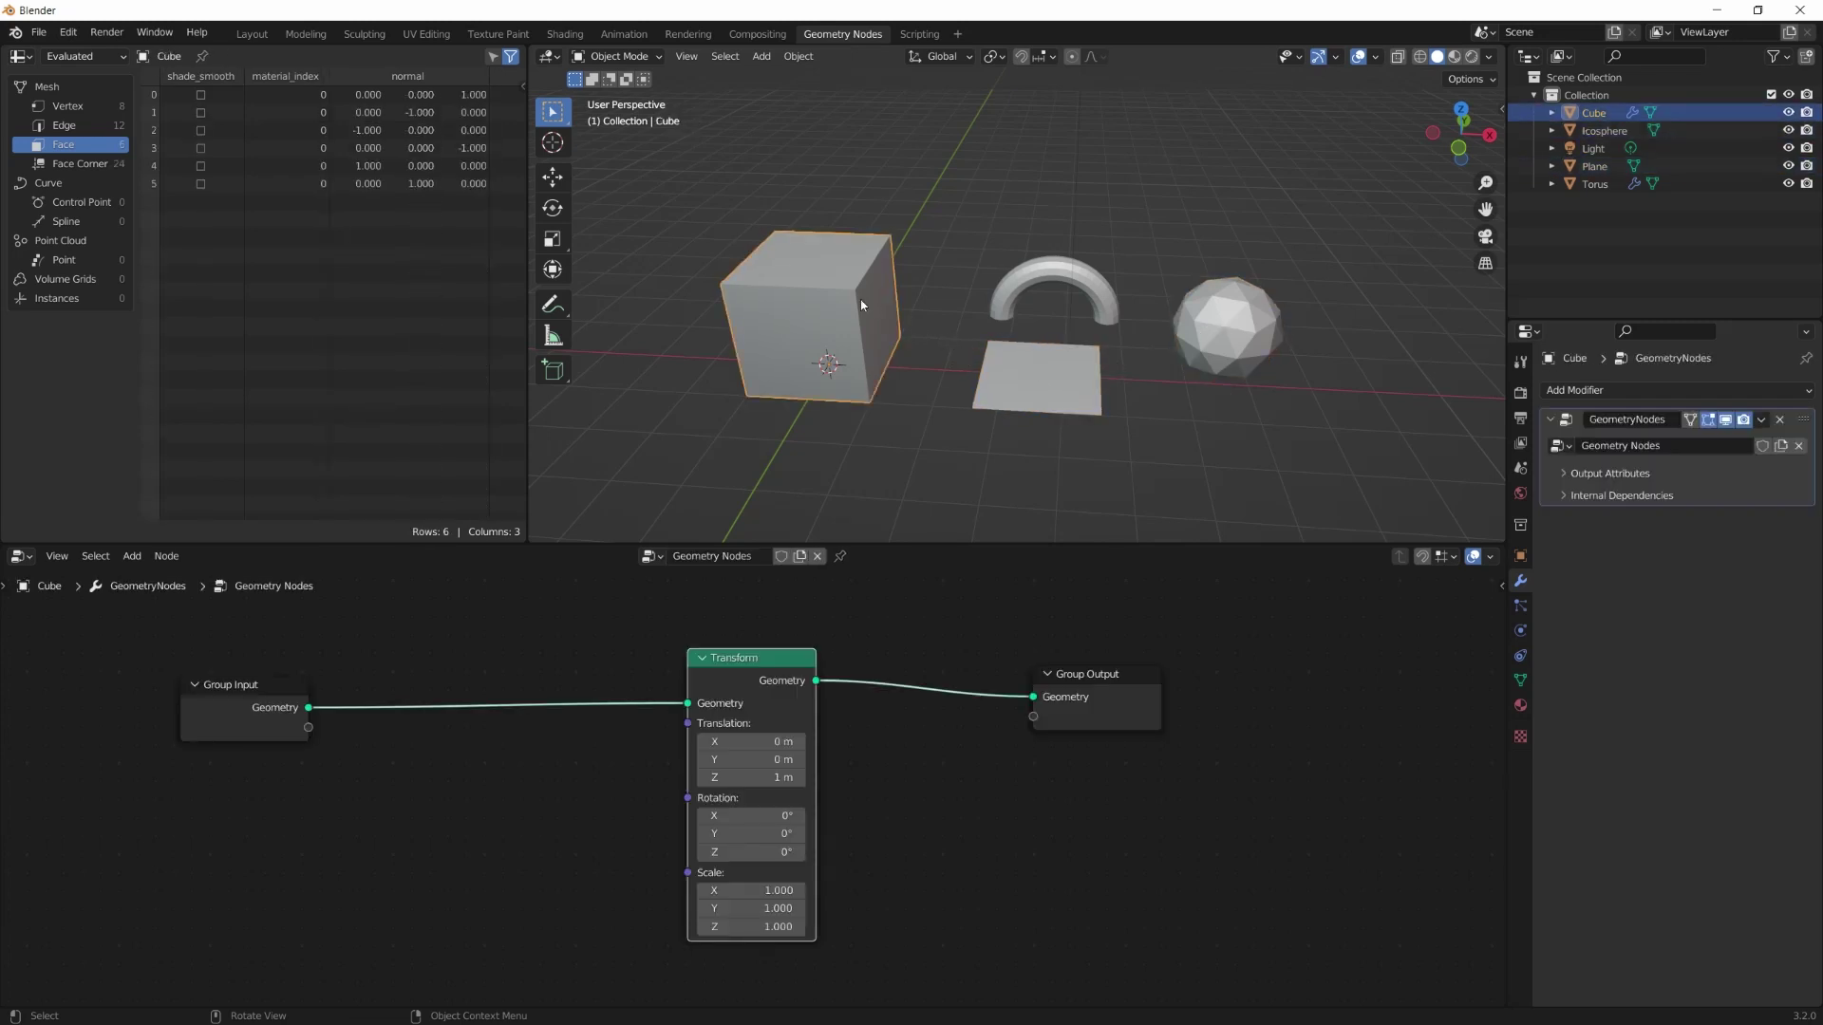
Add an Array modifier to the cube with a count of 4 and a relative X offset factor of 1.400
click(1571, 390)
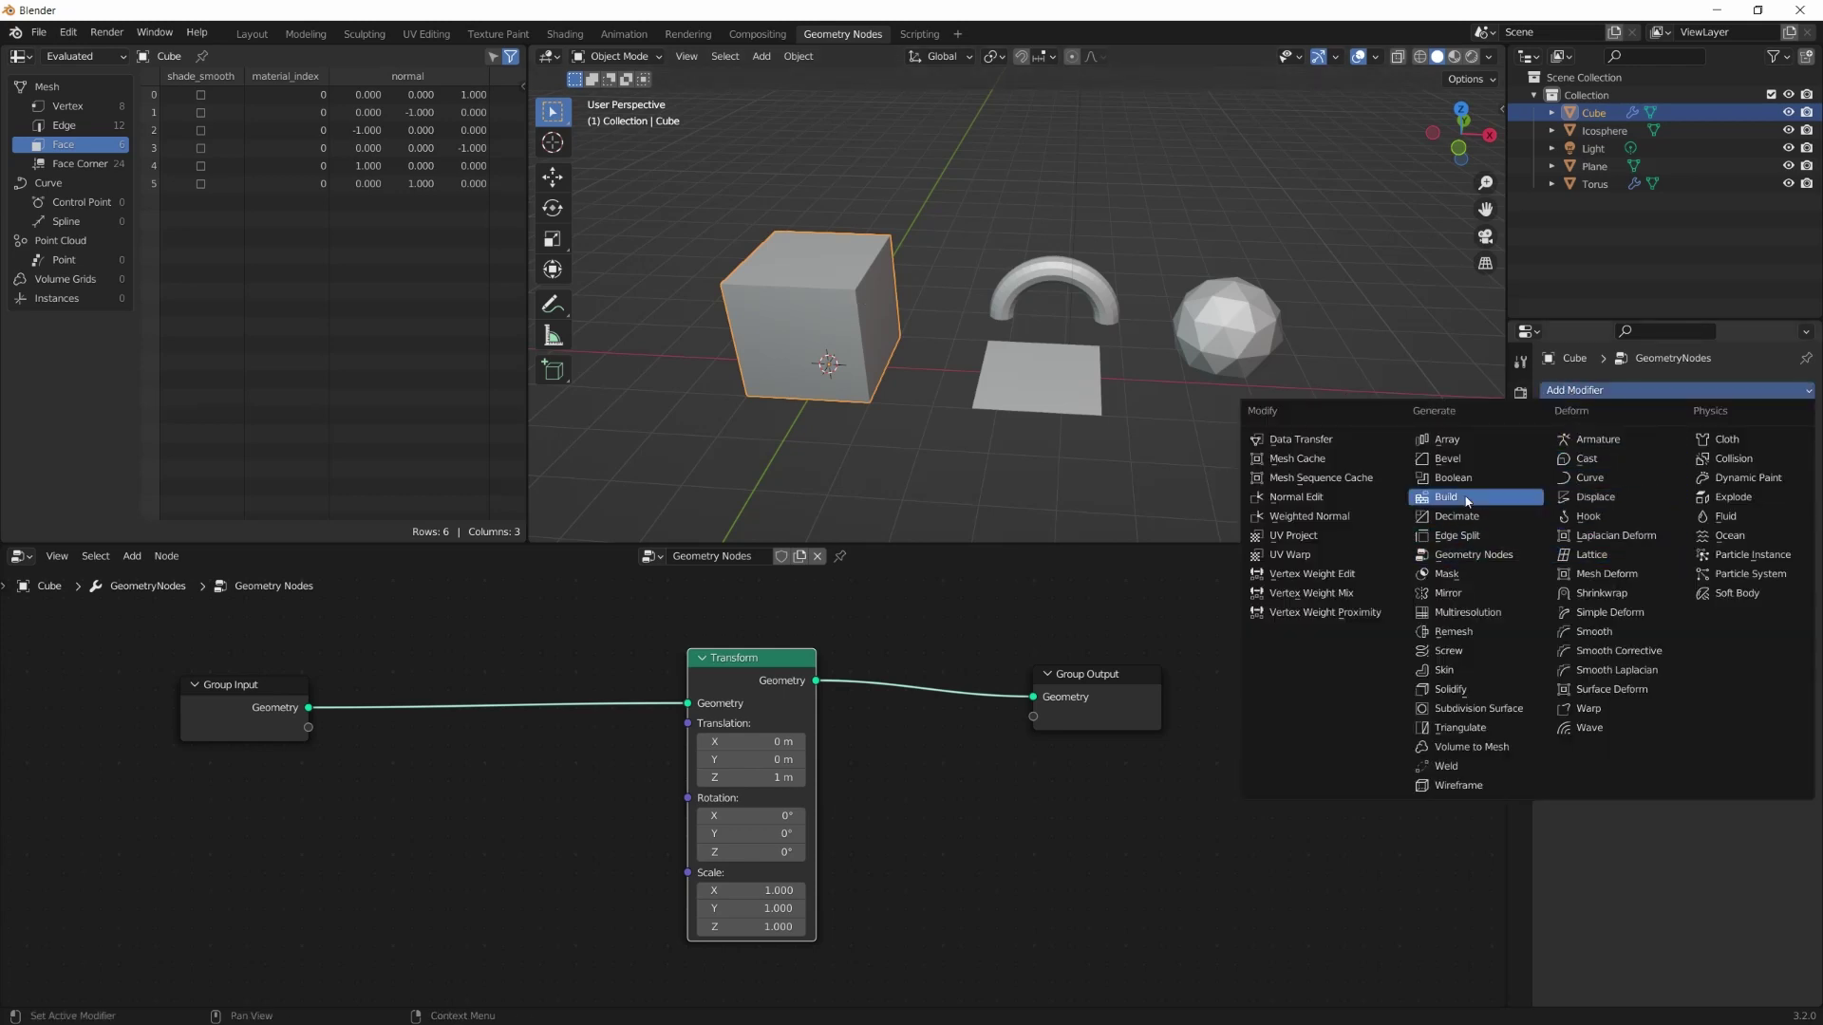
click(1428, 441)
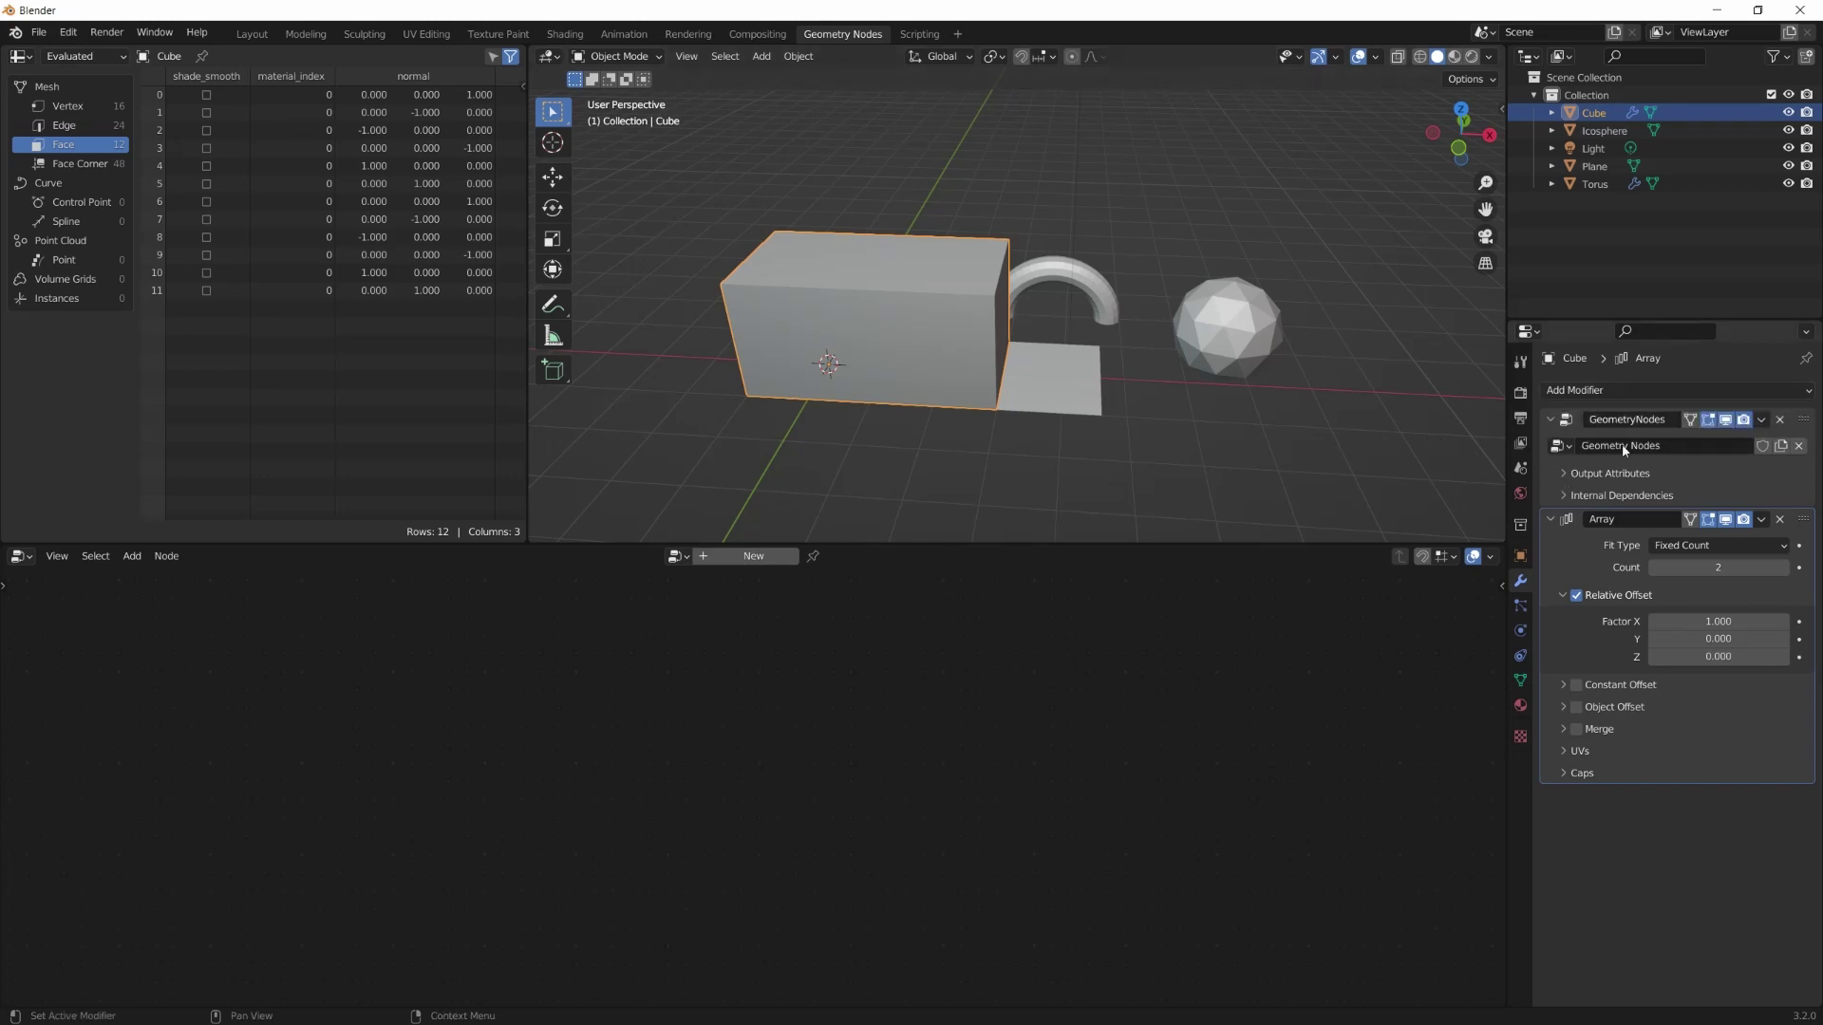
click(1785, 568)
click(1784, 568)
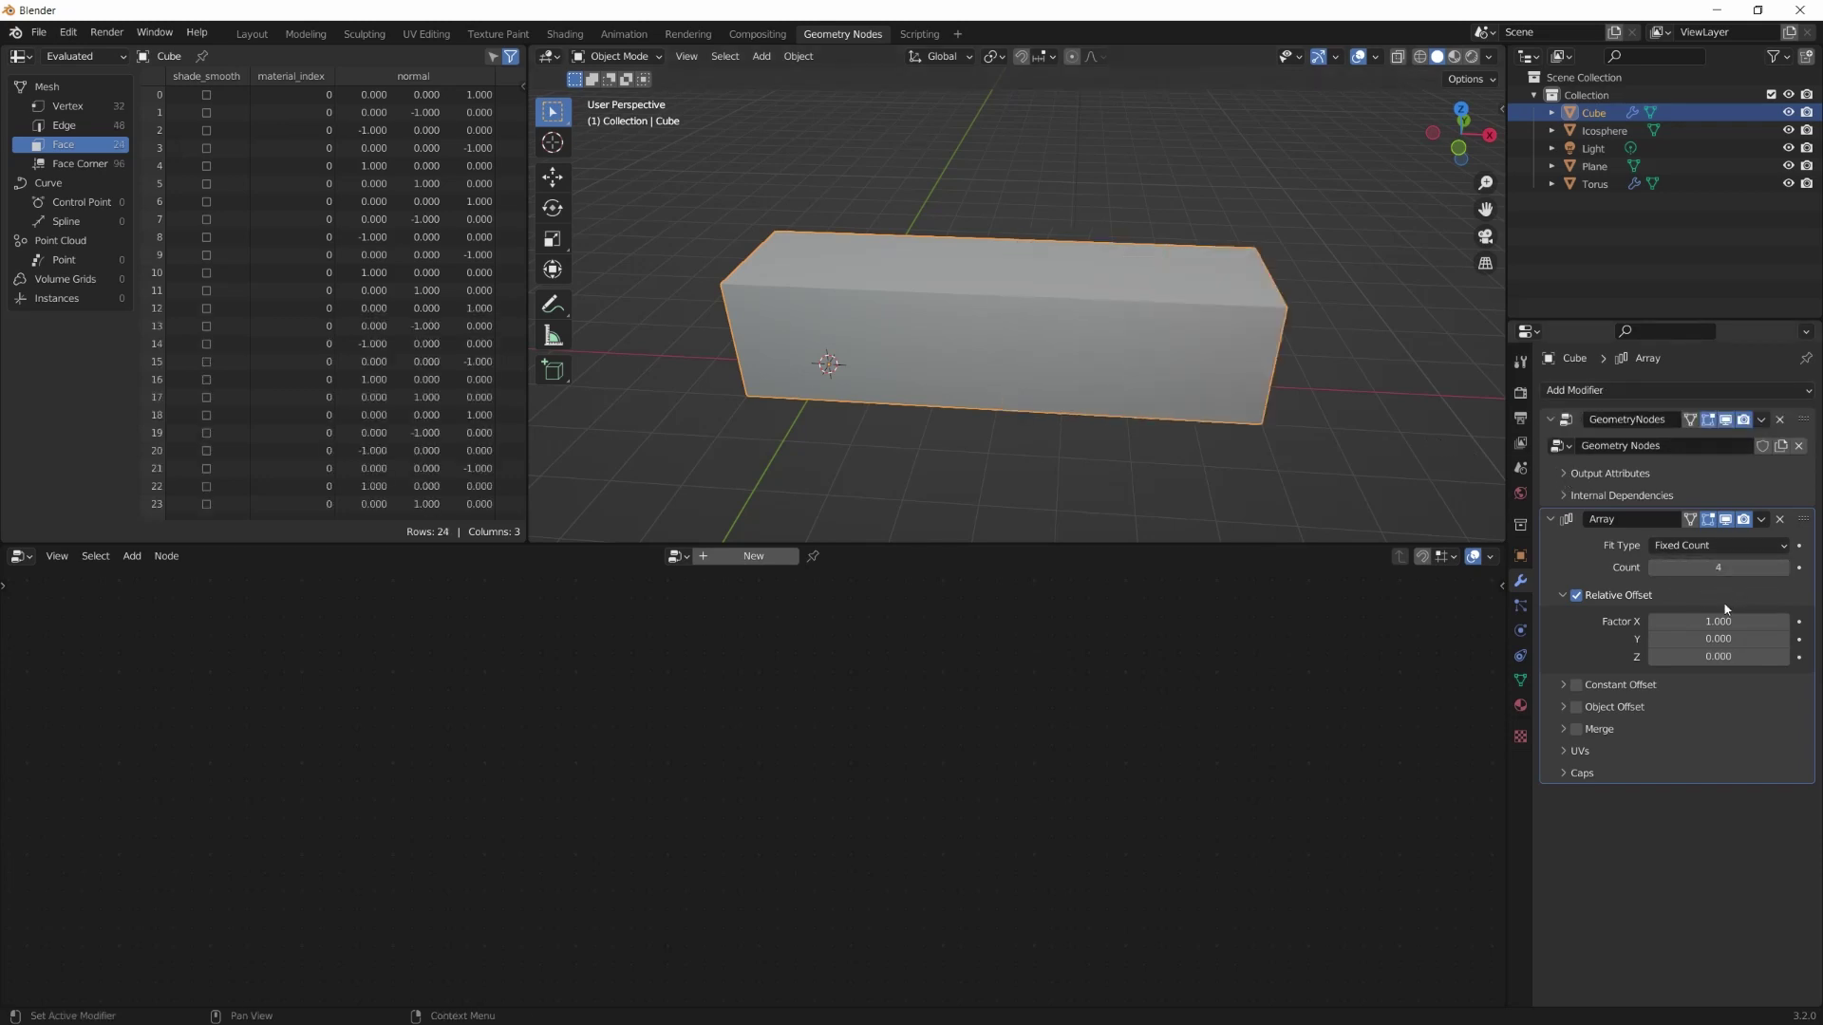
drag(1709, 621, 1747, 621)
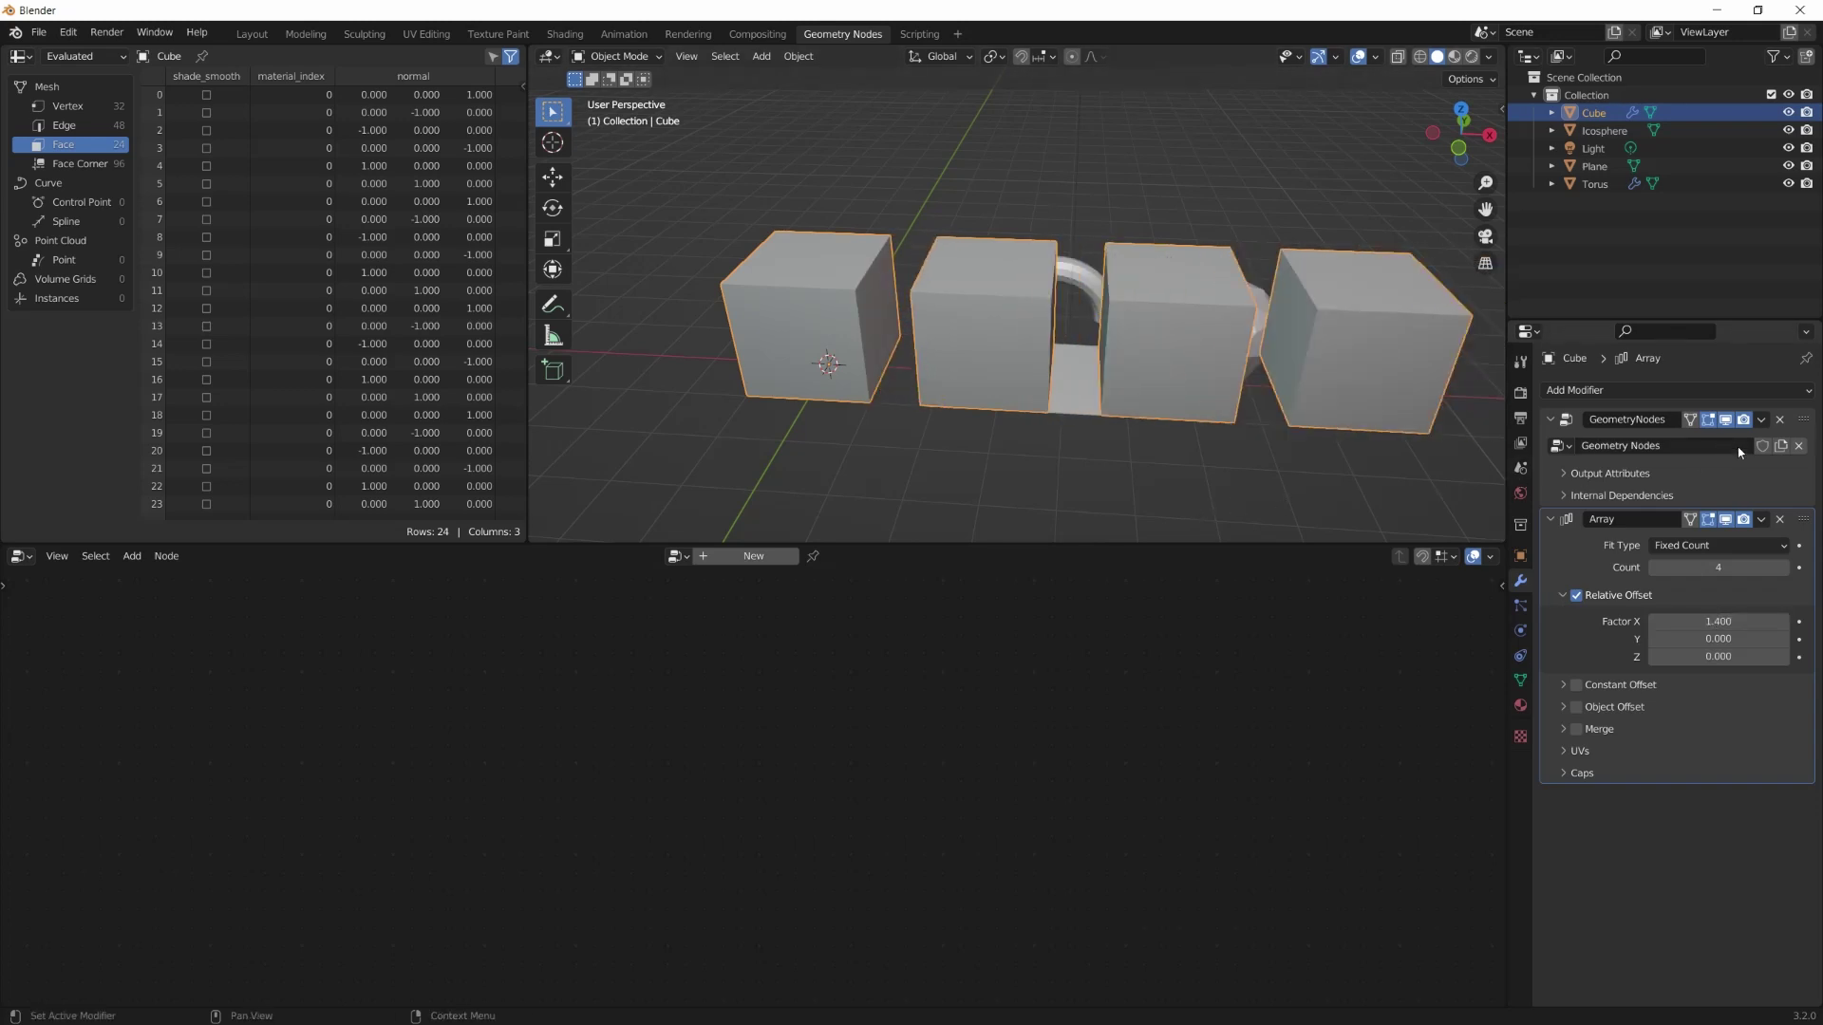
Switch the cube's active modifier between GeometryNodes and Array, and pin the cube's node tree in the node editor
click(1807, 421)
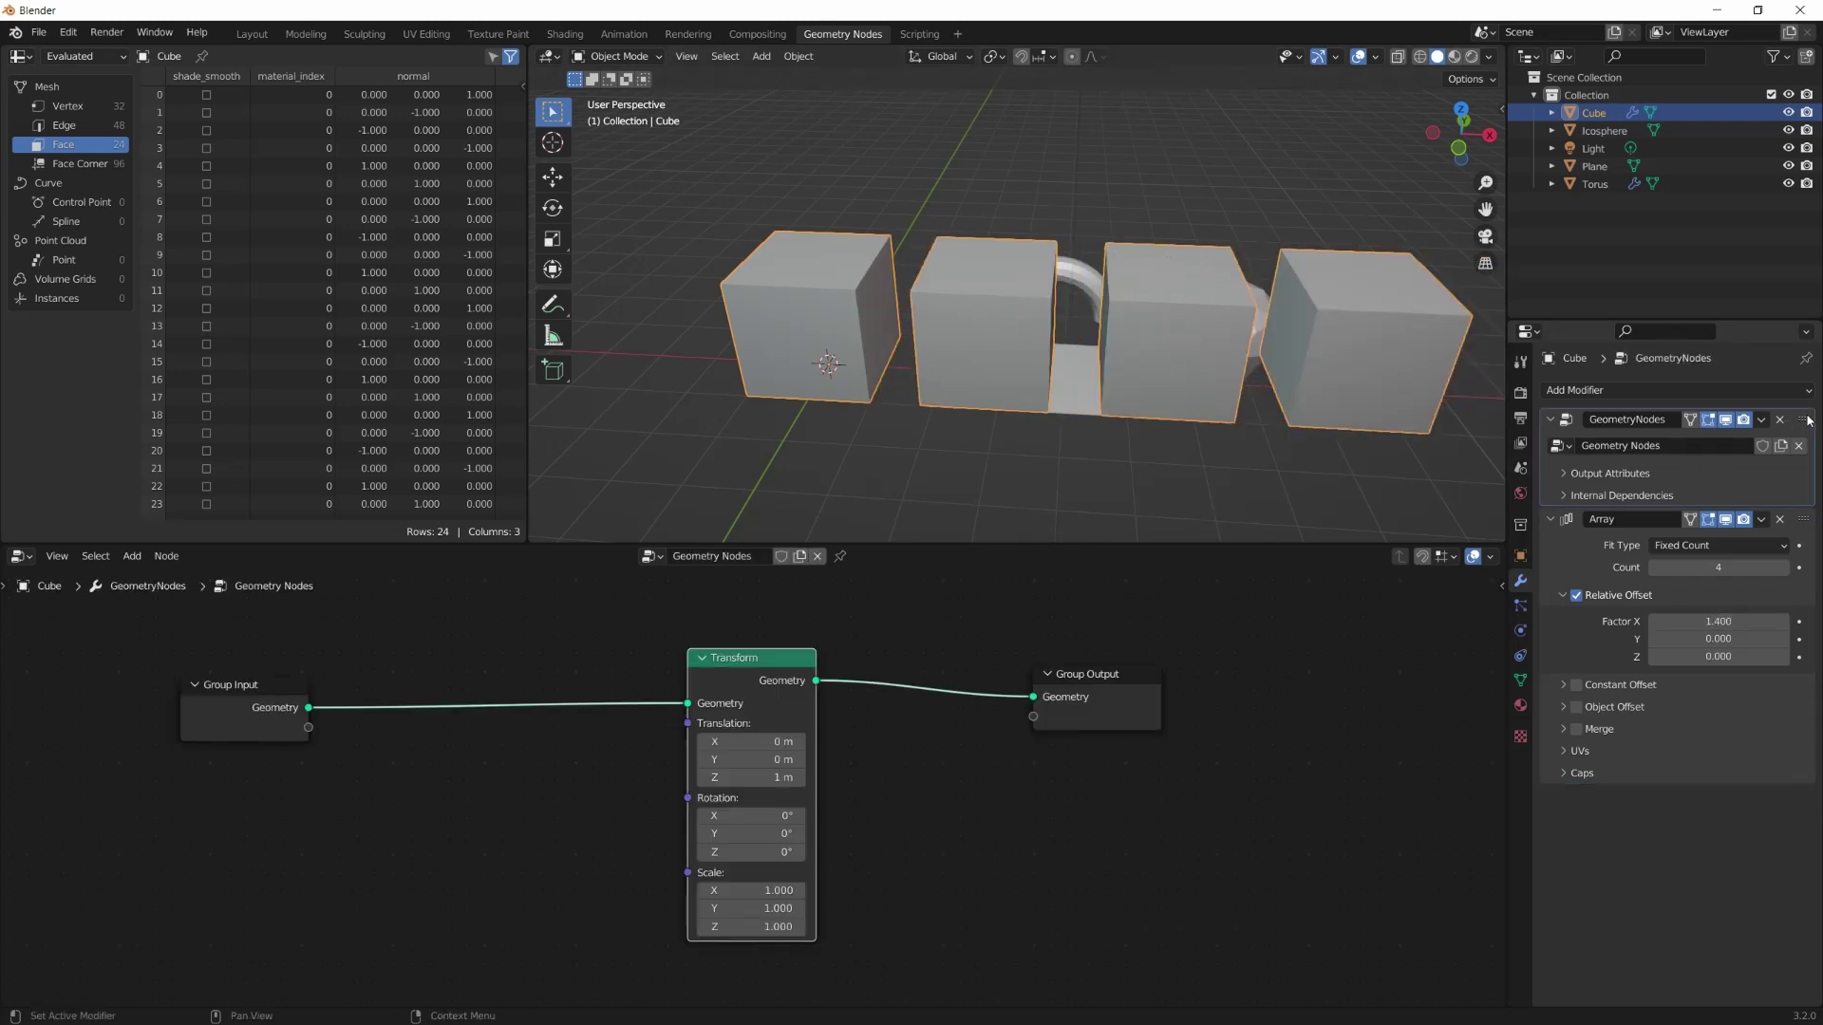
click(1803, 520)
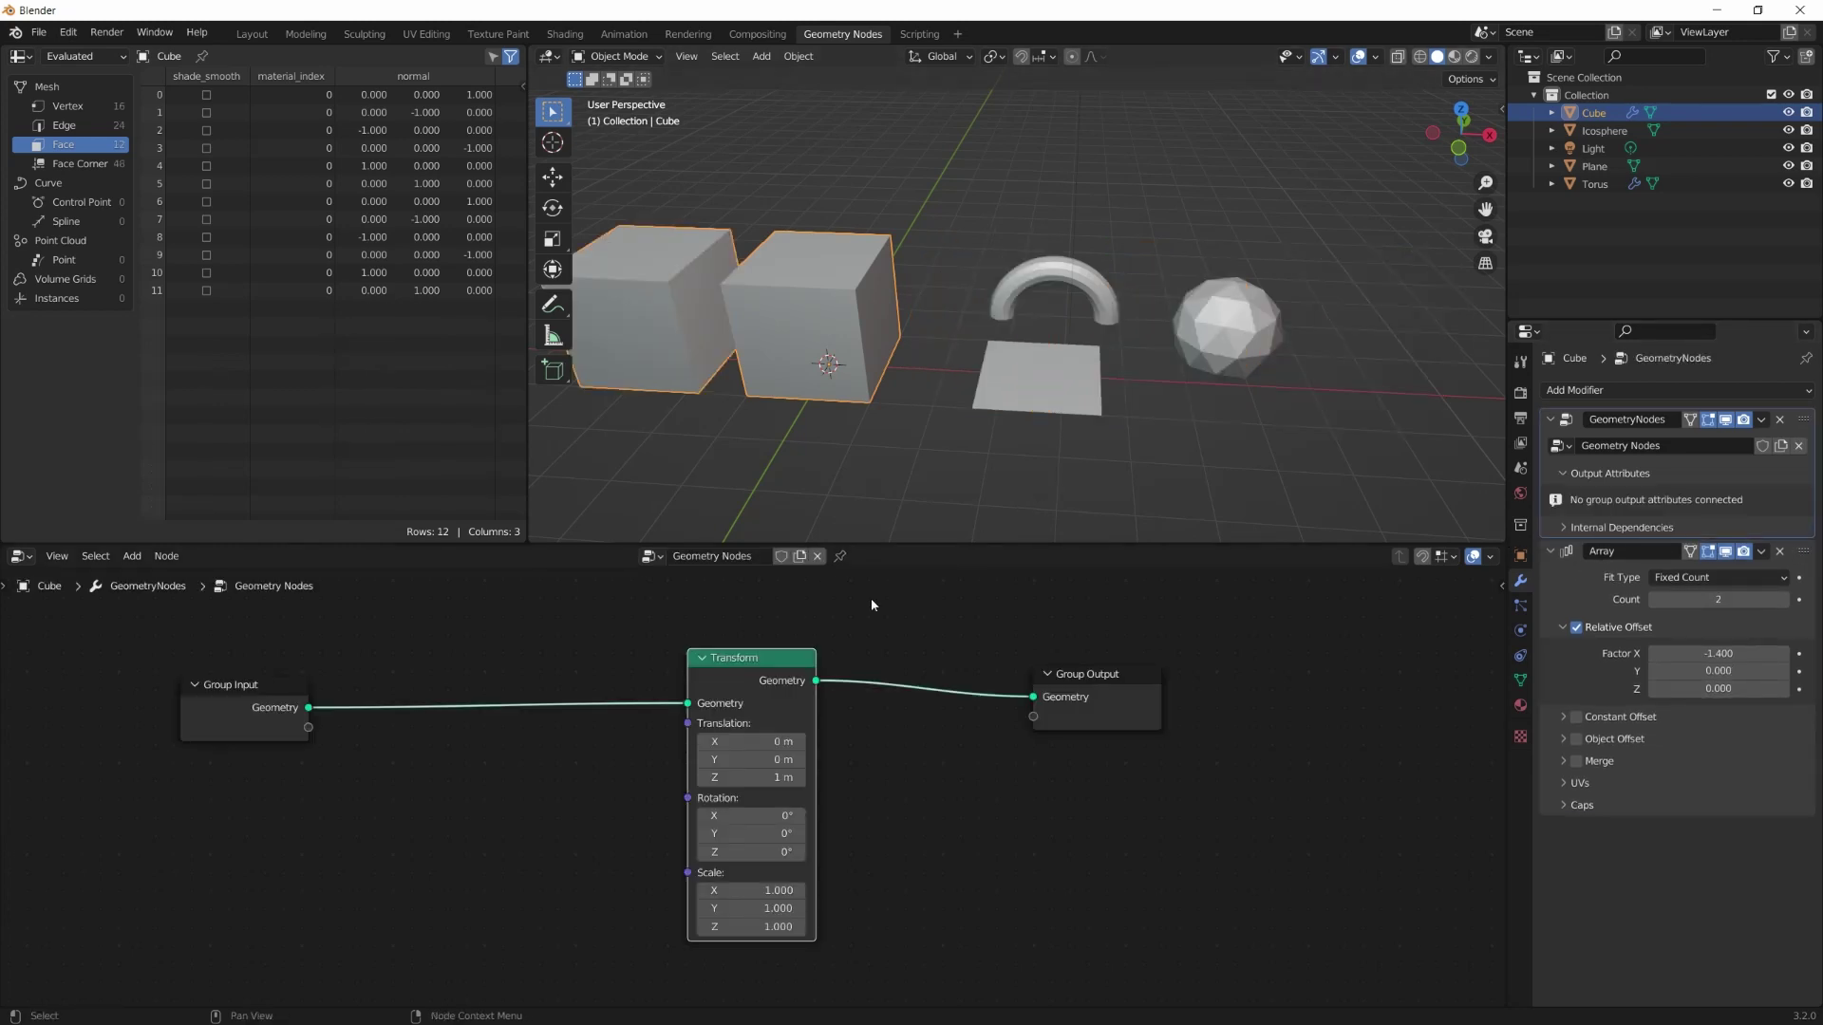
click(839, 557)
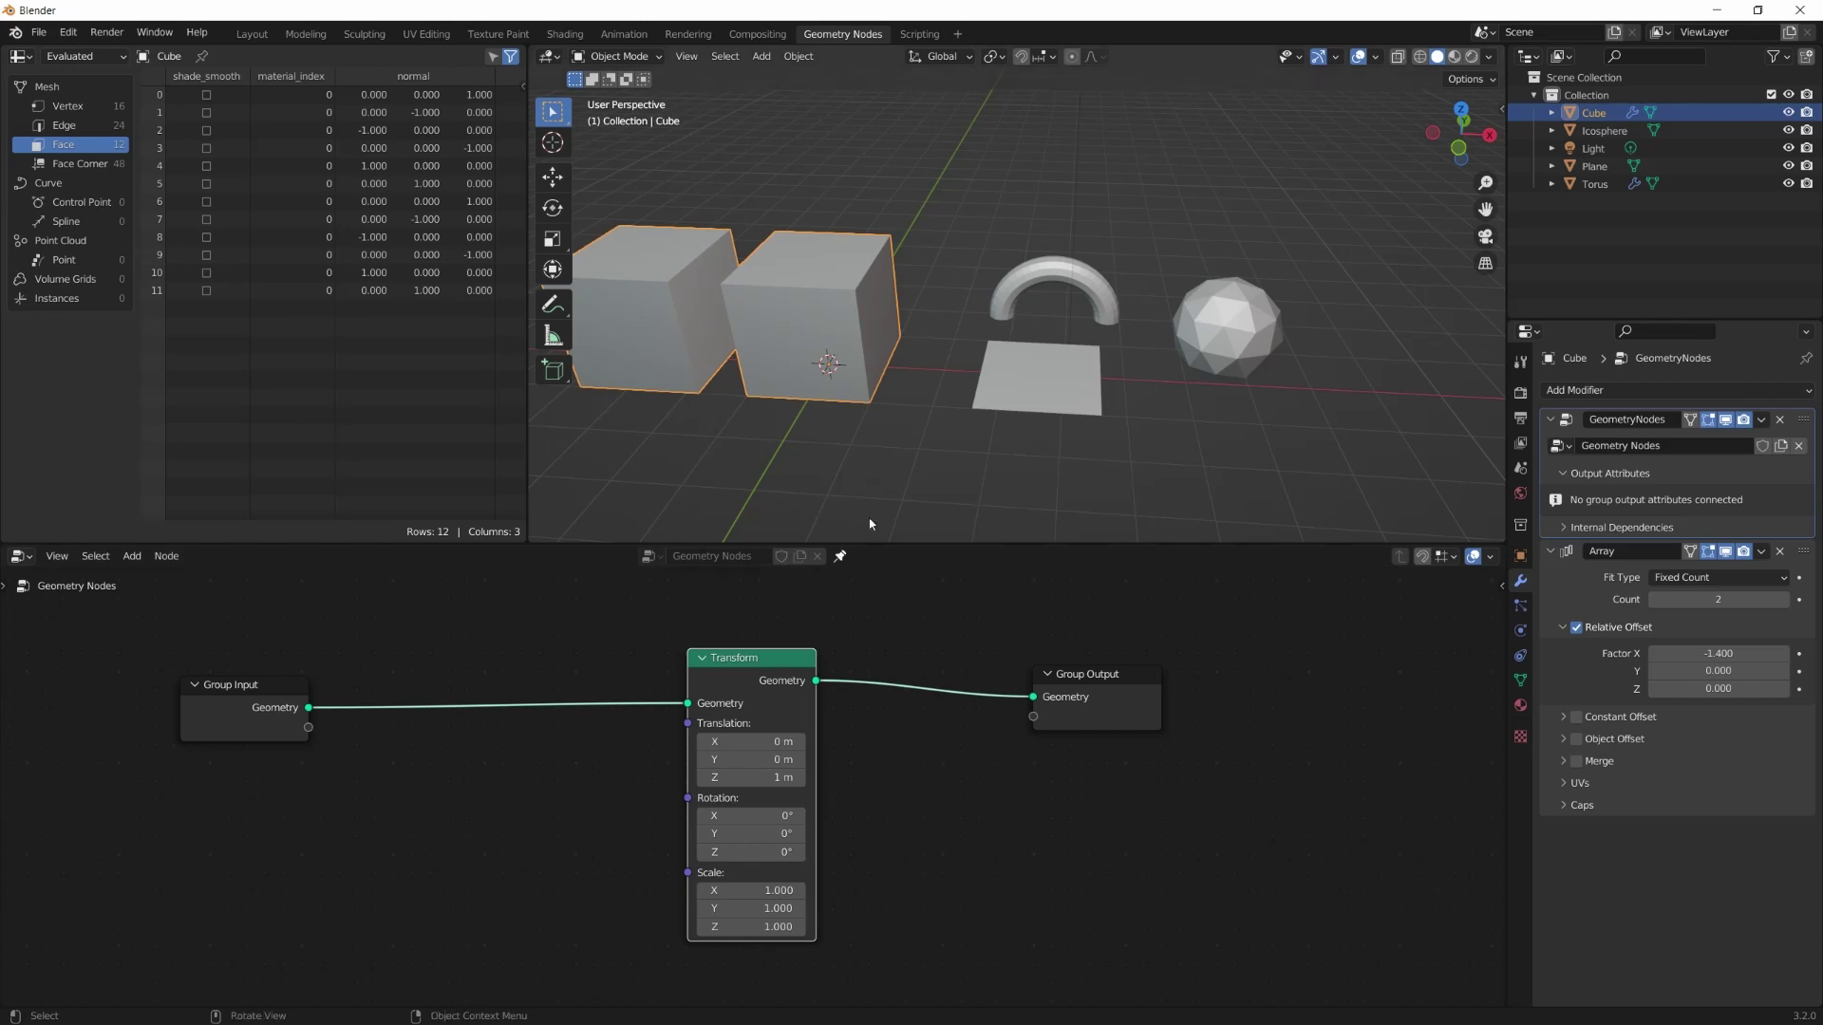
Select the plane, icosphere and cube repeatedly, also activating the cube's Array modifier, to check how the pinned node tree behaves
click(1033, 382)
click(1228, 328)
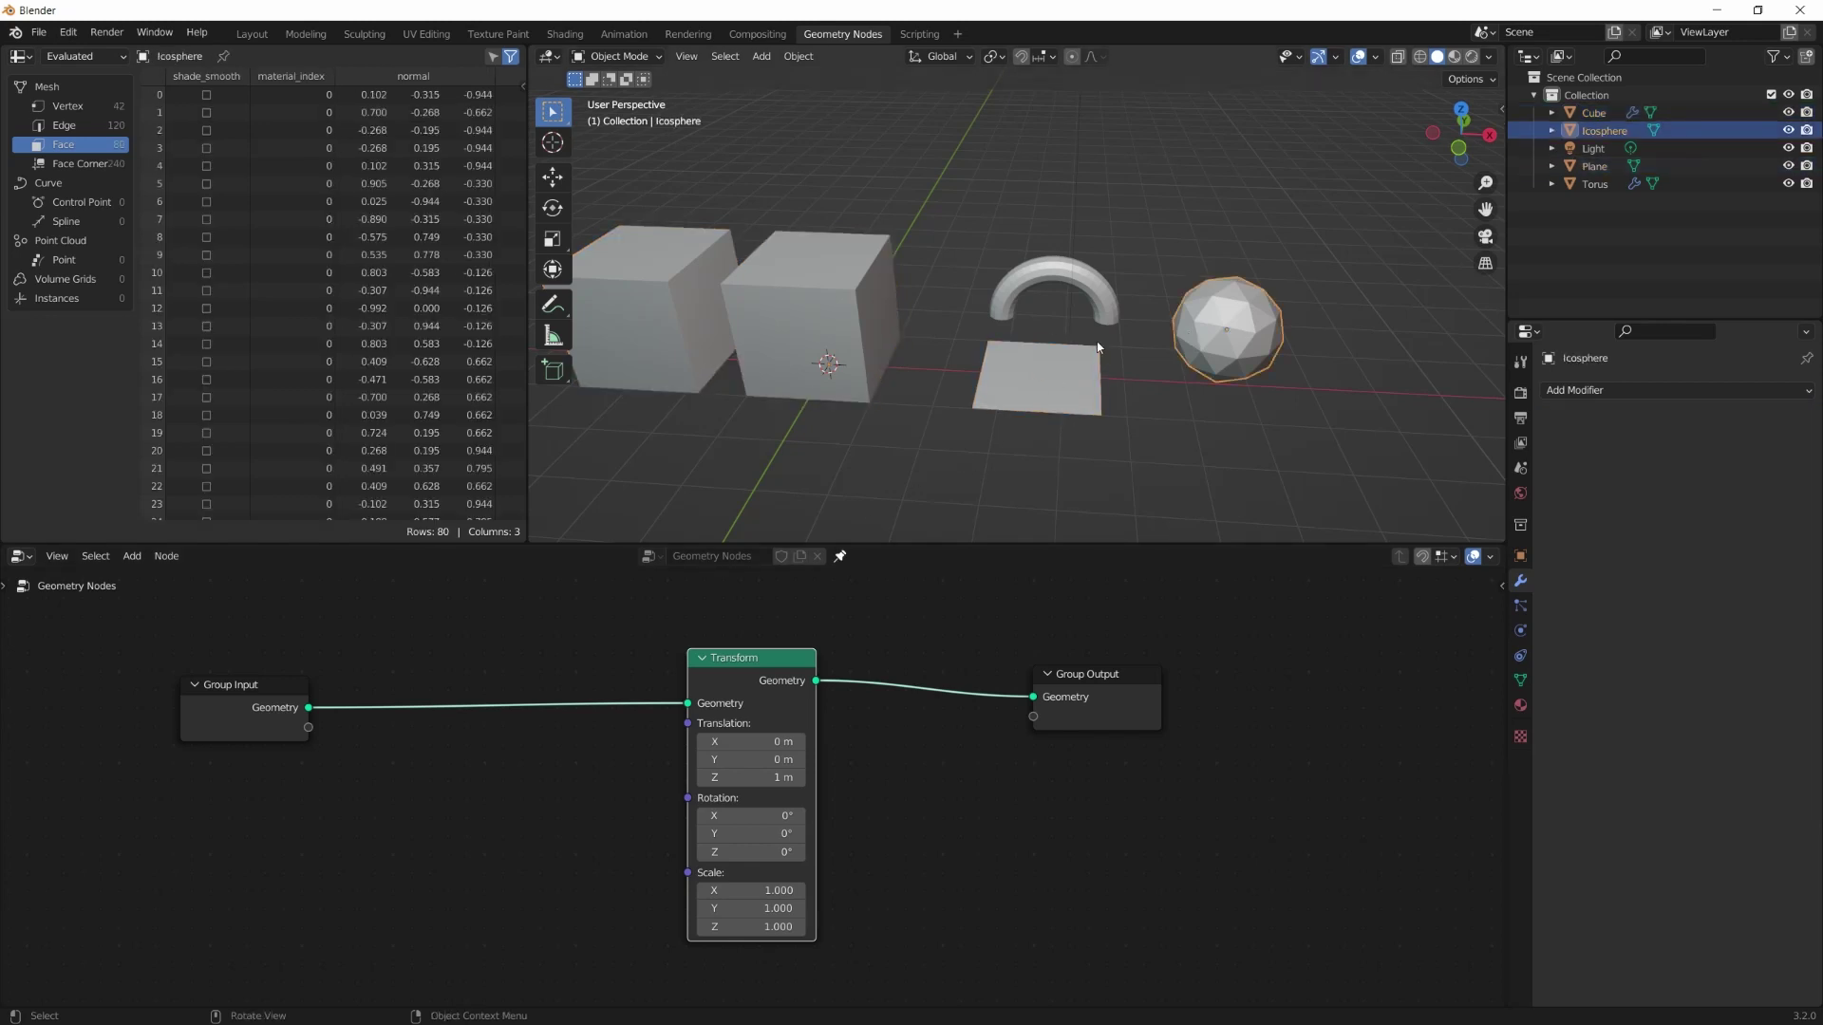
click(824, 342)
click(1802, 555)
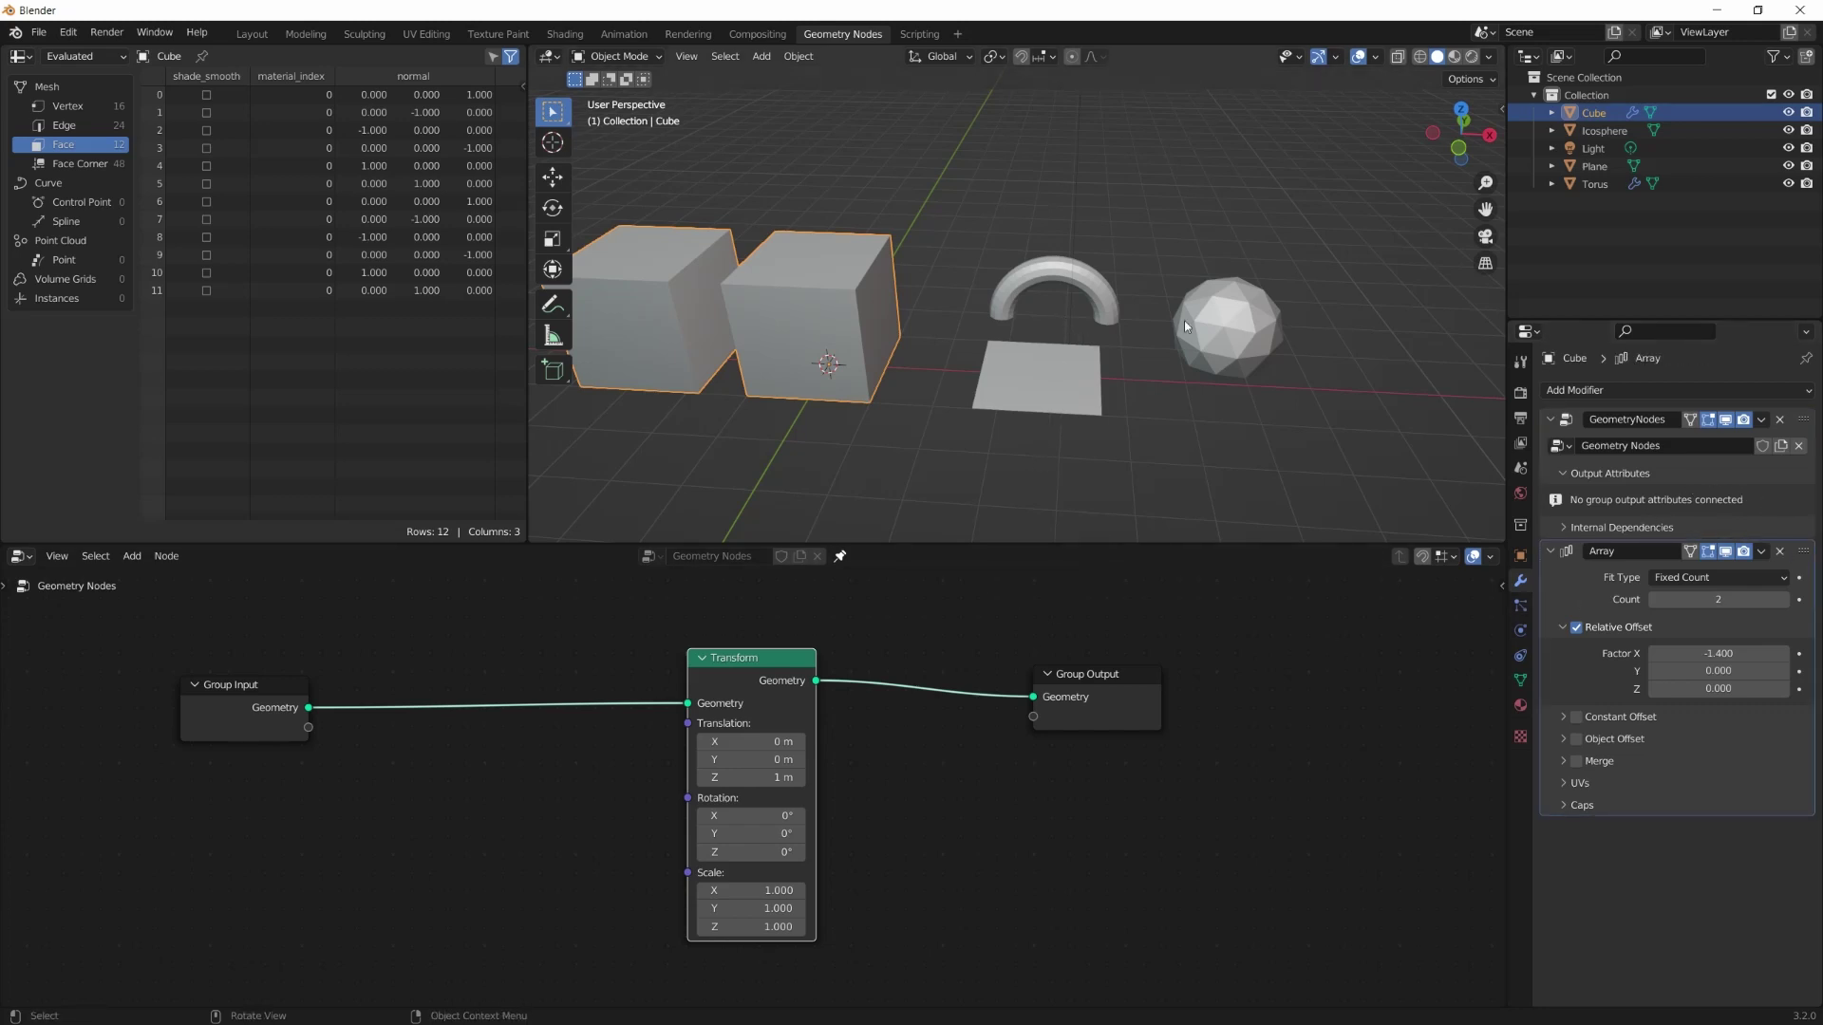
click(1250, 315)
click(1090, 371)
click(822, 326)
click(1002, 370)
click(1215, 334)
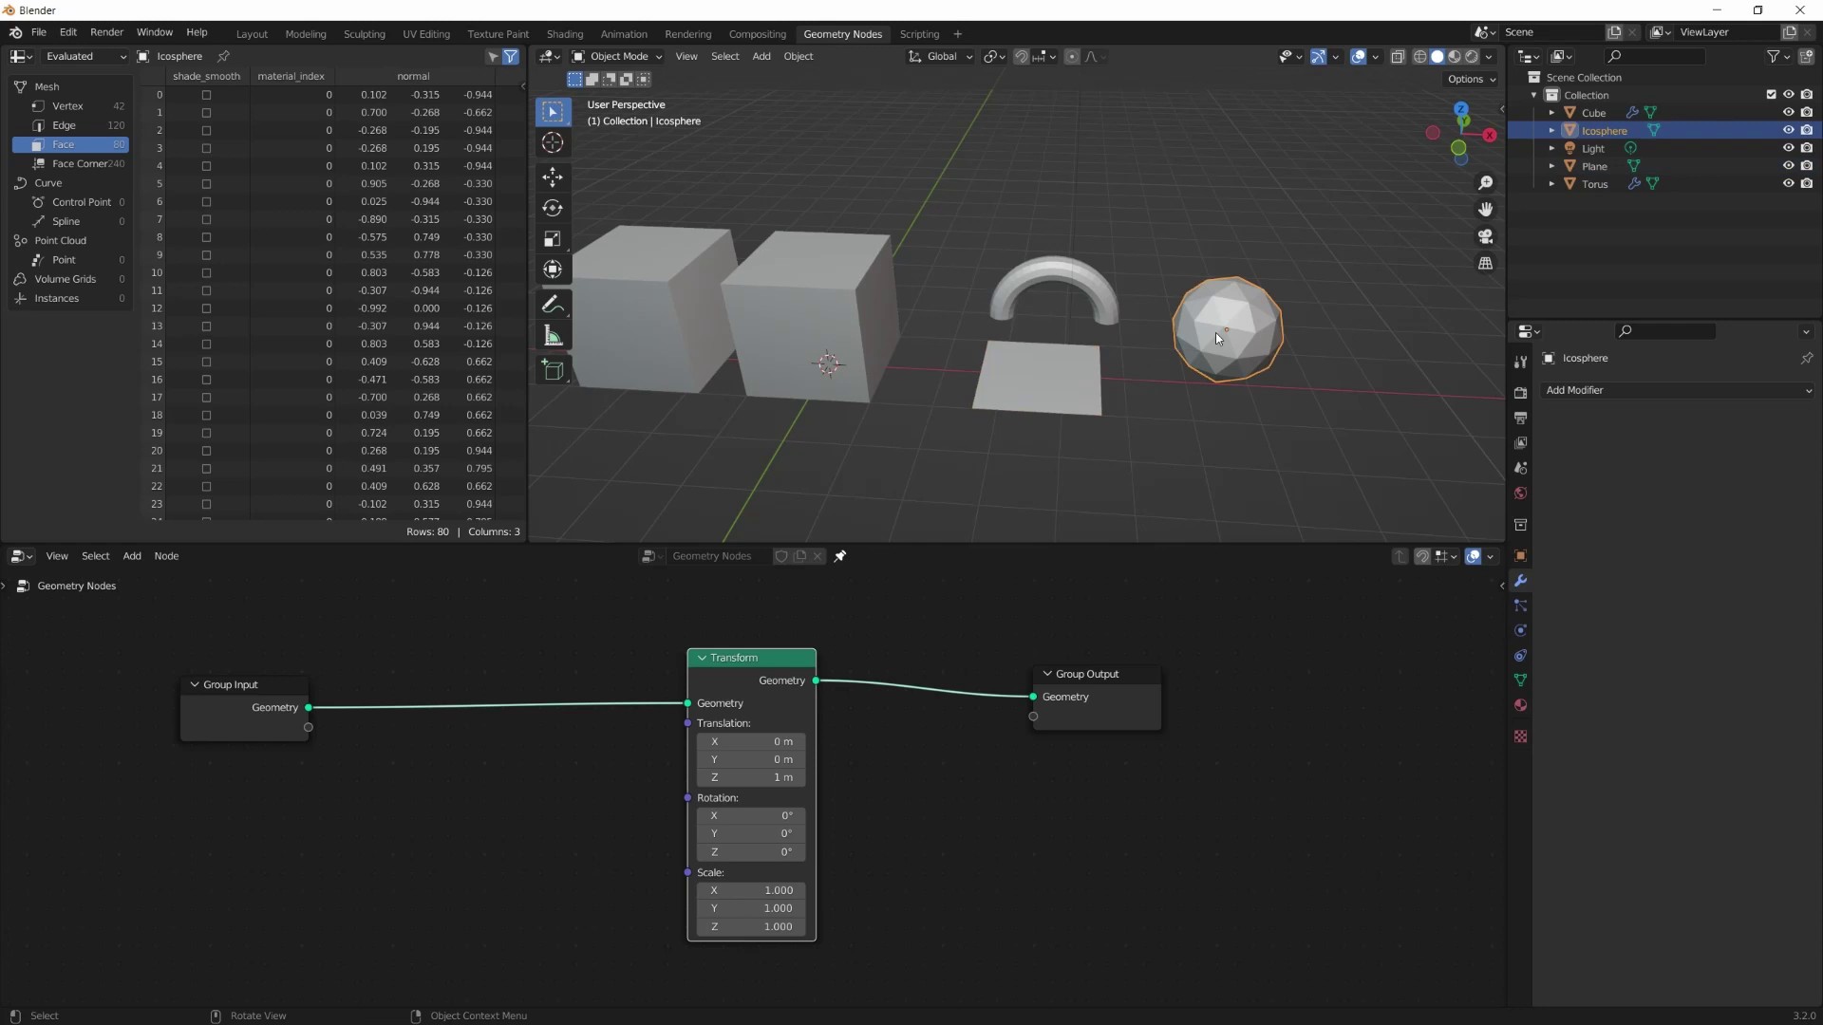
click(1071, 374)
click(874, 350)
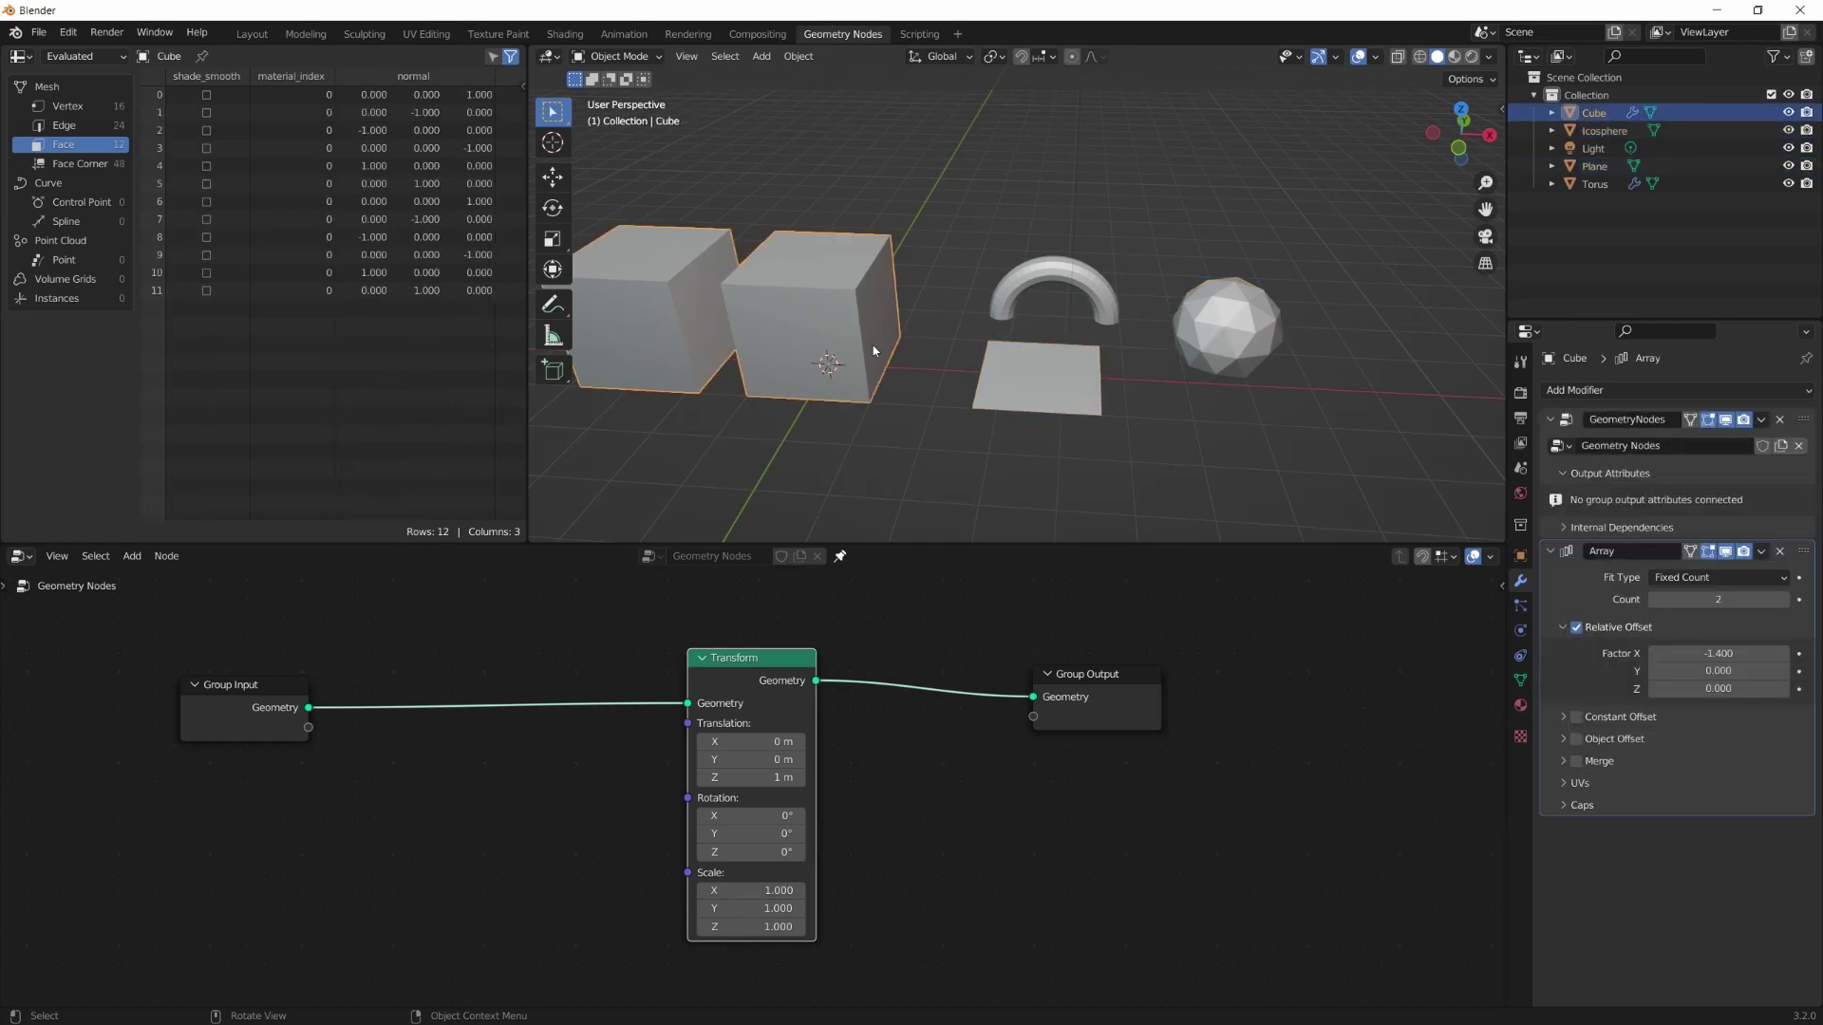
Select the torus, unpin the node tree, and alternate between the cube and the torus to compare the trees displayed
click(1017, 285)
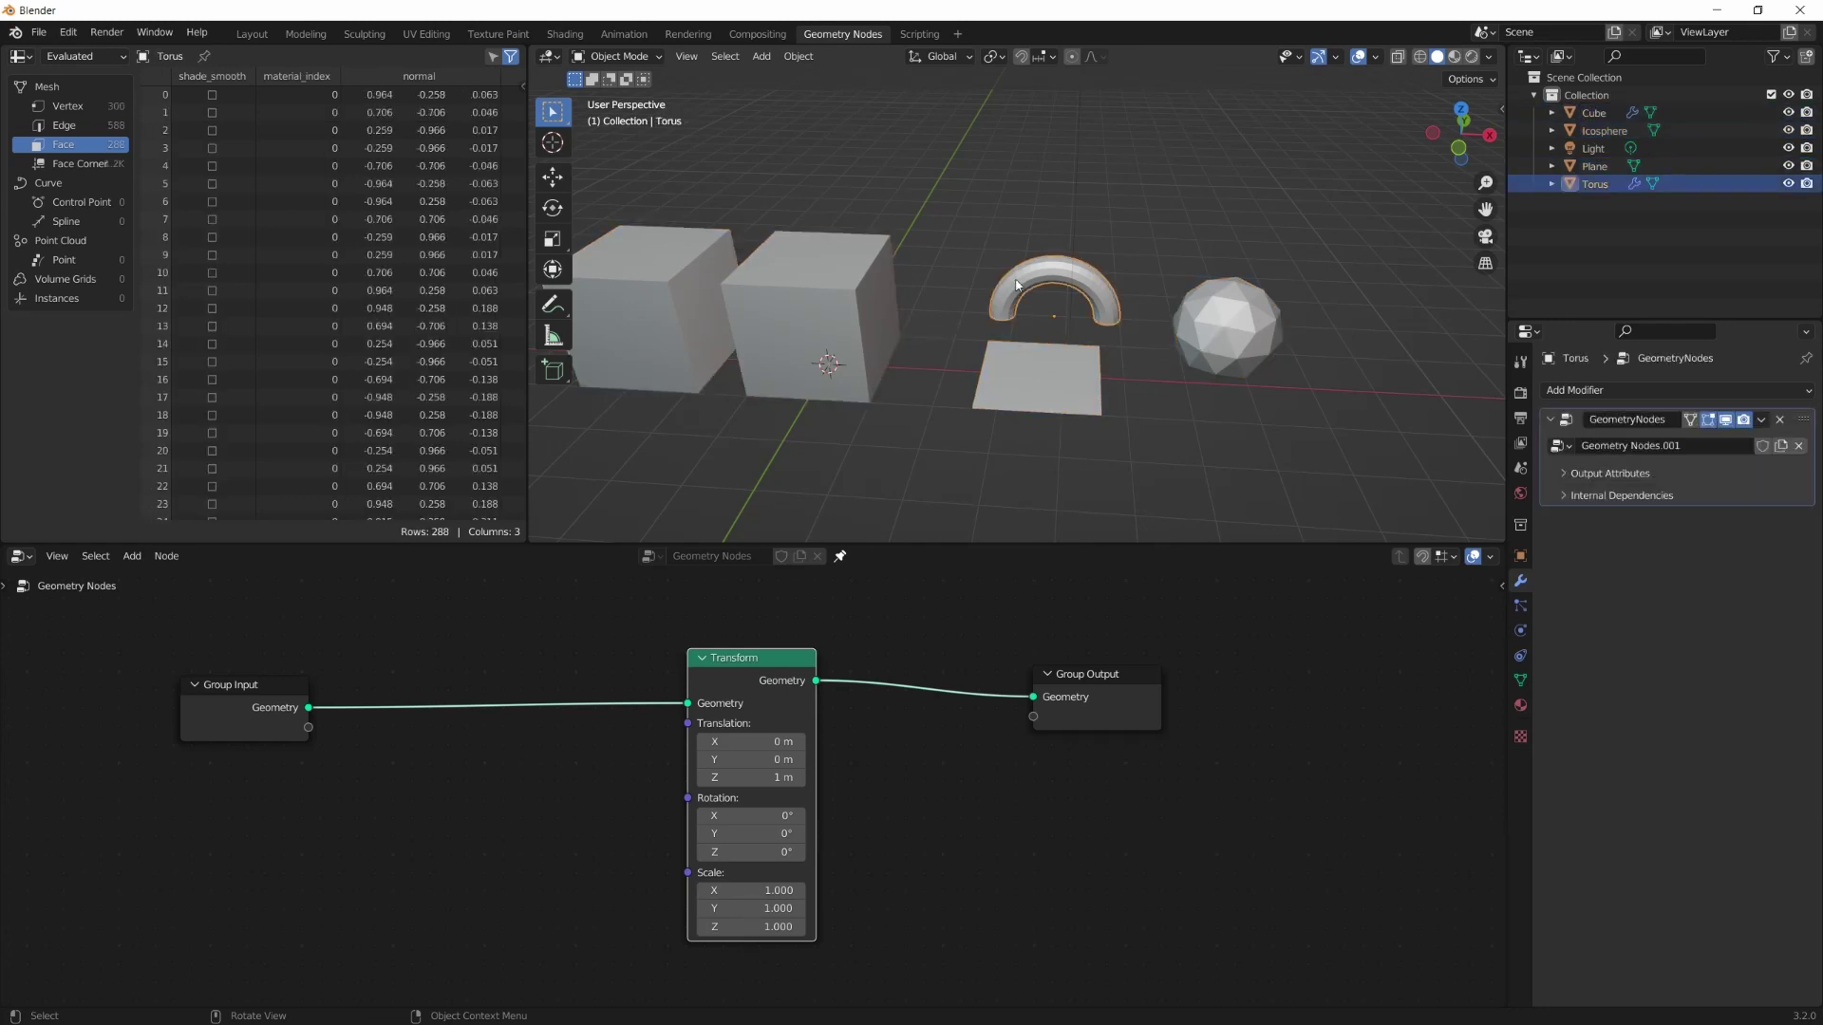
click(841, 558)
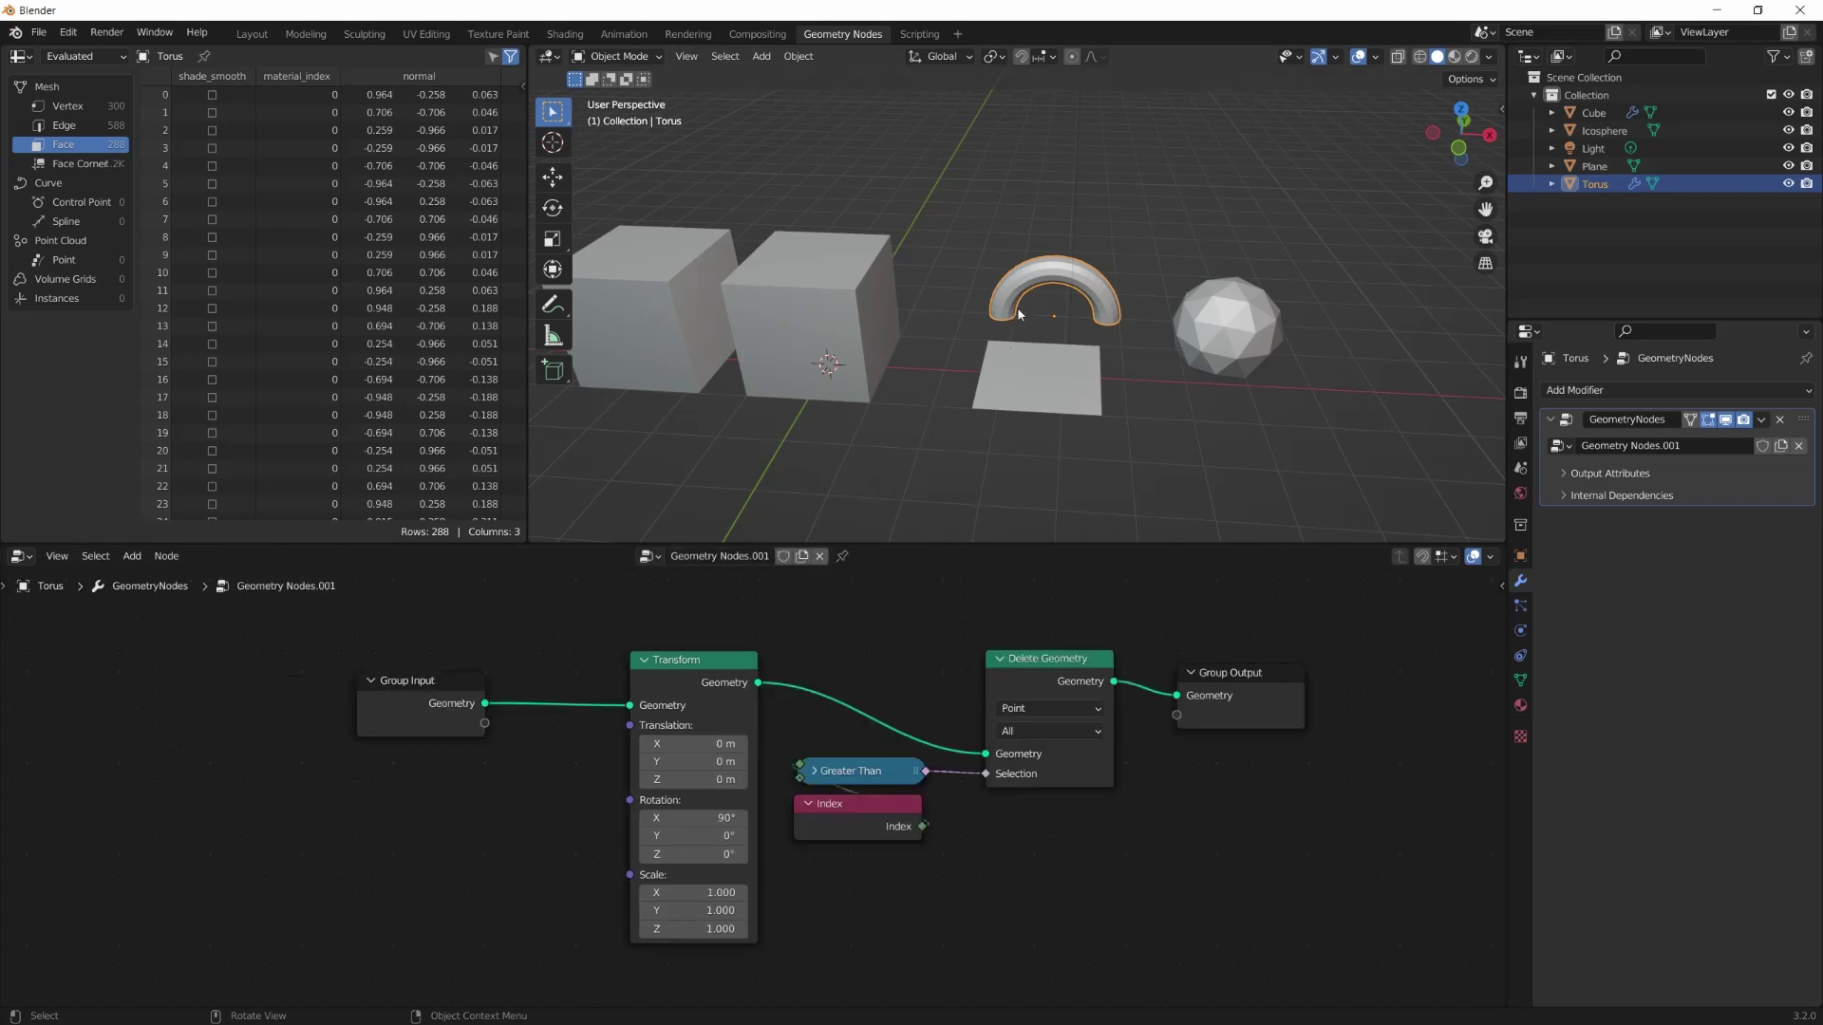
click(863, 334)
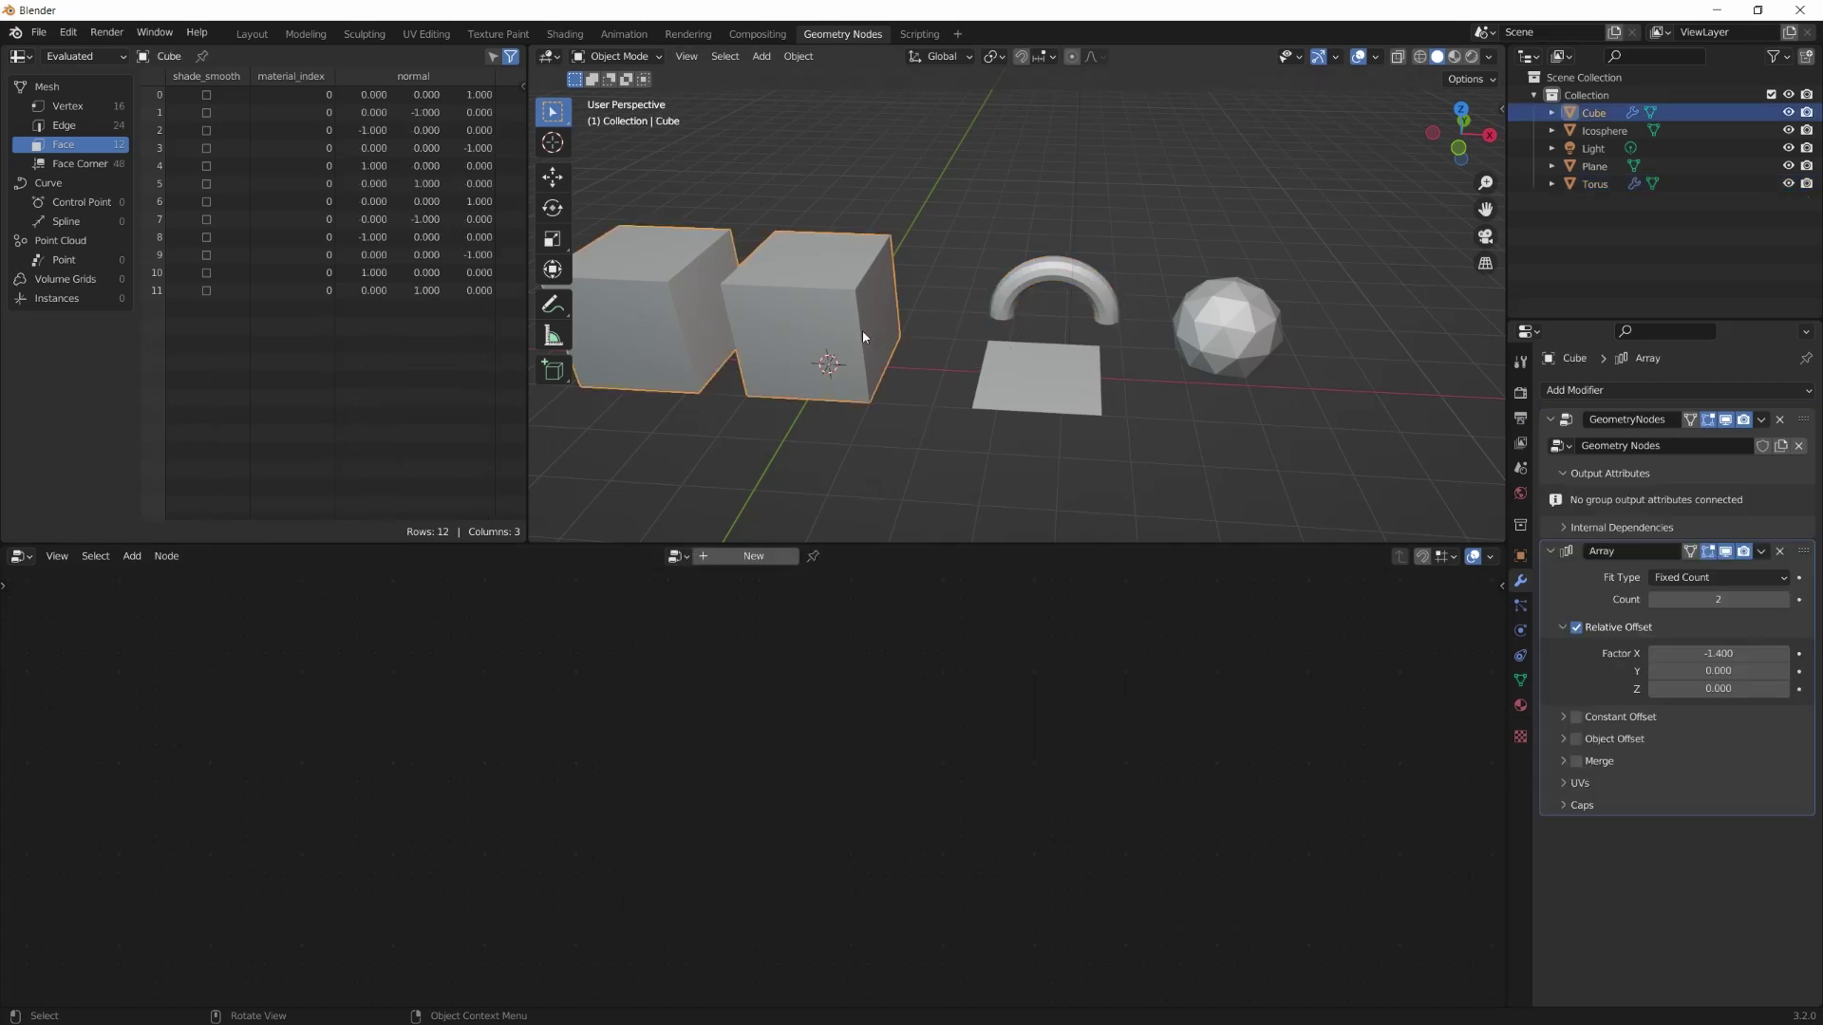
click(1031, 283)
key(ctrl+z)
click(1553, 496)
click(1040, 277)
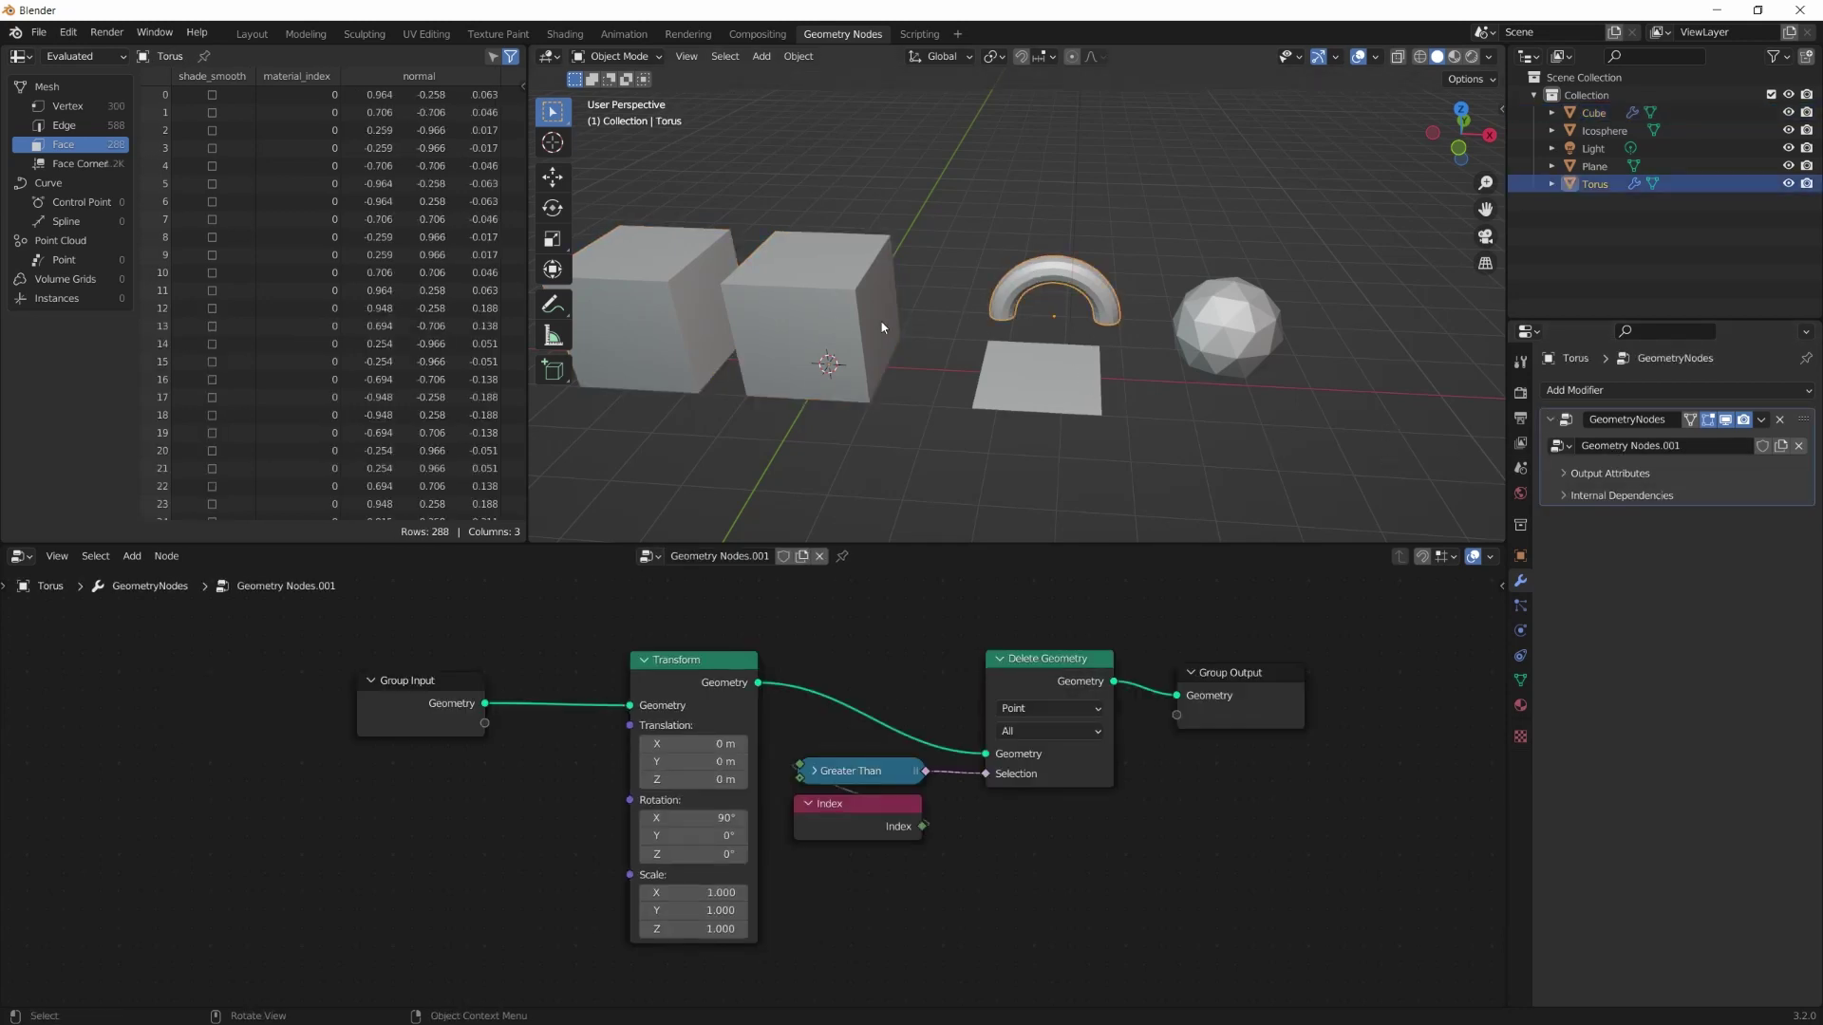
click(834, 332)
click(1040, 284)
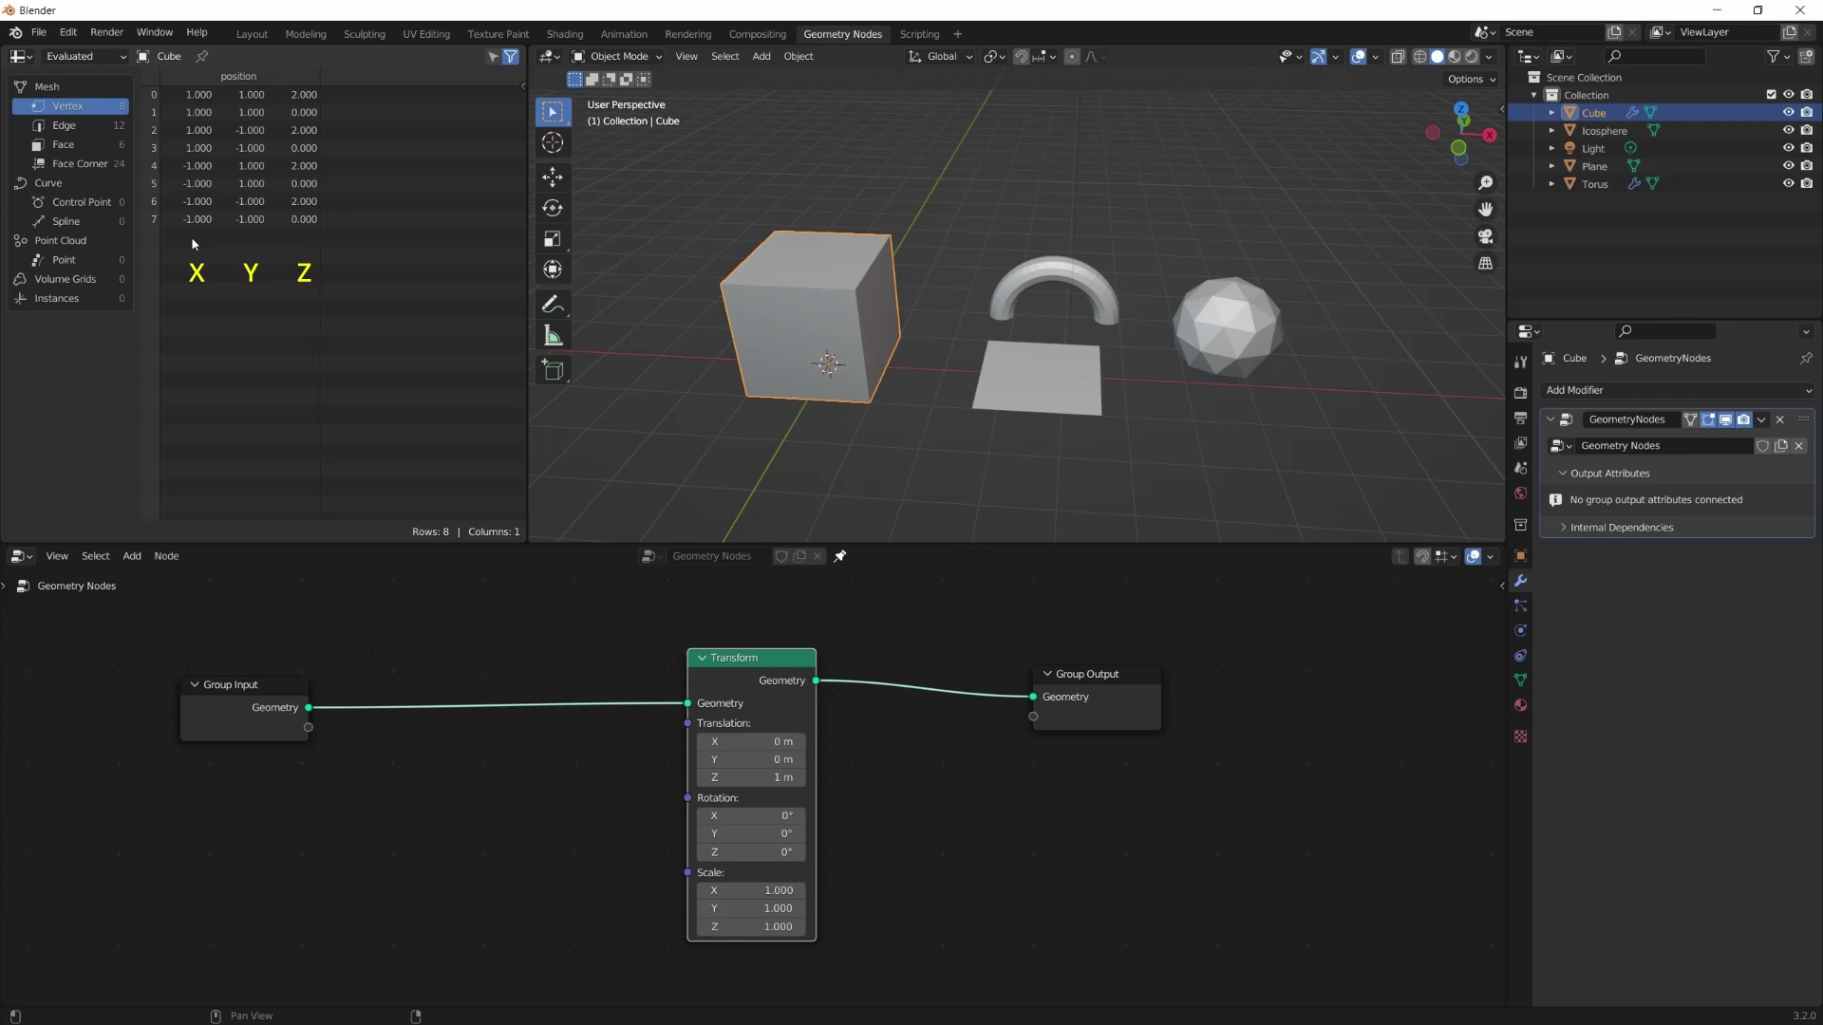
Show the cube's edge and face data in the spreadsheet and compare the face normals with the cube from several angles
click(88, 131)
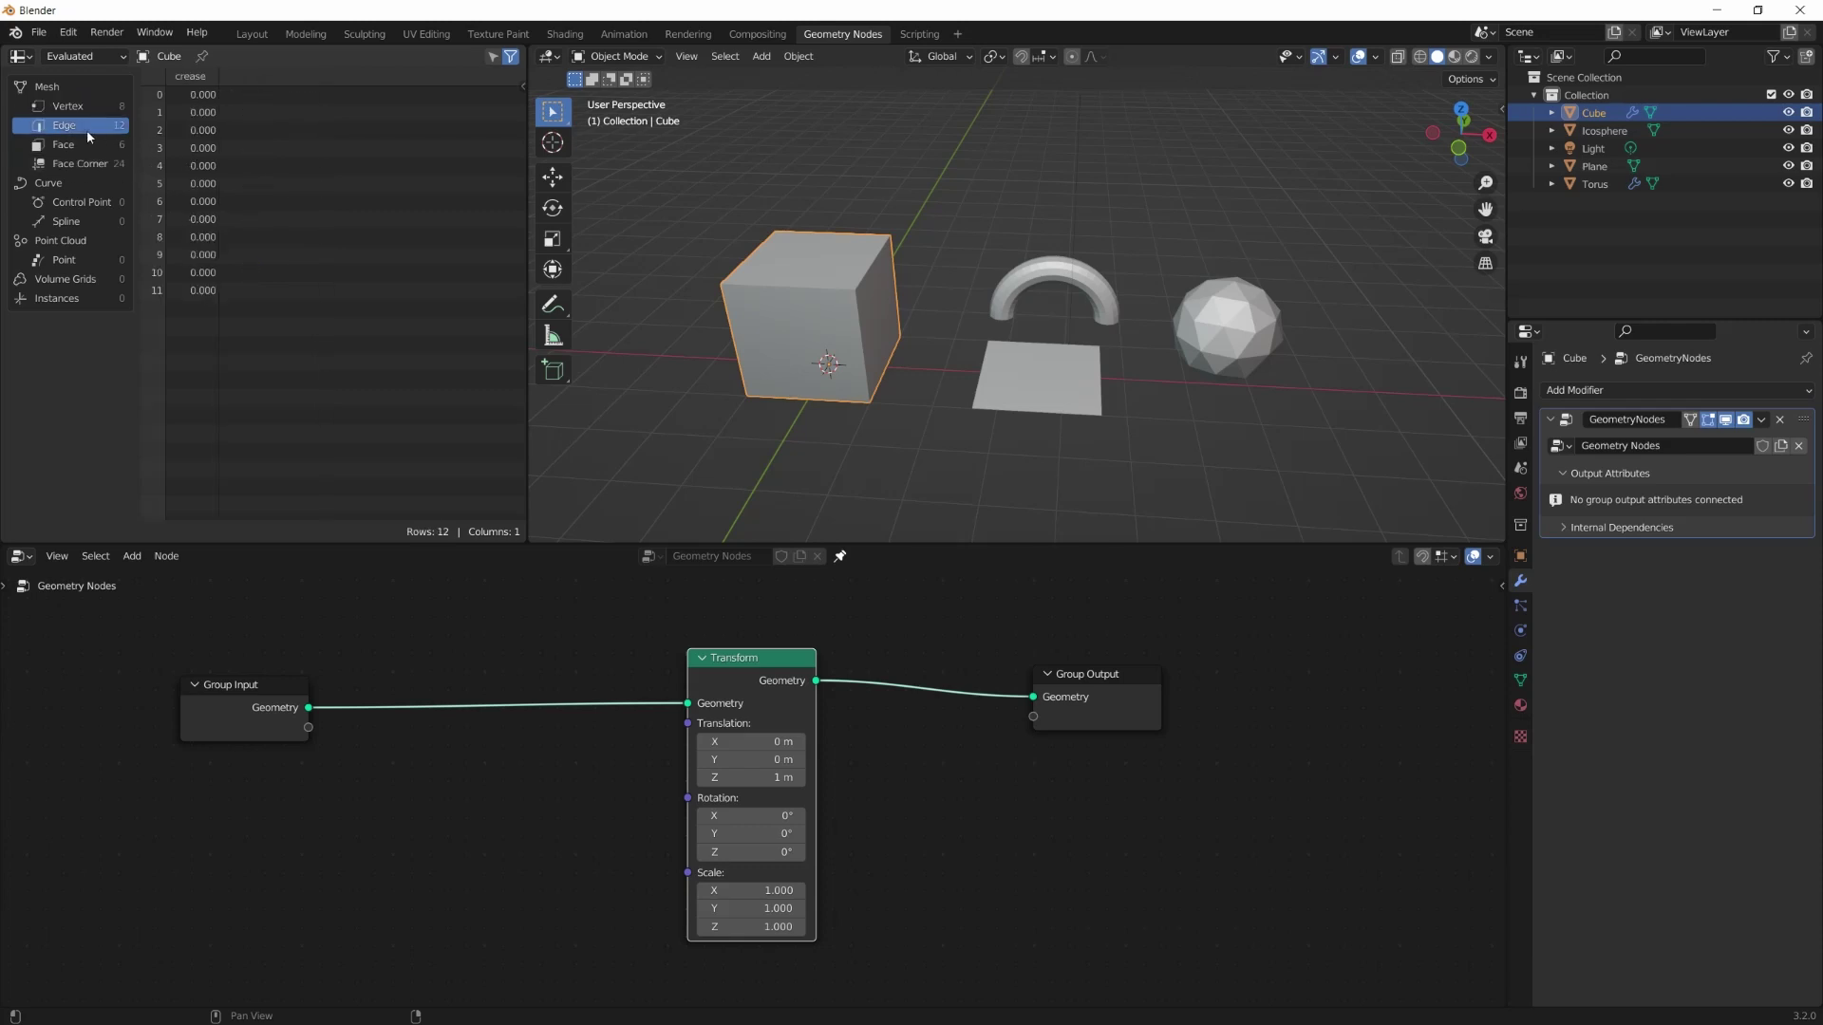
click(73, 148)
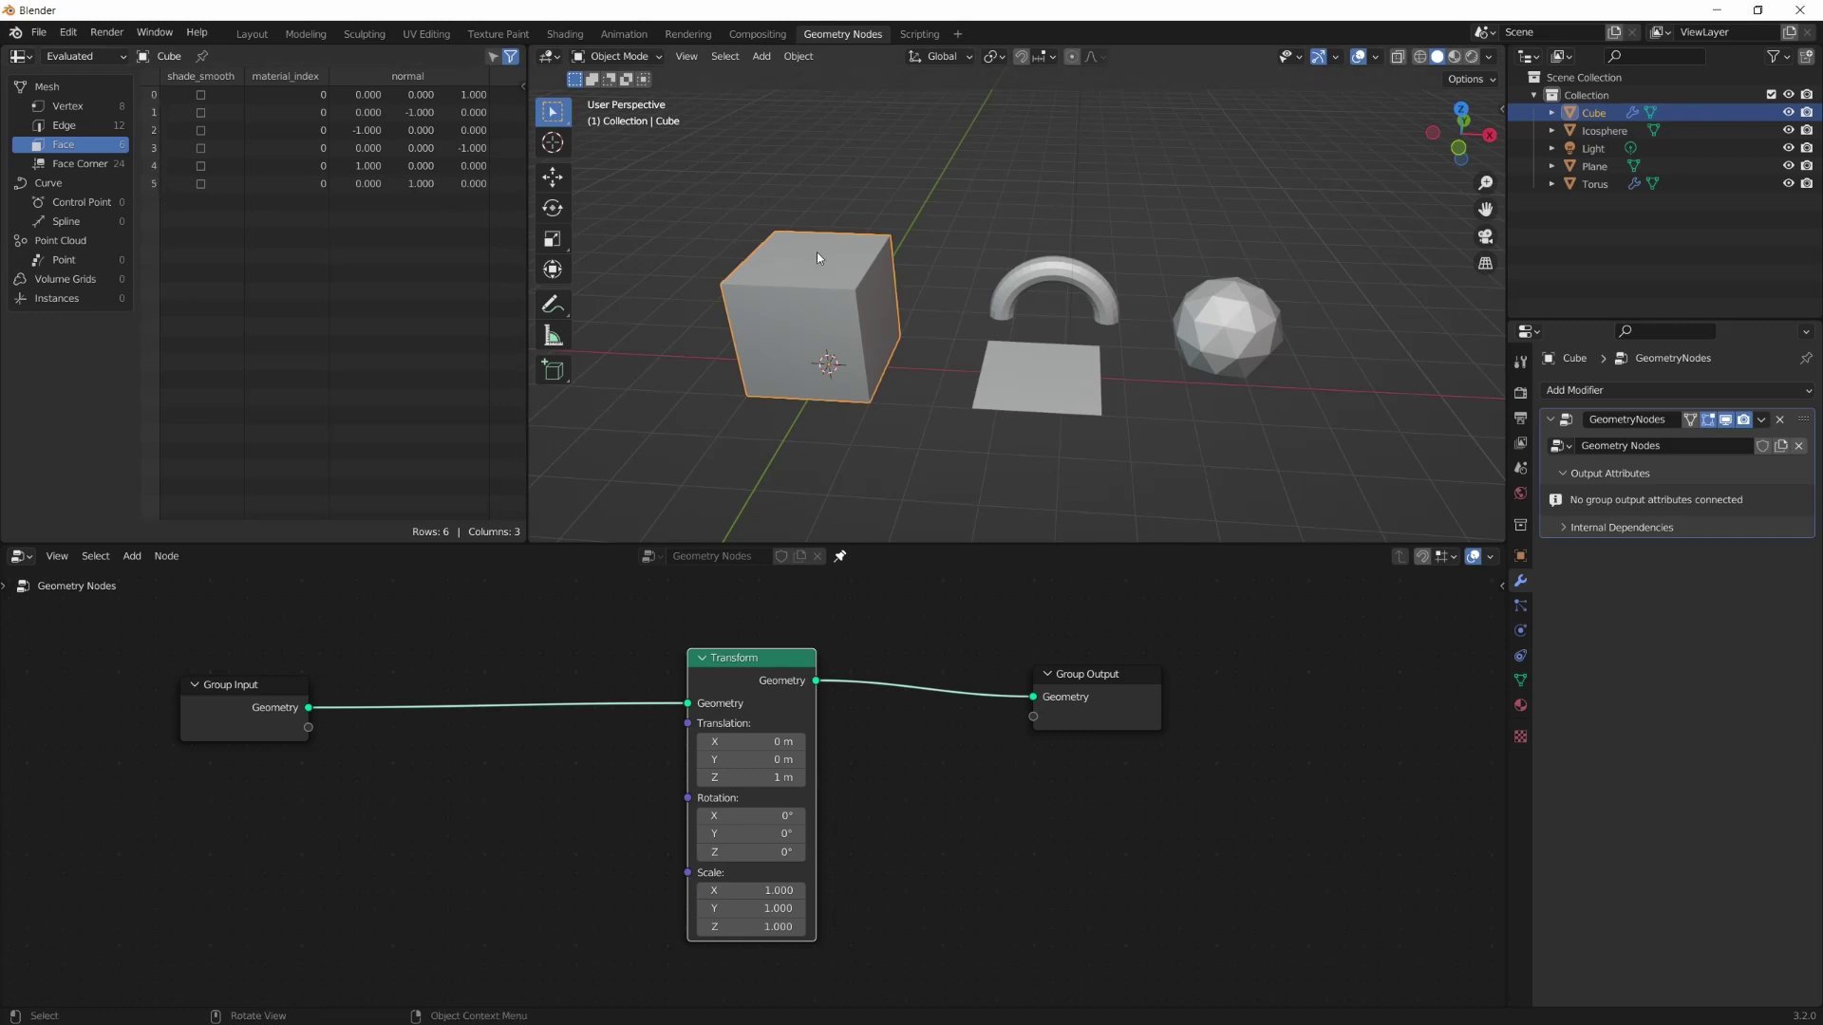
middle_drag(815, 255, 803, 306)
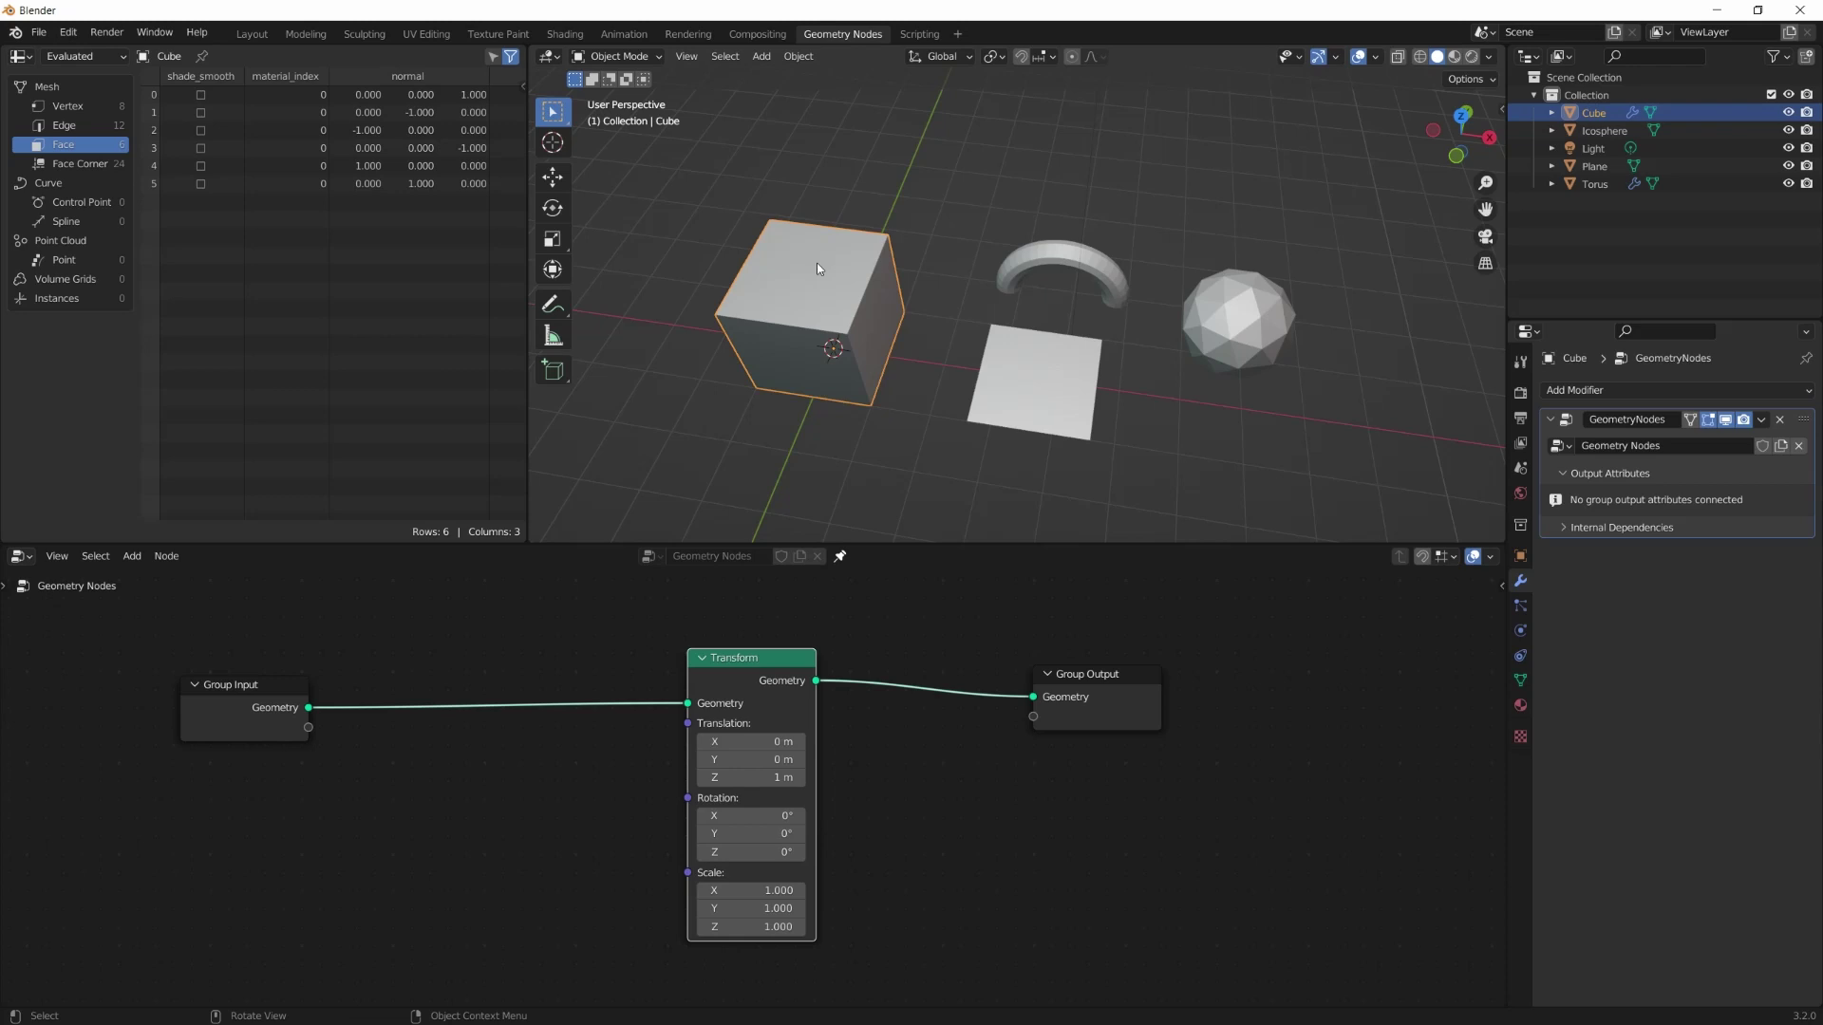
scroll(806, 276, up, 3)
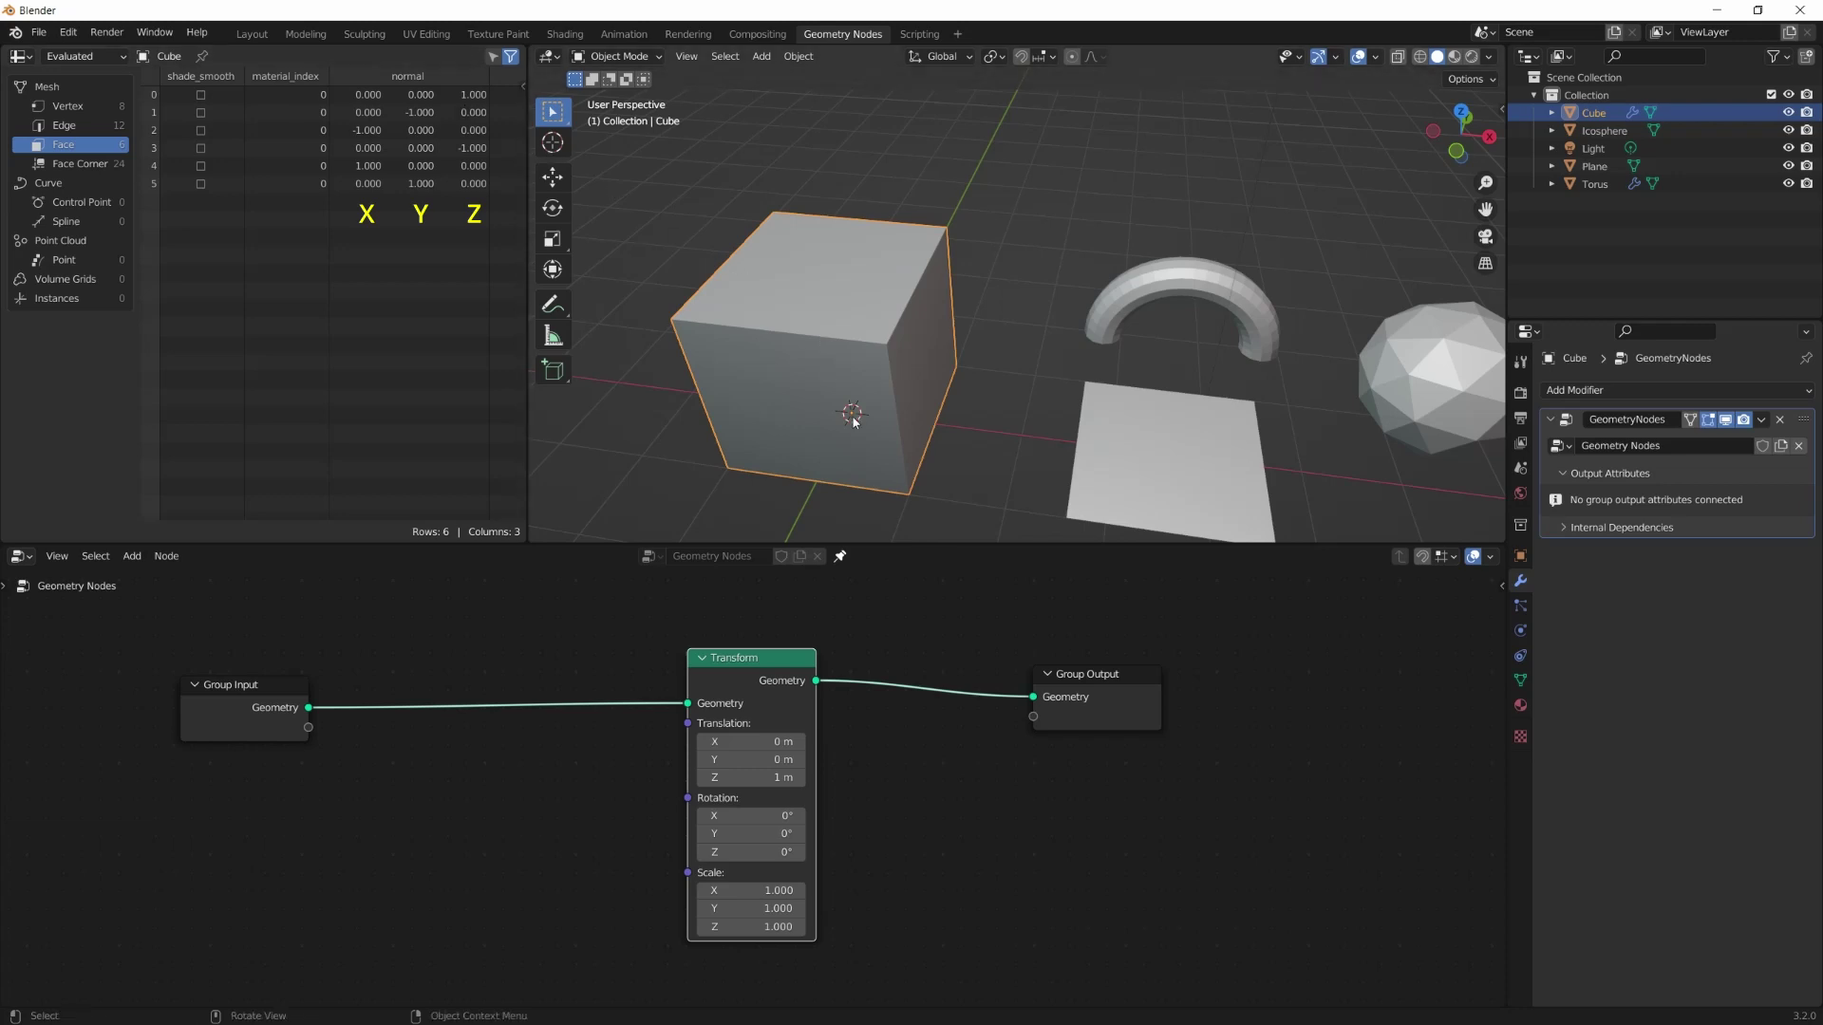
mouse_move(846, 419)
middle_down()
mouse_move(826, 309)
mouse_move(814, 407)
middle_up()
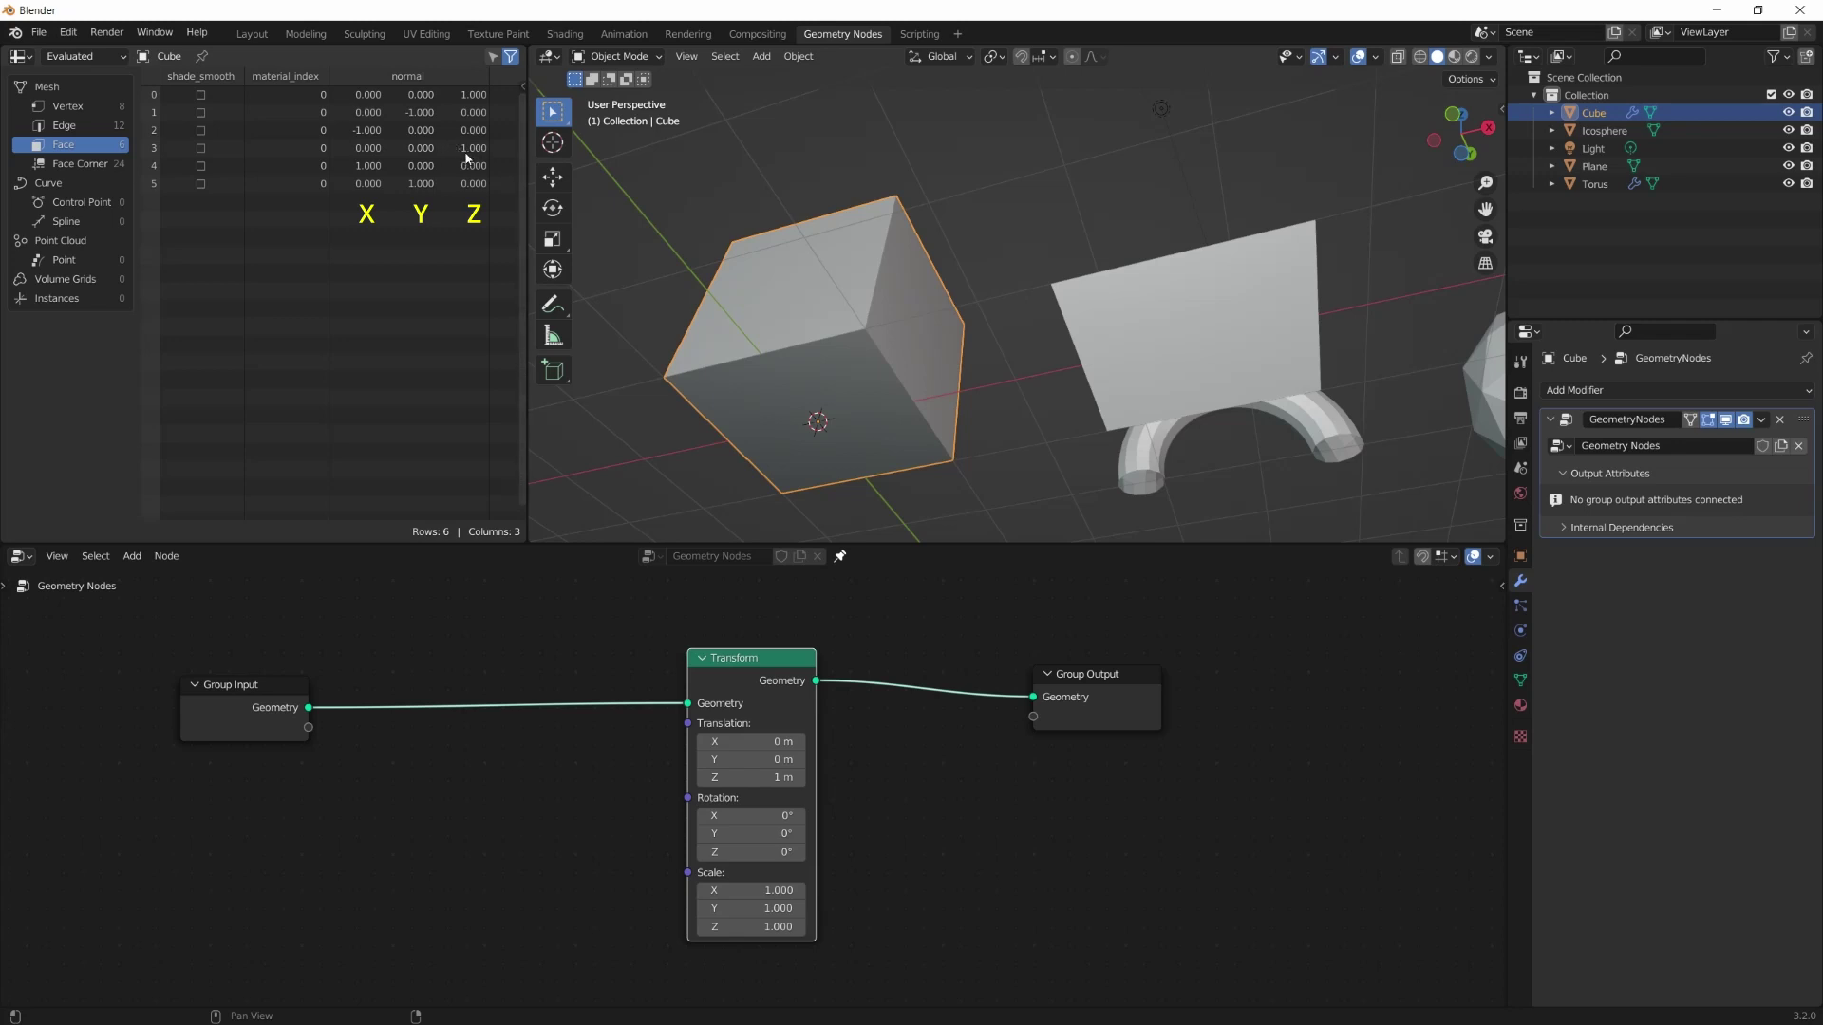
middle_drag(638, 193, 866, 365)
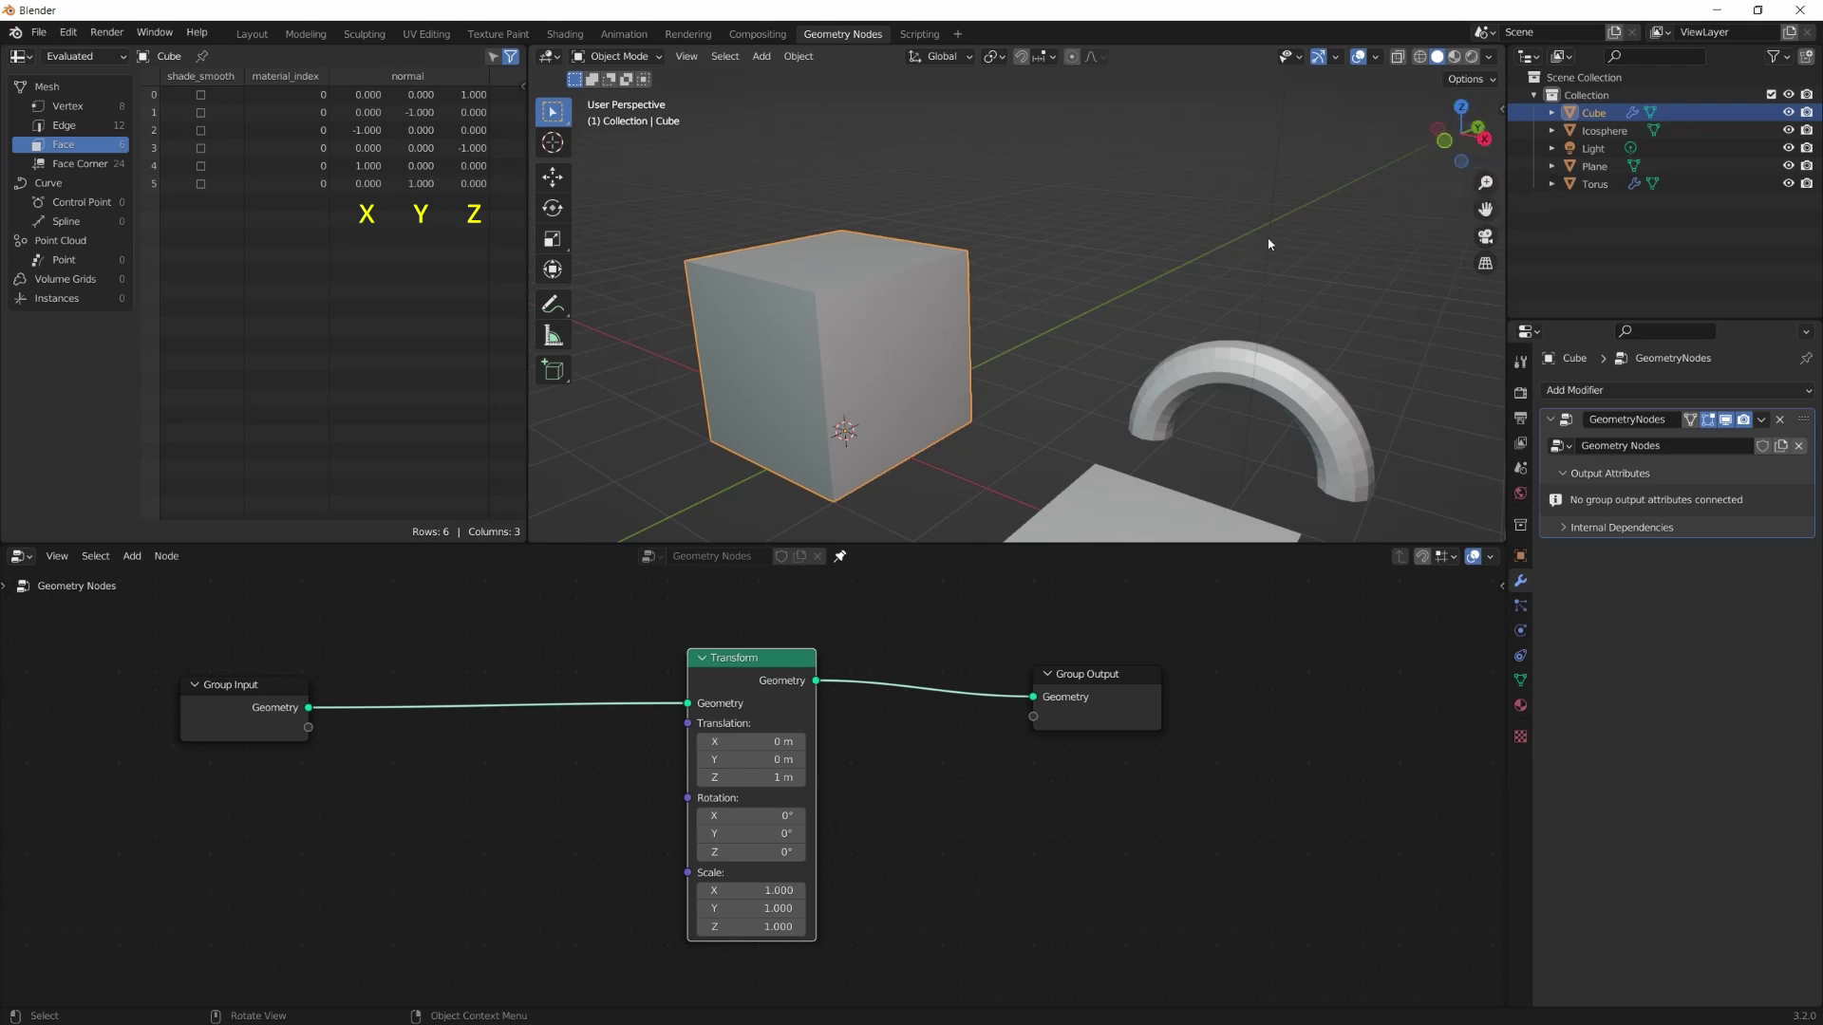
middle_drag(1269, 244, 1058, 281)
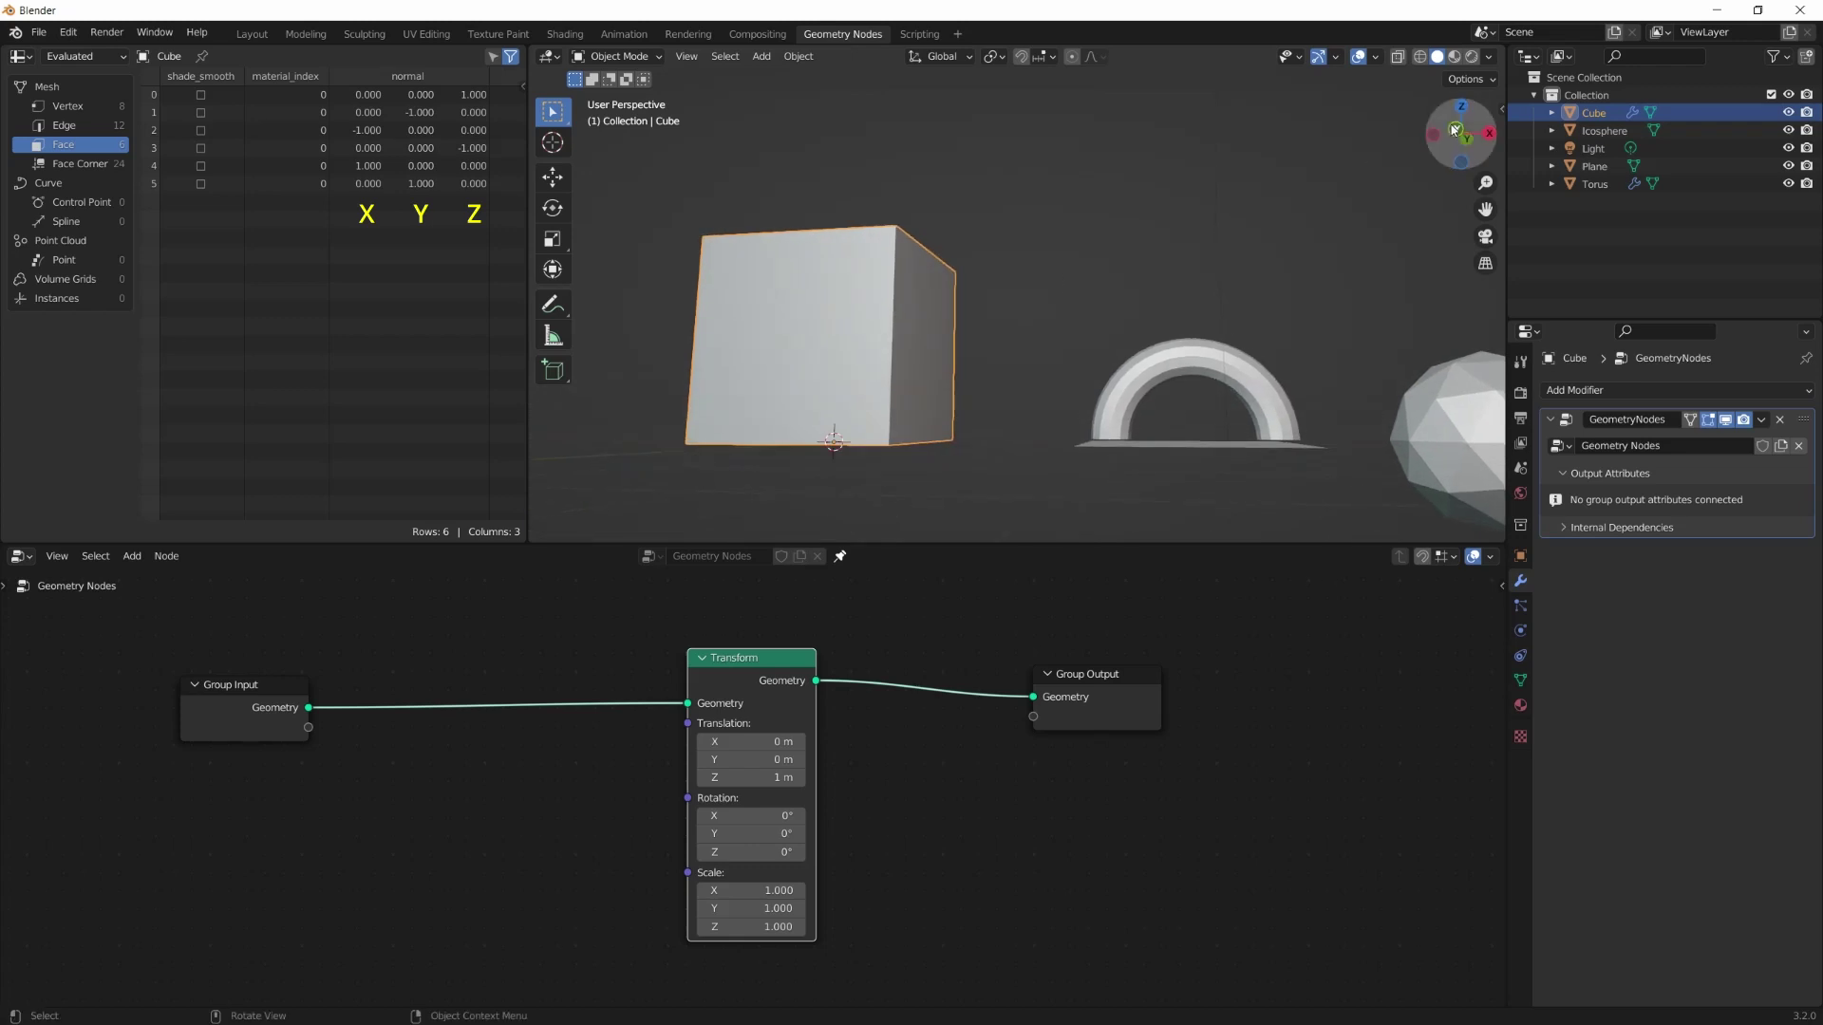
middle_drag(1450, 123, 877, 355)
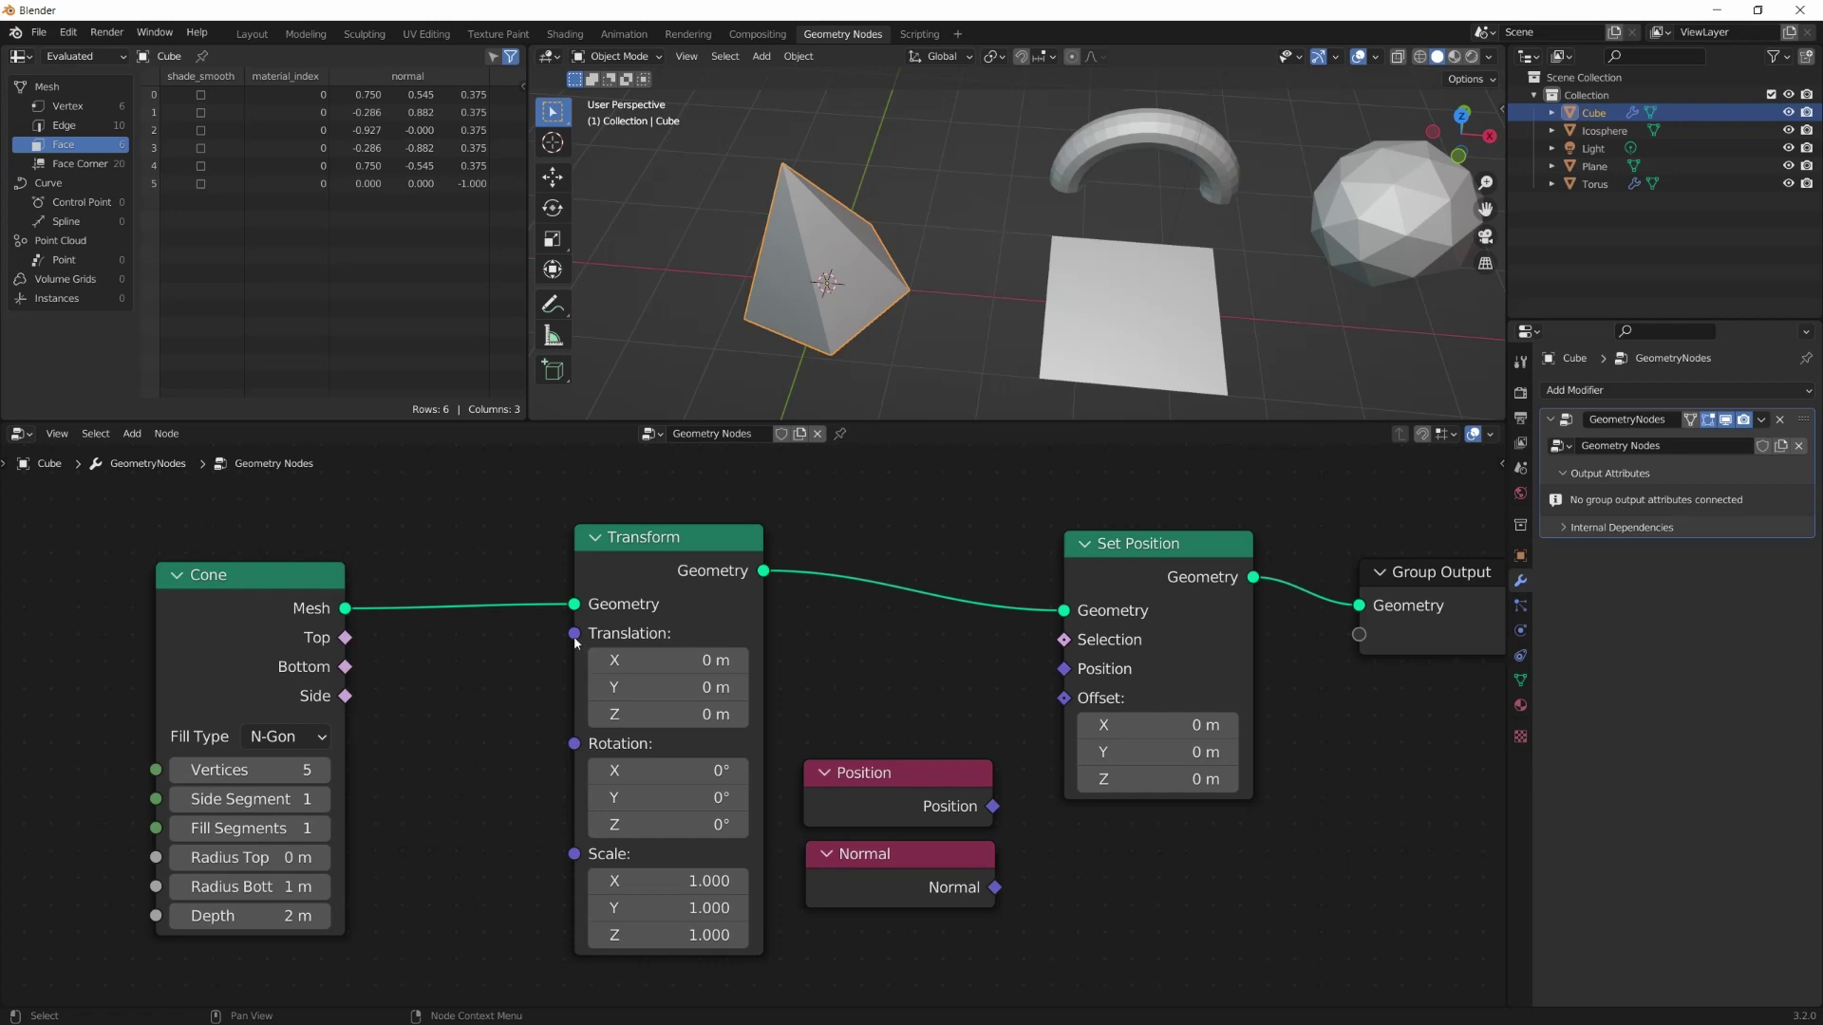
Set the Cone node's vertices to 10
mouse_move(574, 641)
scroll(199, 847, up, 2)
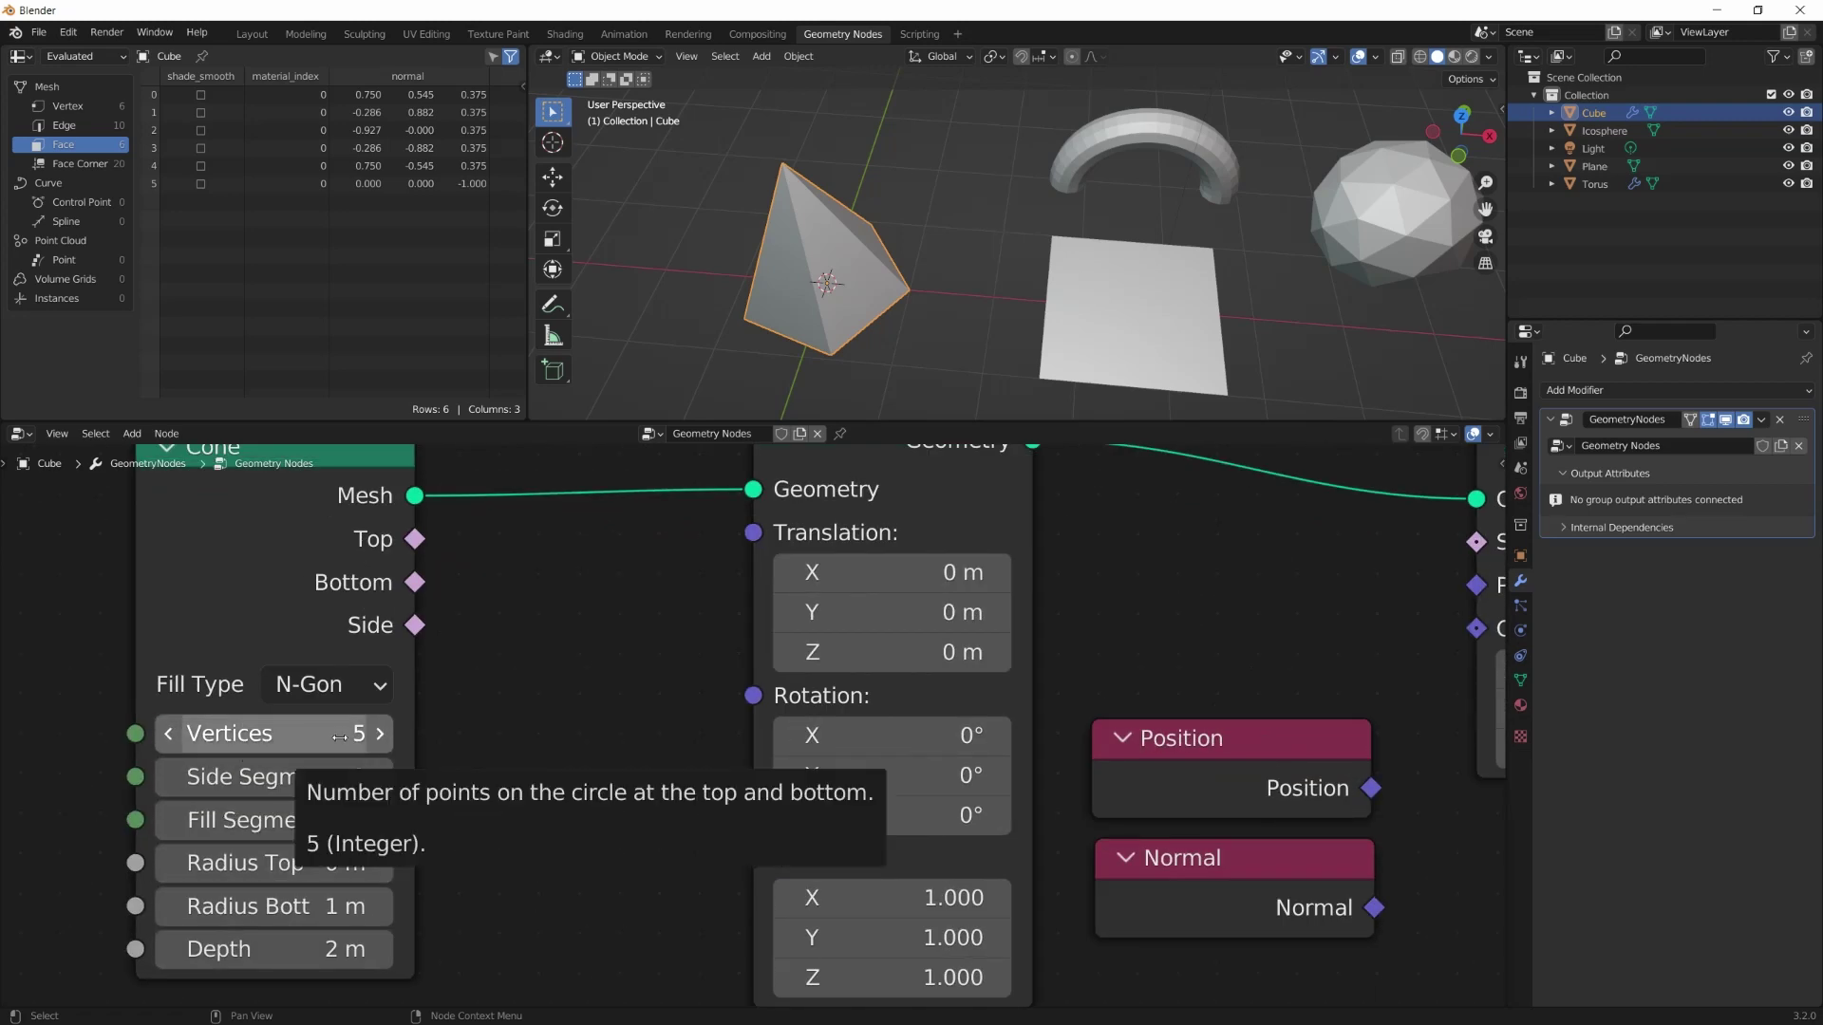
click(377, 734)
click(378, 734)
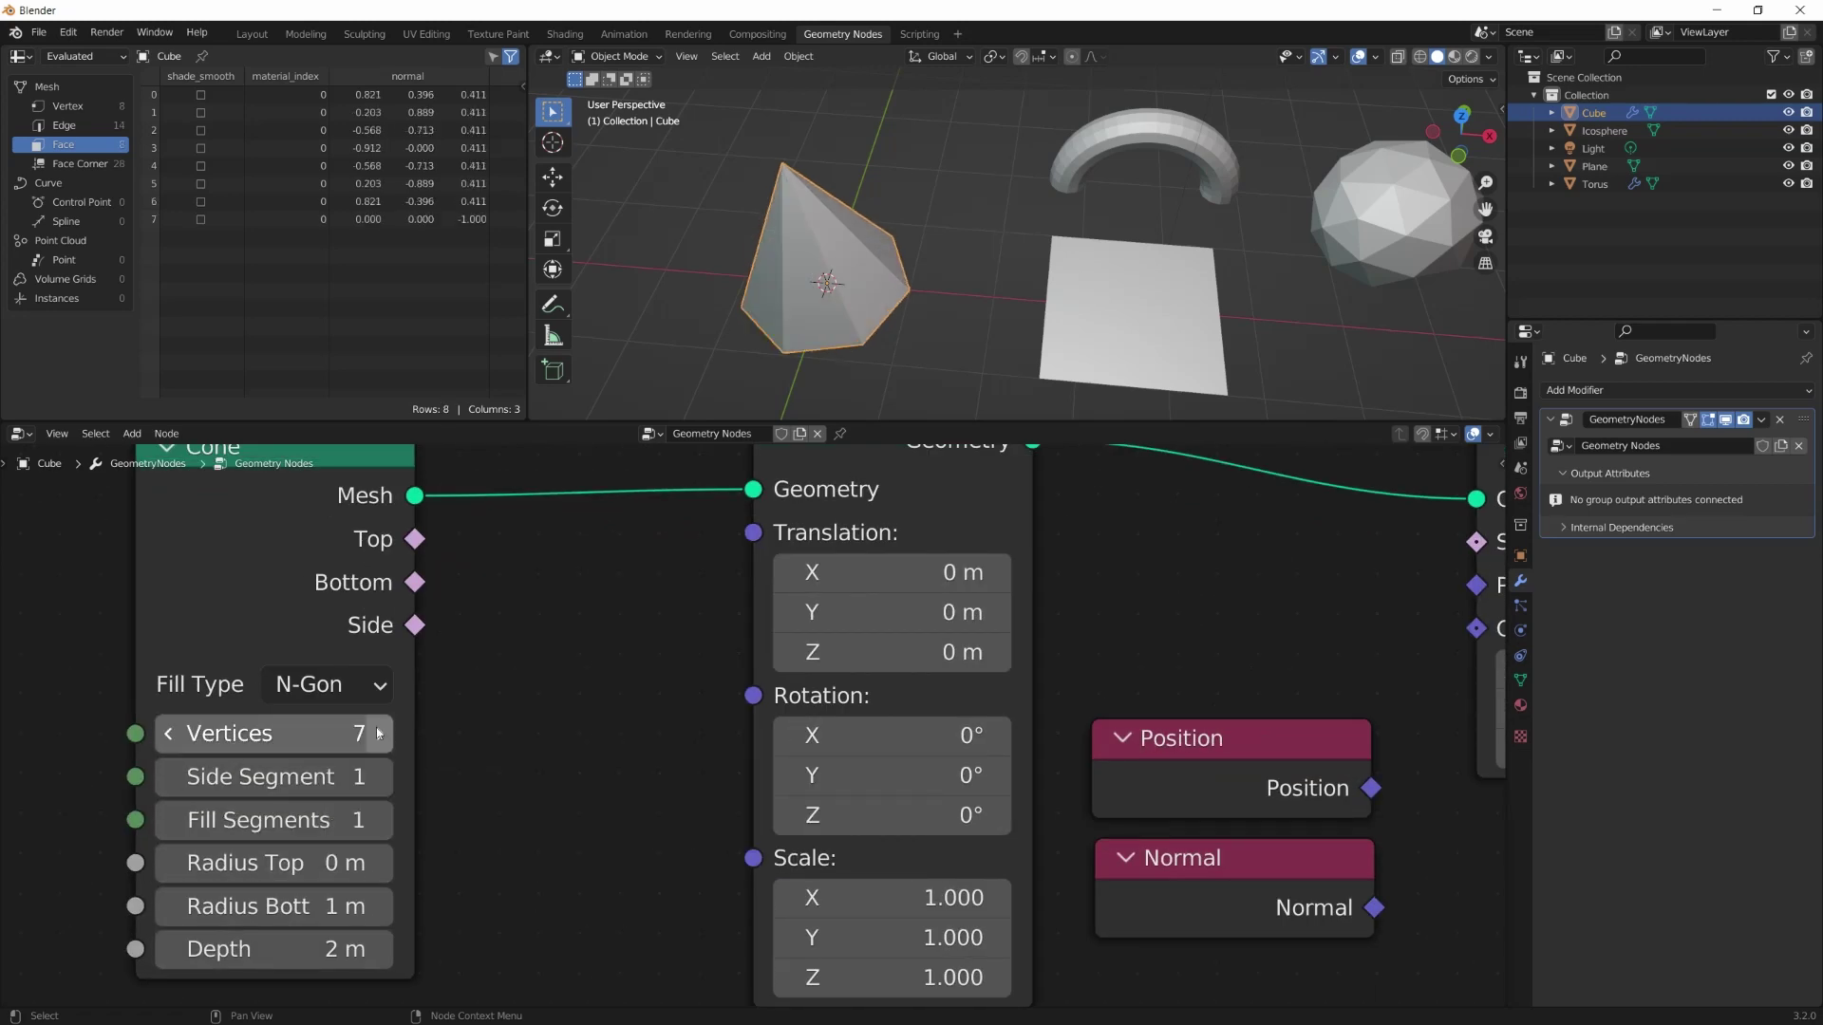
click(378, 734)
click(377, 734)
click(378, 734)
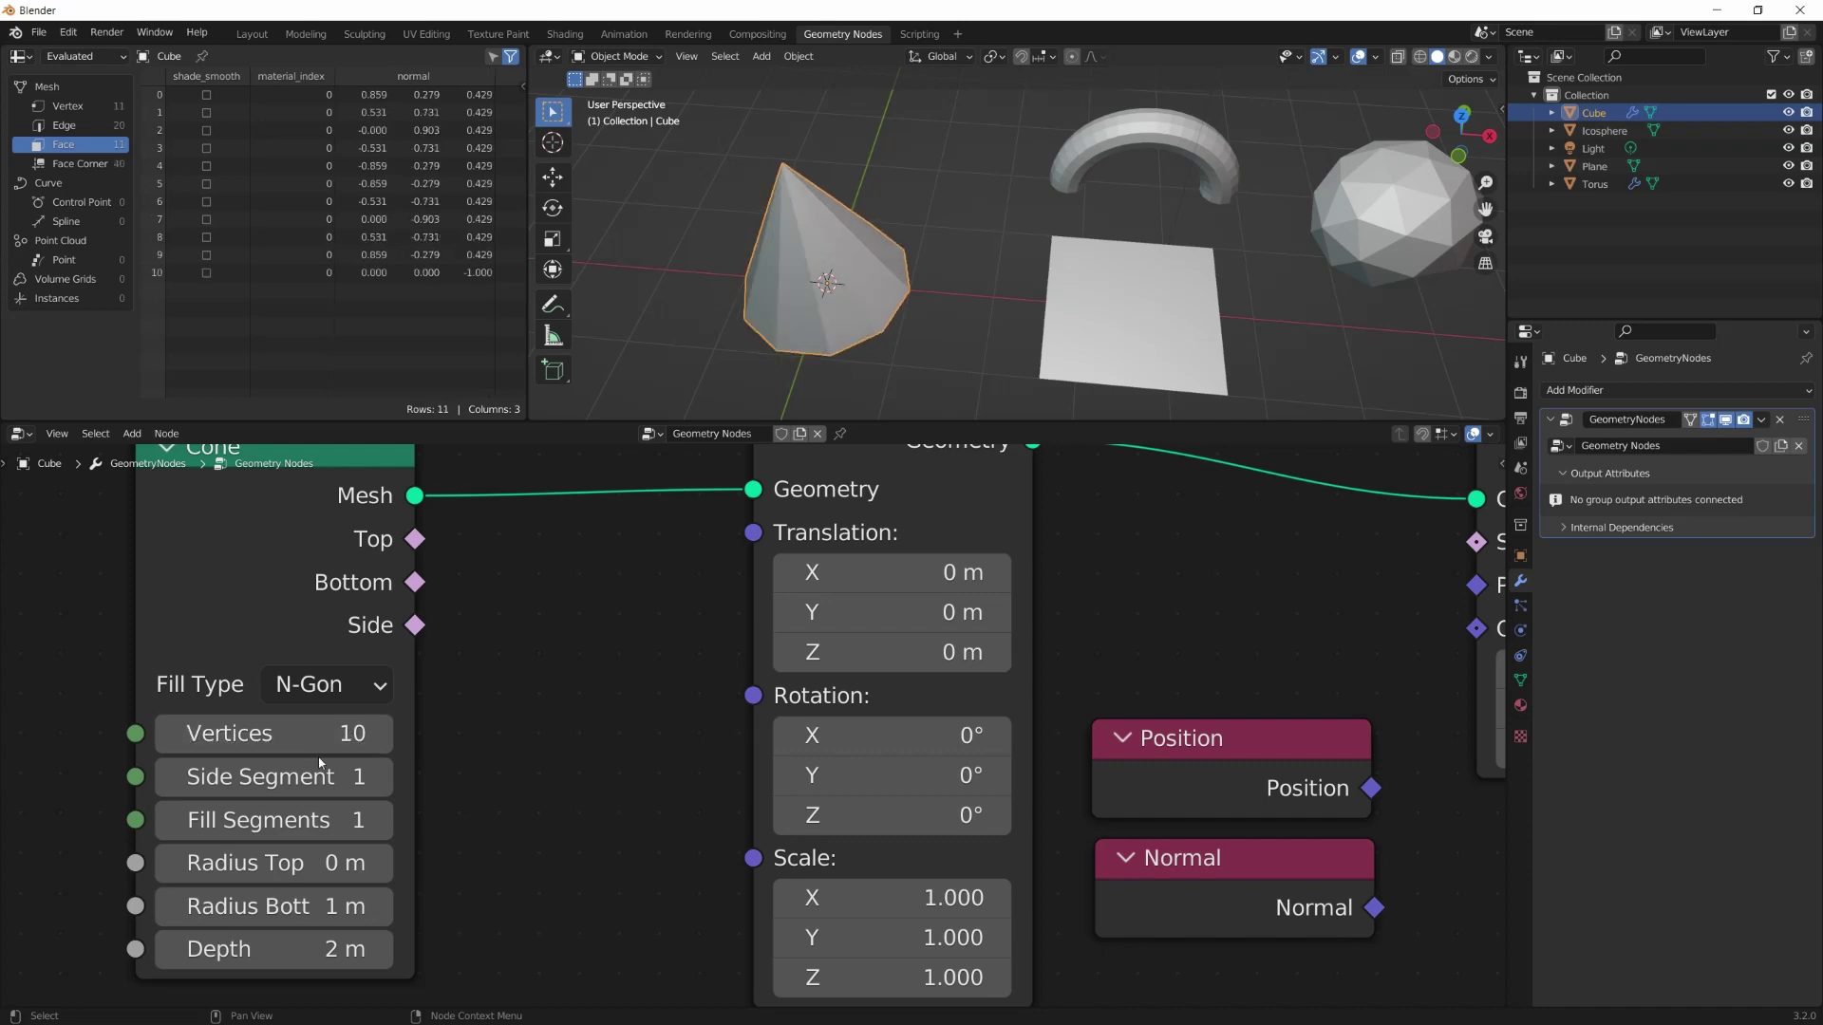
Examine the round and diamond sockets on the Cone, Transform, Position, Normal and Set Position nodes, including the Offset input
middle_drag(515, 579, 317, 766)
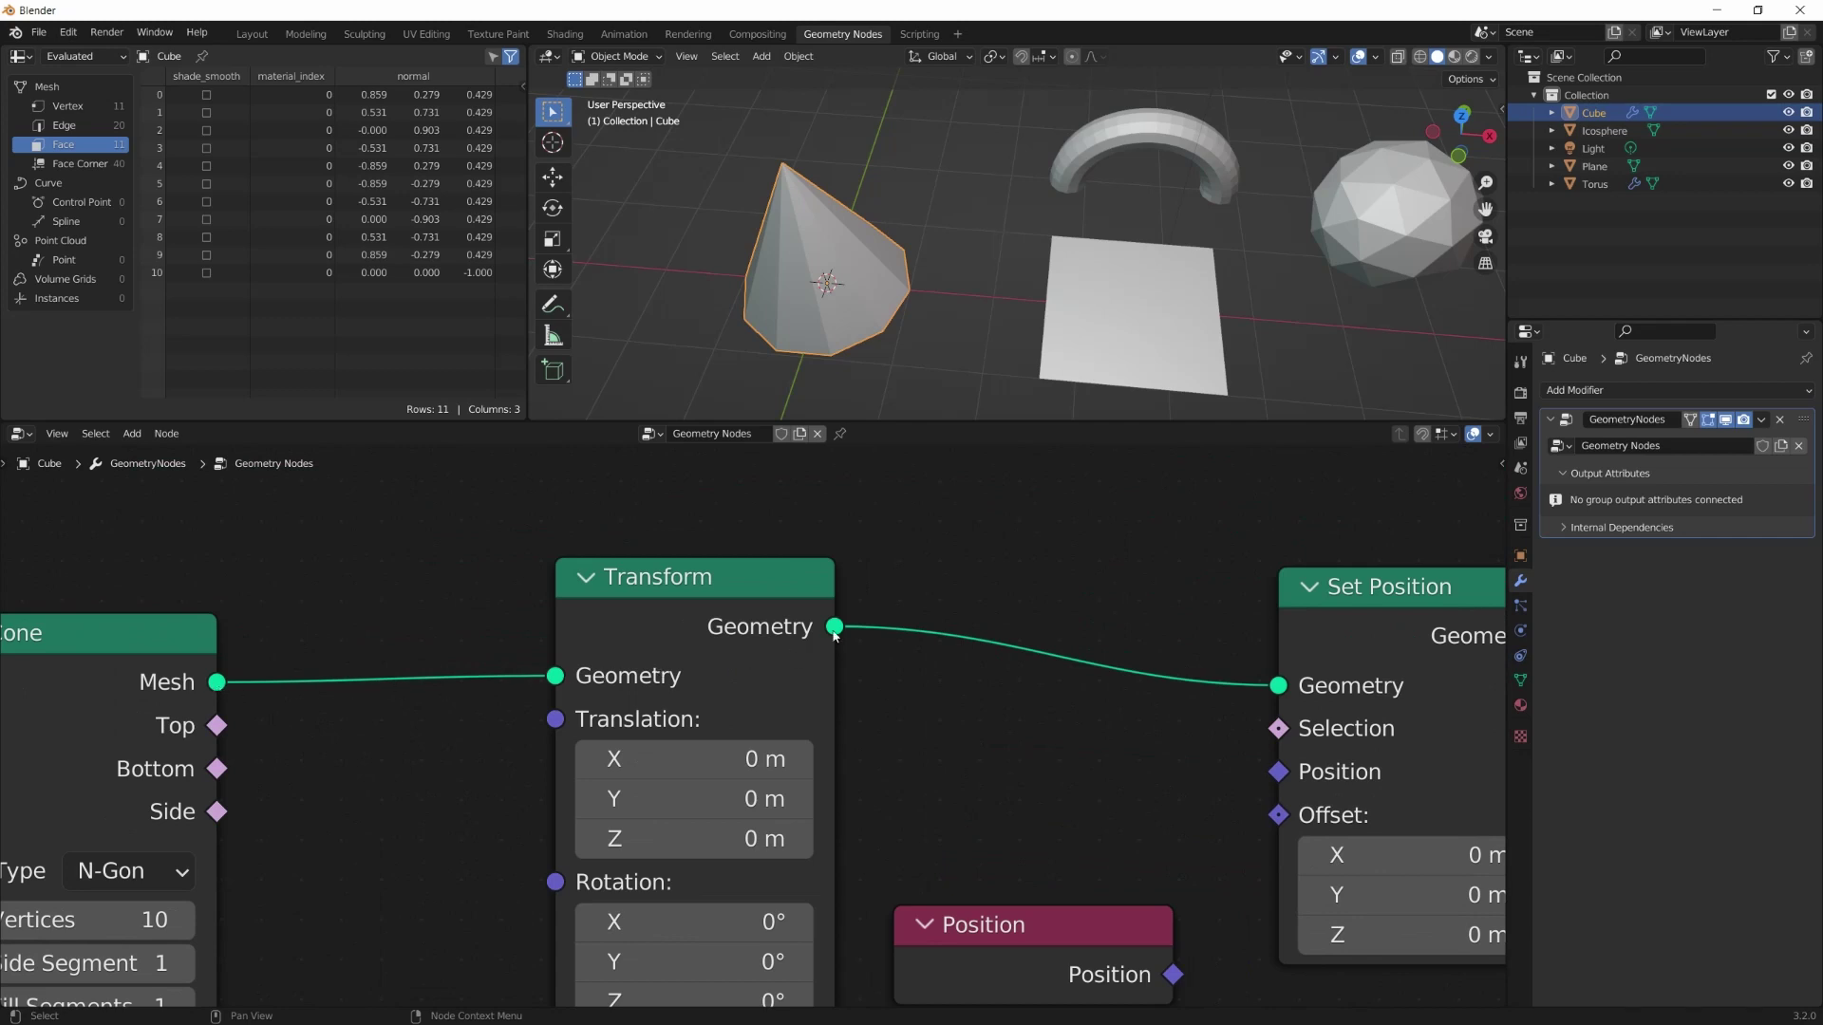
middle_drag(1242, 680, 1149, 627)
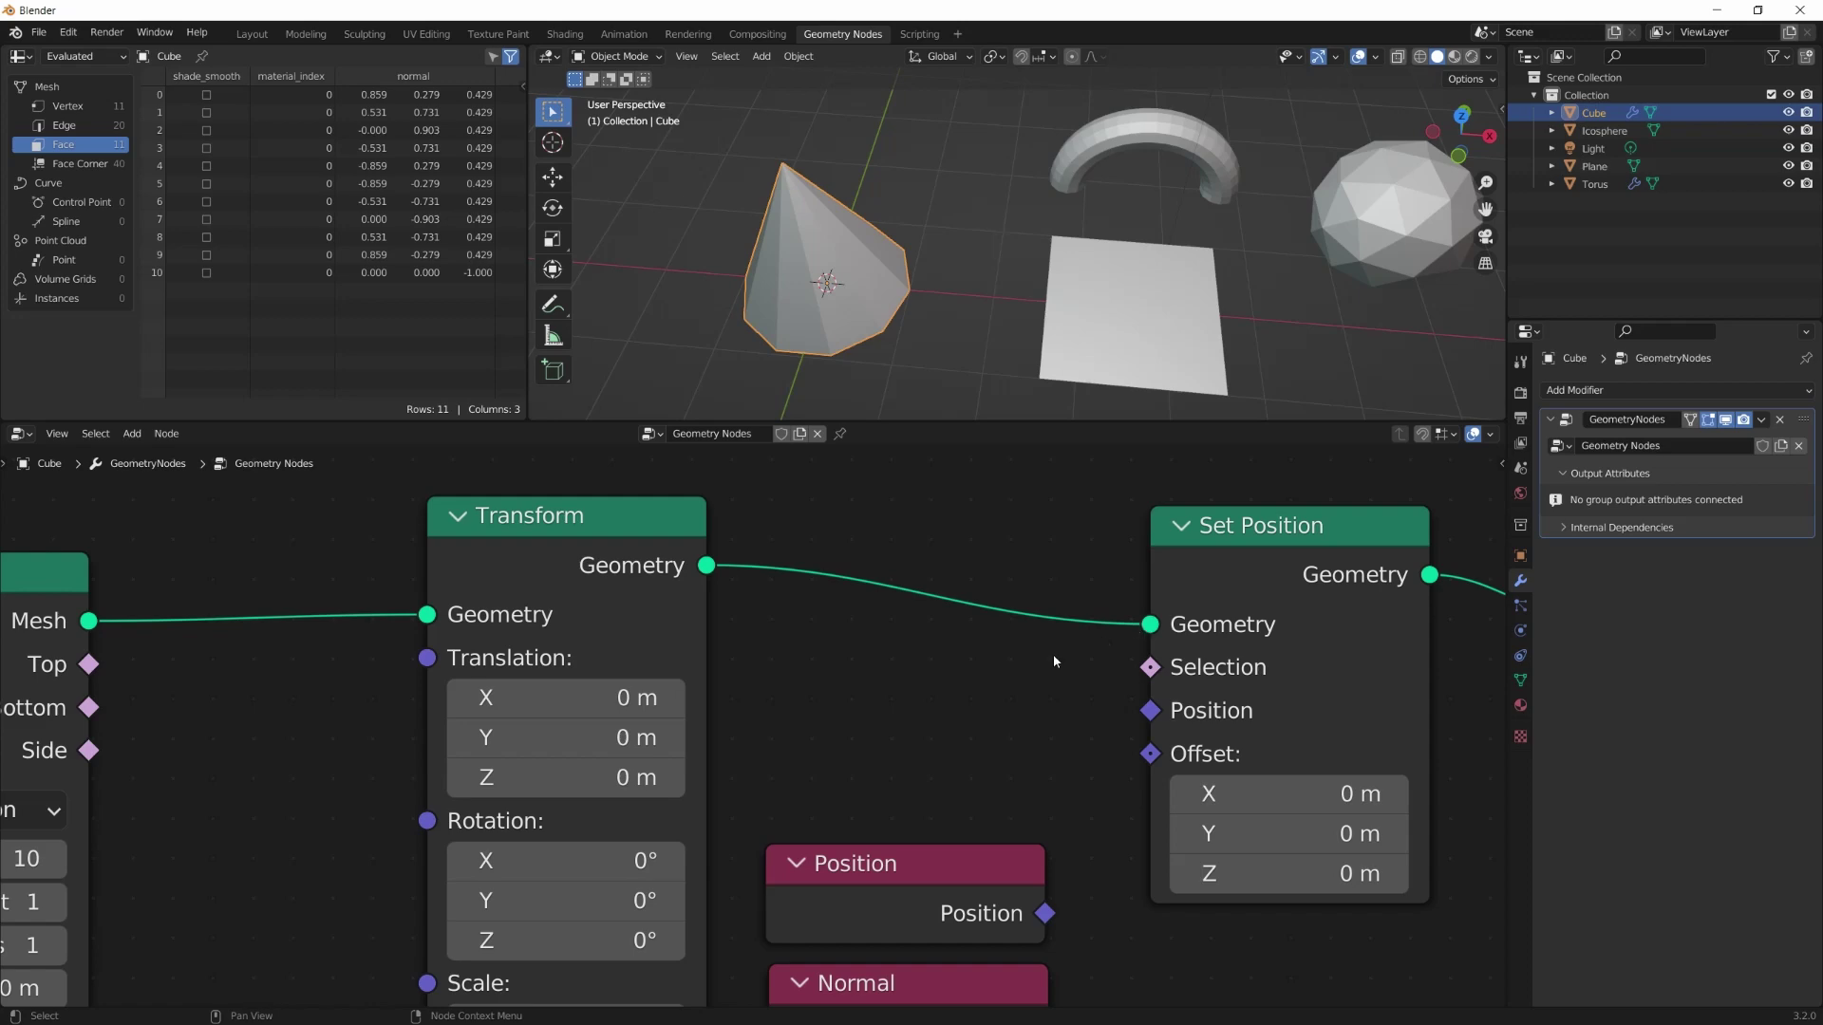
middle_drag(440, 666, 717, 612)
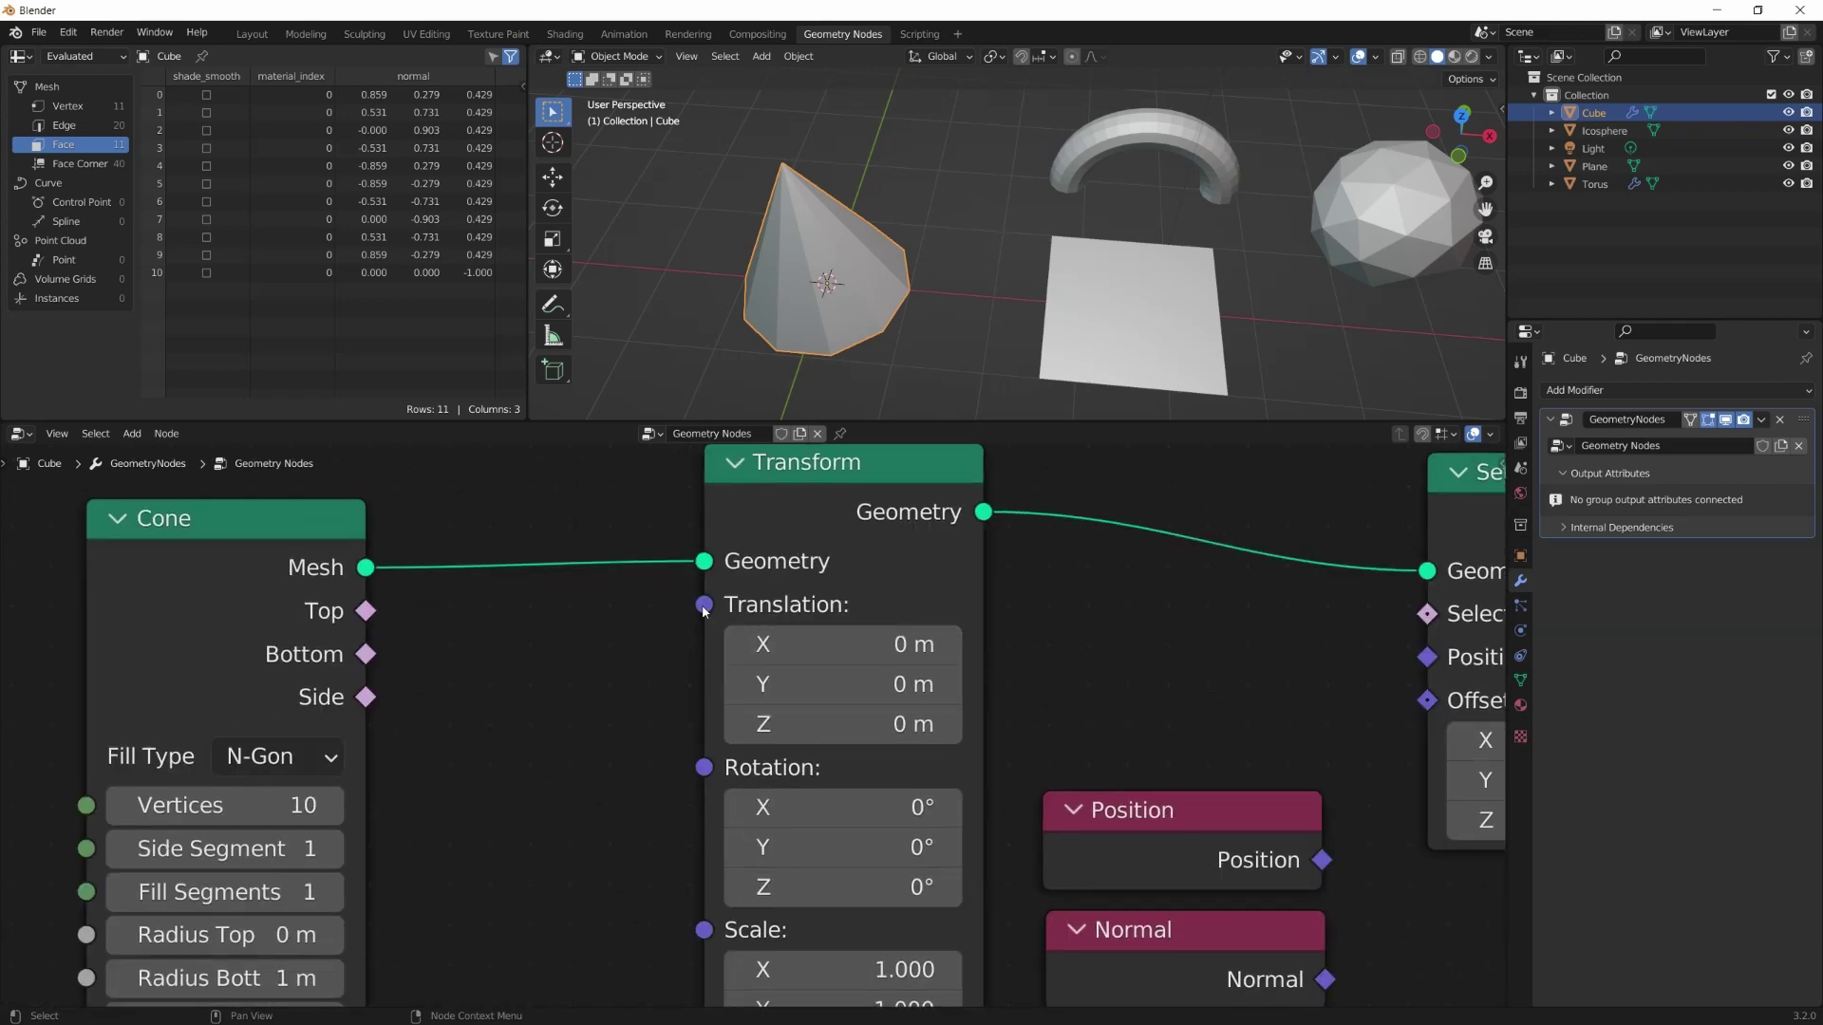
middle_drag(698, 940, 708, 785)
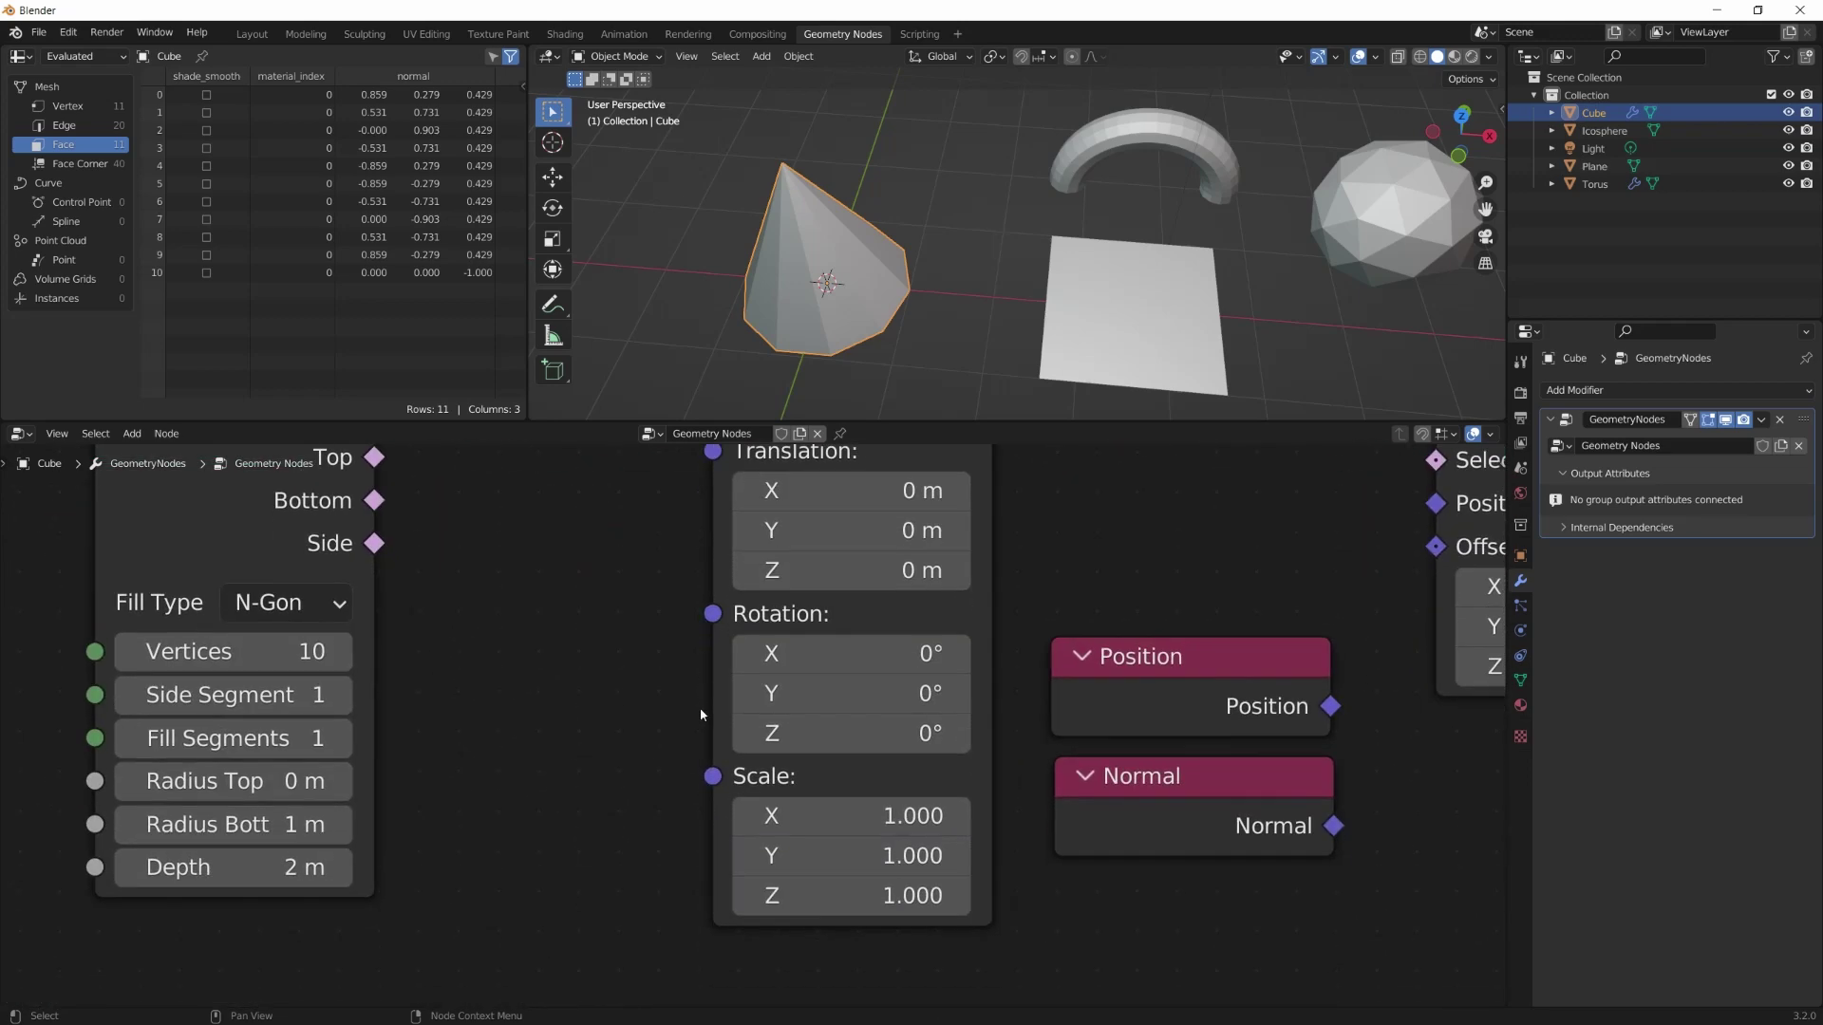
middle_drag(646, 581, 317, 578)
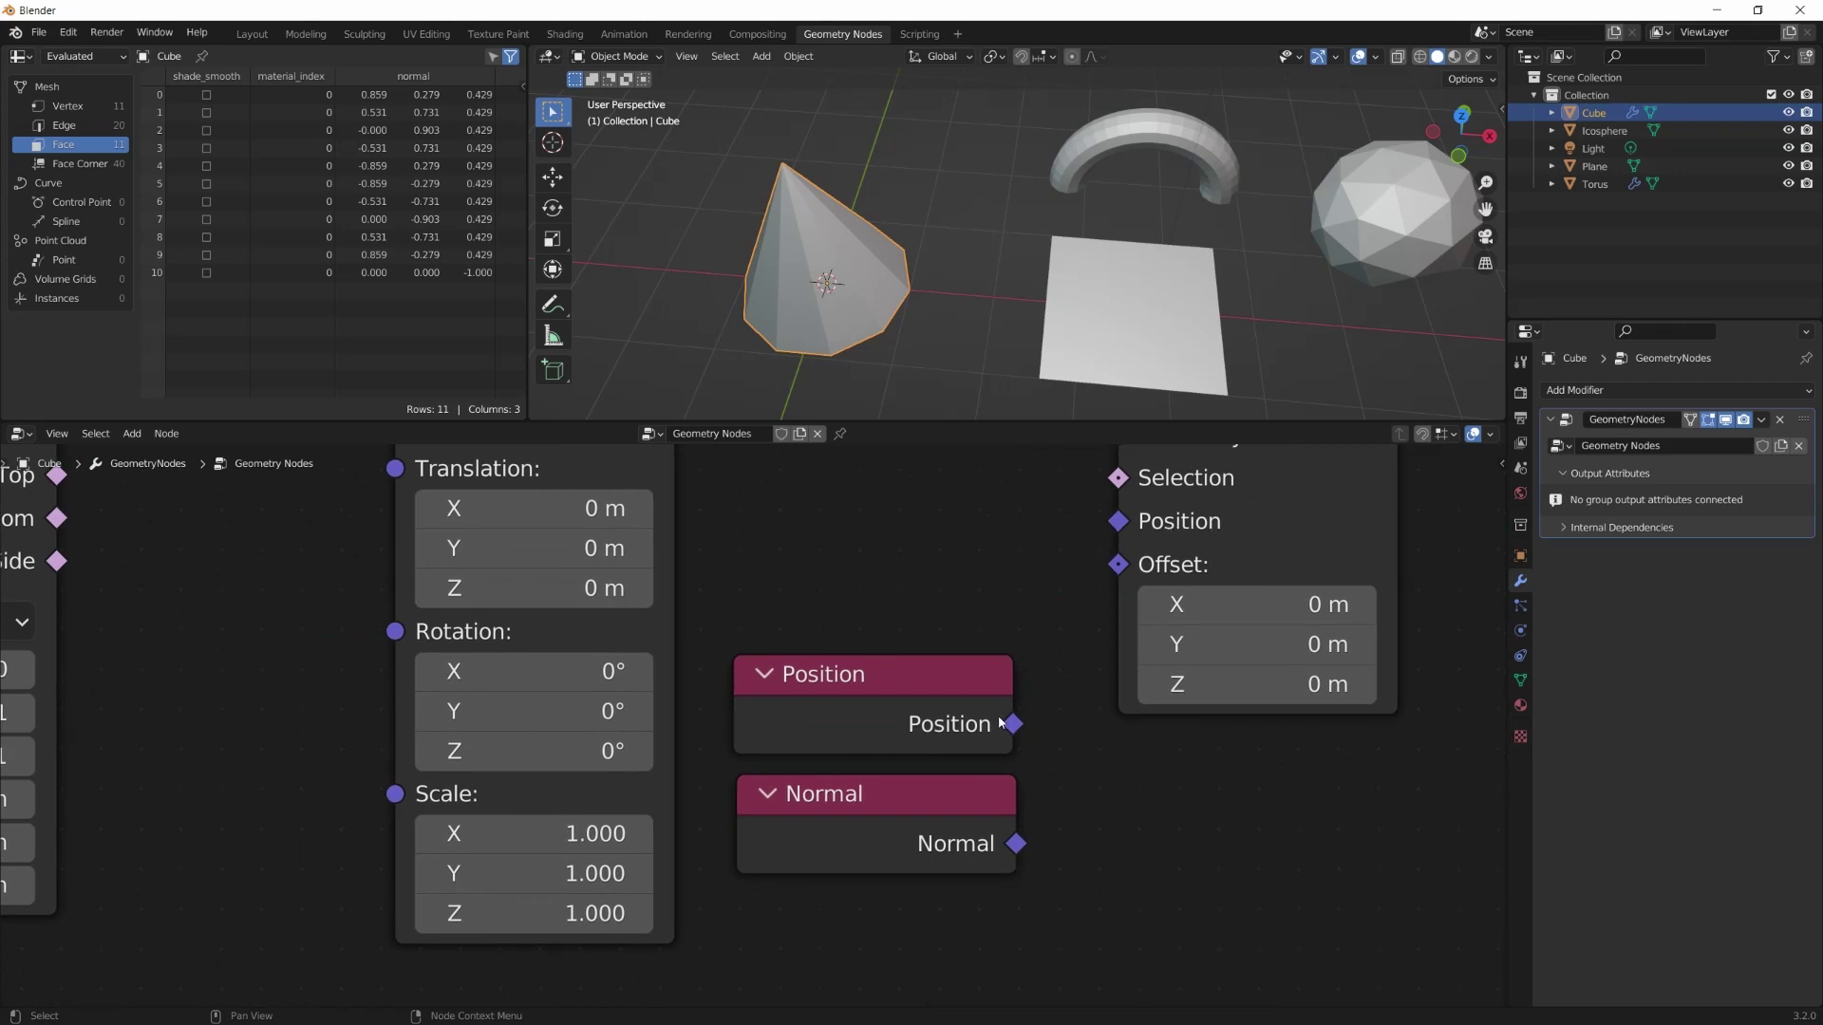
mouse_move(1000, 848)
middle_drag(1033, 686, 1000, 848)
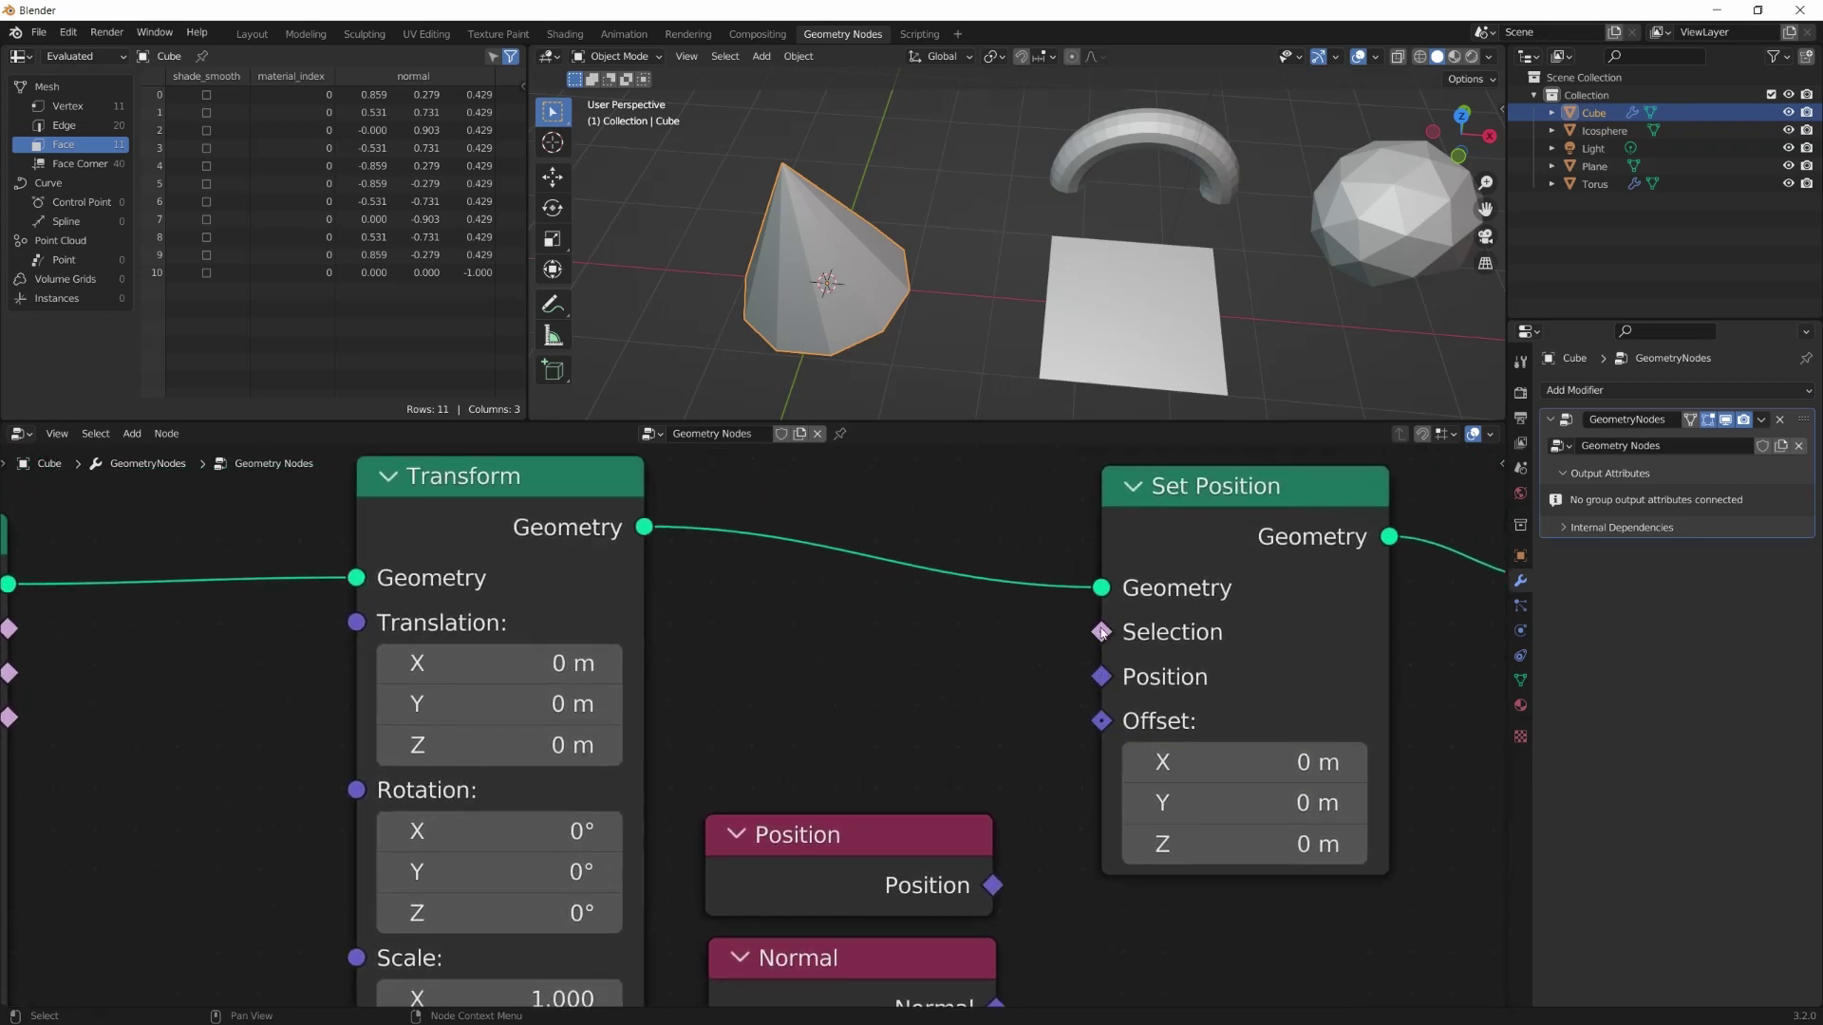
drag(1102, 721, 1098, 736)
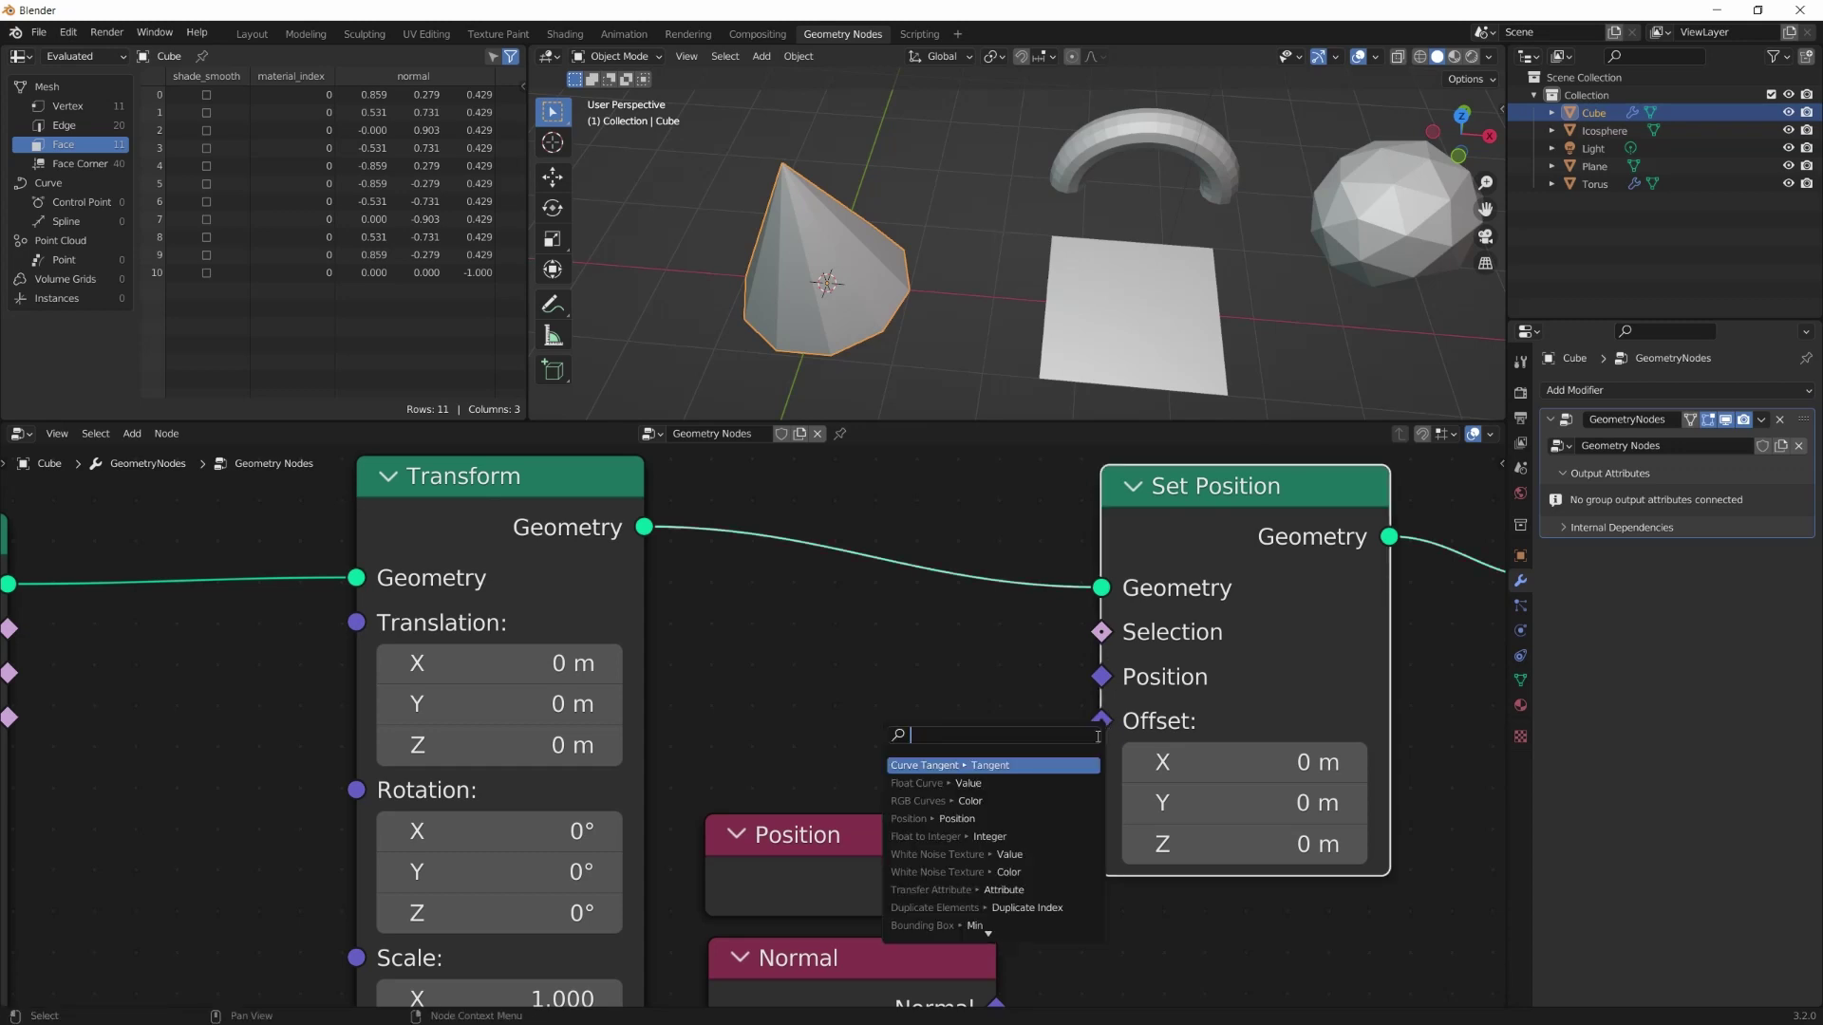
key(Escape)
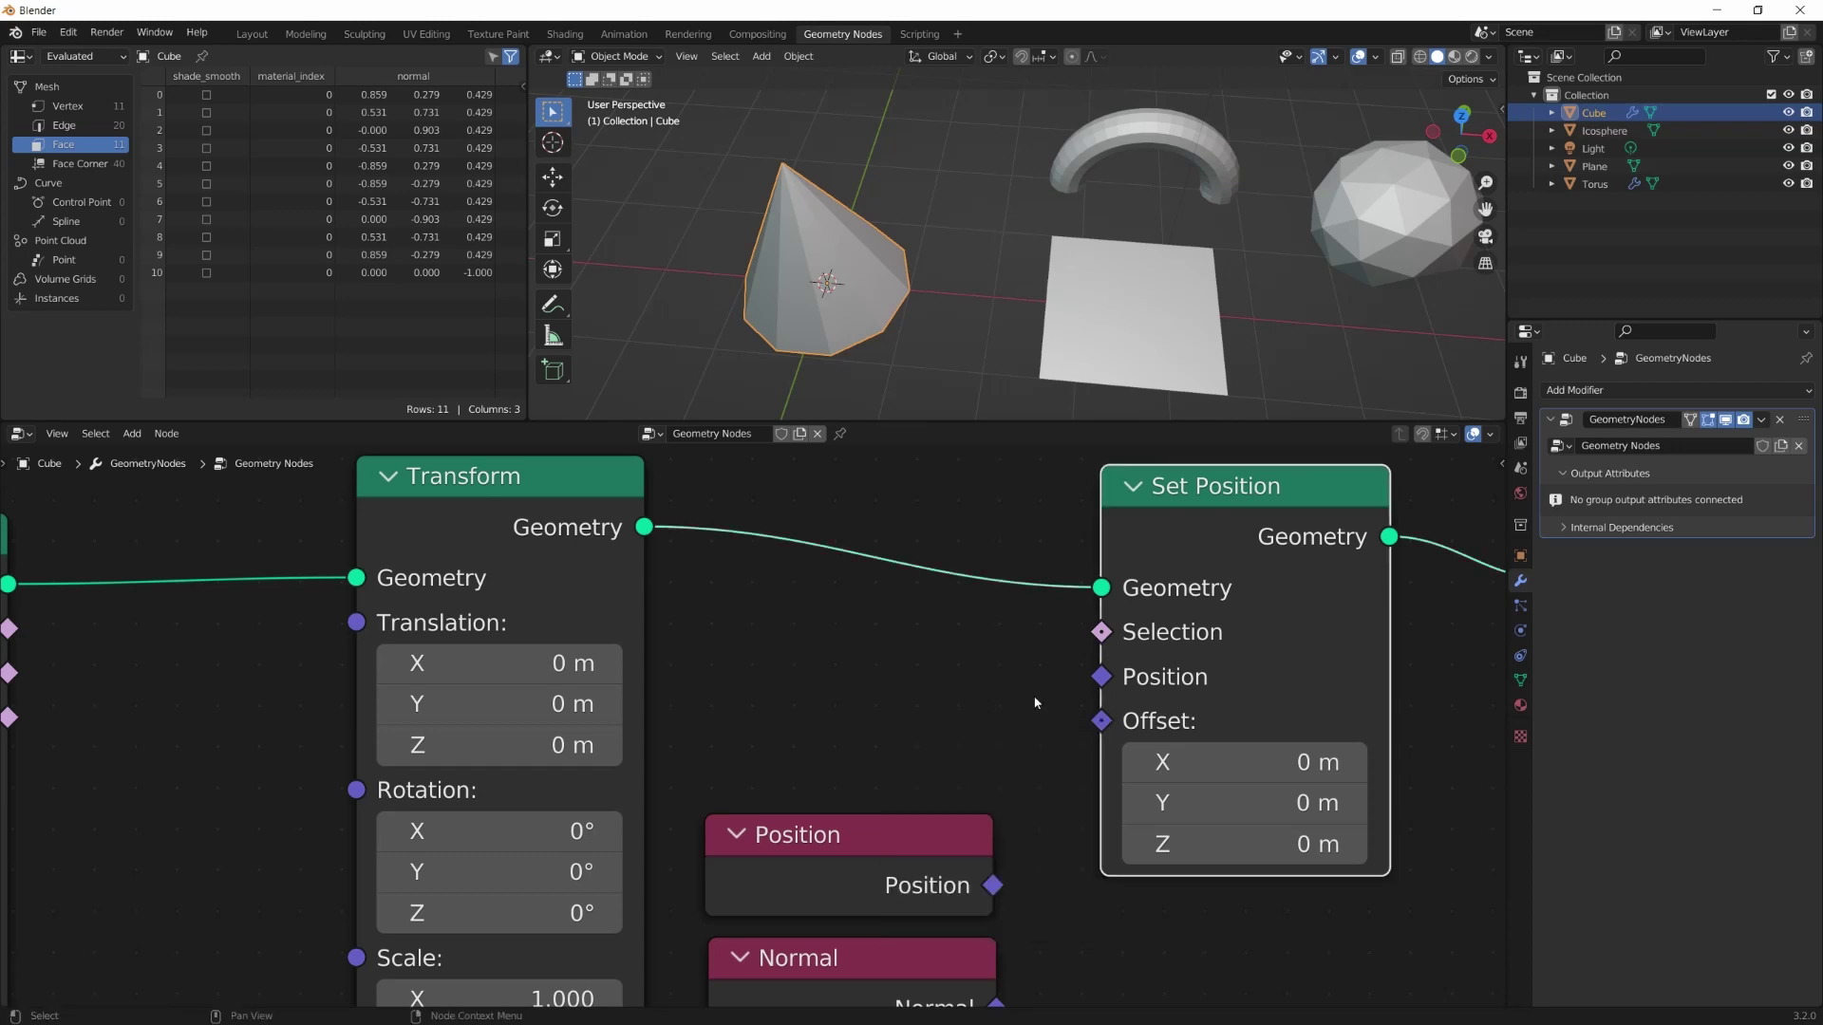
scroll(1036, 701, down, 4)
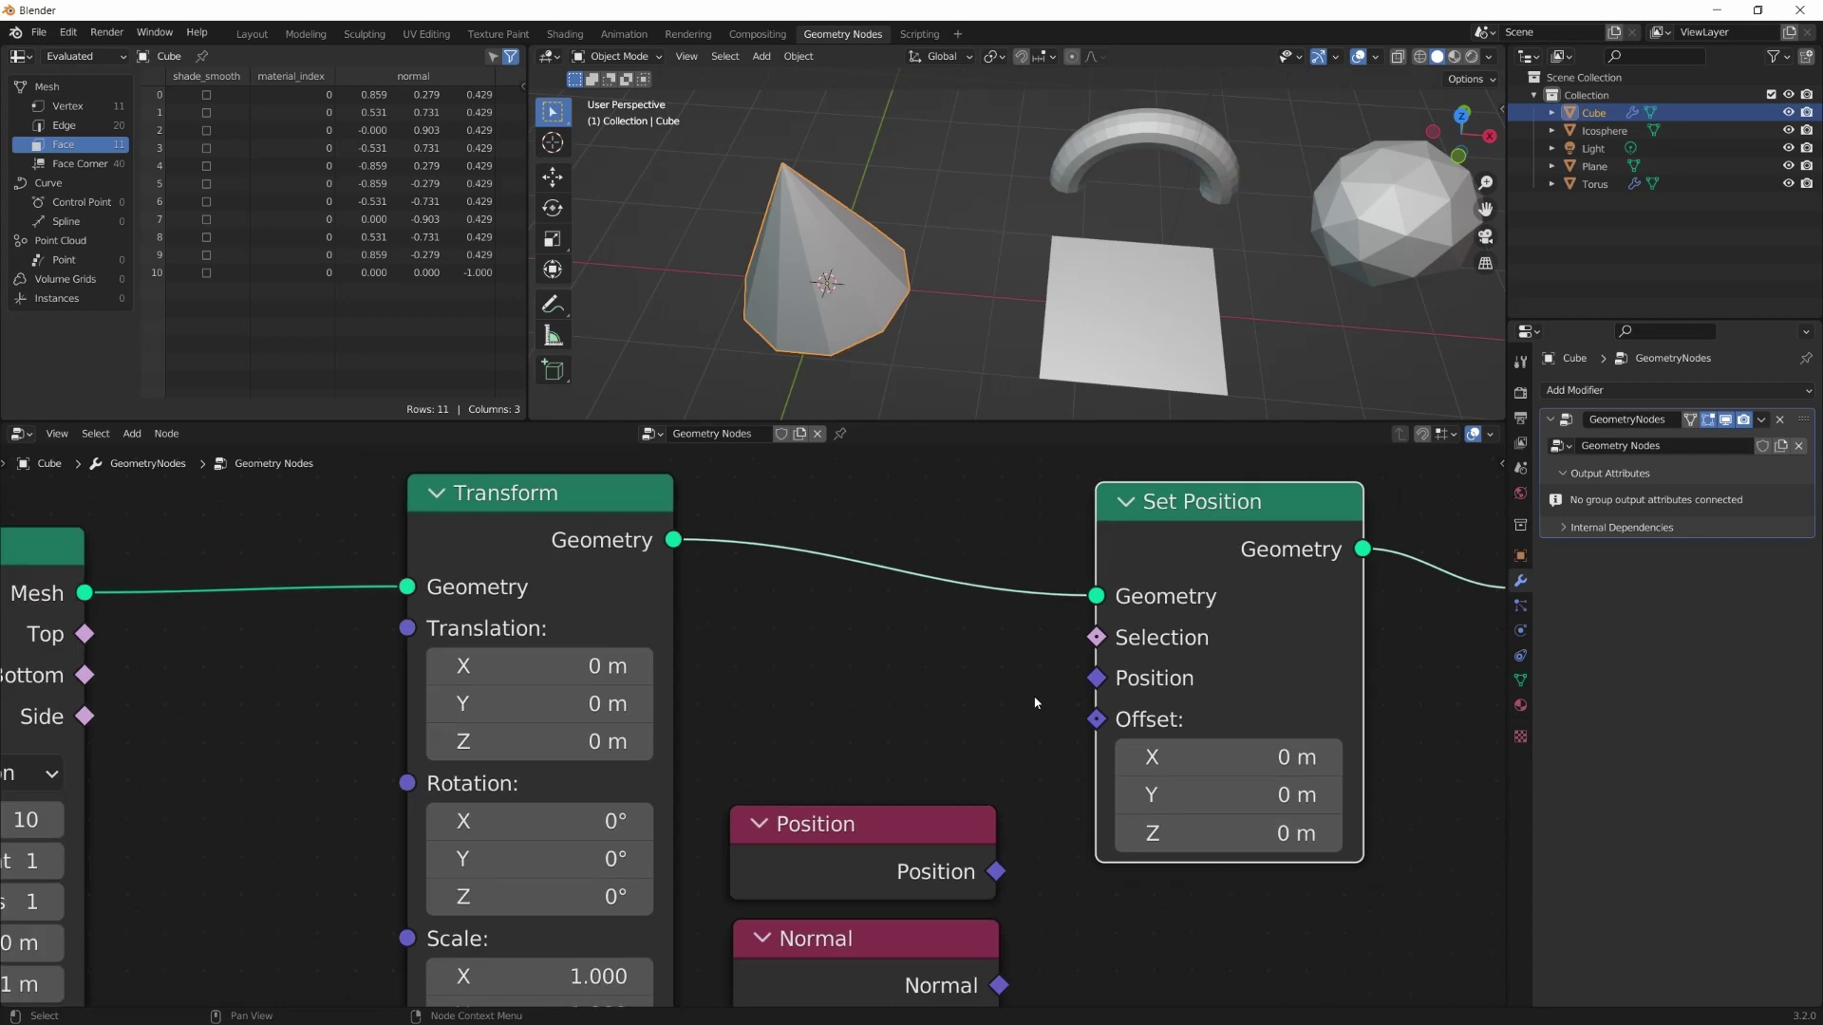
middle_drag(948, 730, 1002, 664)
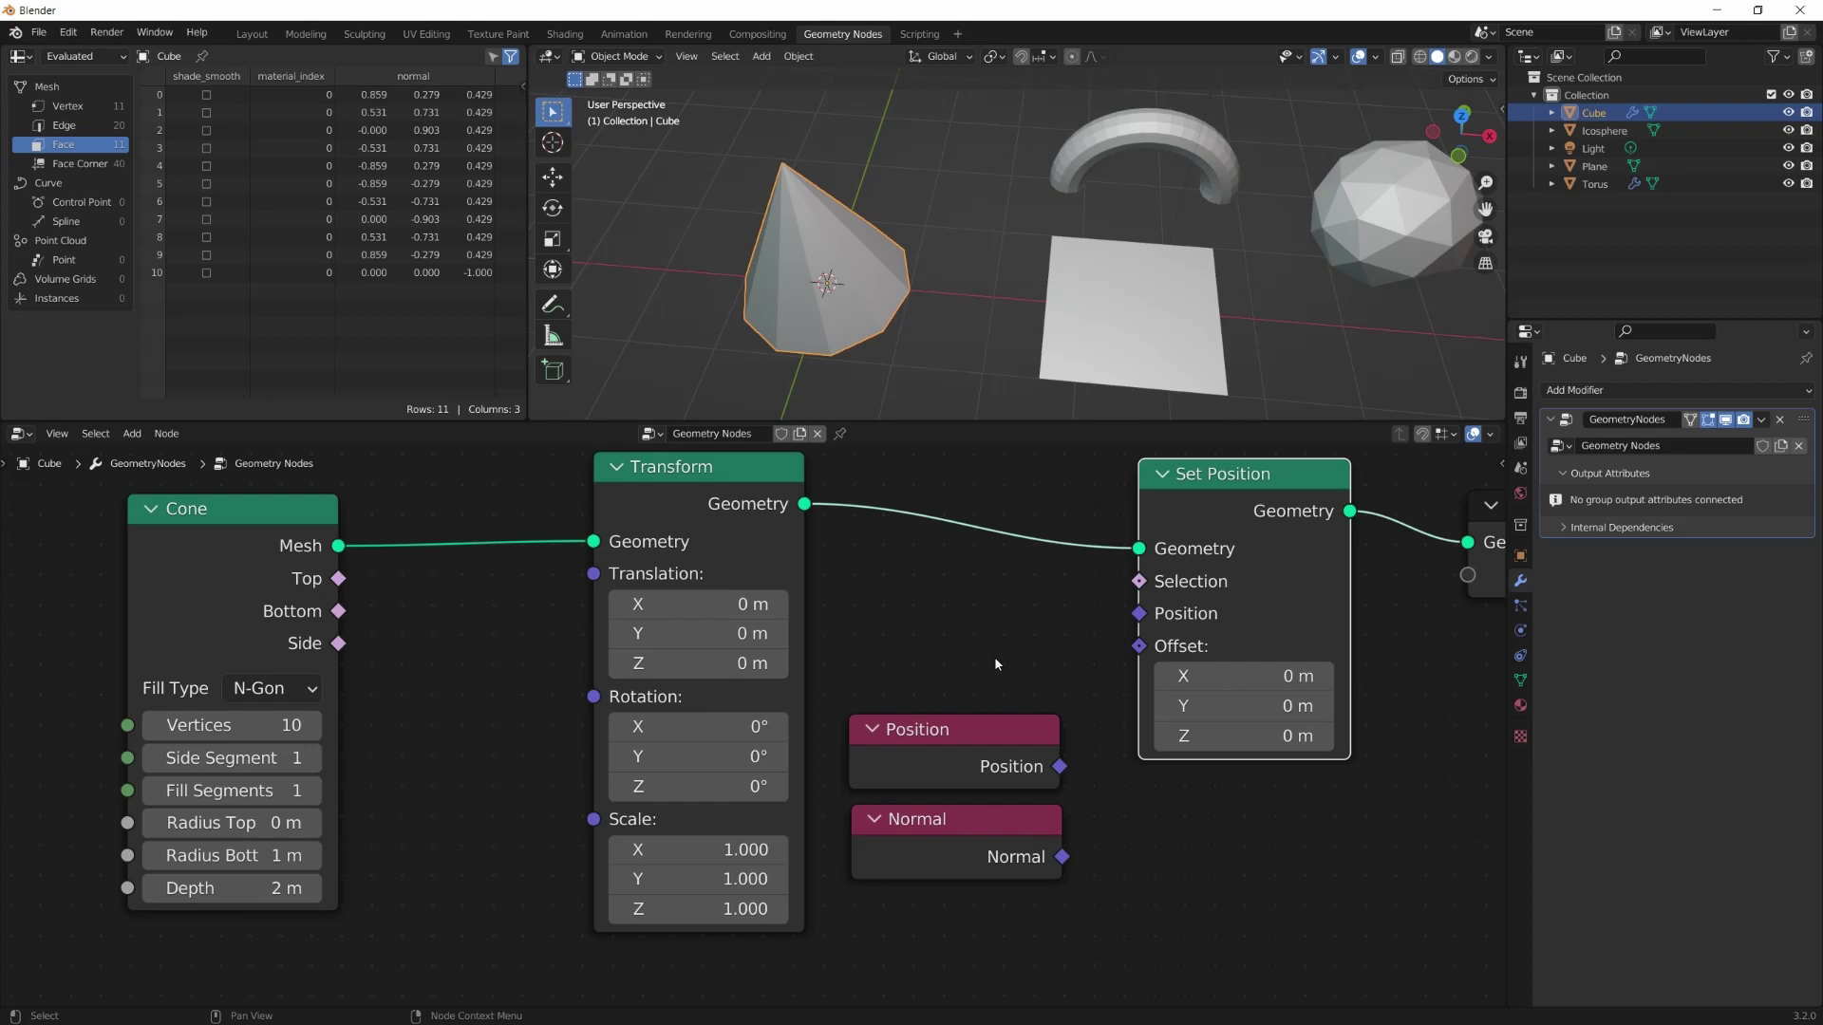
scroll(994, 657, down, 3)
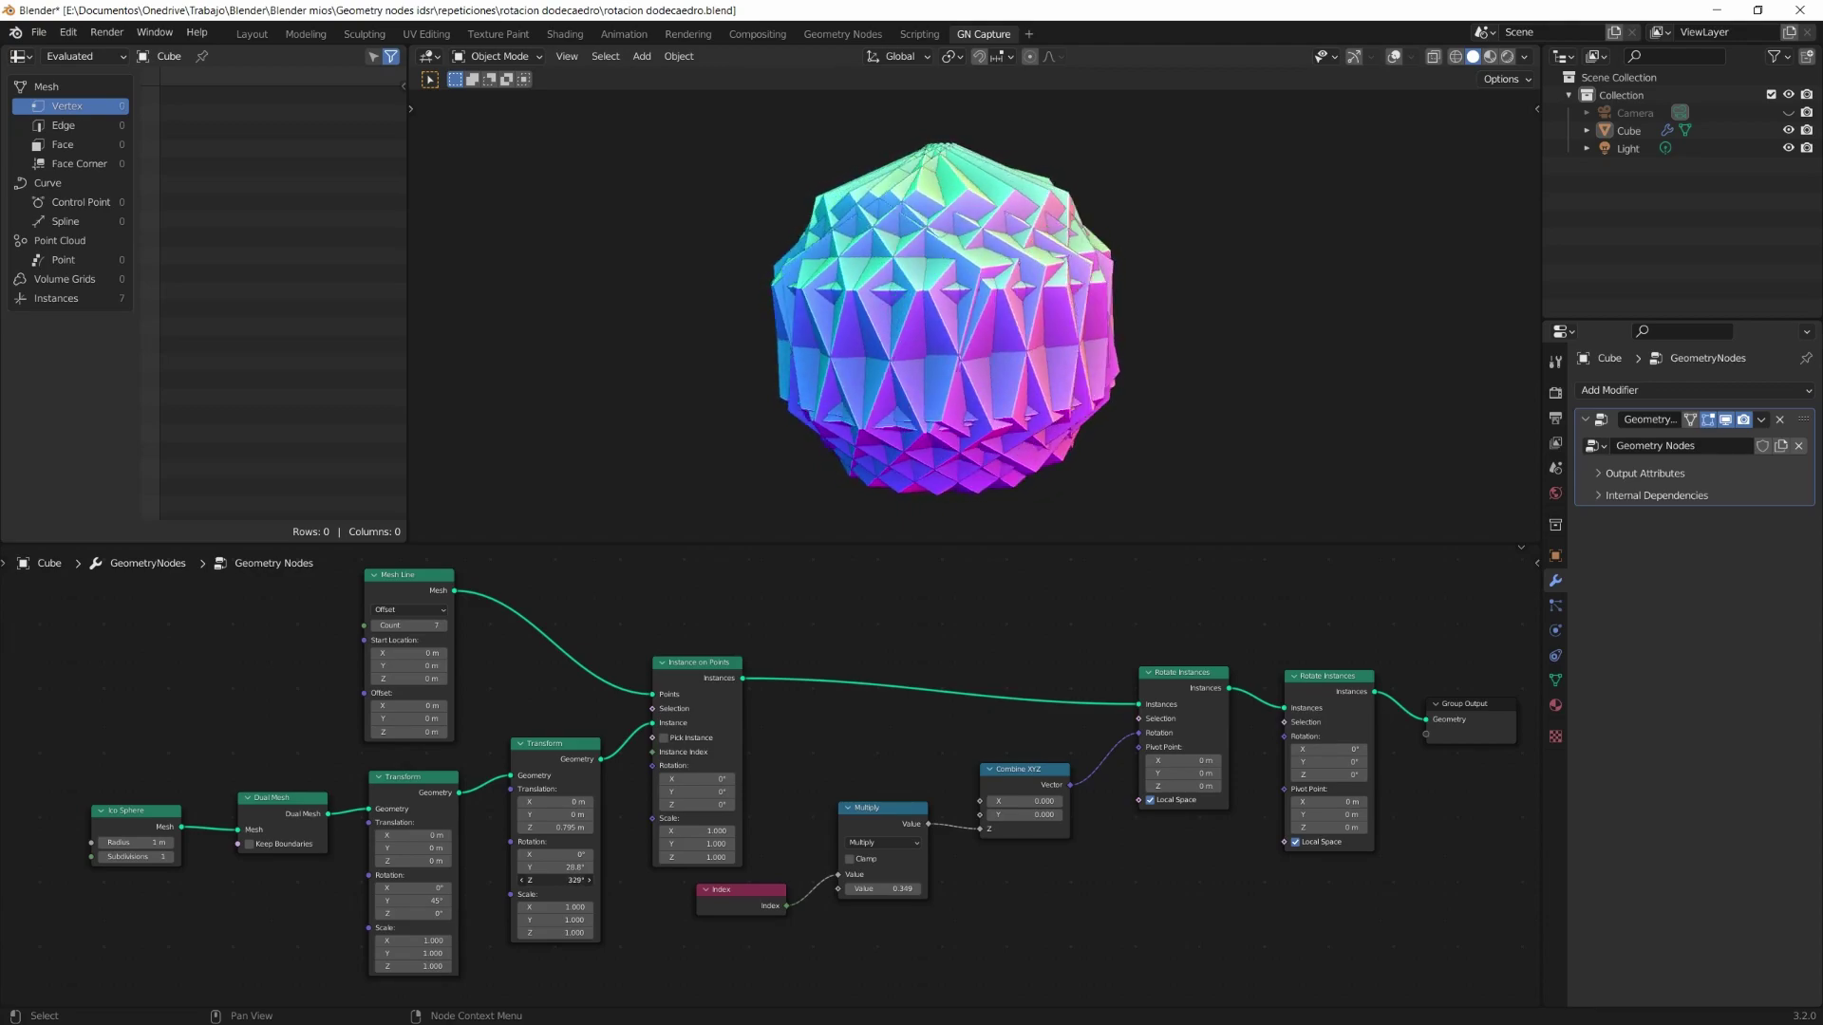
Adjust the Z and Y rotation of the Transform node that feeds the Instance input of Instance on Points
drag(555, 880, 565, 880)
drag(560, 867, 554, 867)
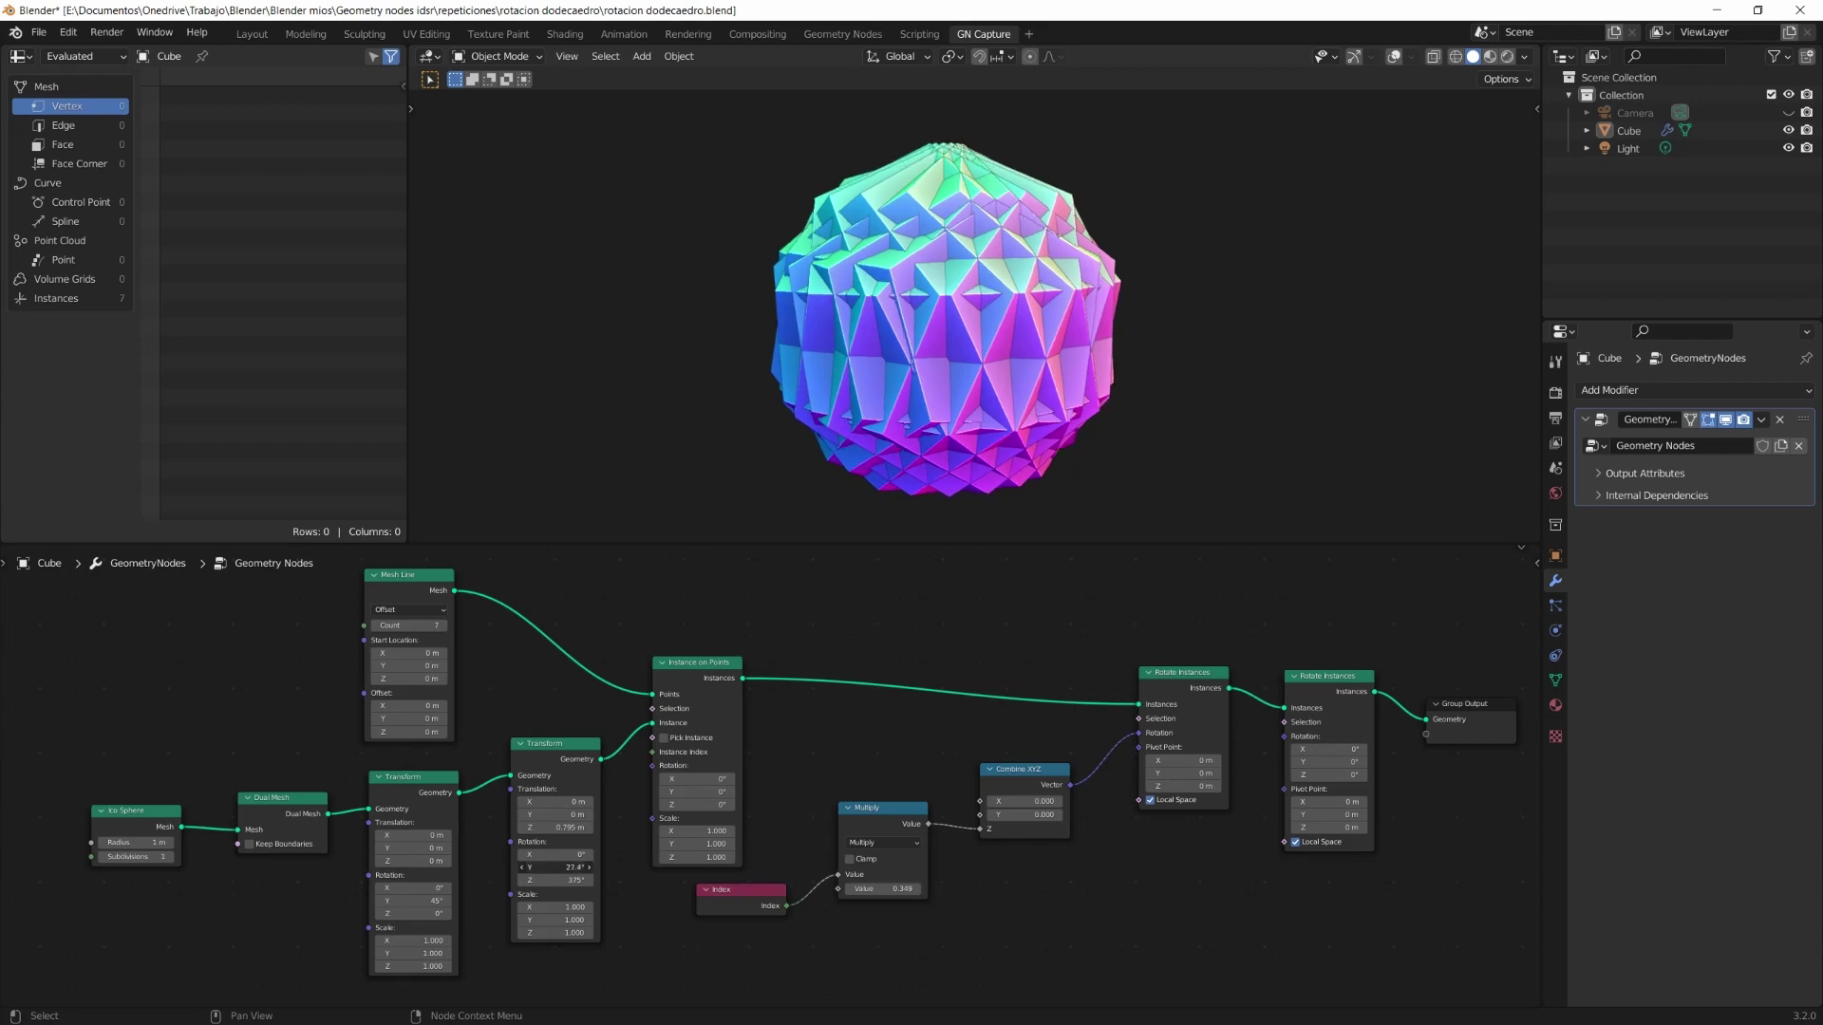